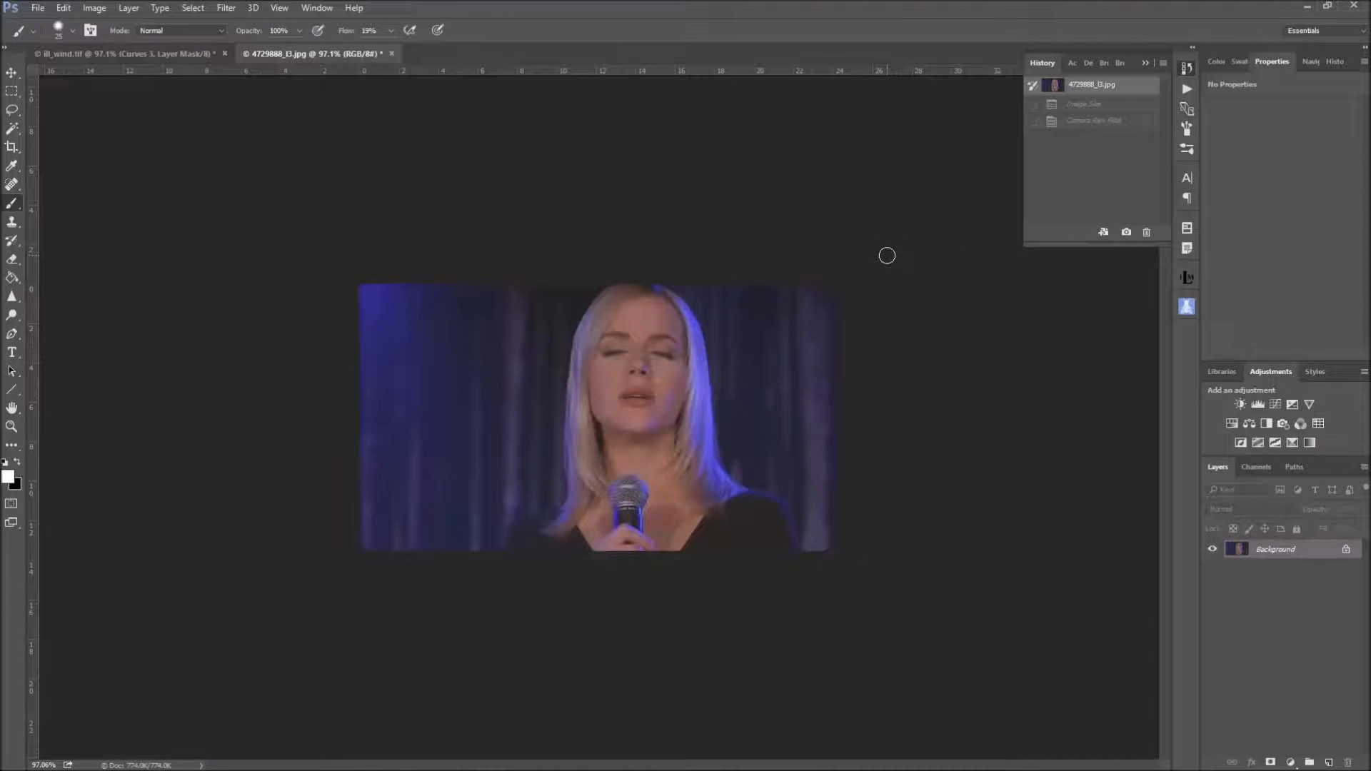
Resize the image to 1600 pixels wide with proportions kept, and collapse the edit history.
click(91, 10)
click(107, 111)
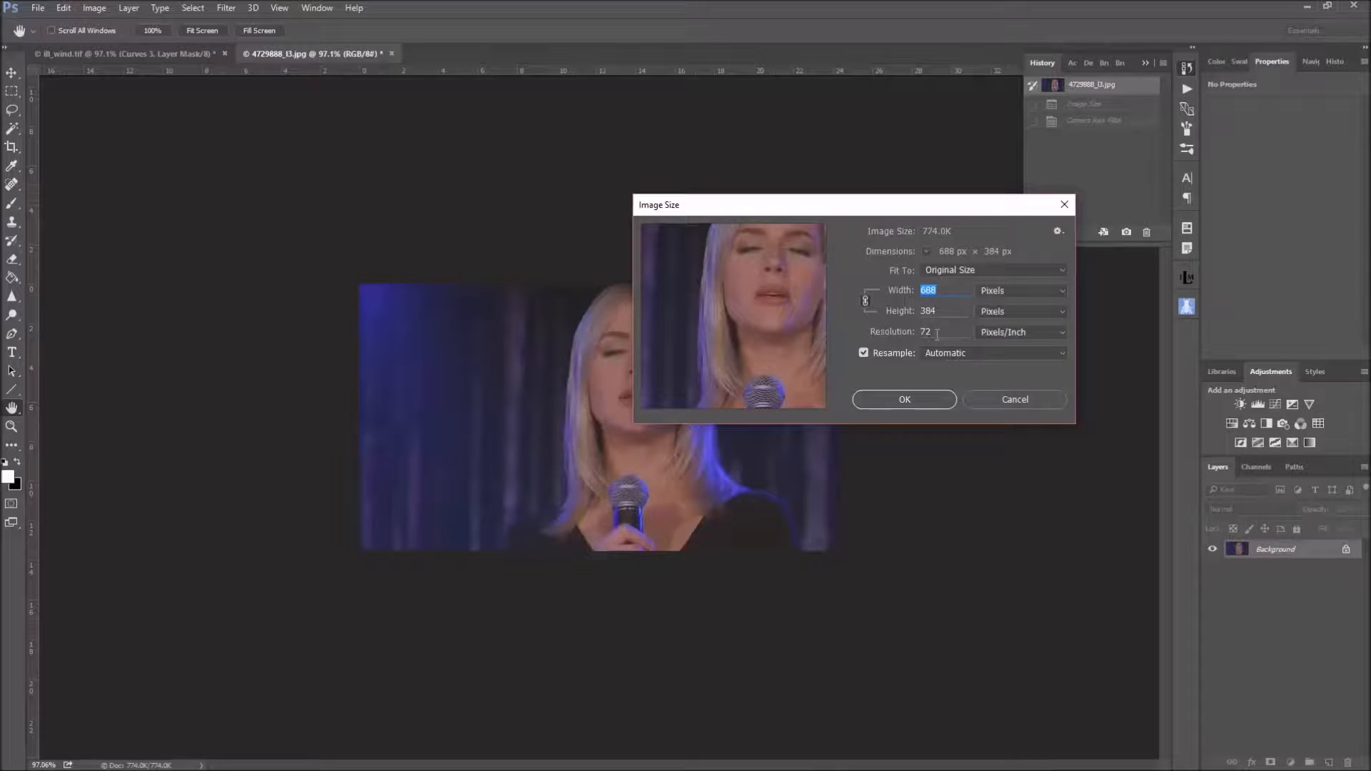
text(1600)
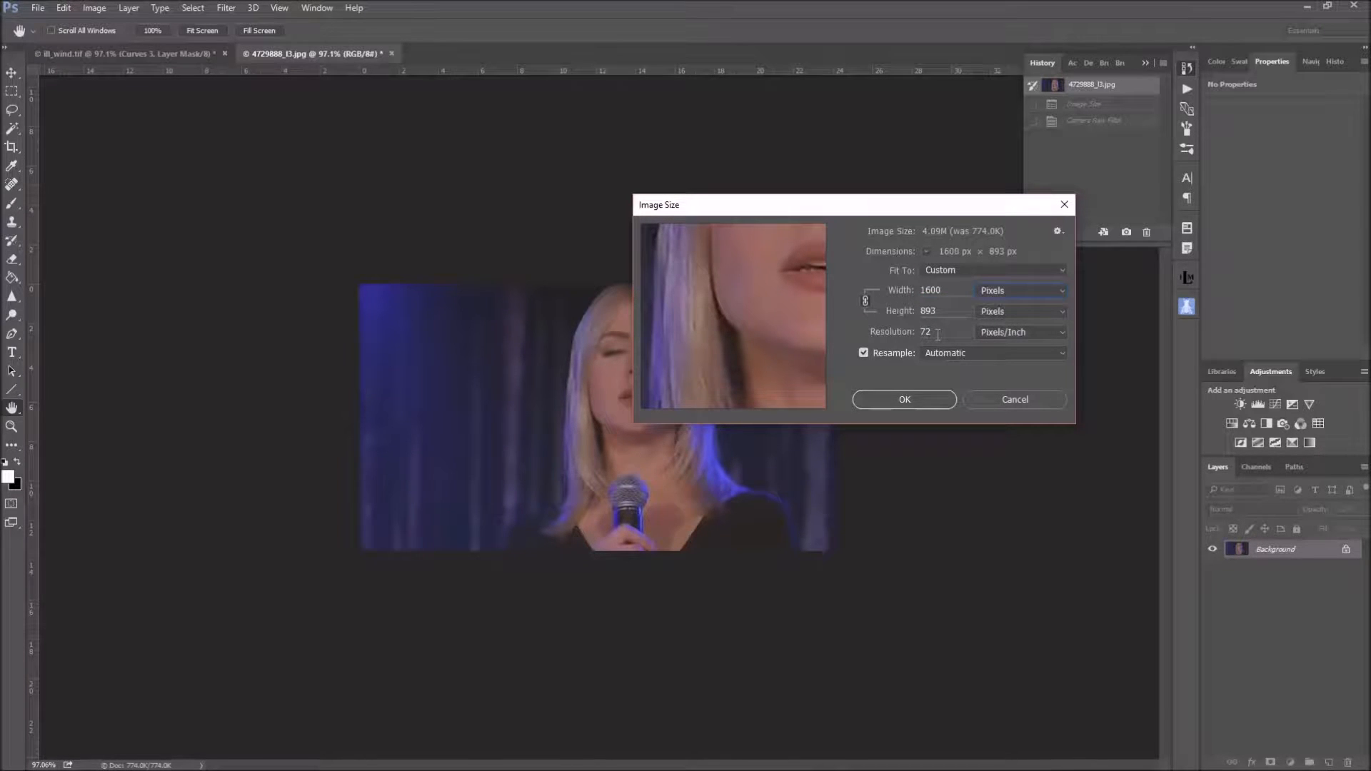
key(Tab)
click(904, 399)
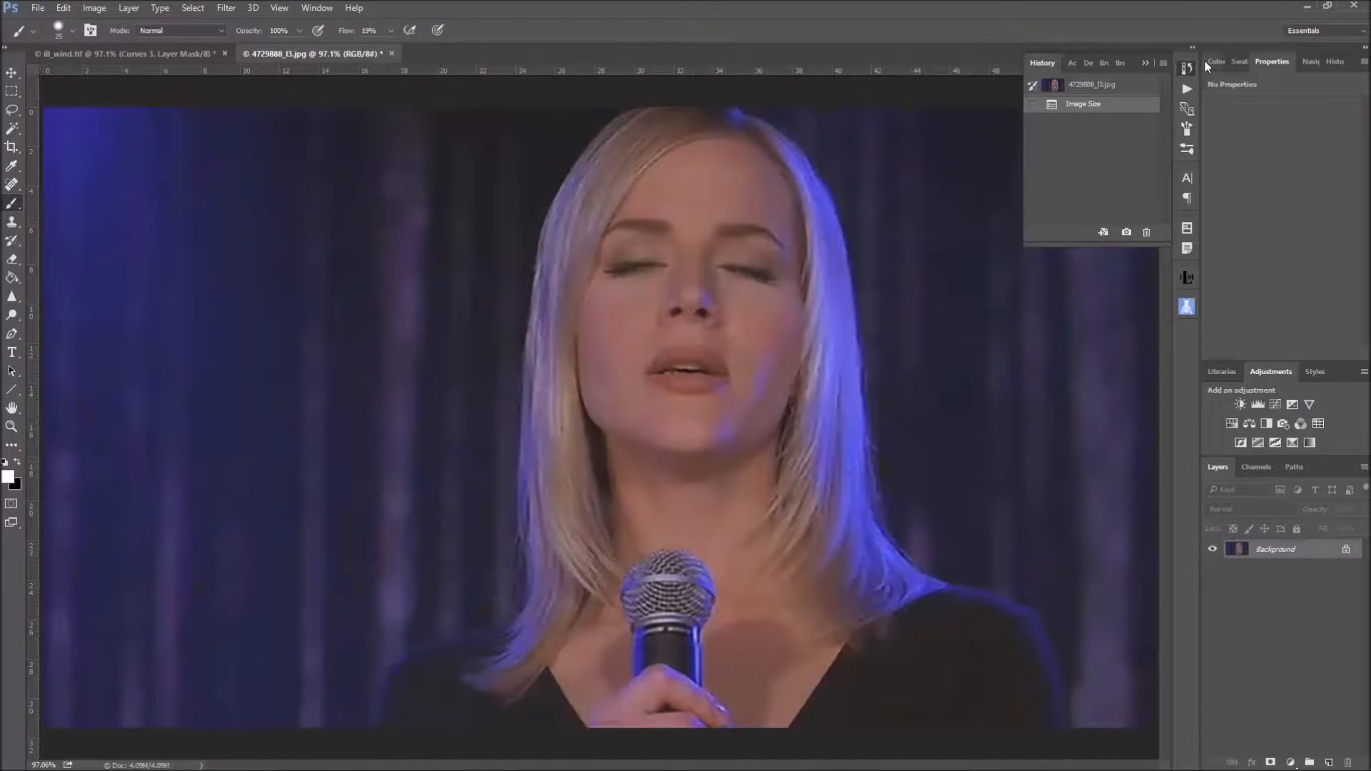
click(1147, 63)
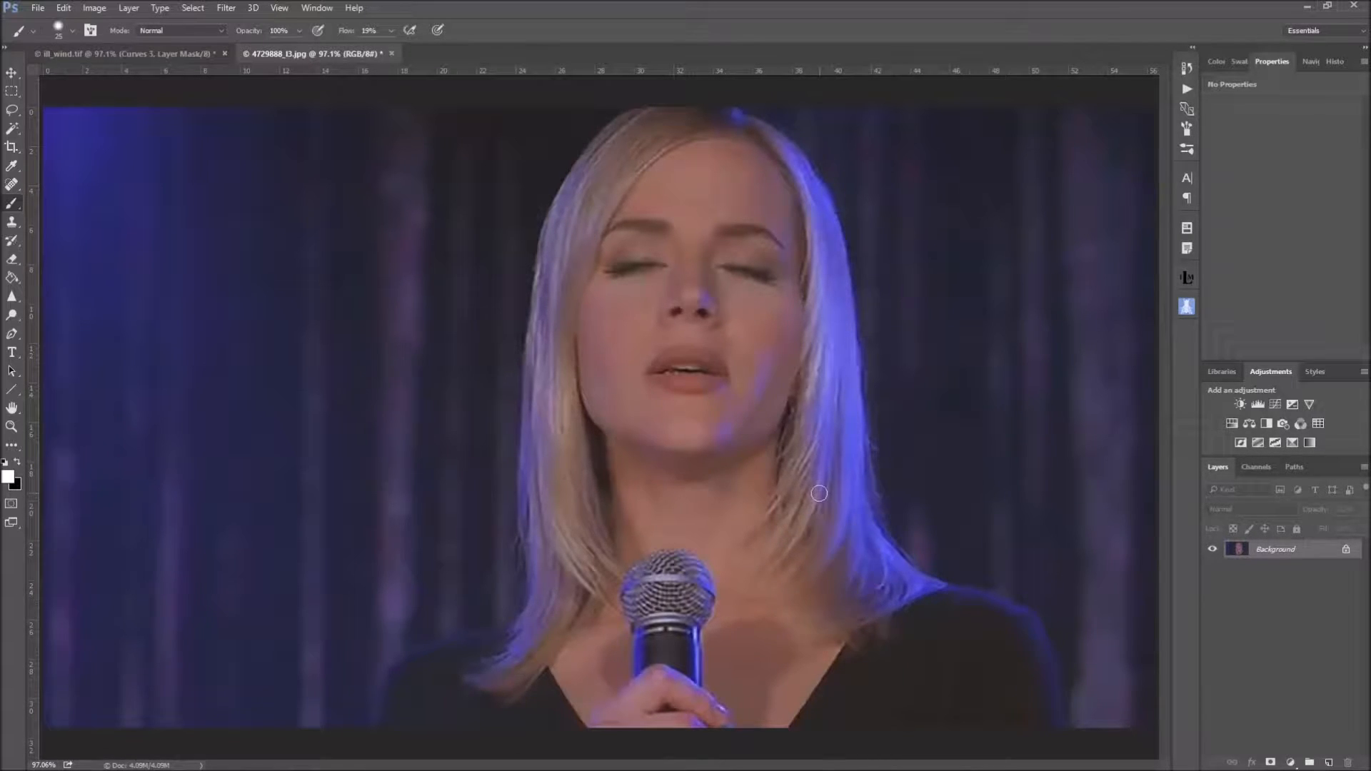
Start the Camera Raw filter on the photo, set Temperature to -3 and Tint to +3, and apply automatic tone correction.
click(233, 10)
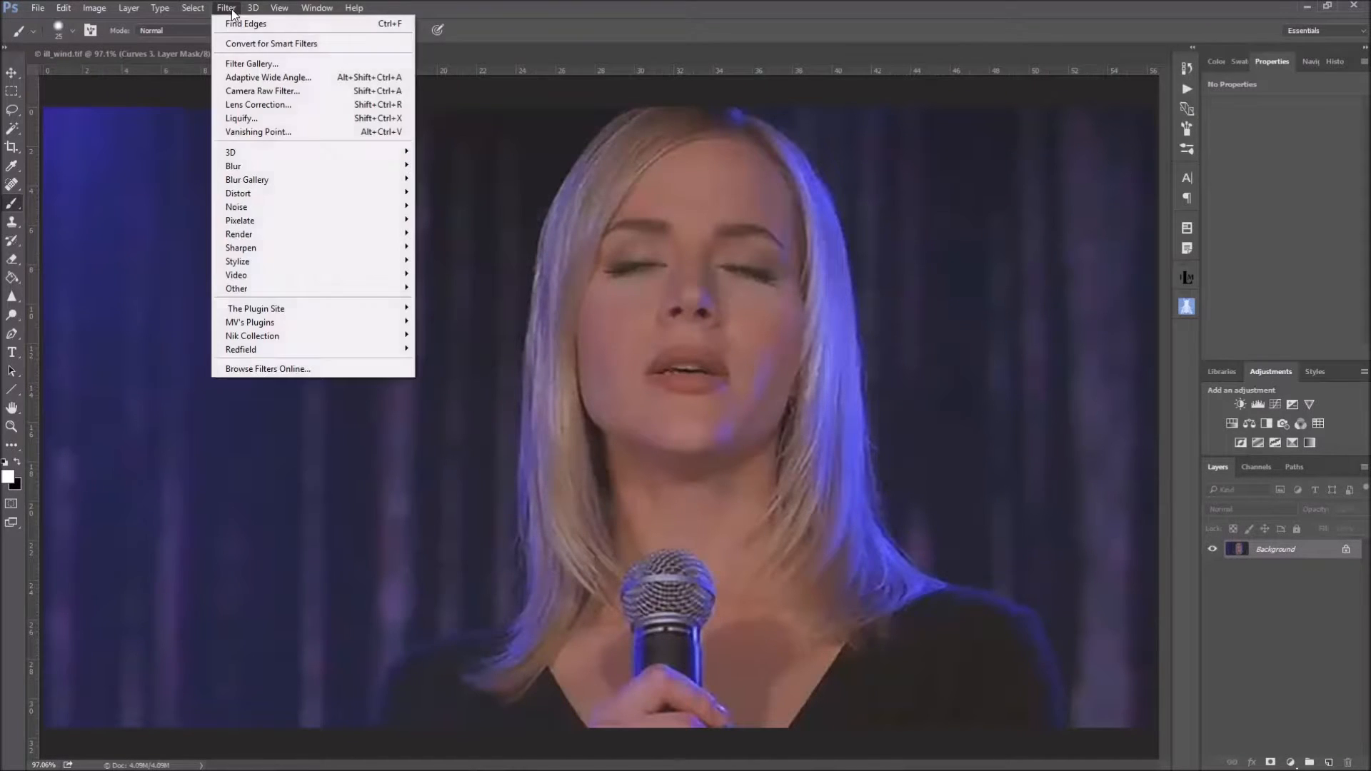
click(255, 93)
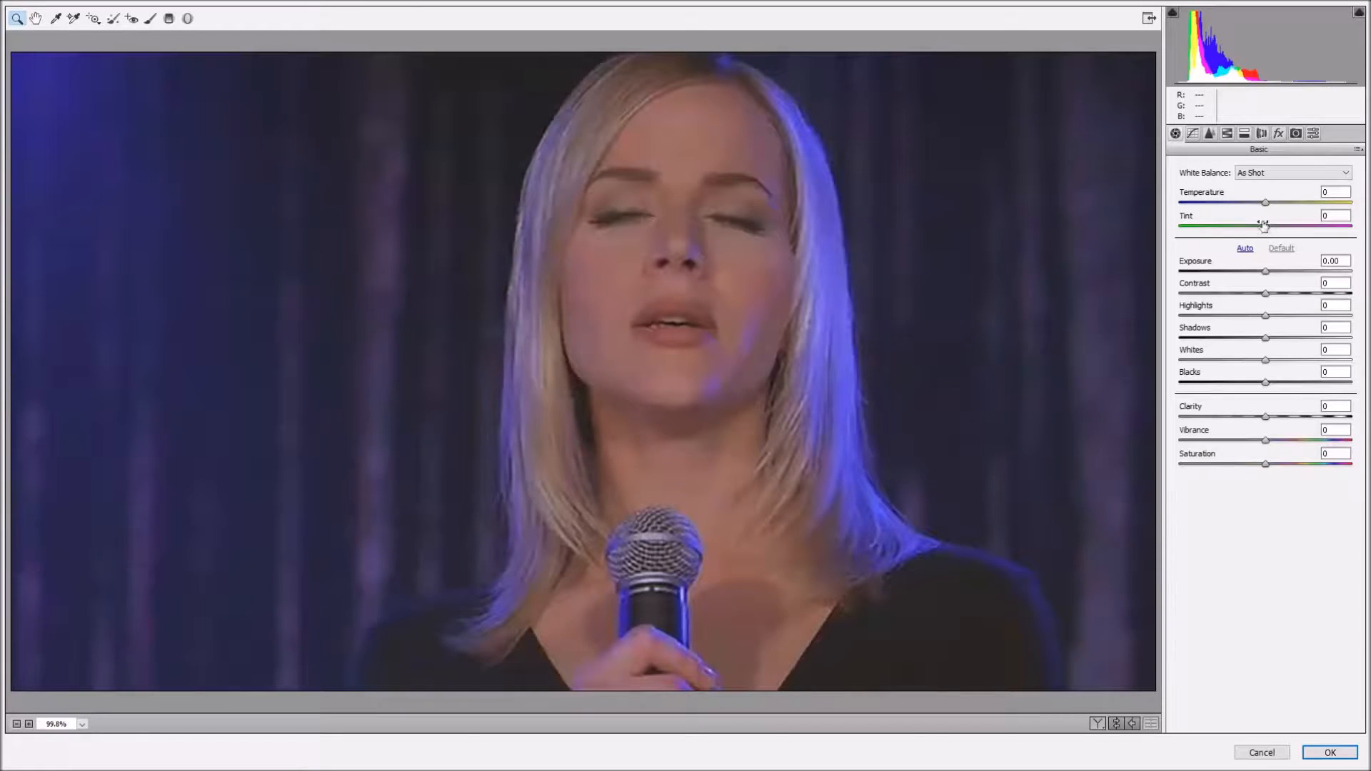
drag(1266, 226, 1263, 206)
click(1245, 250)
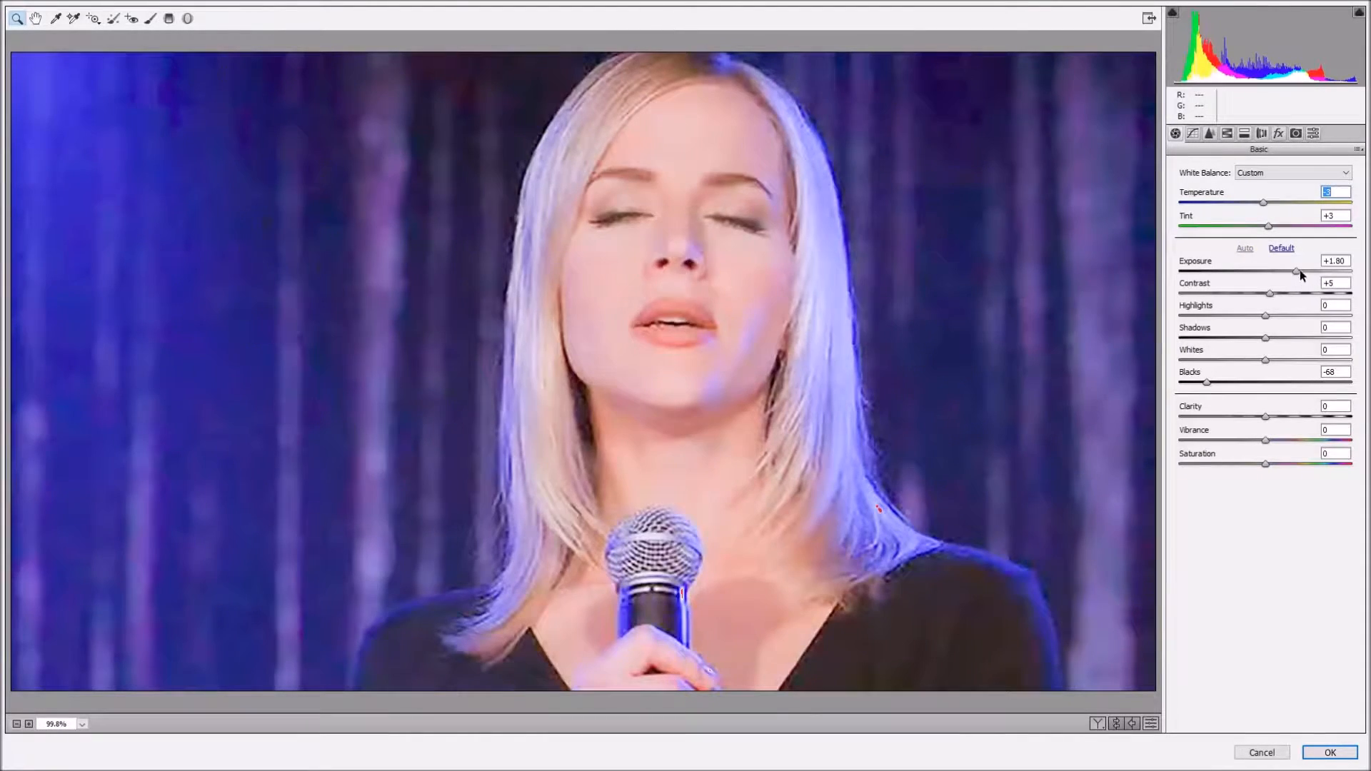
Set Exposure to +1.40, Contrast to -3, Clarity to +22 and Vibrance to +3 in the Camera Raw filter.
drag(1297, 271, 1290, 271)
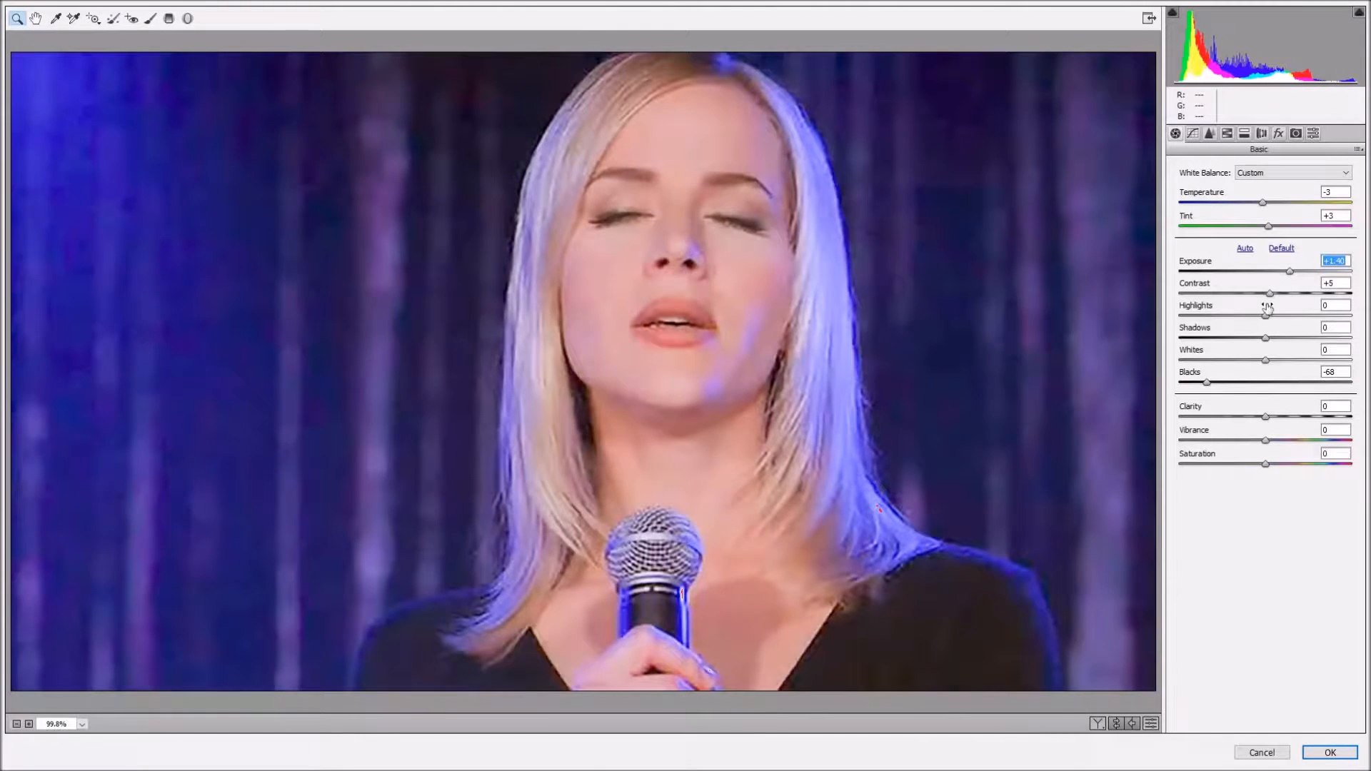
mouse_move(1270, 293)
mouse_down()
mouse_move(1281, 295)
mouse_move(1264, 300)
mouse_up()
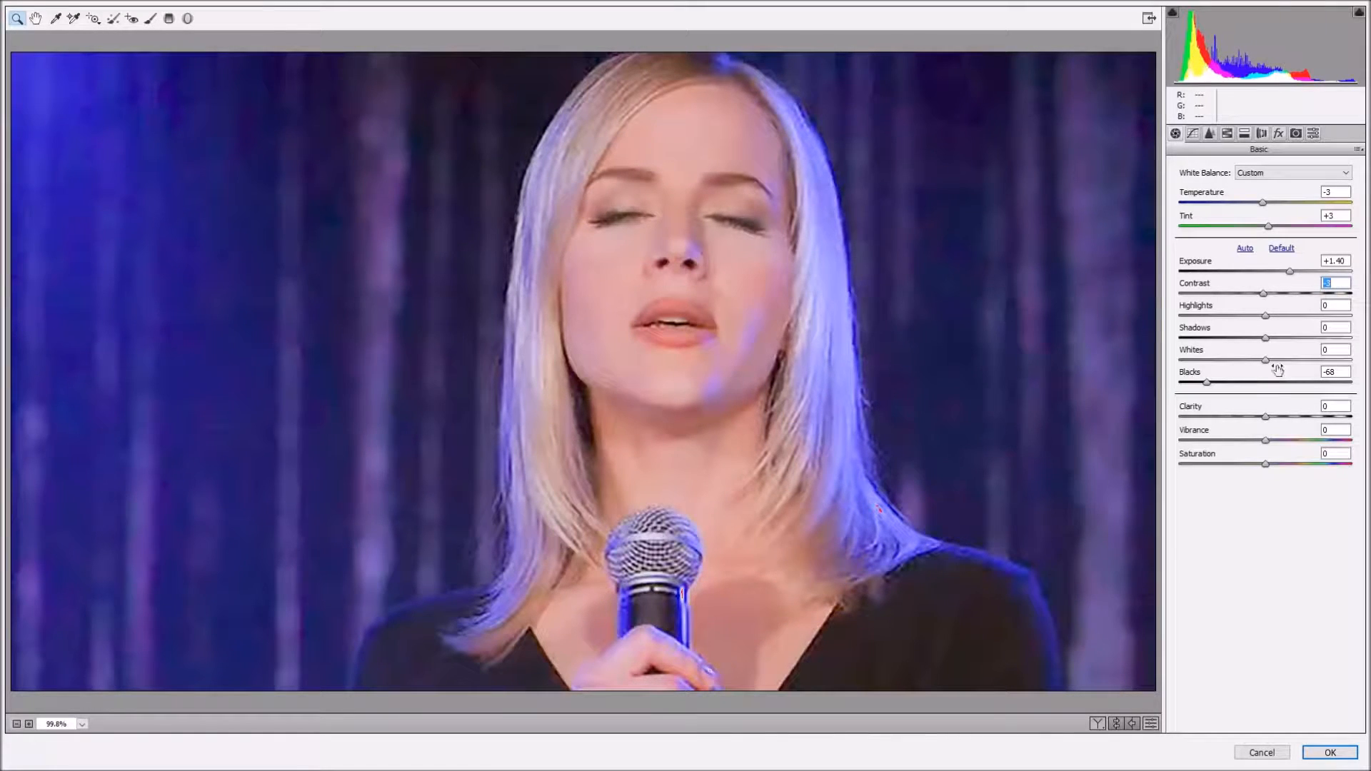
drag(1266, 416, 1286, 423)
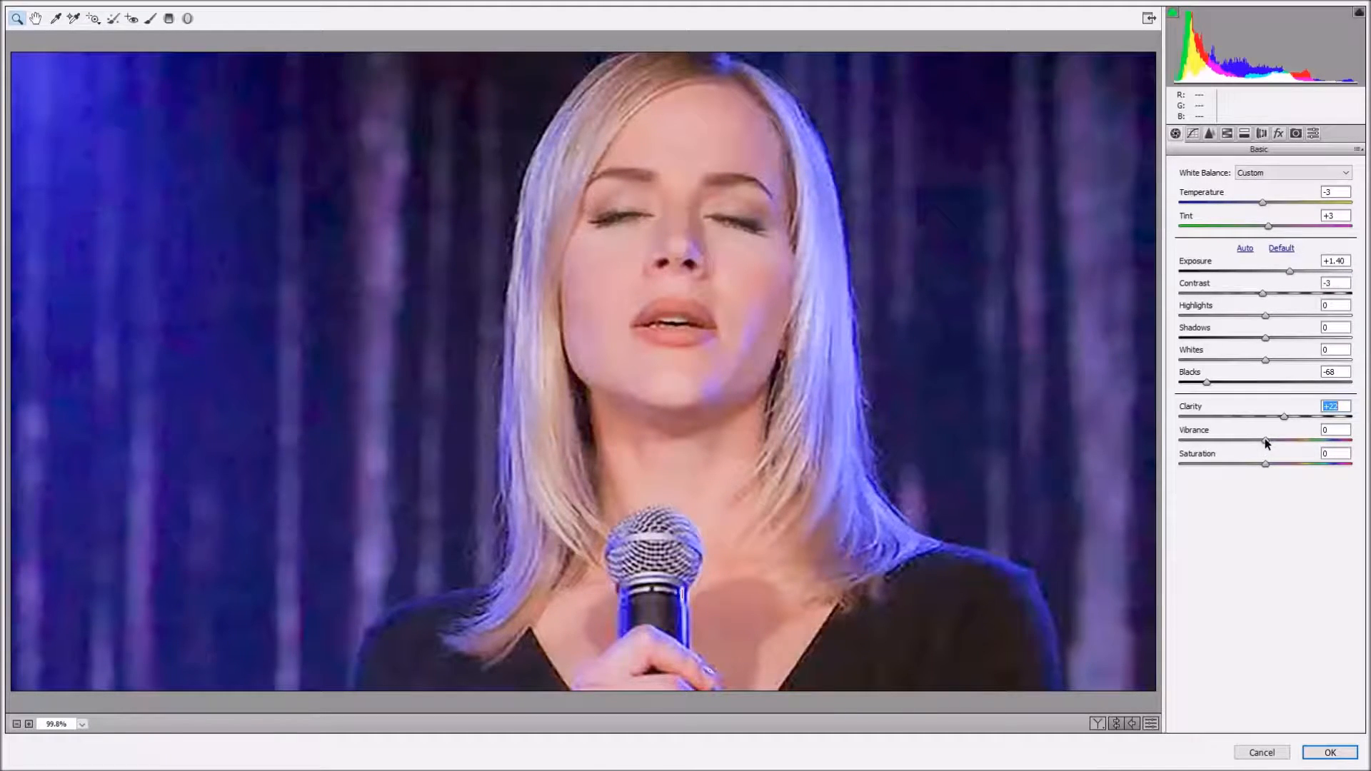
drag(1265, 440, 1268, 440)
Set Luminance noise reduction to 83 and the sharpening Amount to 94.
click(1210, 133)
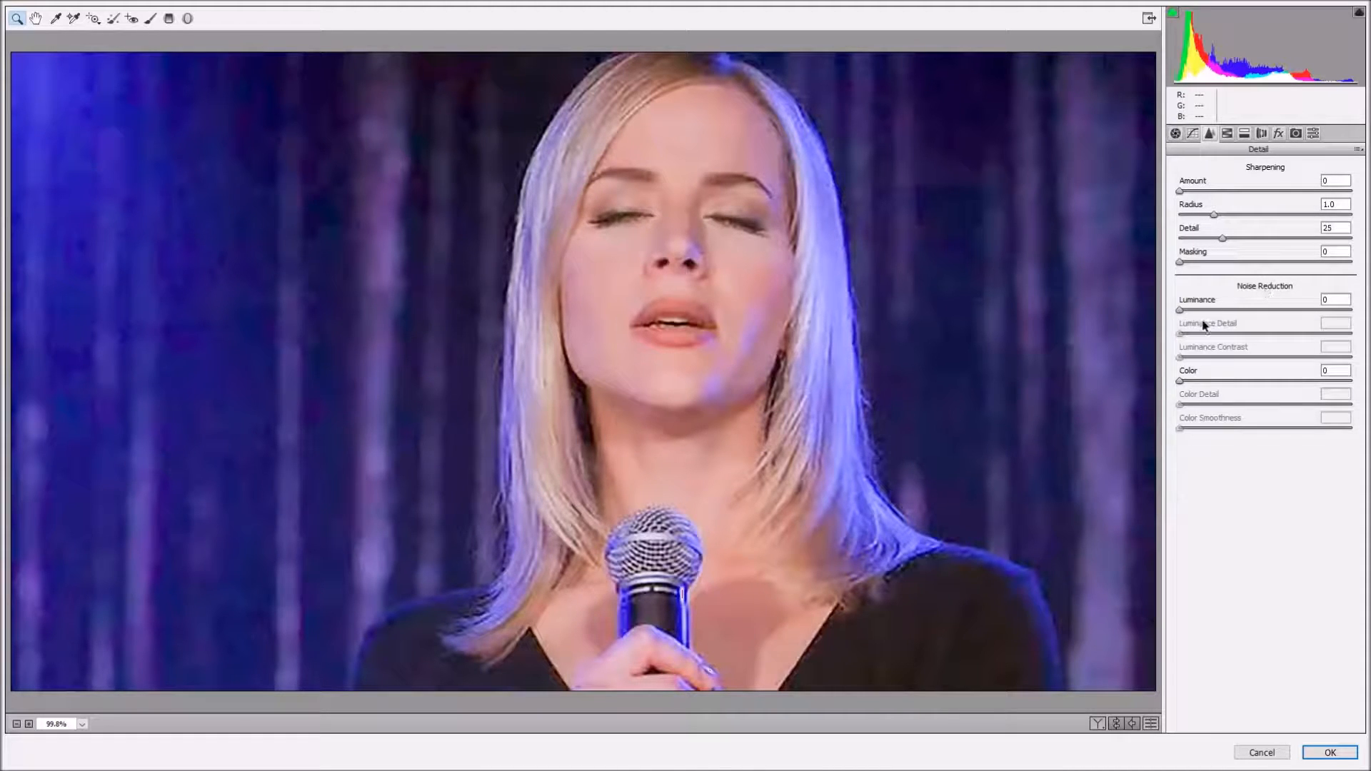
drag(1180, 310, 1322, 314)
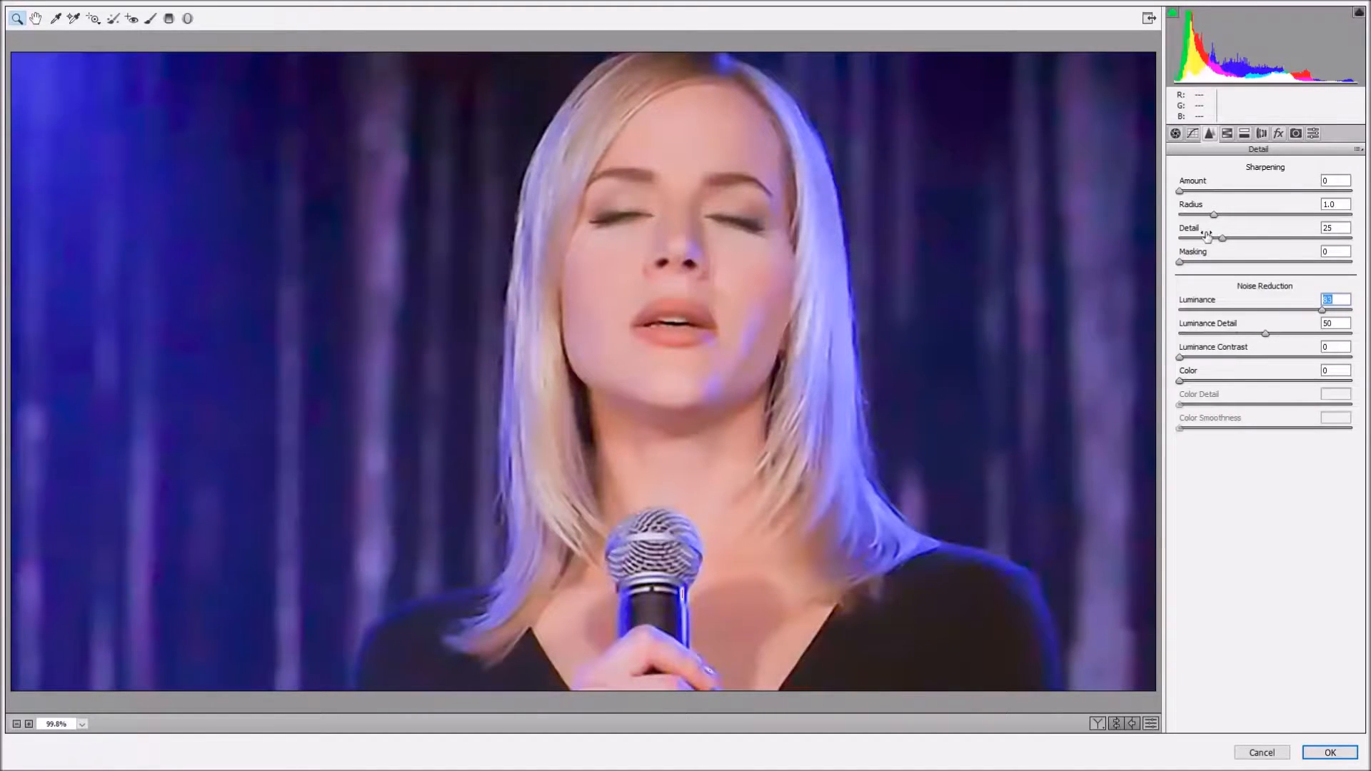
drag(1180, 192, 1290, 193)
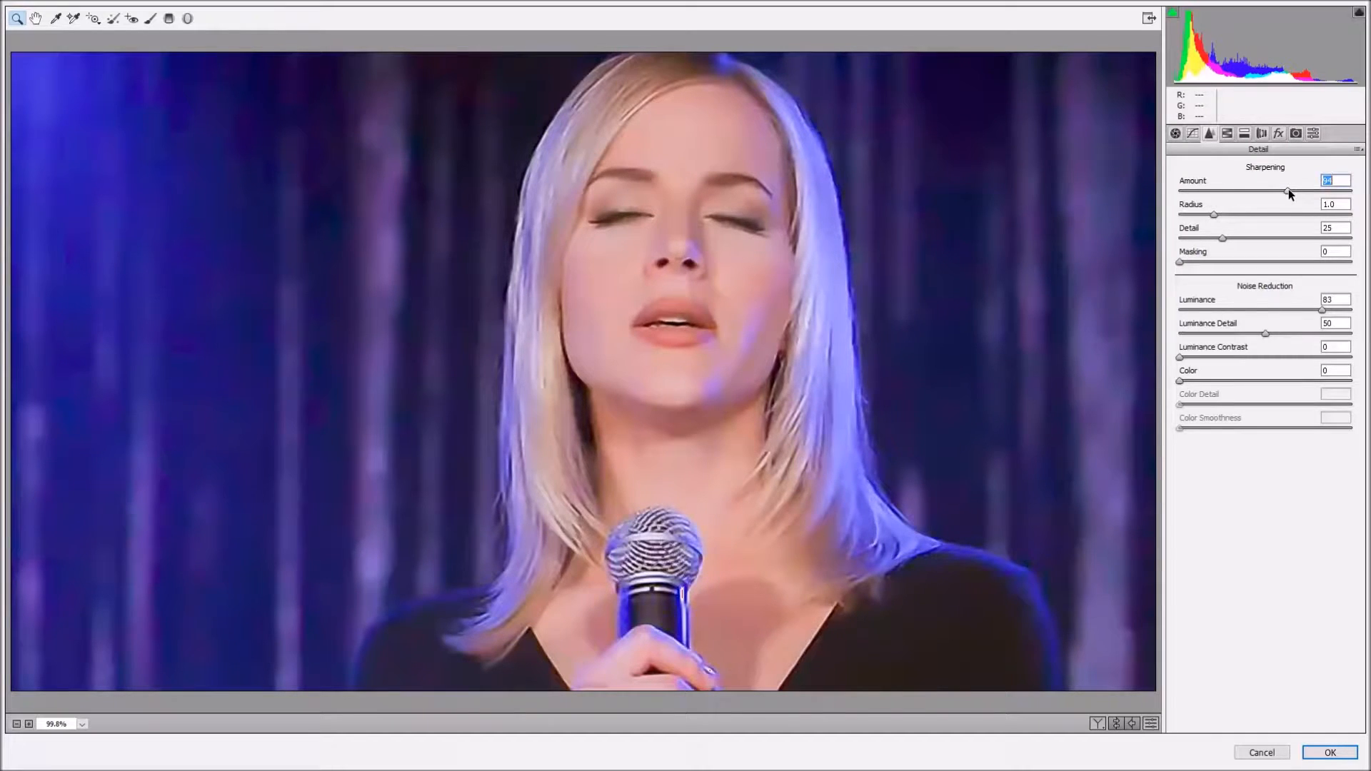
Set the sharpening Radius to 1.9 and Masking to about 72 using the mask preview, and apply the Camera Raw filter.
drag(1214, 216, 1272, 222)
key(Tab)
key(Tab)
key(Tab)
key(Tab)
click(1270, 216)
drag(1270, 215, 1279, 216)
key(Tab)
key(alt)
drag(1180, 264, 1303, 271)
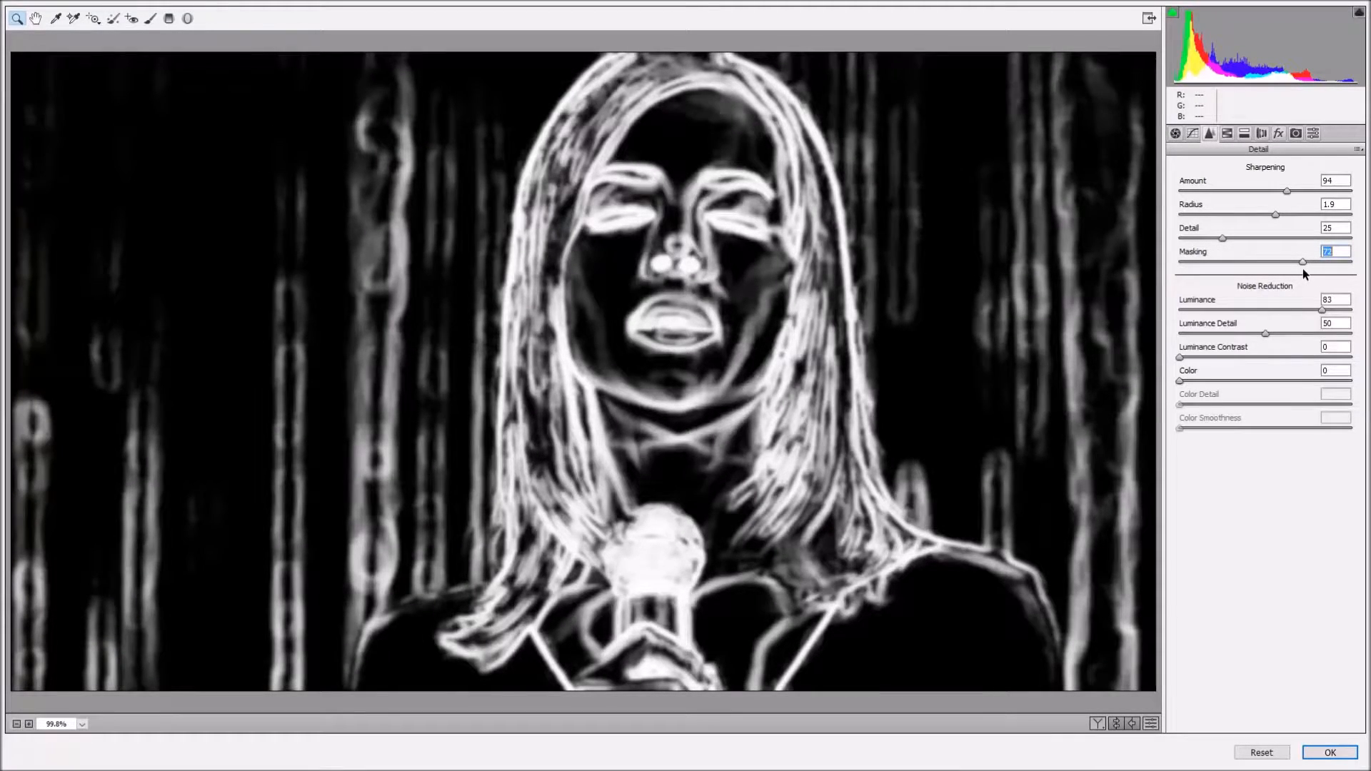
drag(1303, 269, 1304, 269)
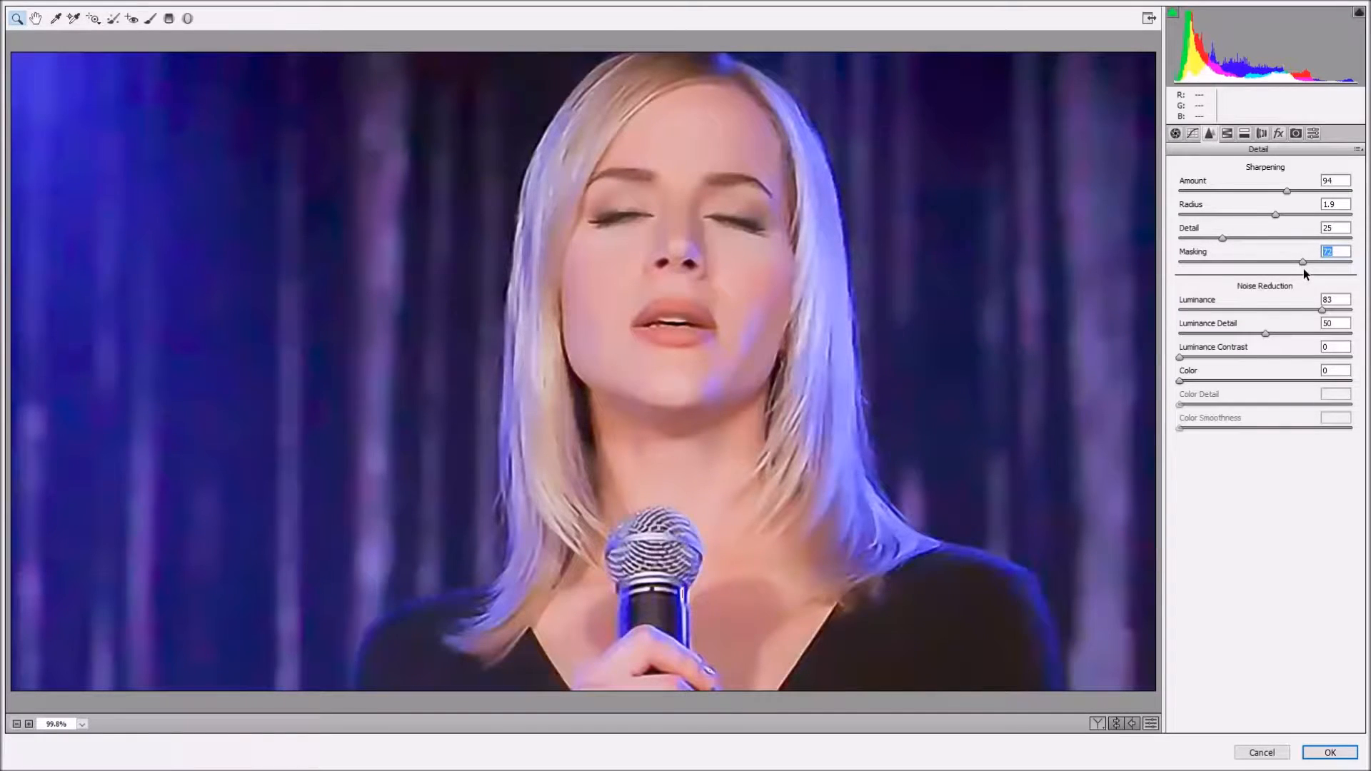
click(1176, 134)
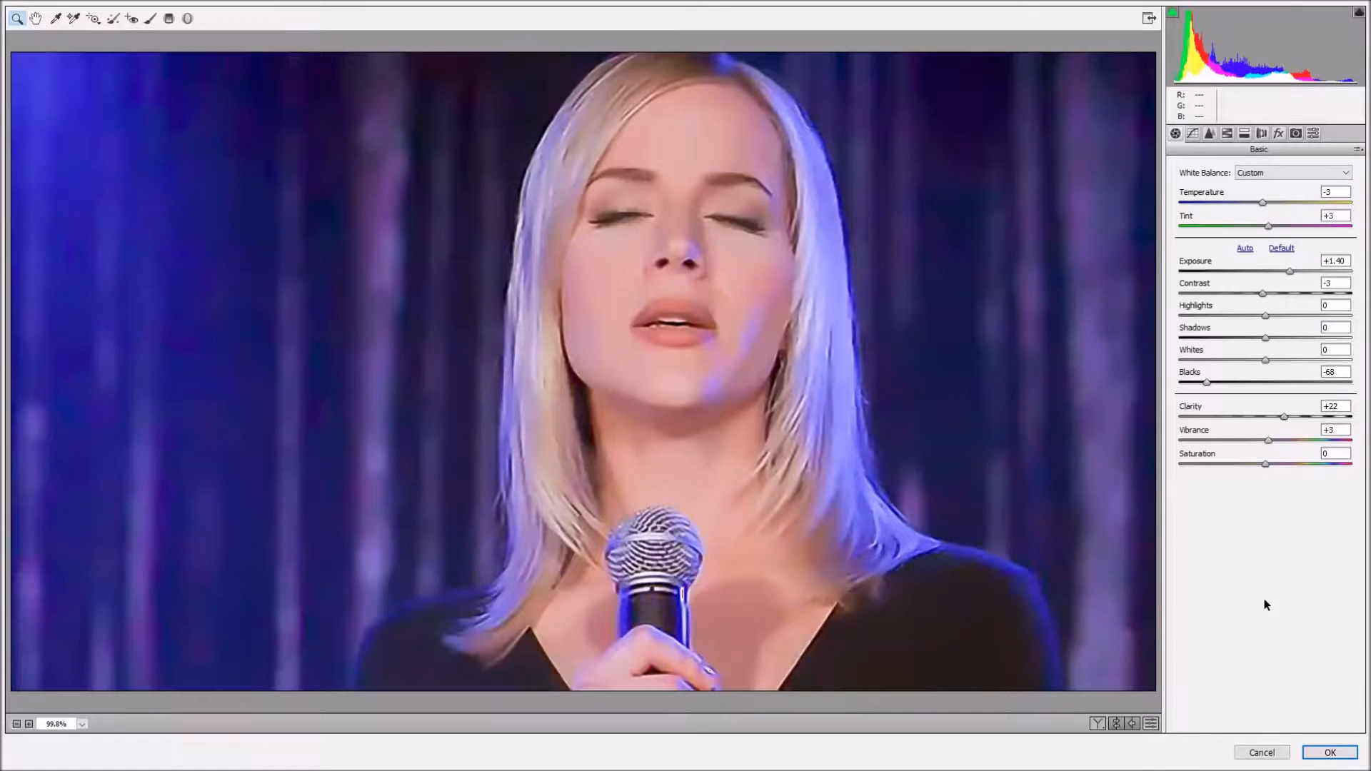
click(1338, 747)
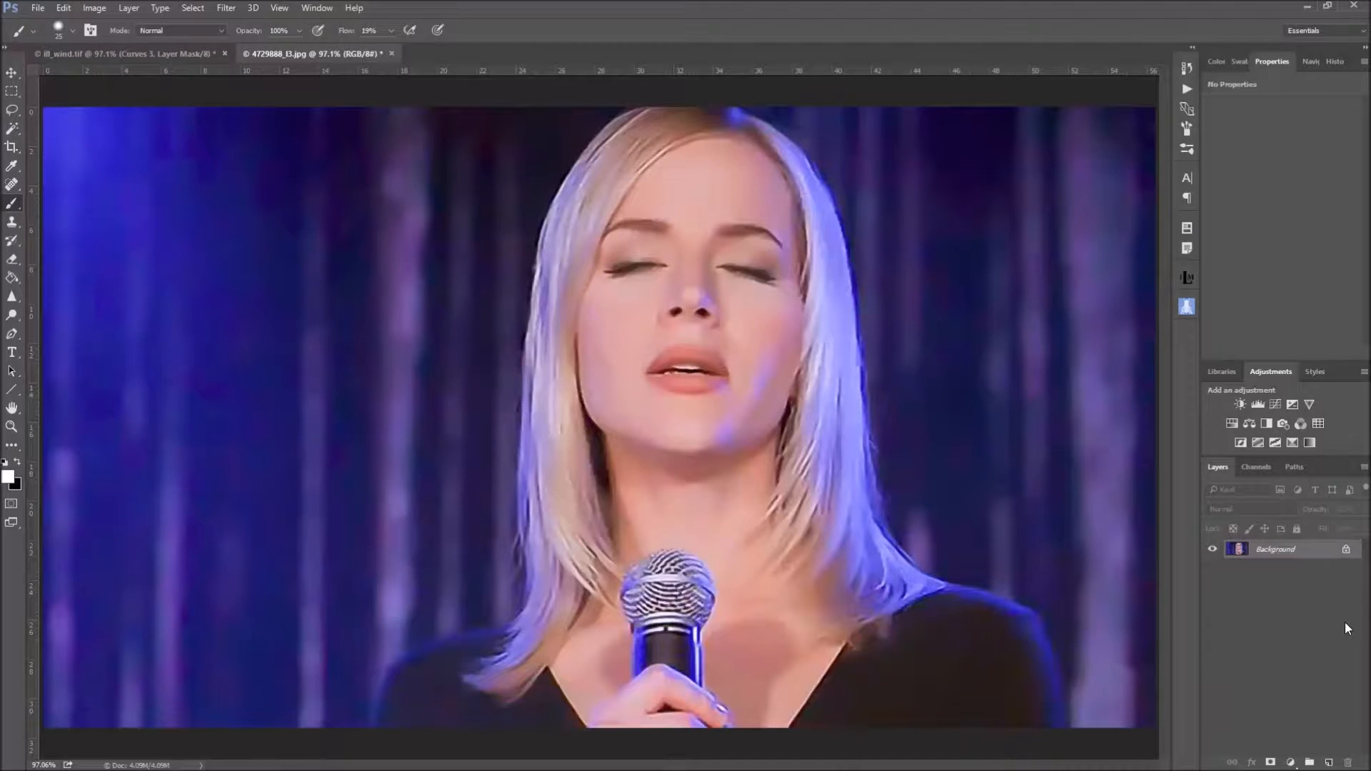
Compare the photo before and after the Camera Raw filter using its history states.
click(1187, 68)
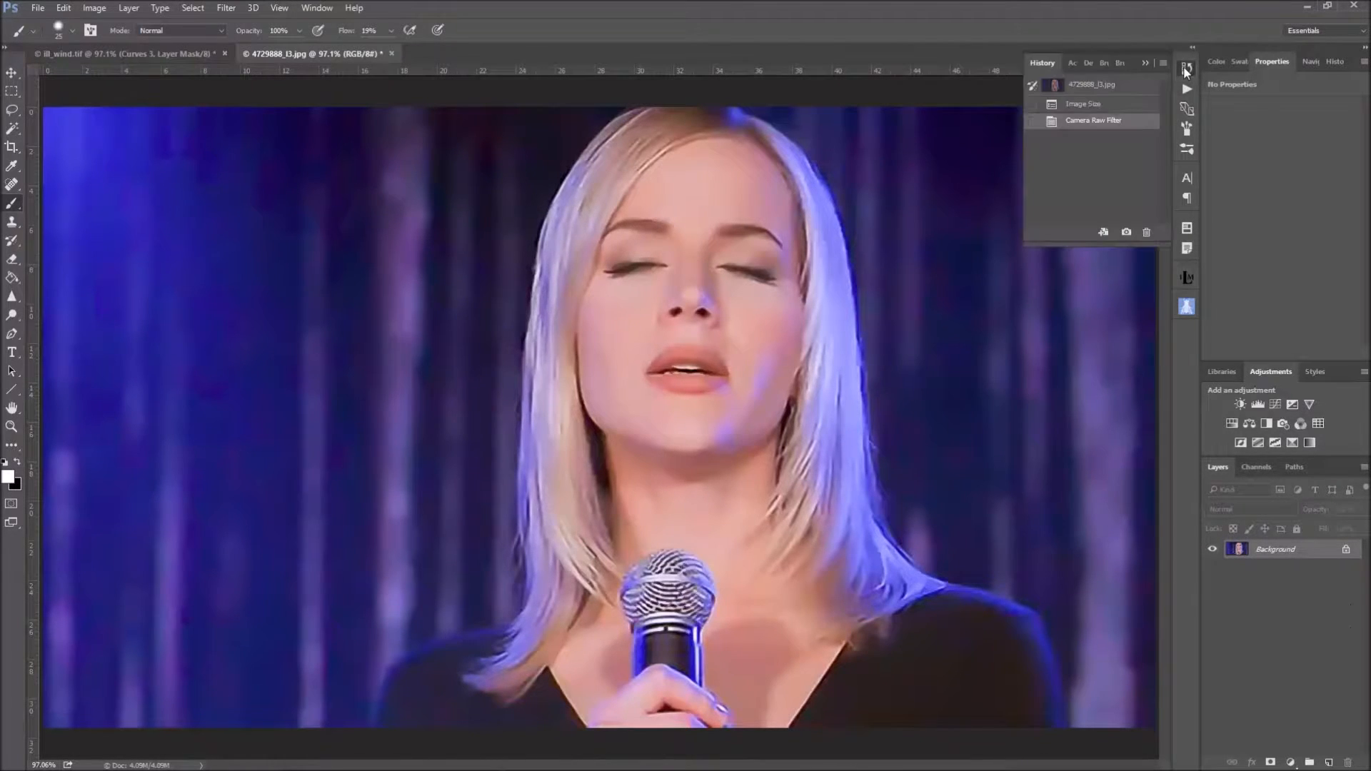
click(1107, 108)
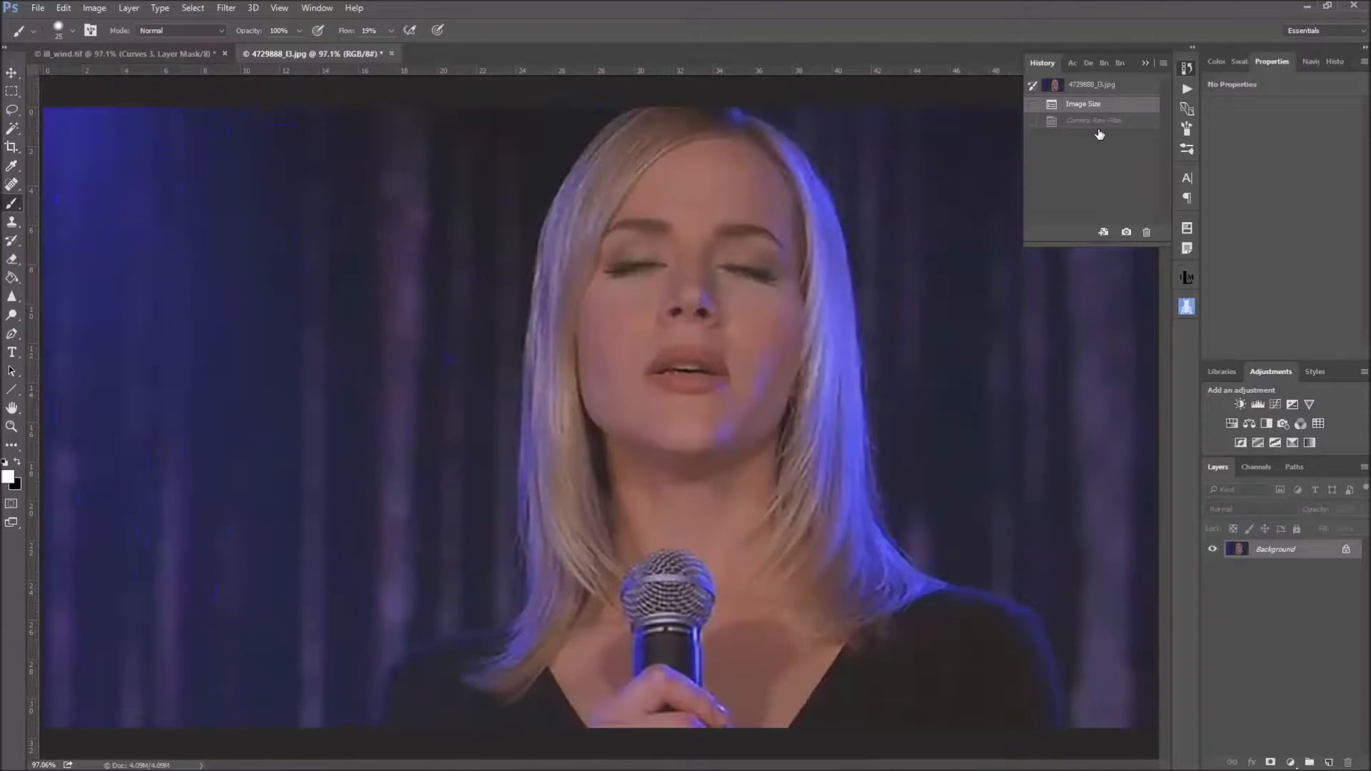
click(1109, 127)
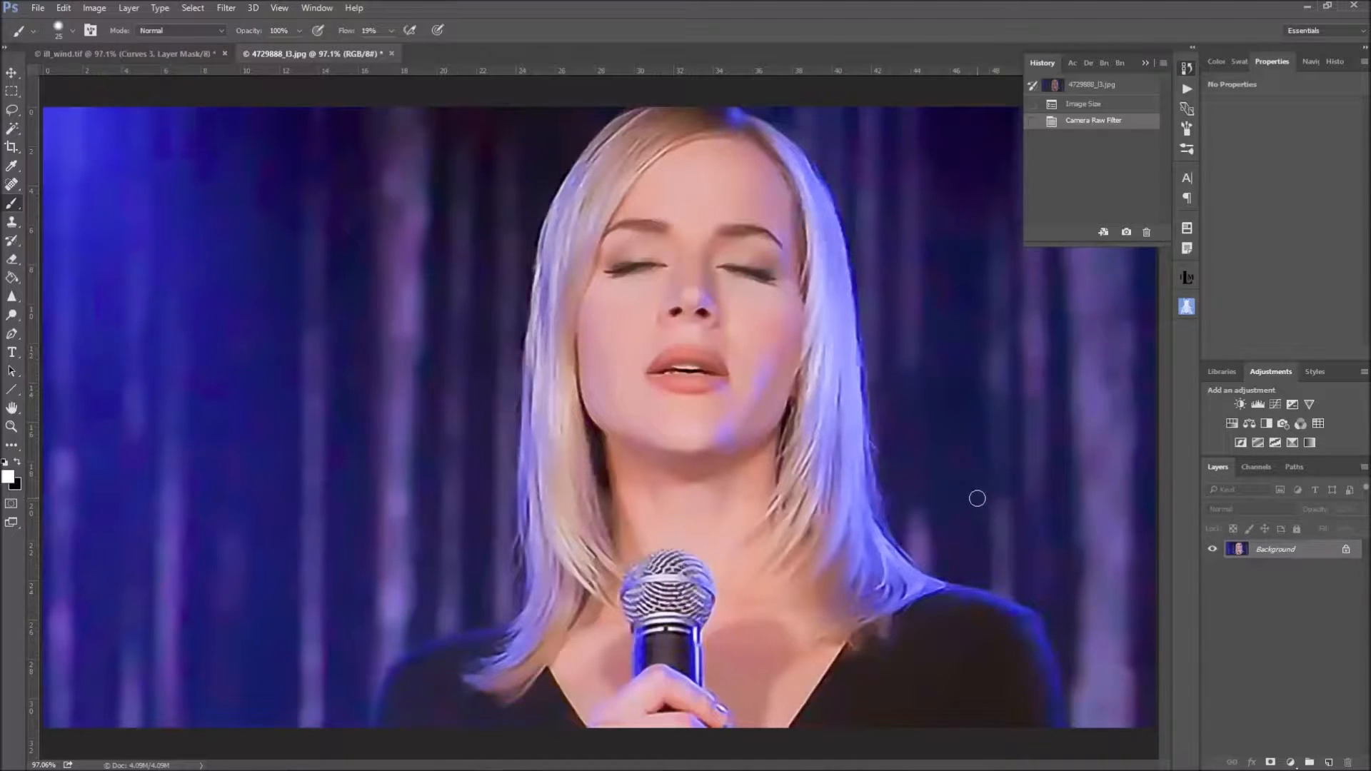
Switch to the ill_wind.tif document and show only Layer 0, hiding all other layers.
click(133, 53)
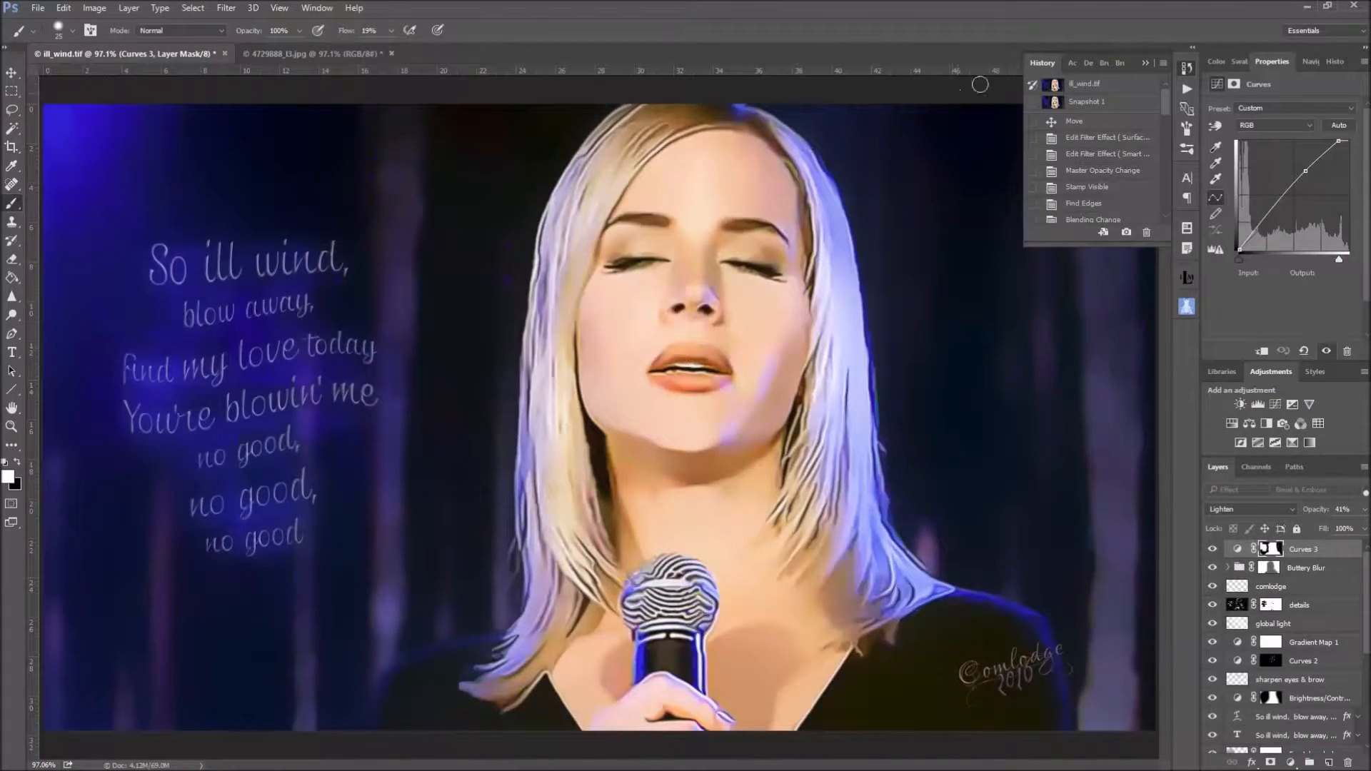
click(1146, 63)
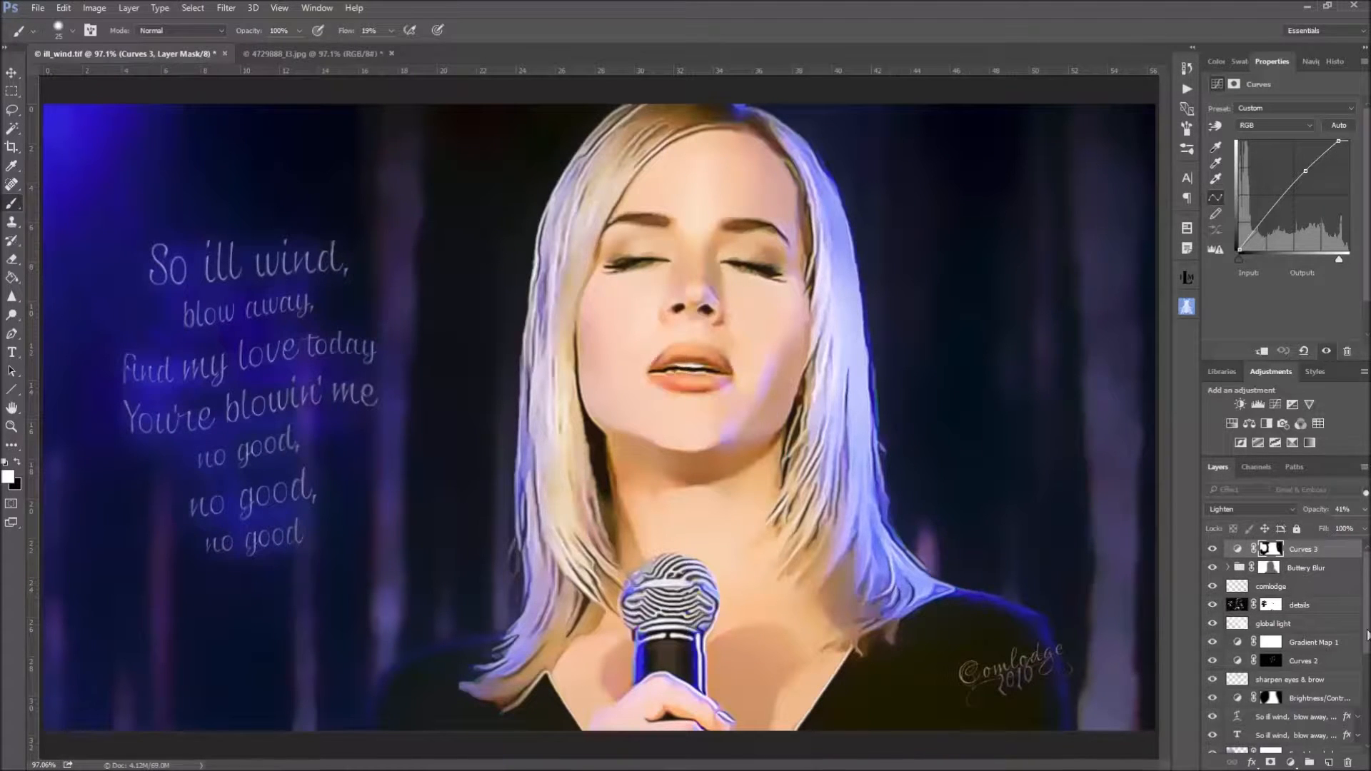
scroll(1355, 636, down, 10)
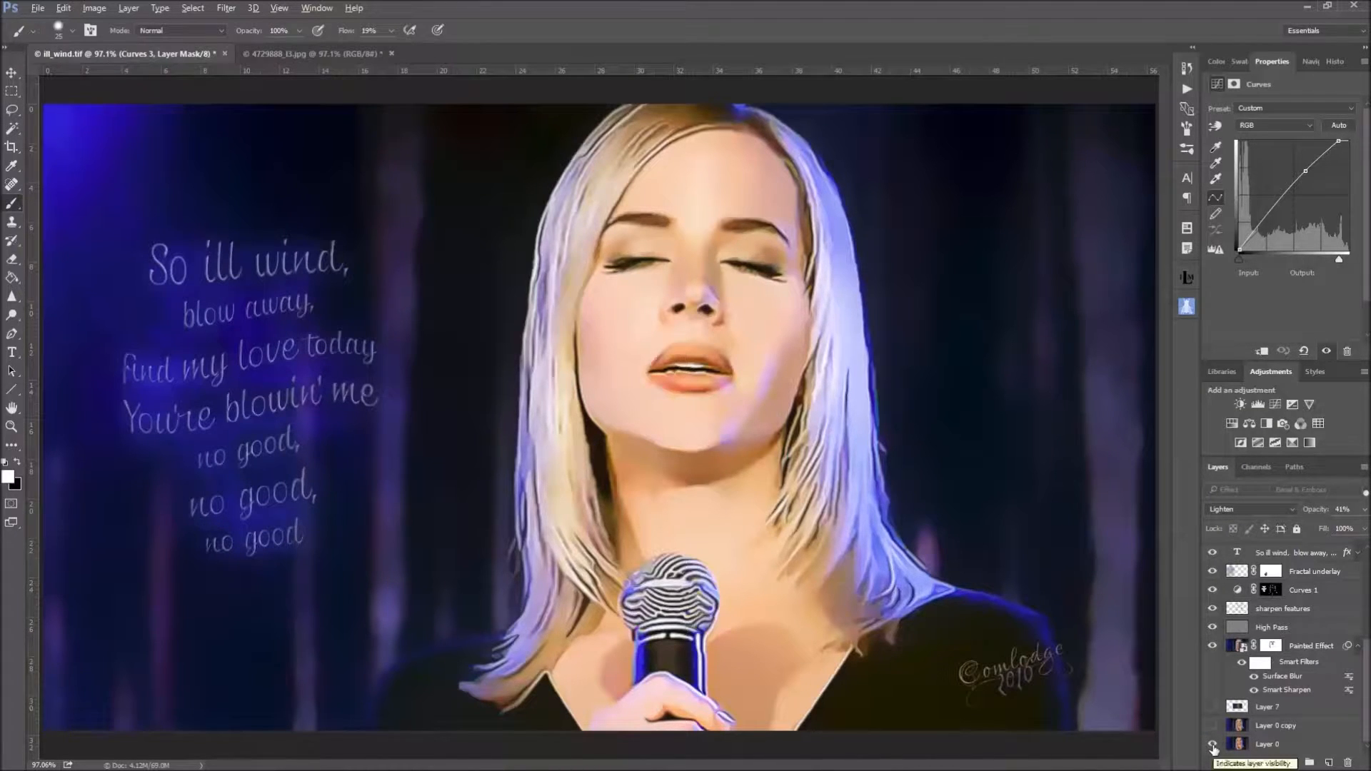
alt+click(1213, 745)
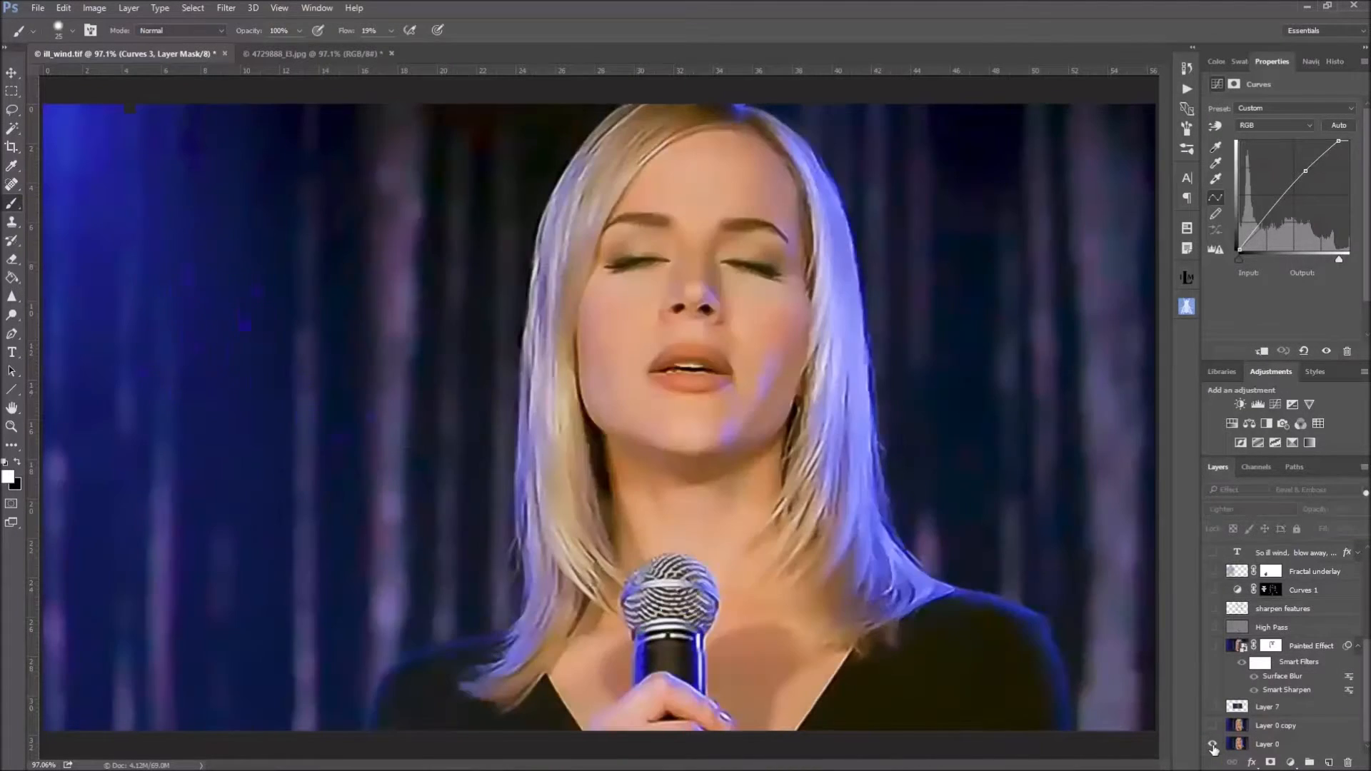
Delete the Layer 0 copy layer from ill_wind.tif.
click(1333, 727)
click(1350, 763)
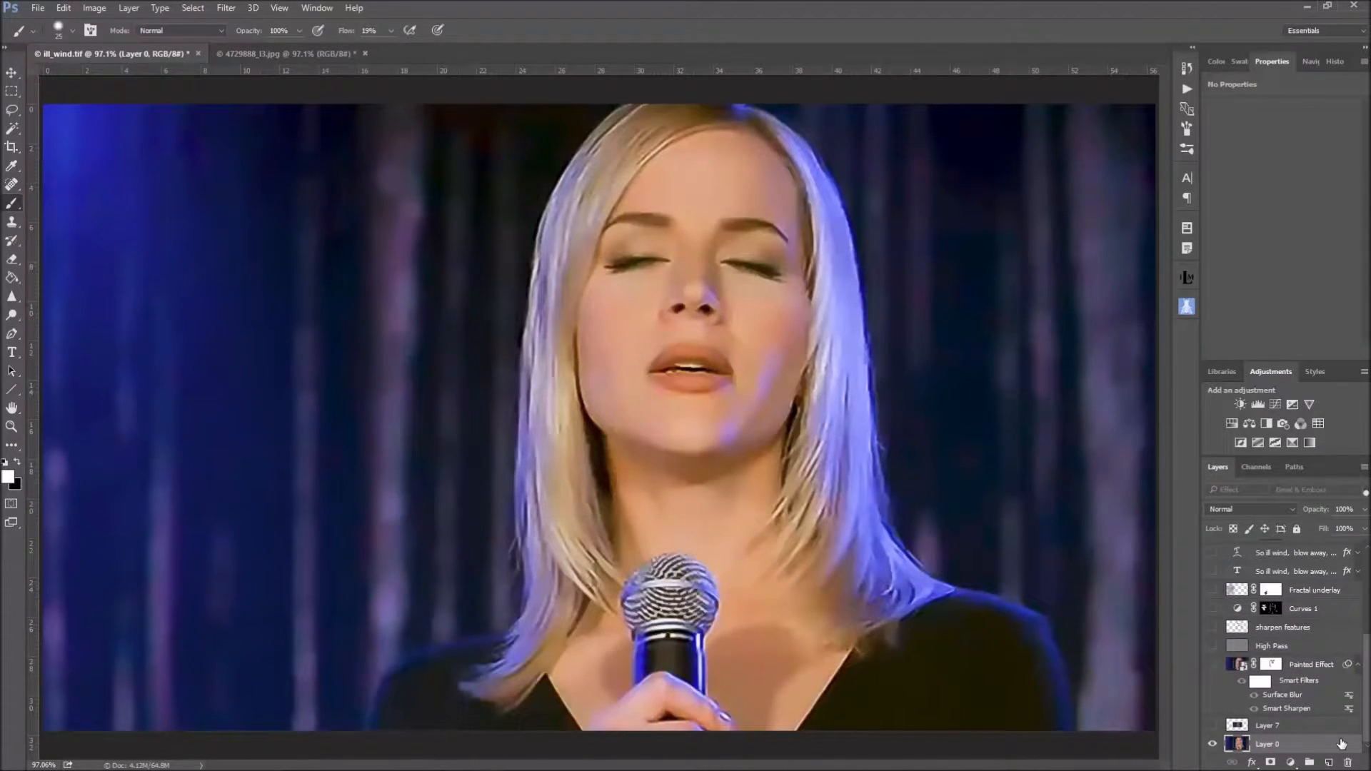
mouse_move(1336, 769)
Compare Layer 0 with the filtered 4729888_l3.jpg photo and with the small original on Layer 7.
click(282, 54)
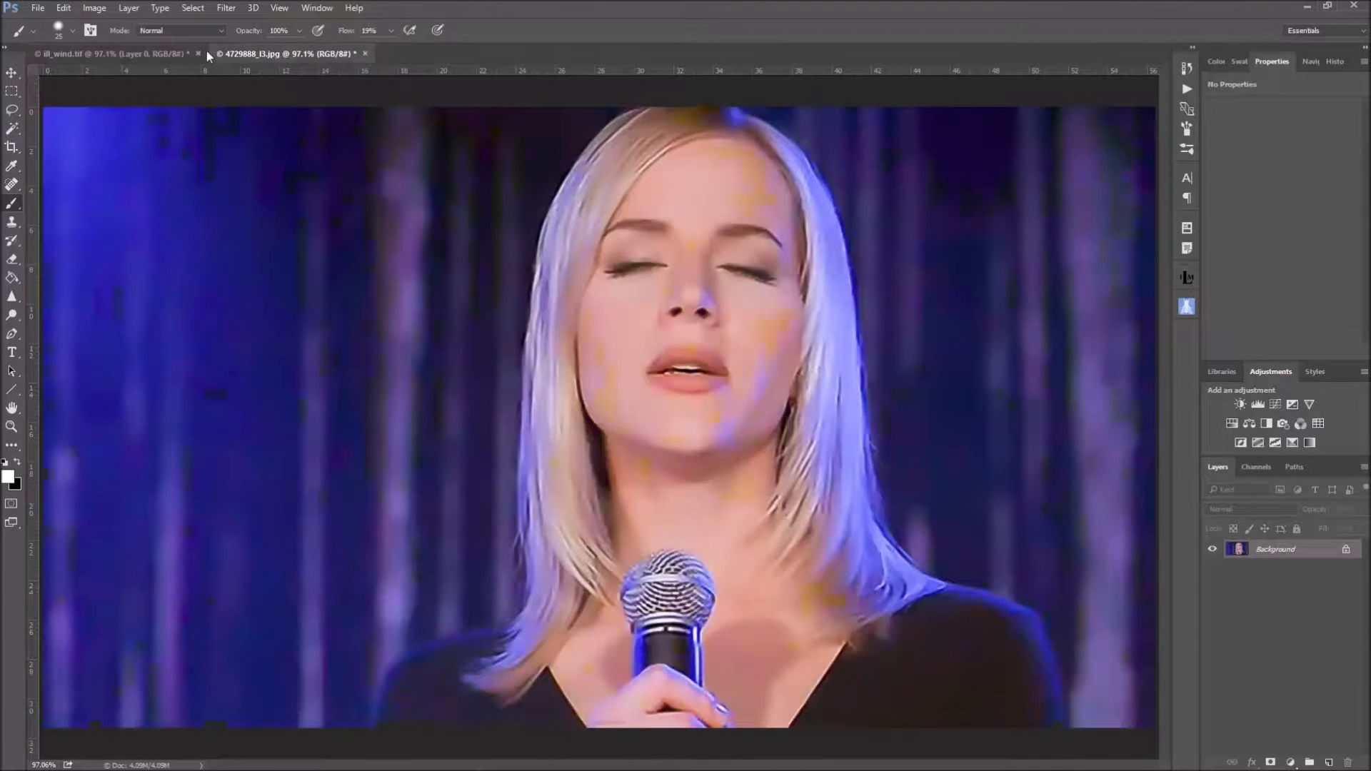
click(170, 50)
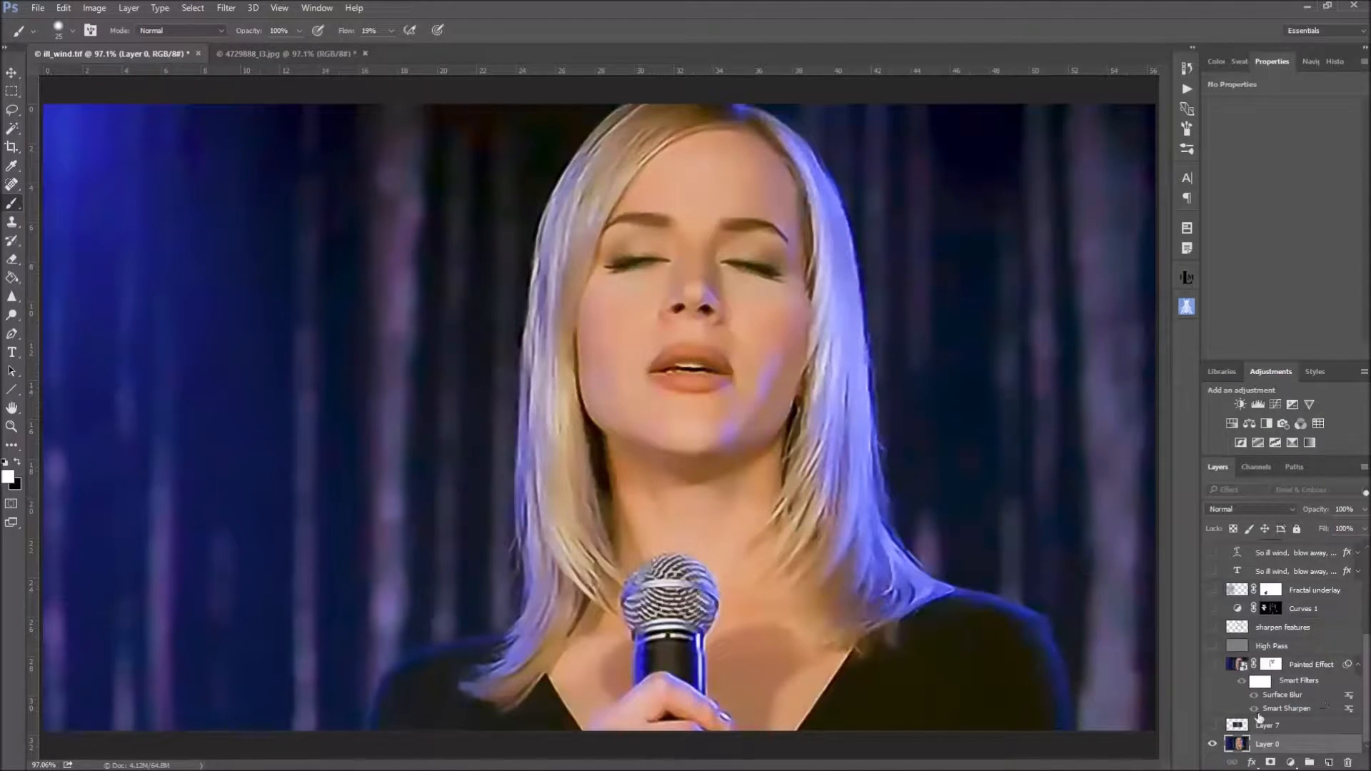
click(1212, 726)
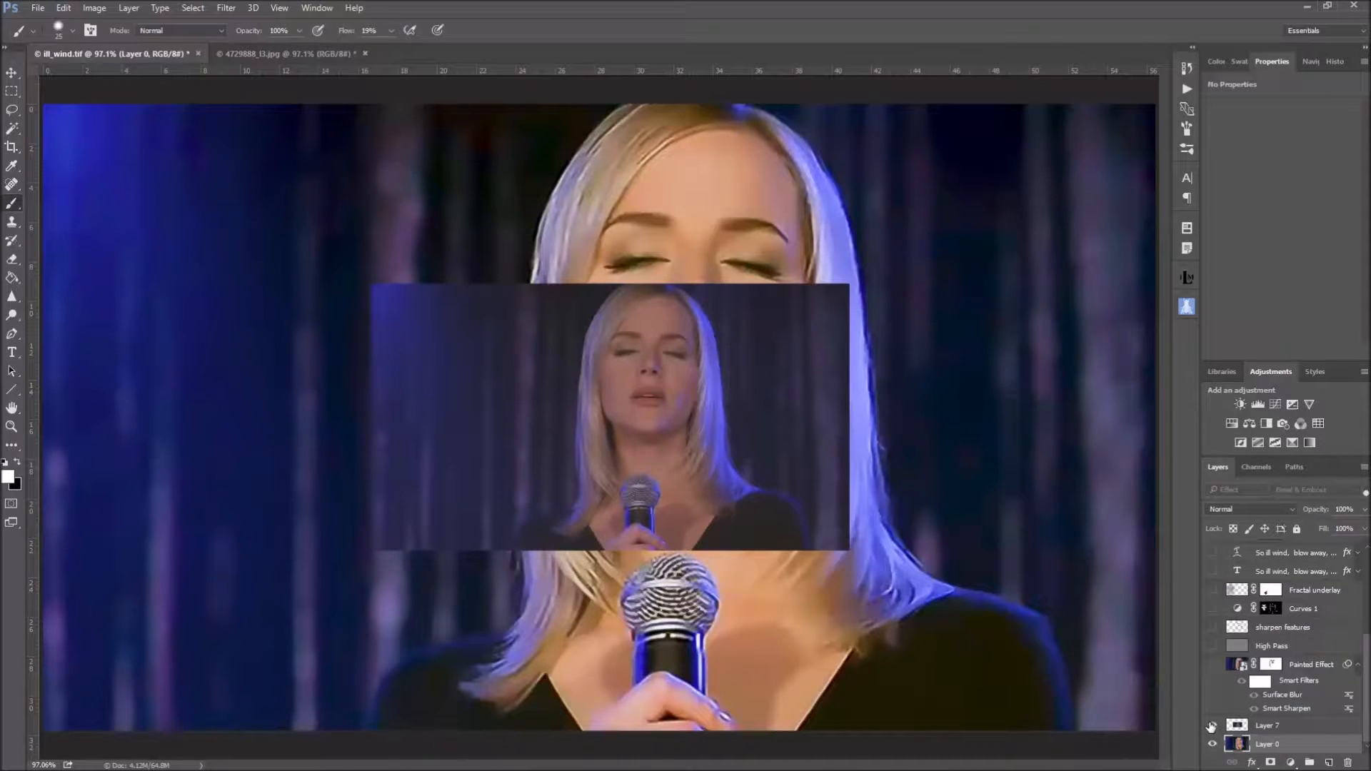
click(1212, 725)
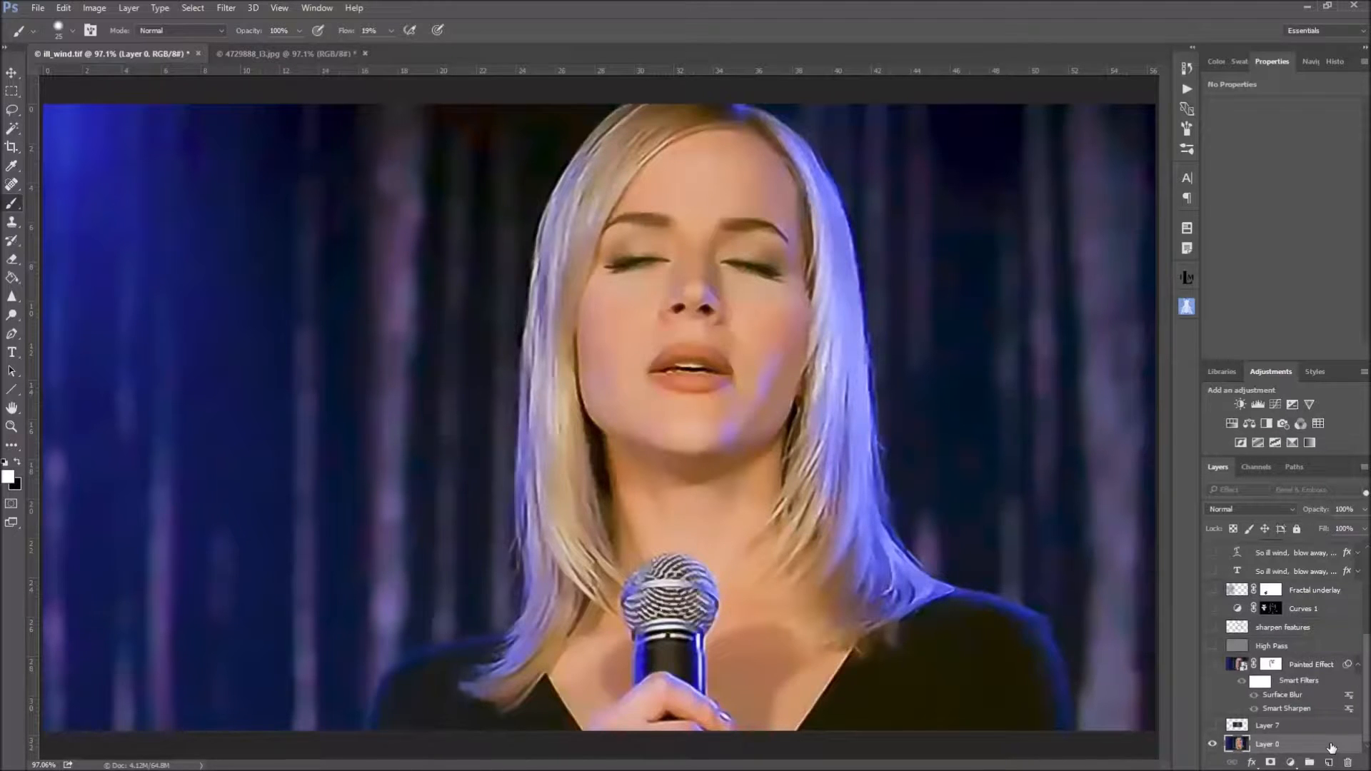
Duplicate Layer 0 twice and apply a High Pass filter with a 1.7 pixel radius to Layer 0 copy 2.
drag(1332, 748, 1330, 764)
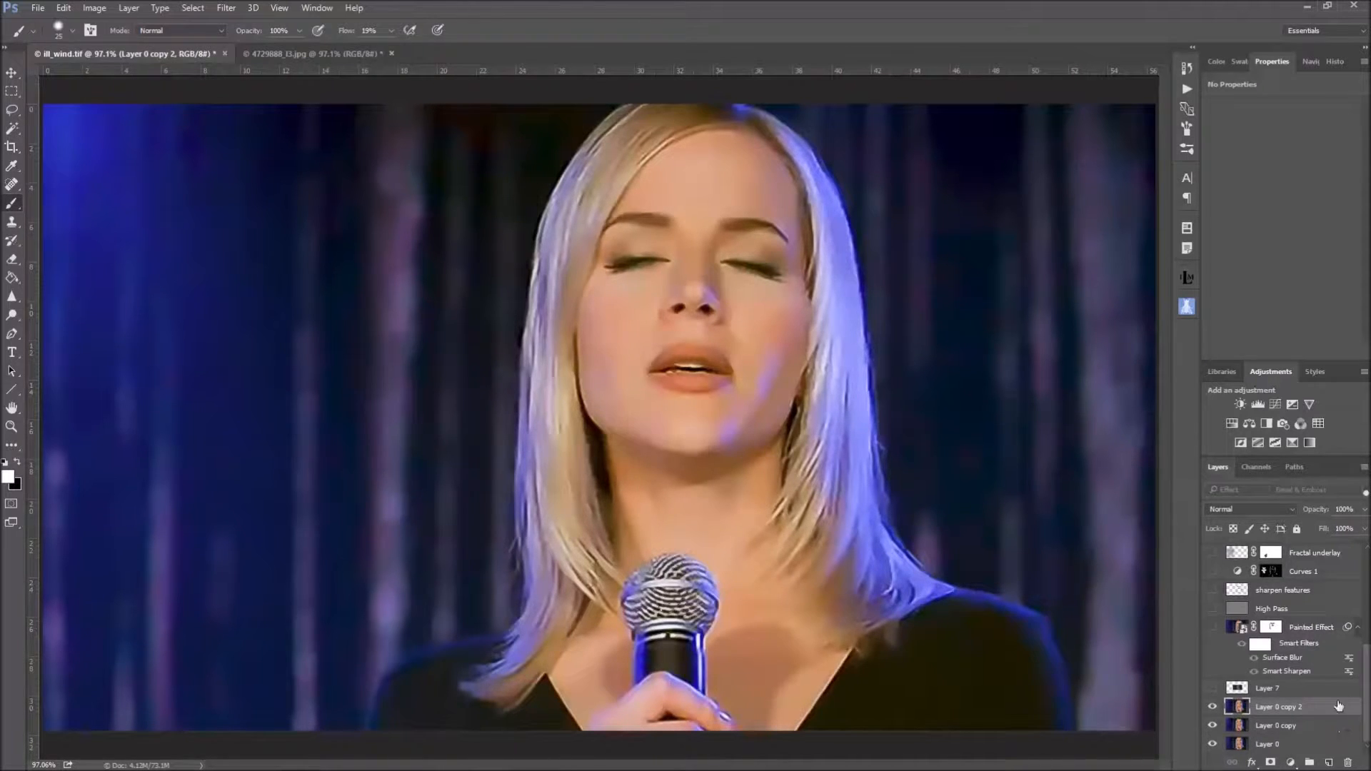
click(235, 7)
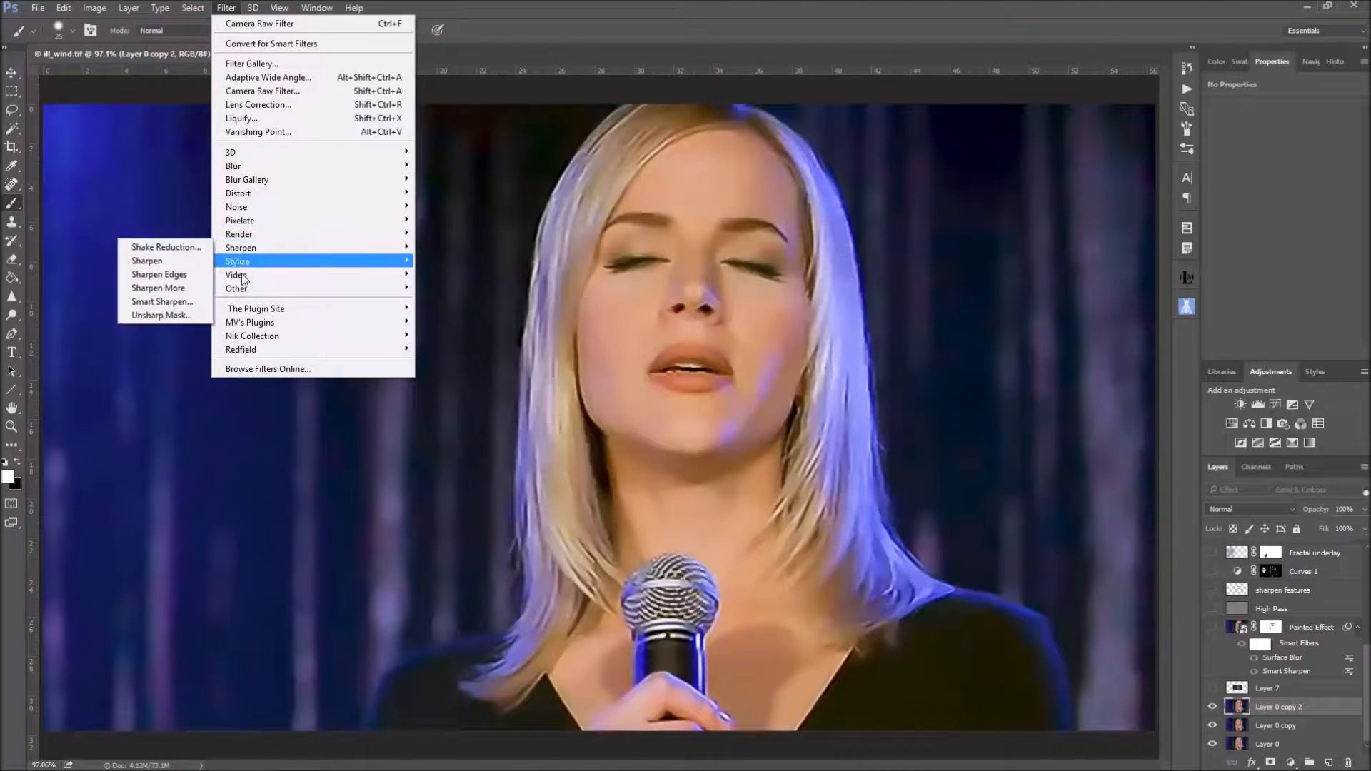
mouse_move(237, 287)
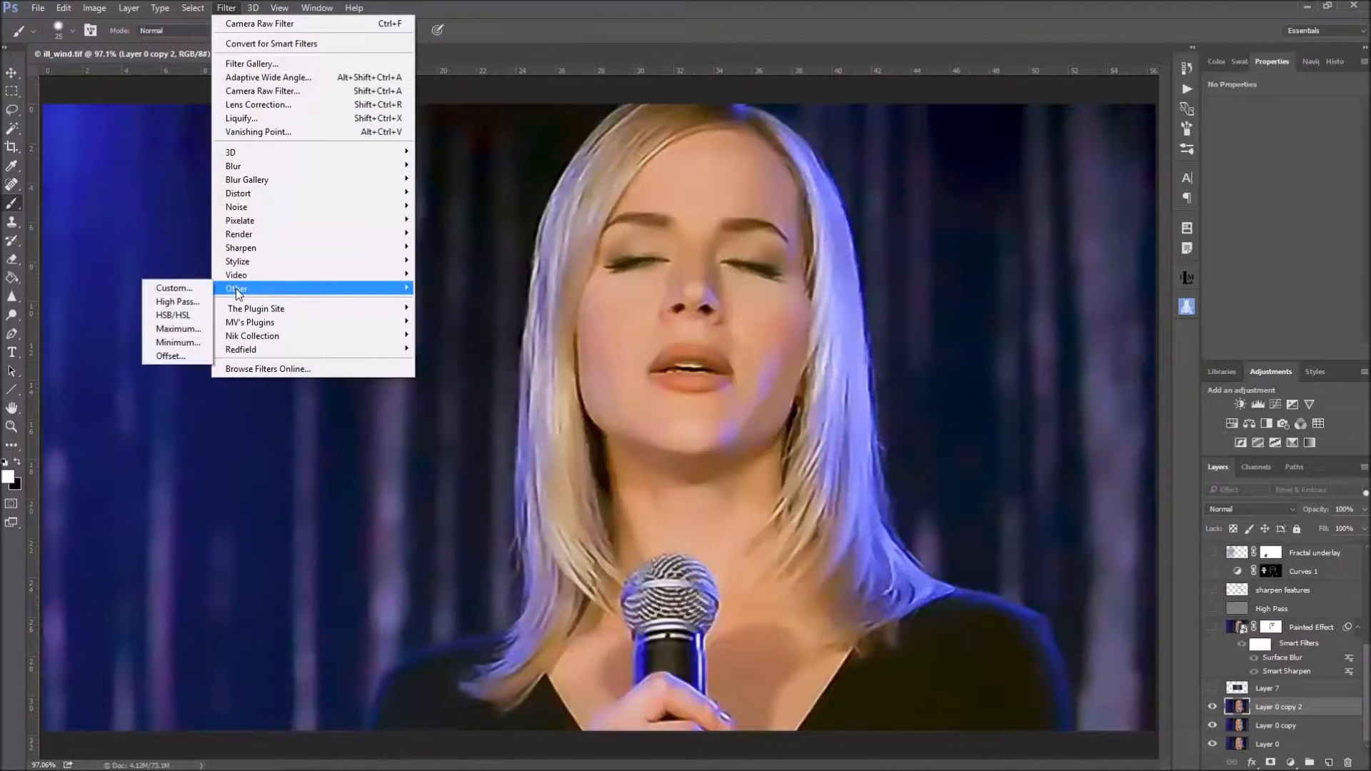
click(175, 302)
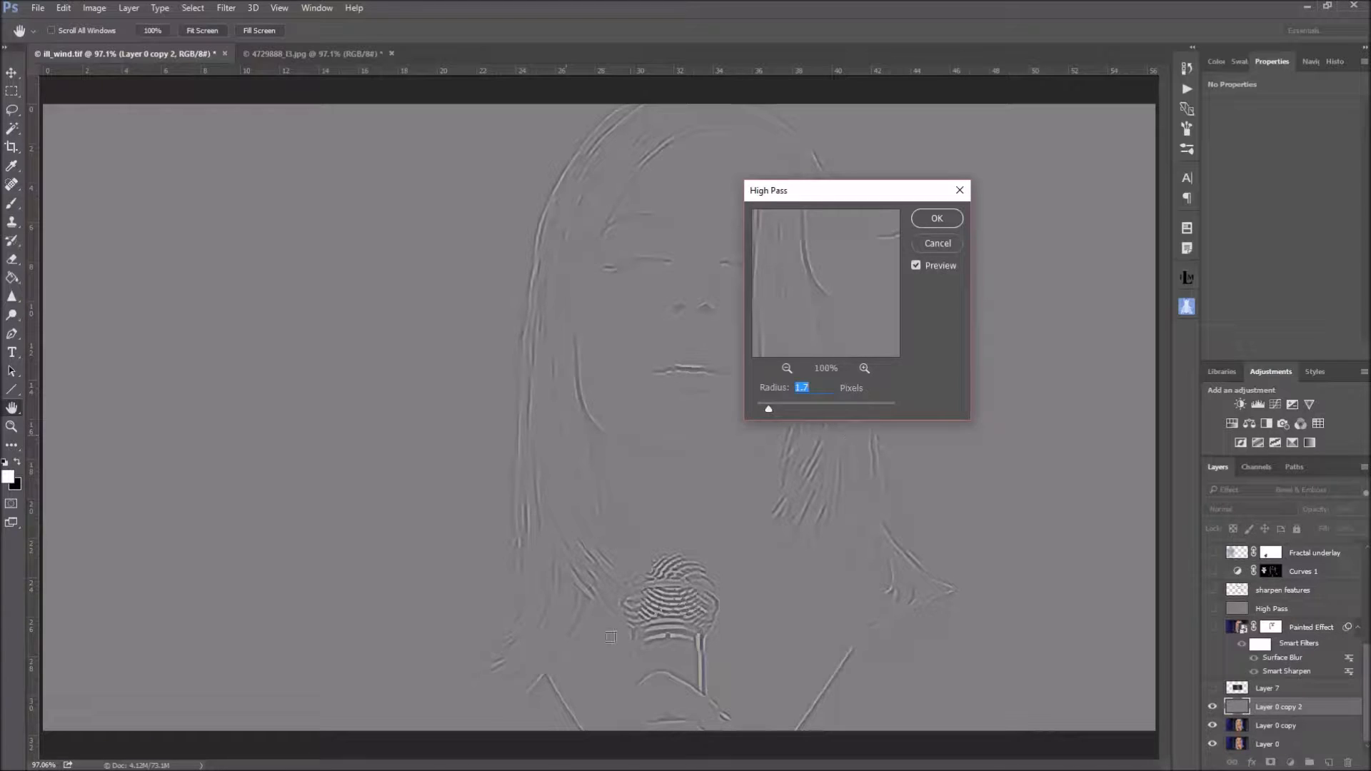
click(954, 220)
key(b)
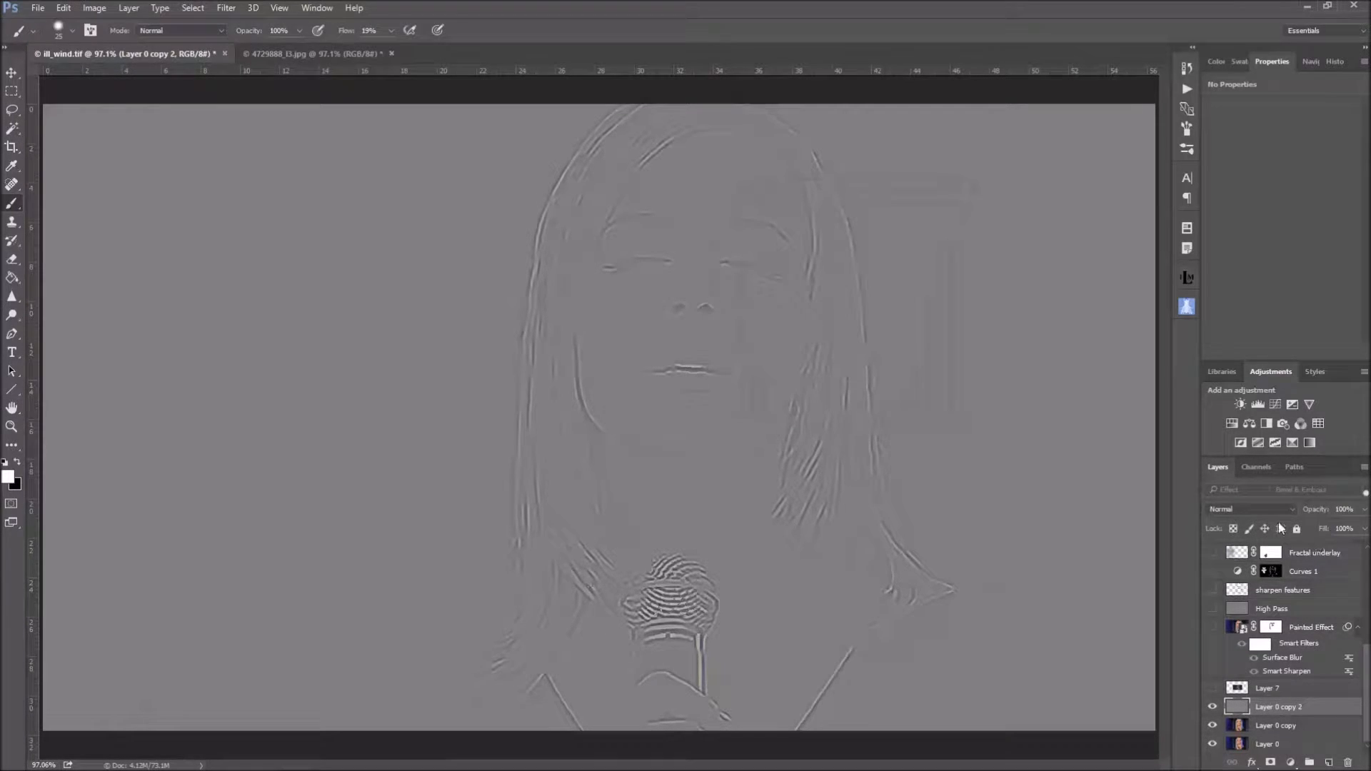
Set the blend mode of Layer 0 copy 2 to Linear Light and check the sharpening by hiding and reshowing the layer.
click(1266, 511)
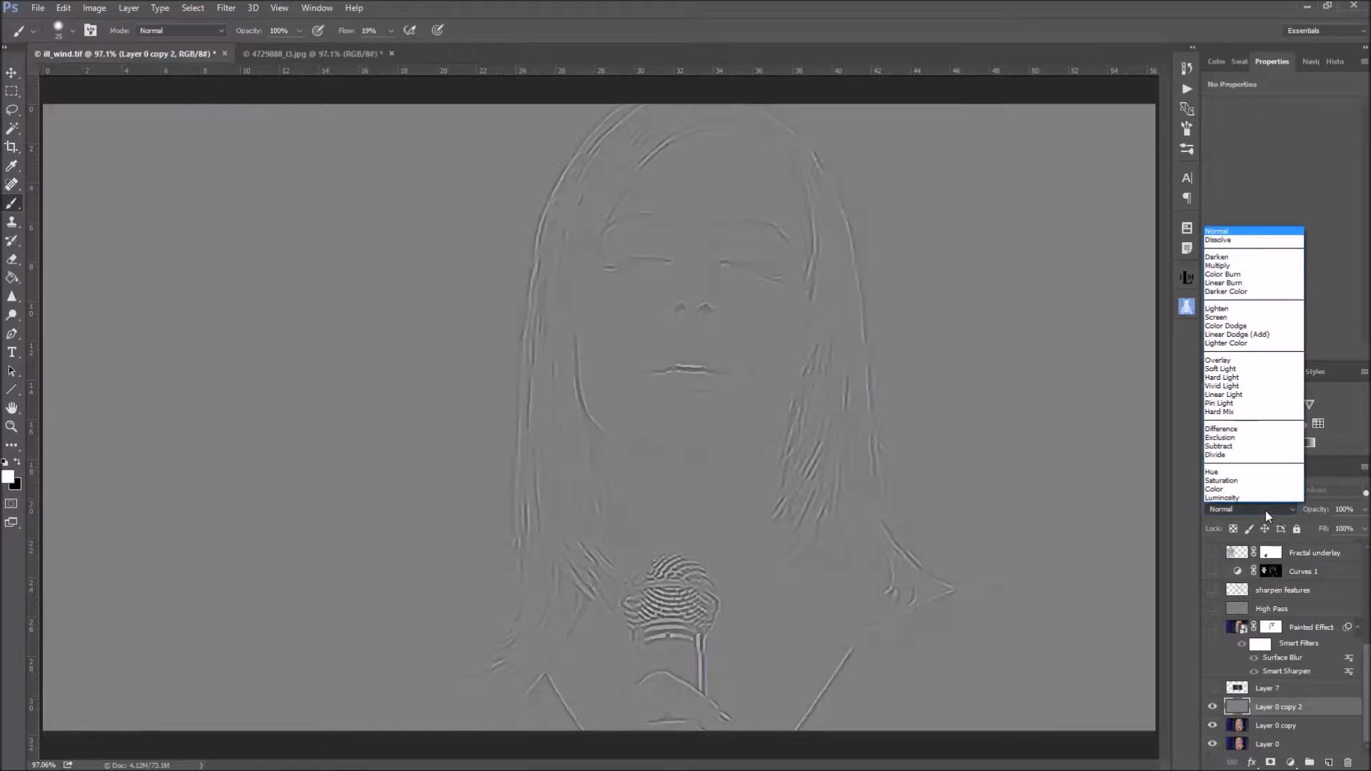
click(1265, 395)
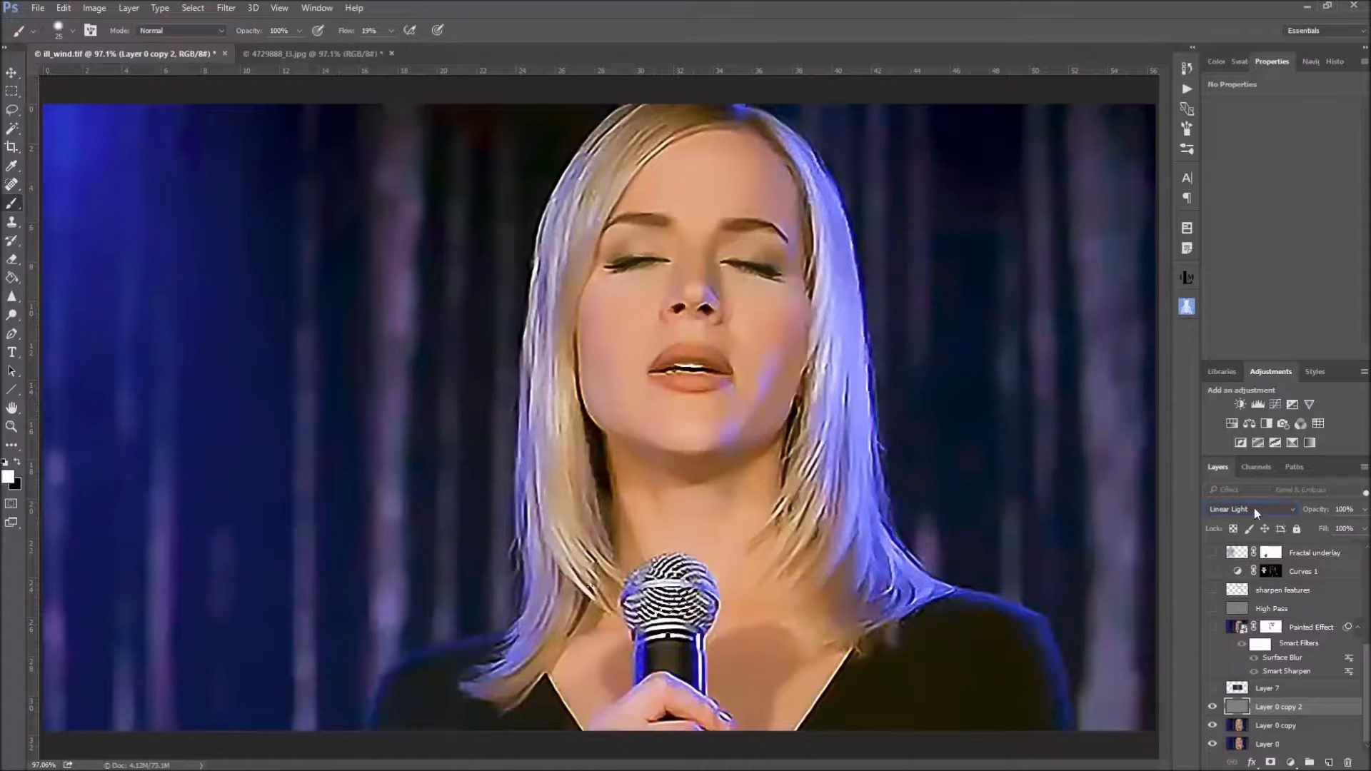
click(1212, 707)
click(1212, 708)
Merge Layer 0 copy 2 down into Layer 0 copy.
click(1364, 467)
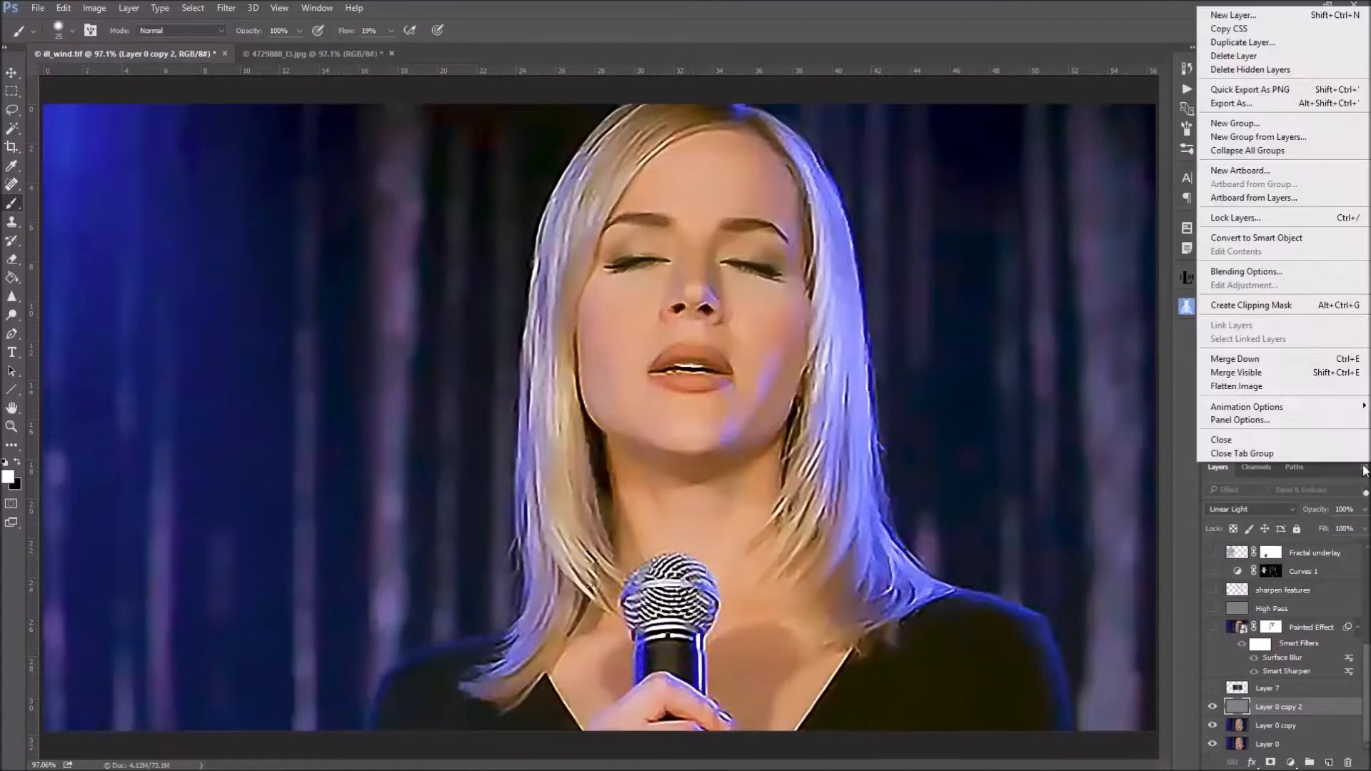
click(1275, 365)
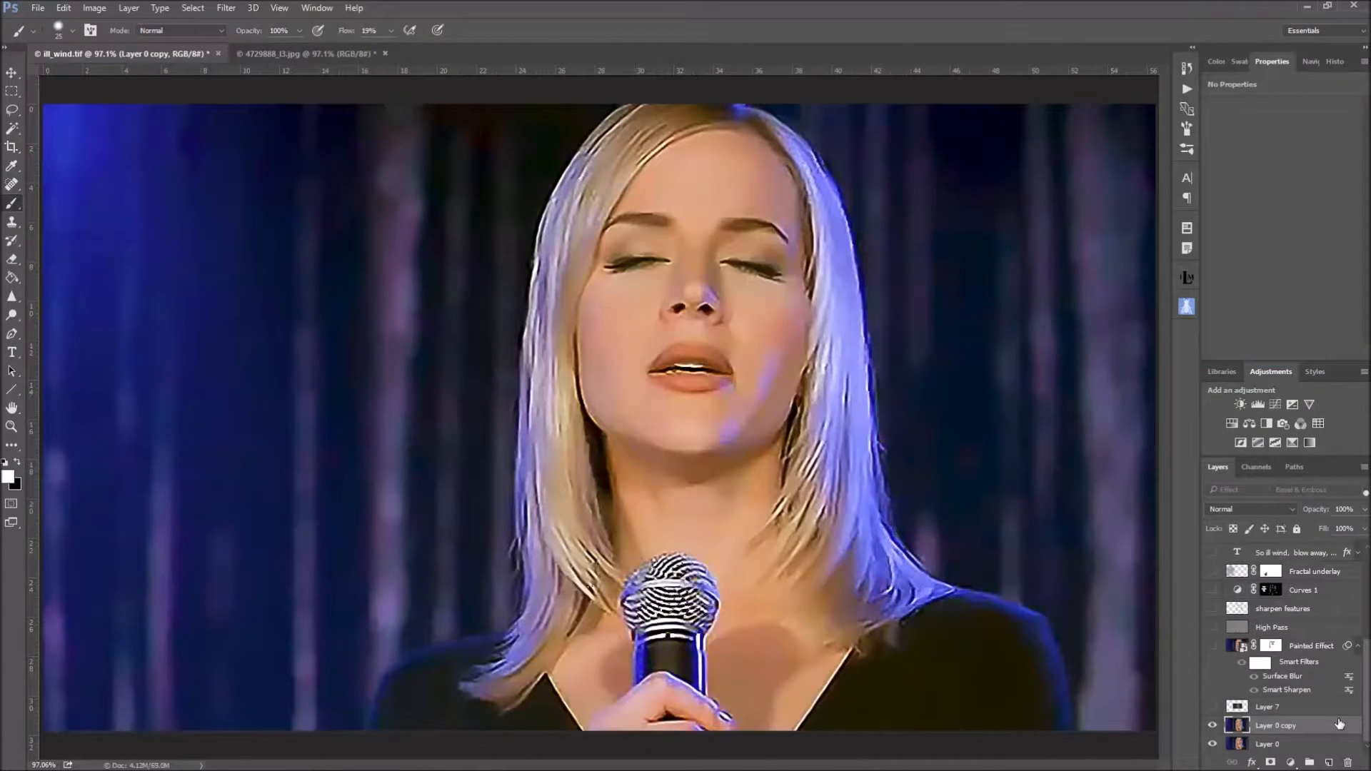
right_click(1339, 724)
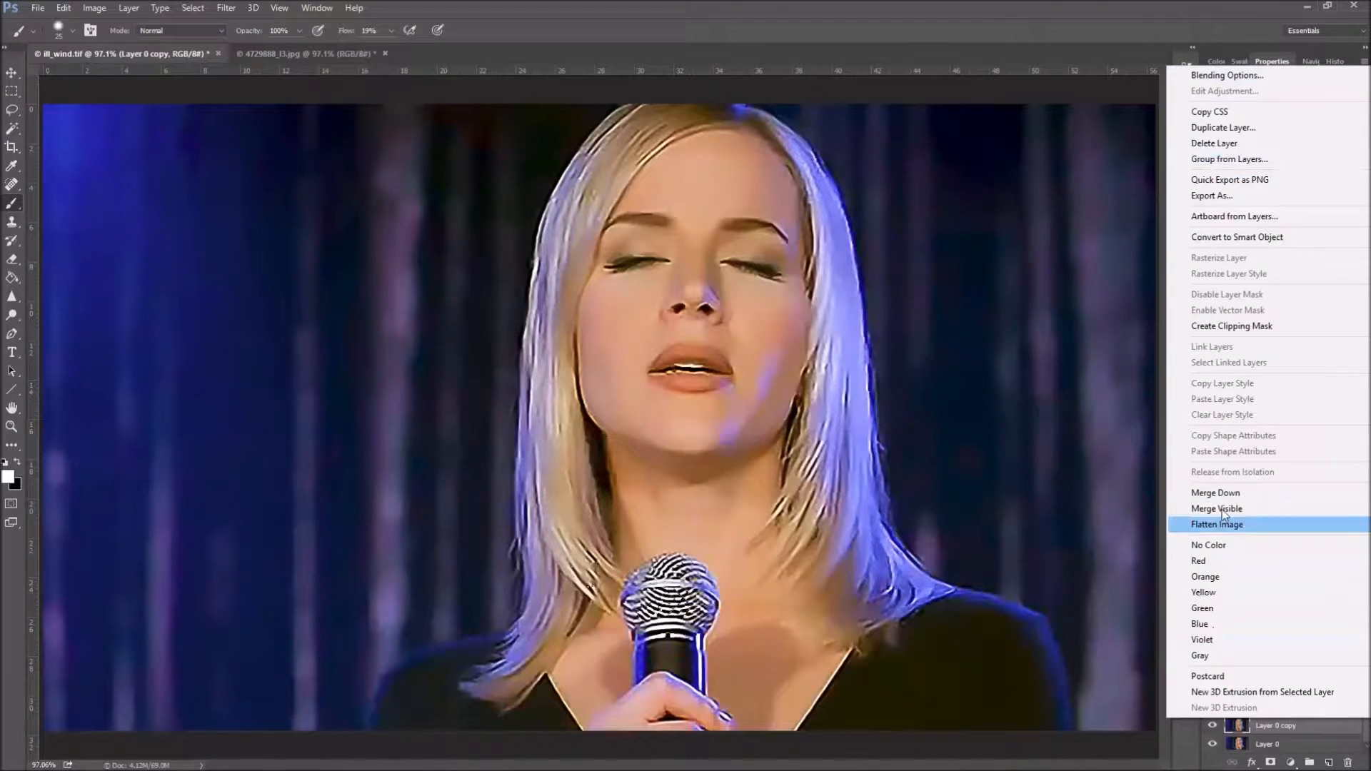
click(1318, 727)
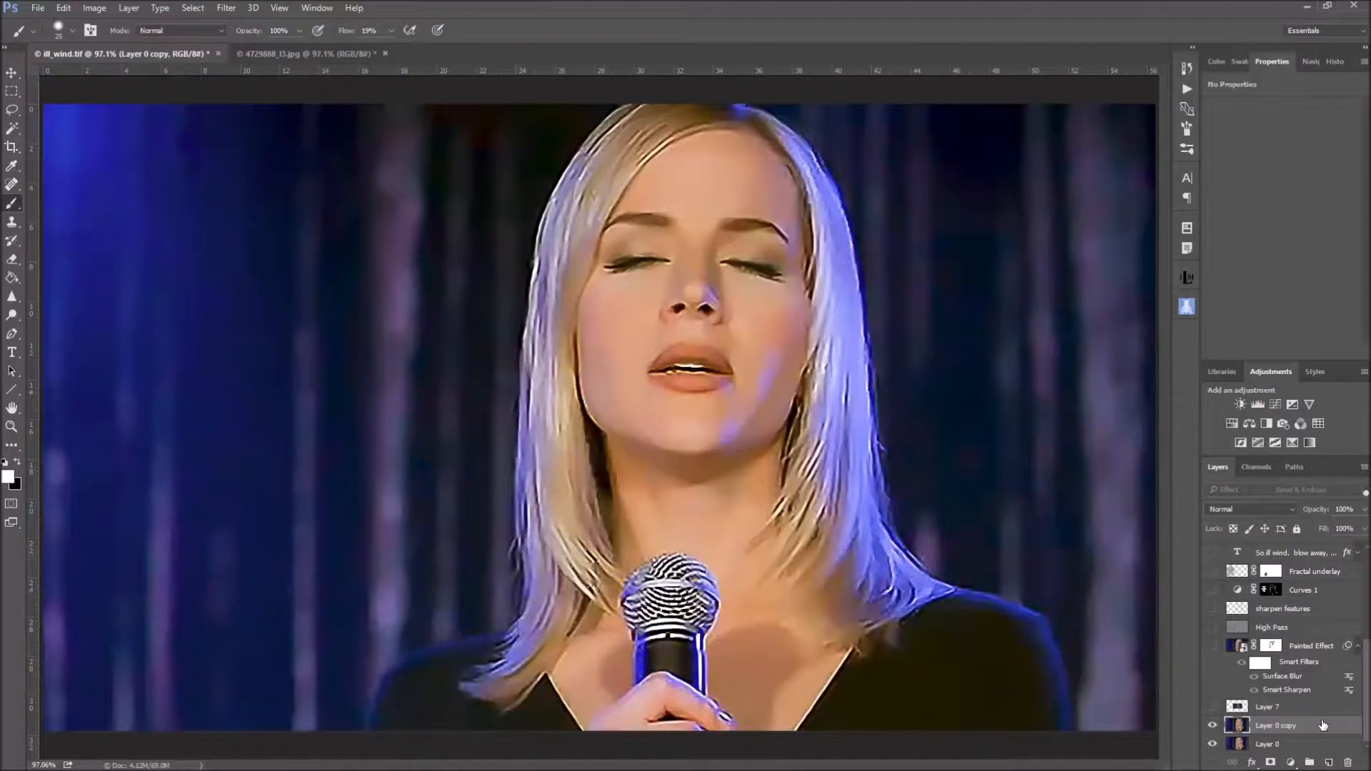
Apply the Diffuse filter in Anisotropic mode to Layer 0 copy.
click(227, 8)
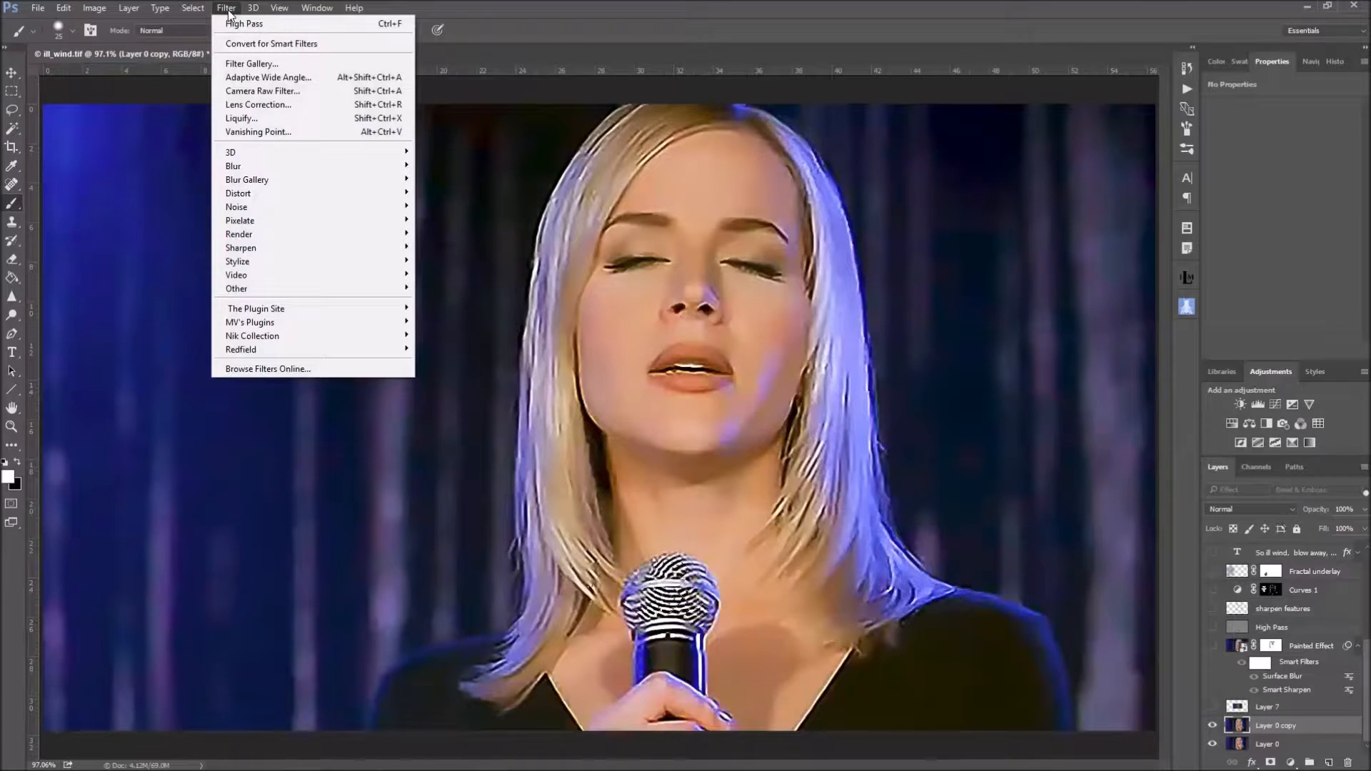
mouse_move(243, 261)
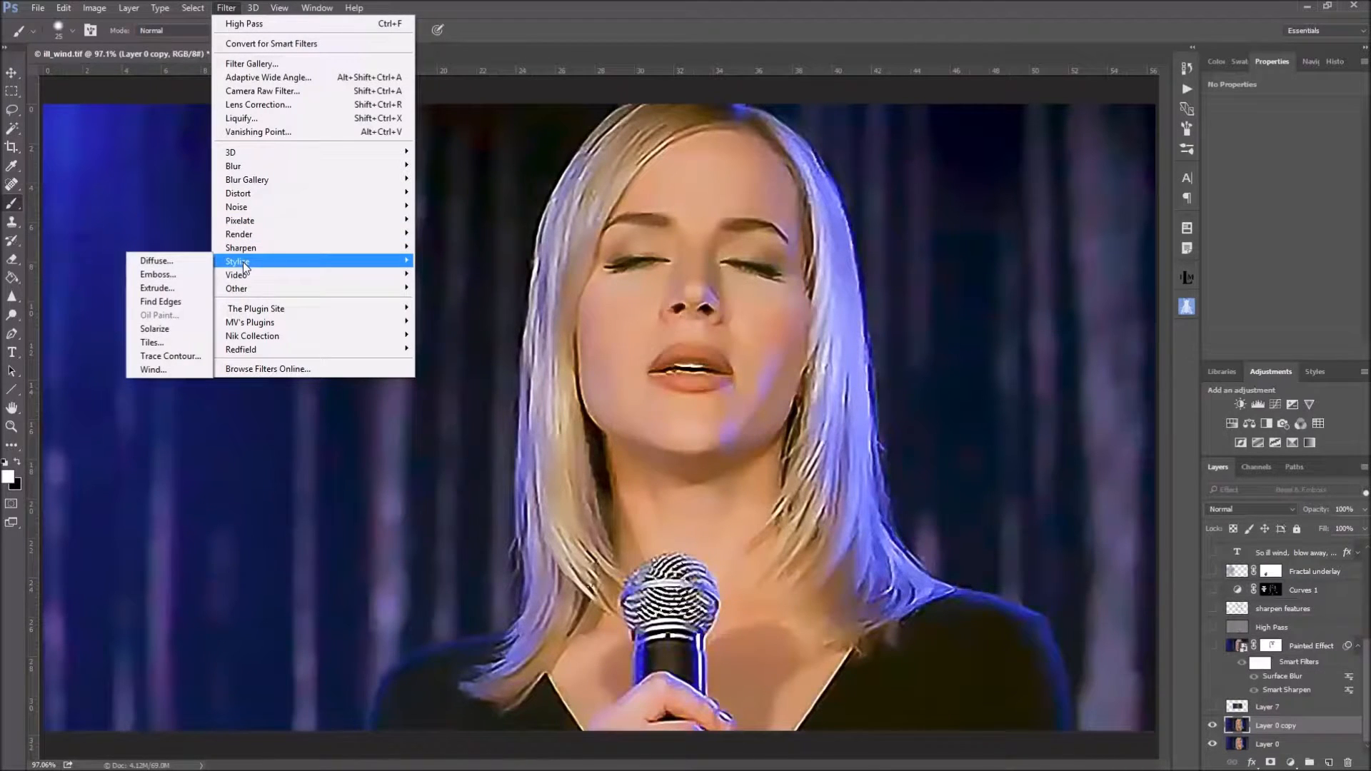
click(161, 263)
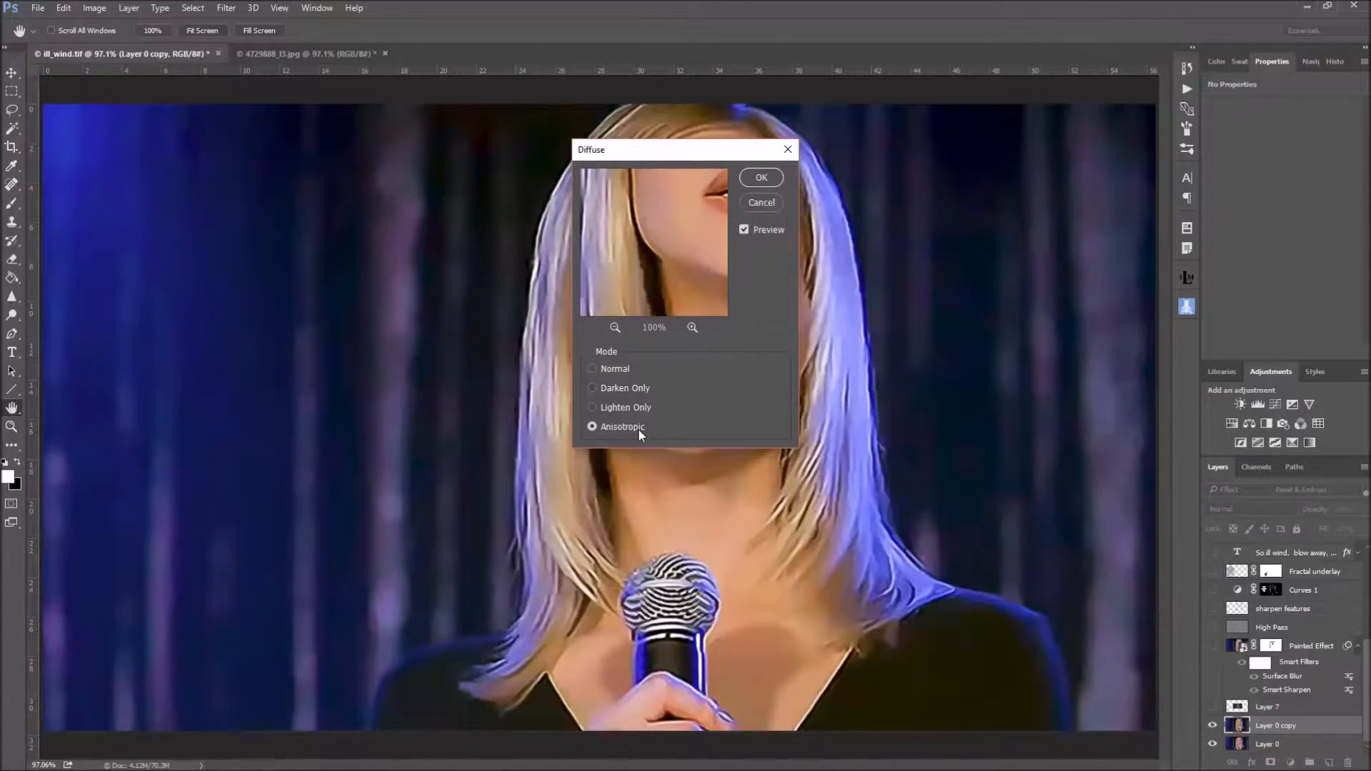
click(616, 367)
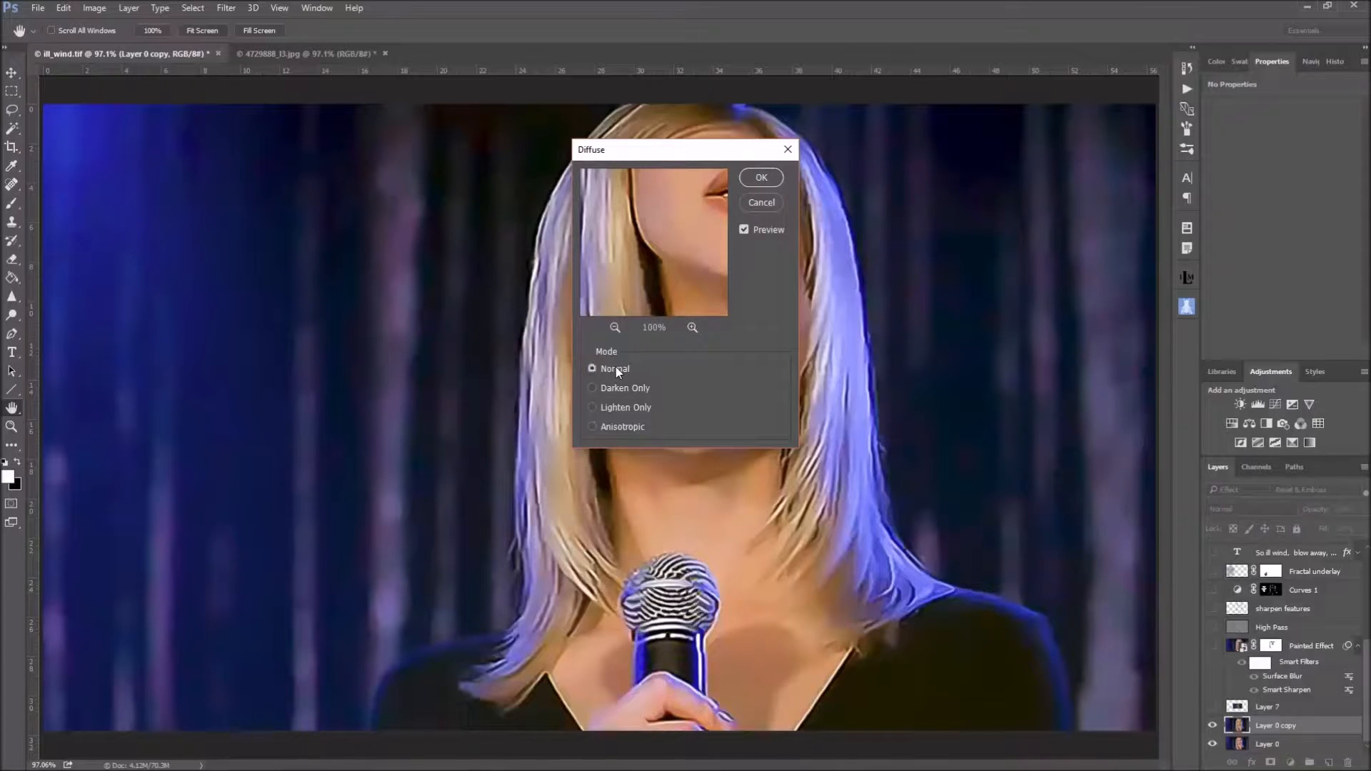
click(593, 426)
click(762, 179)
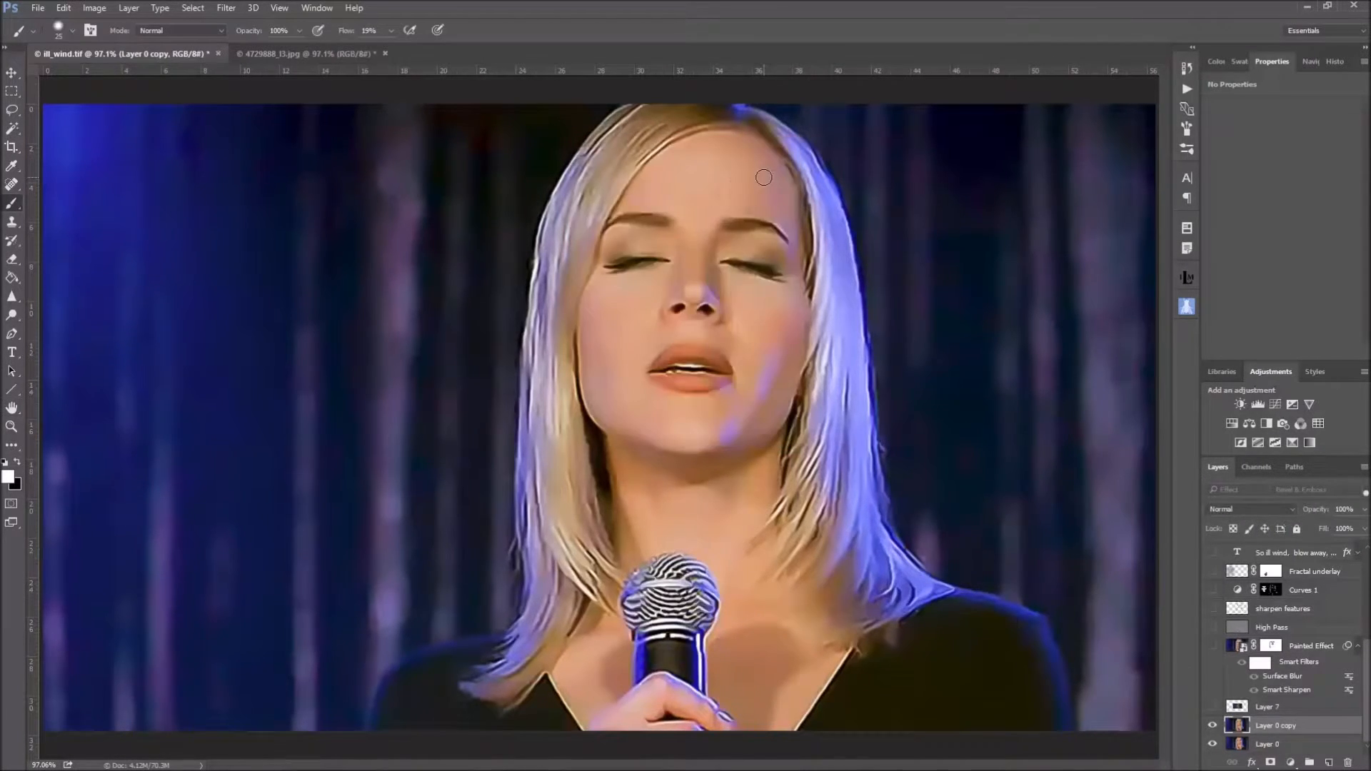
Compare the image before and after the Diffuse filter by switching between the Merge Down and Diffuse history states.
click(1187, 69)
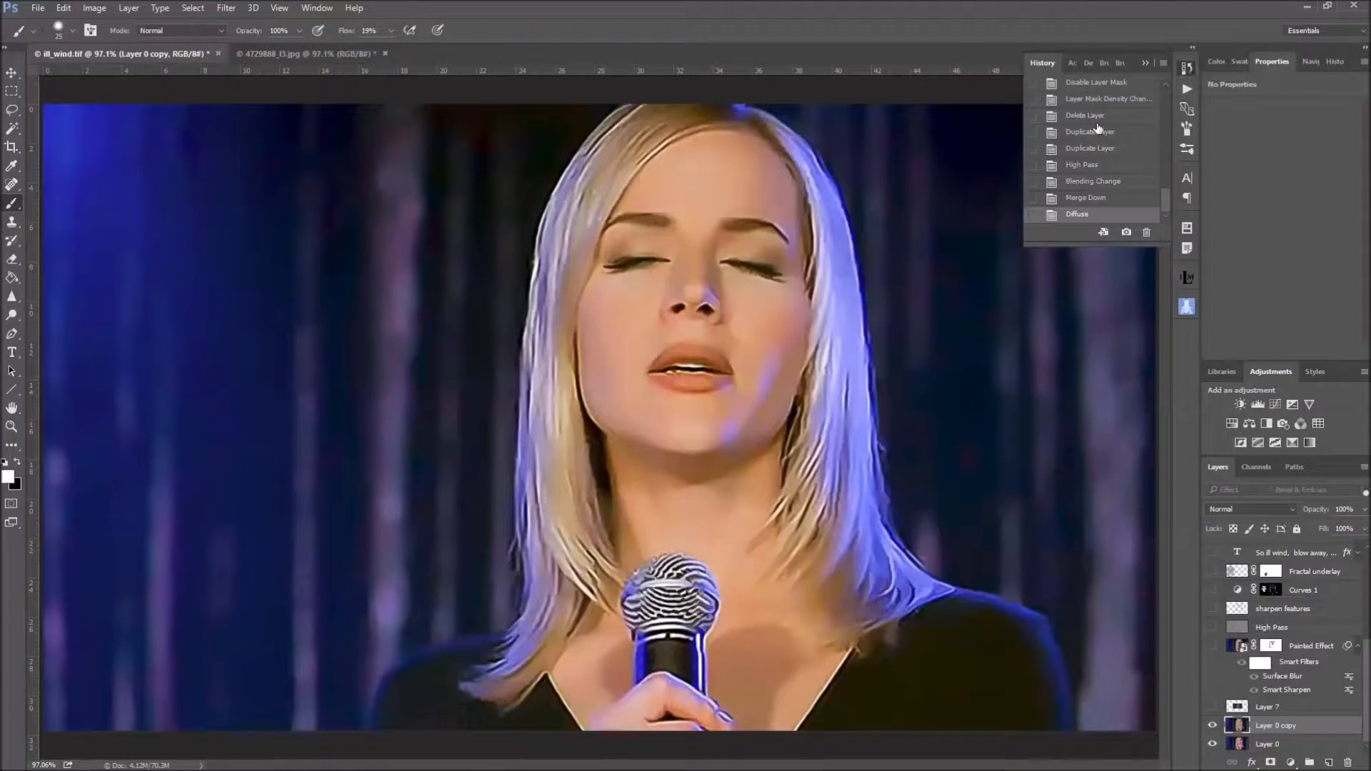
click(1103, 200)
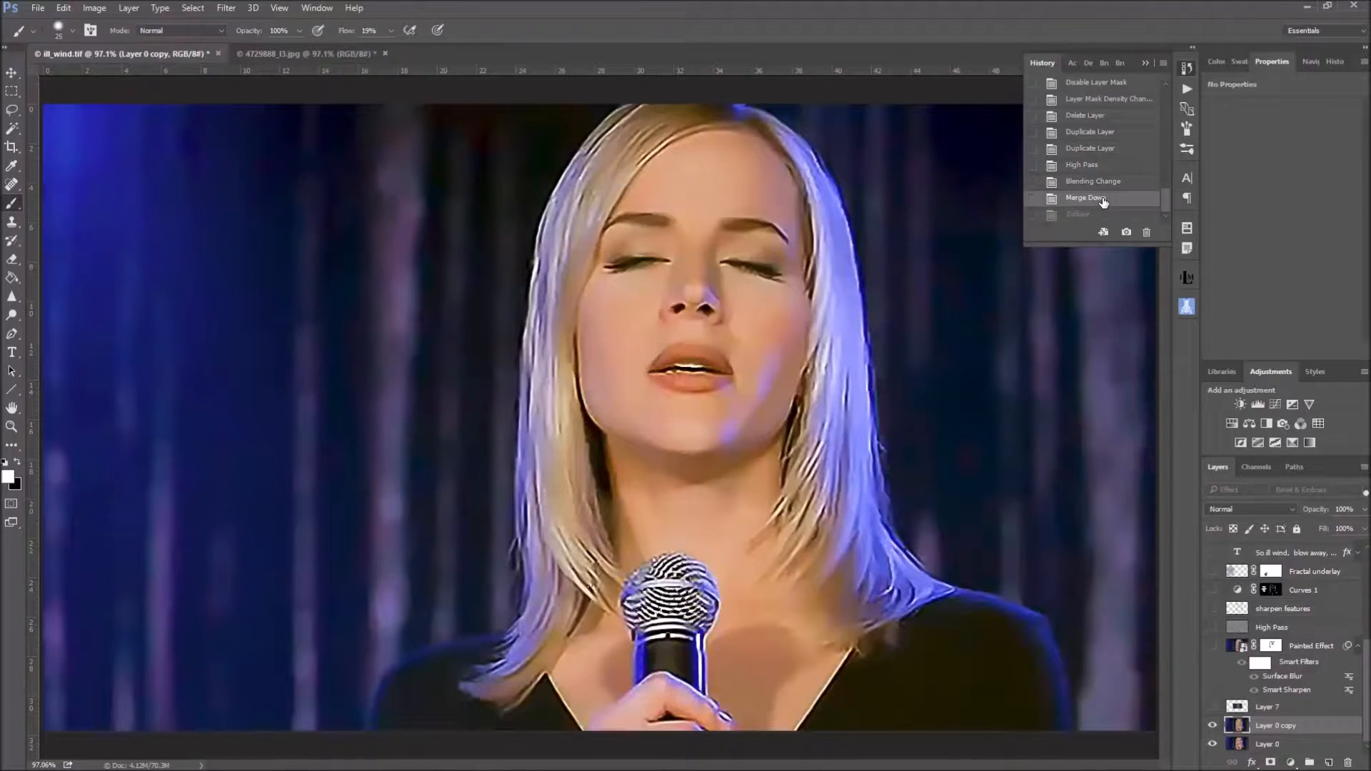
click(1102, 214)
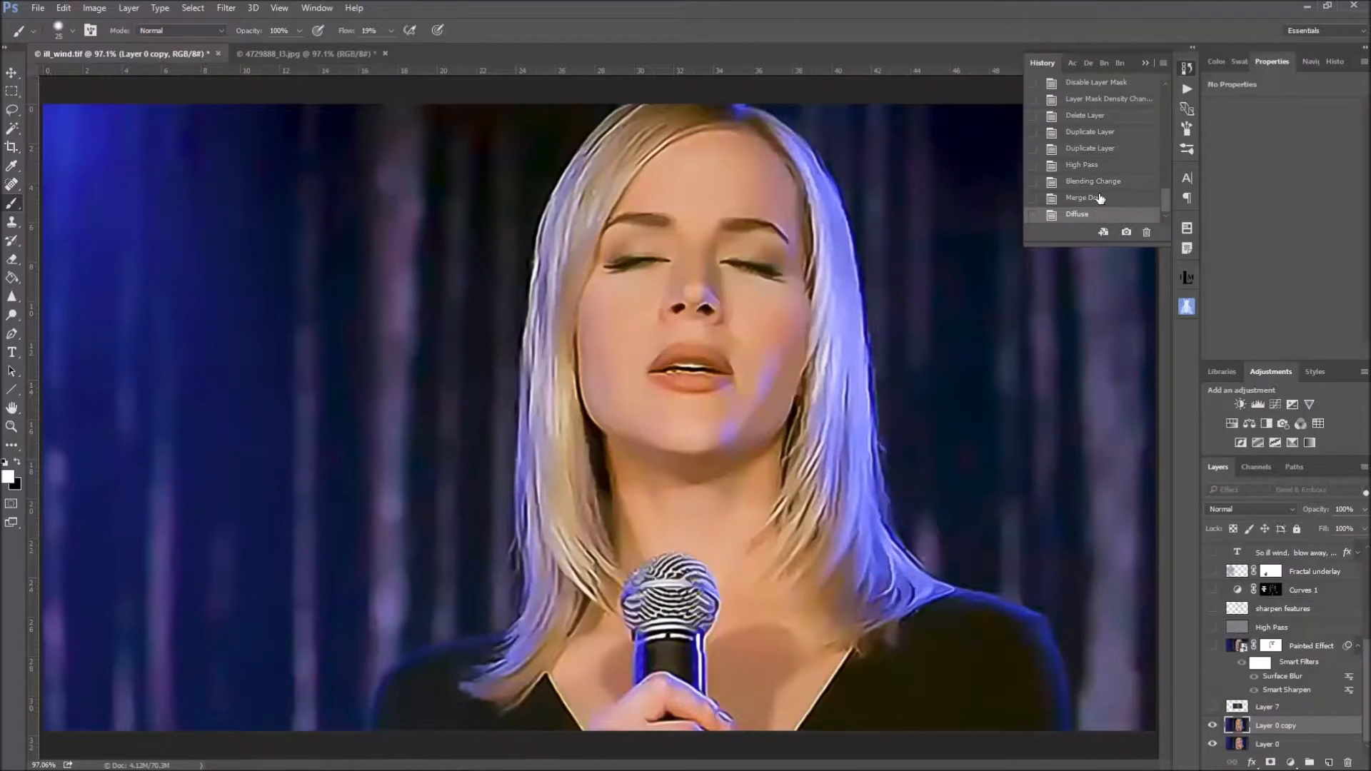
click(1100, 198)
click(1102, 214)
Rotate the canvas 90° clockwise and apply the Anisotropic Diffuse filter to Layer 0 copy again.
click(101, 10)
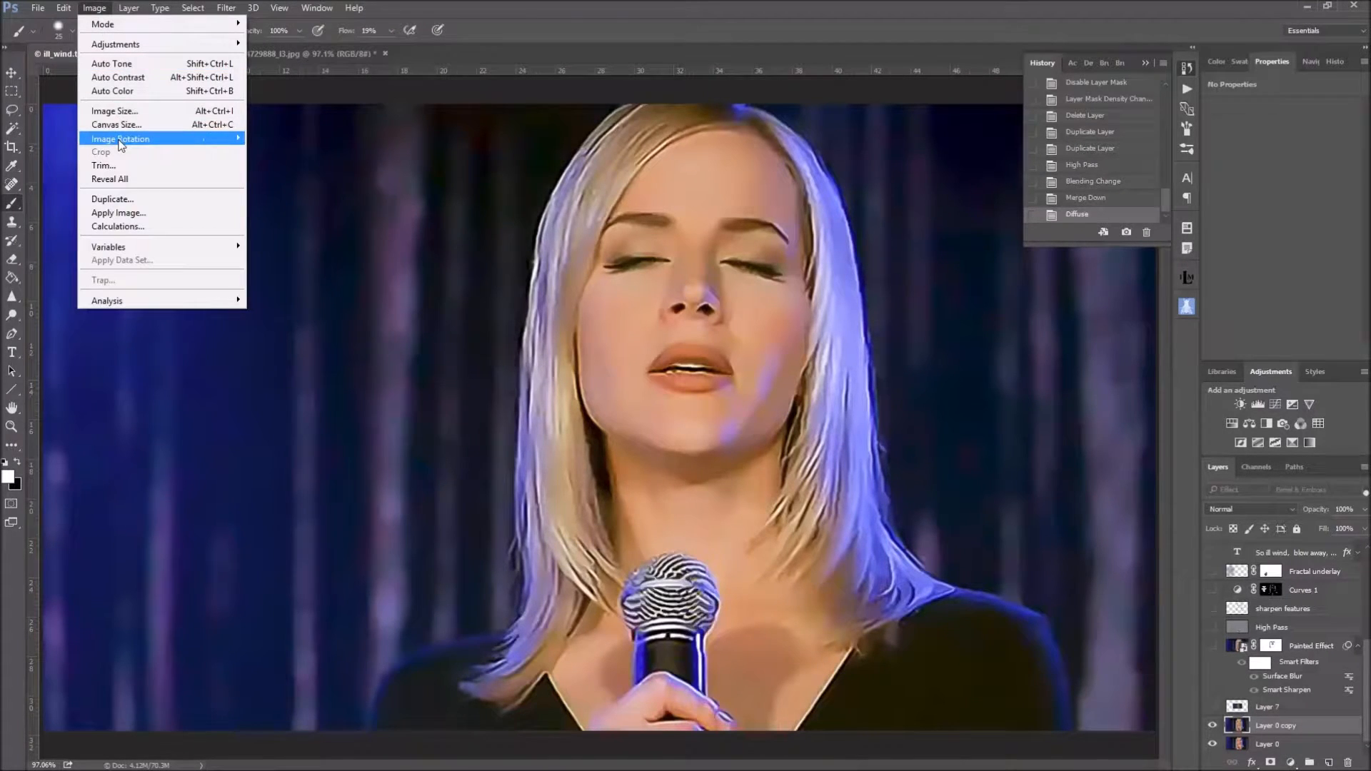
mouse_move(125, 146)
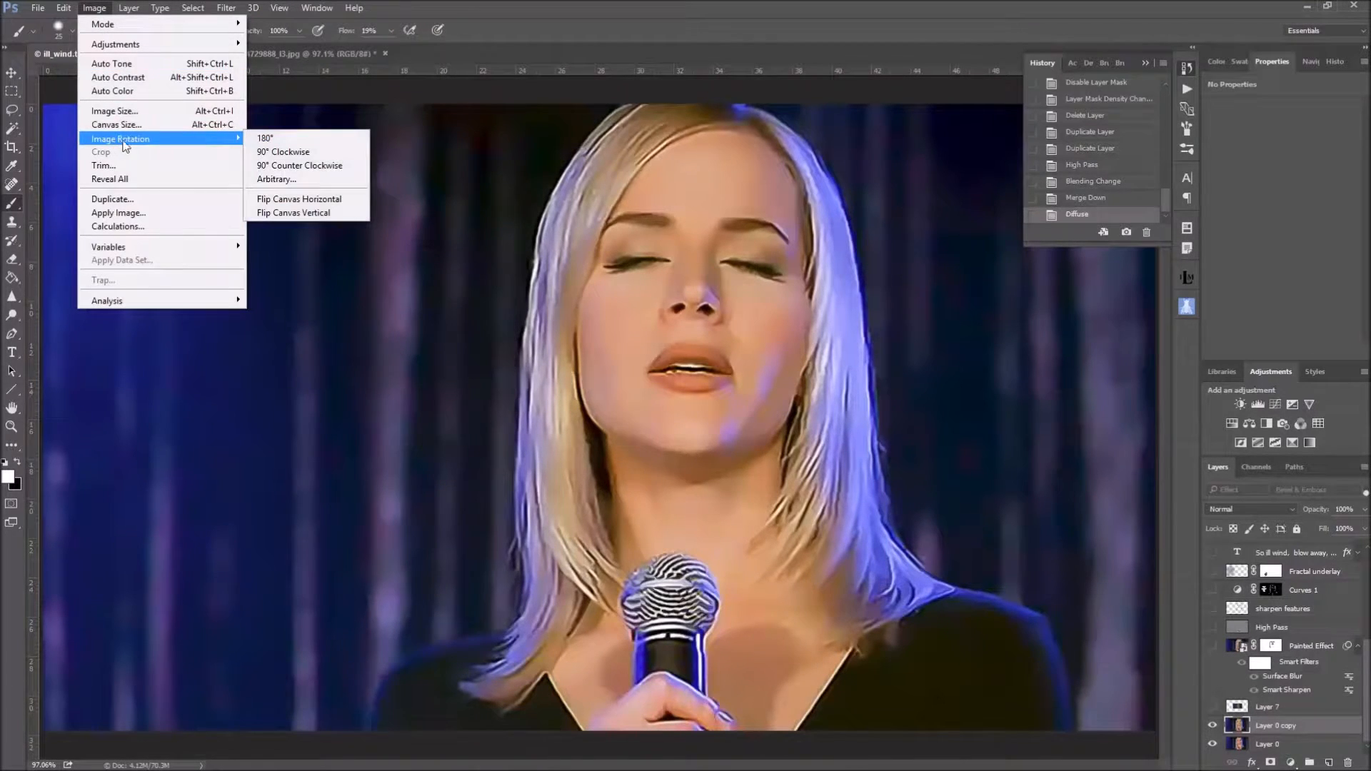
click(275, 153)
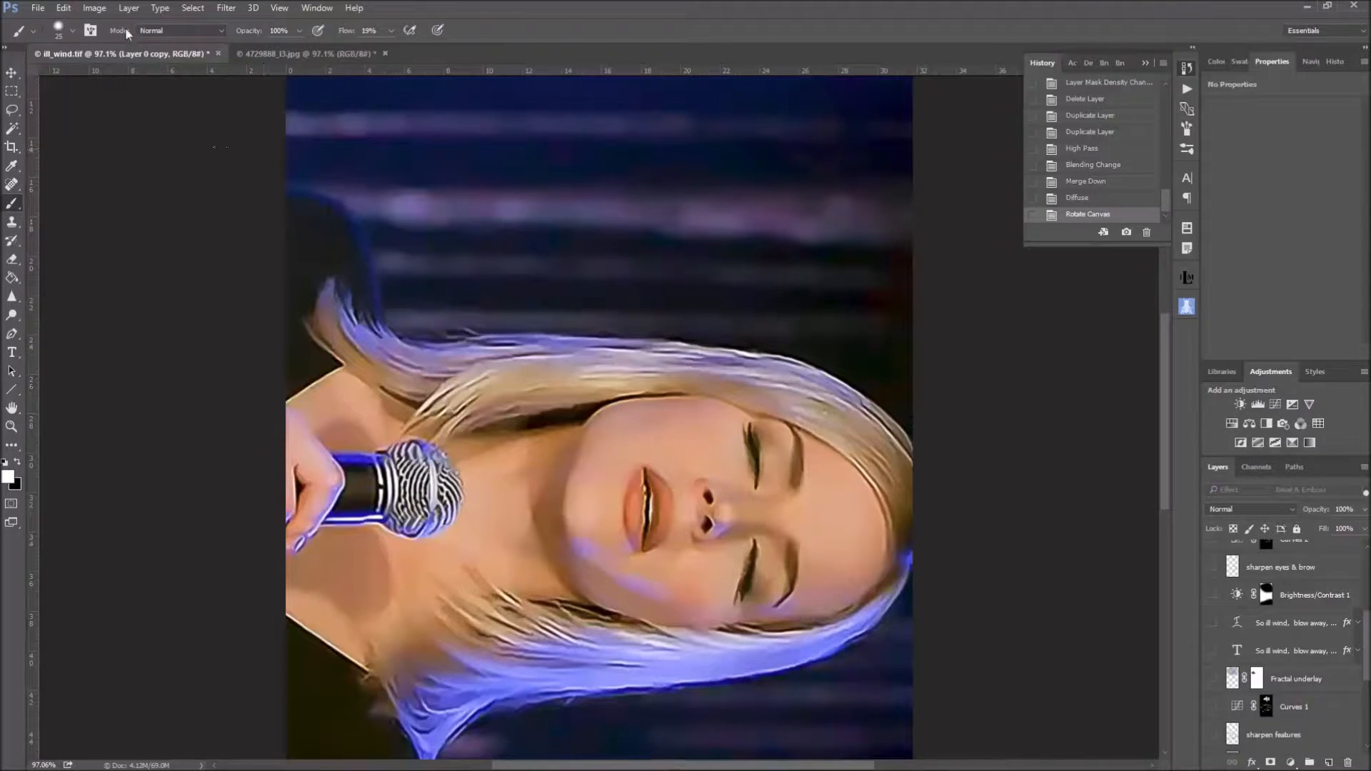
click(230, 9)
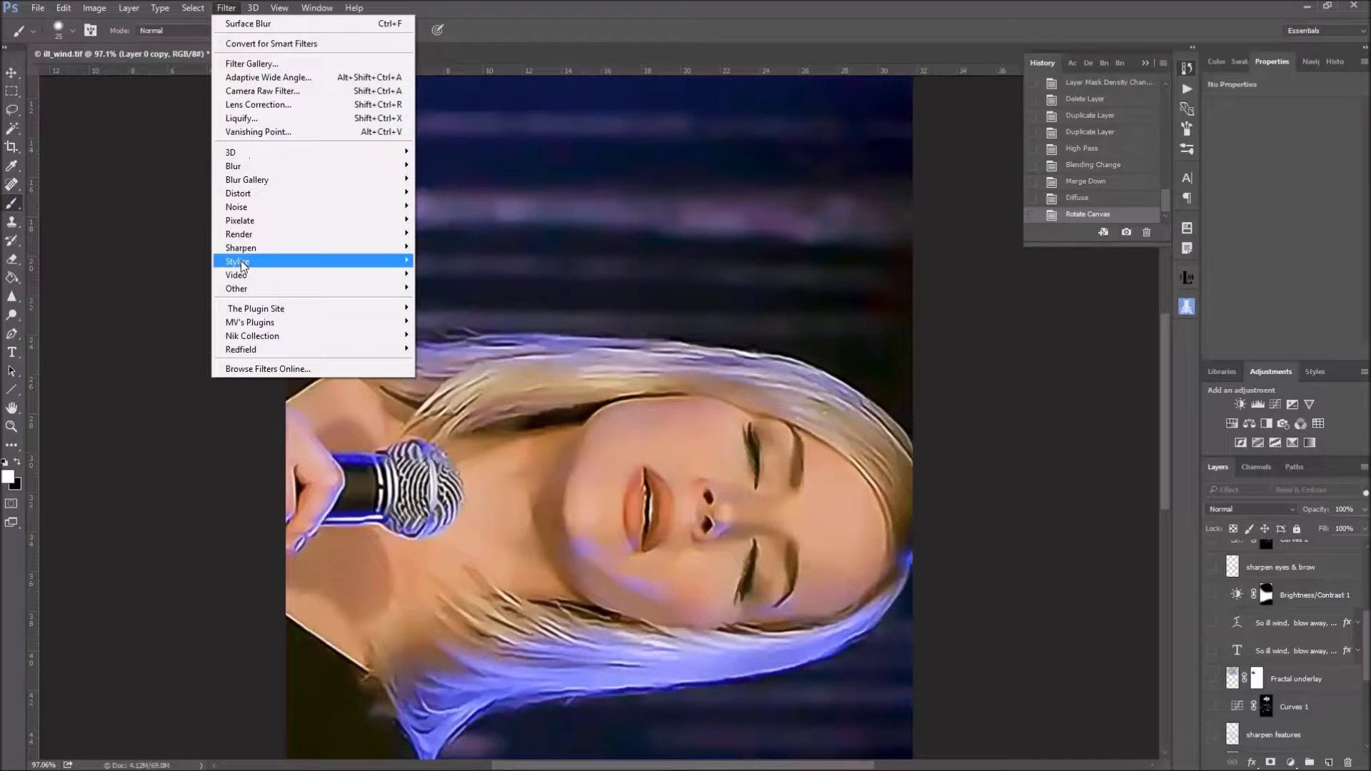
mouse_move(243, 264)
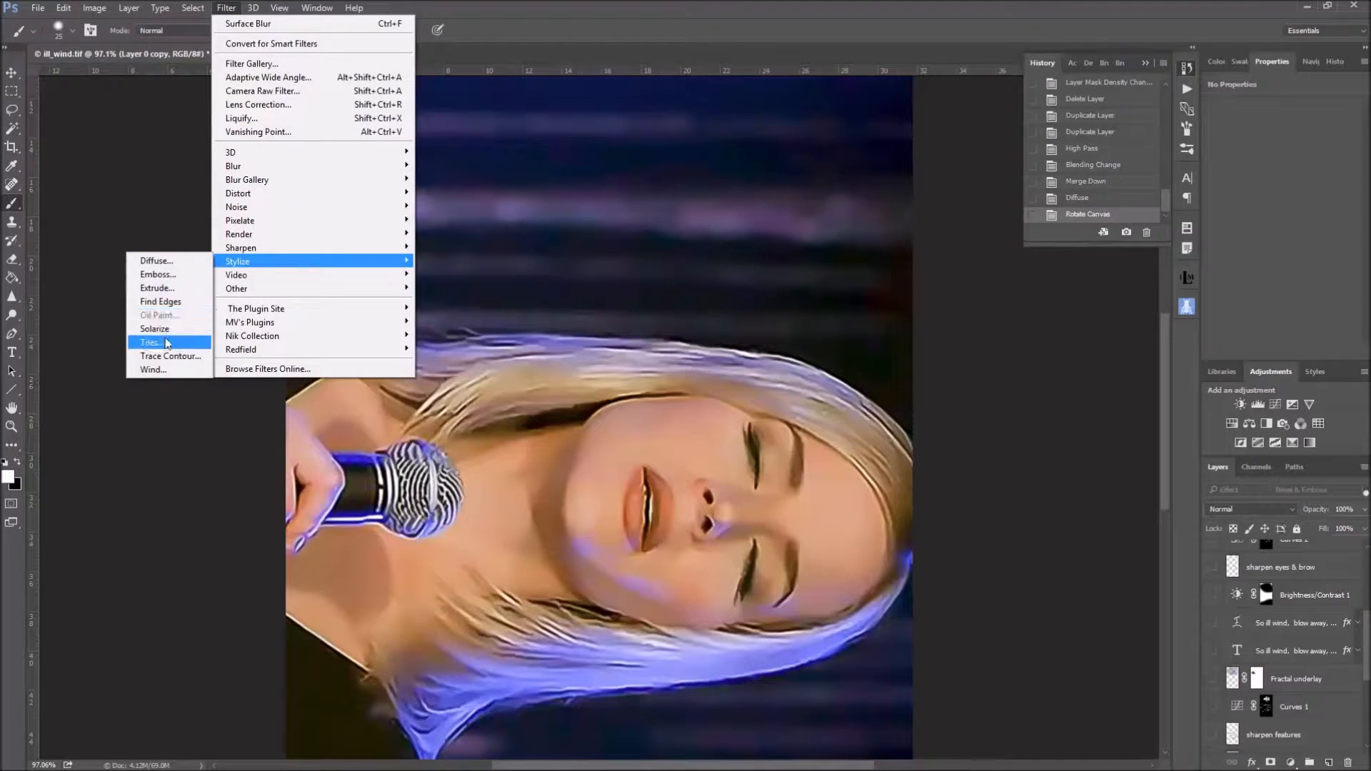
click(161, 267)
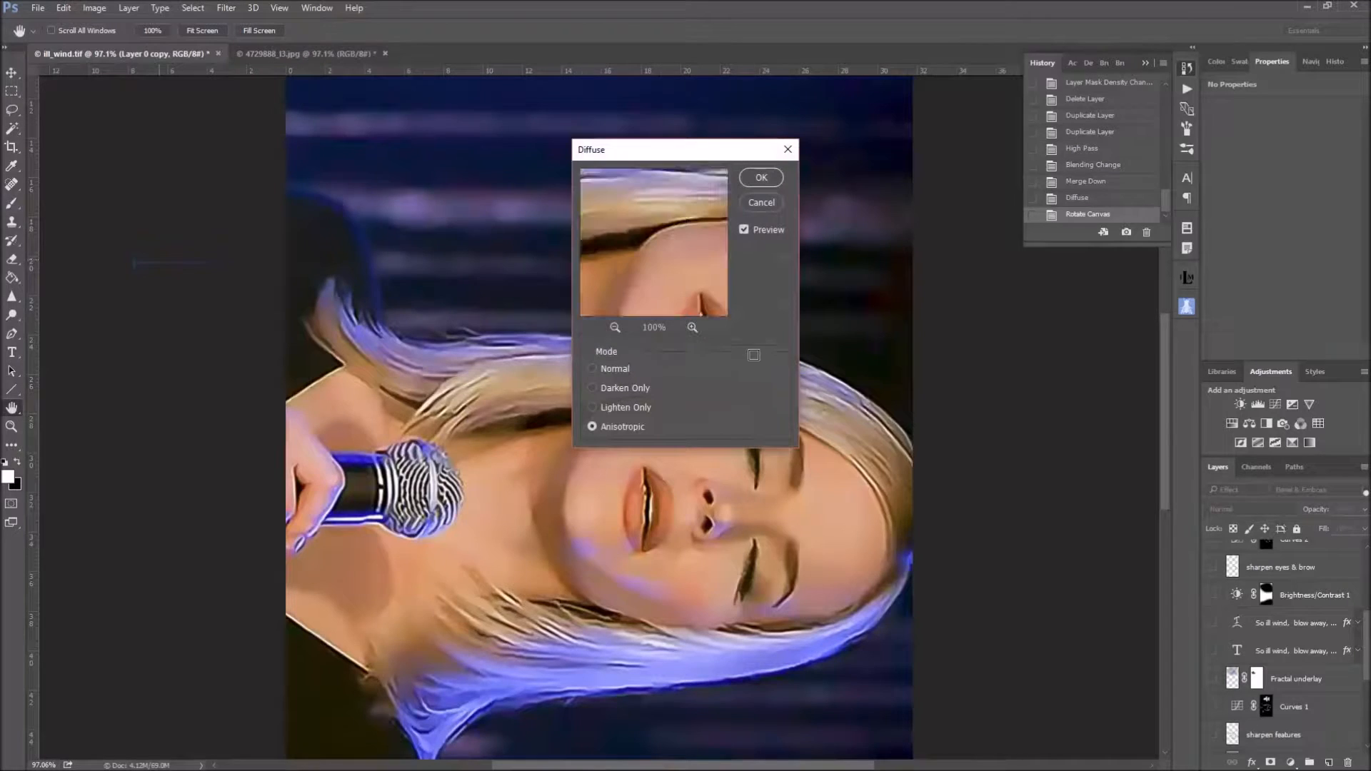
click(760, 178)
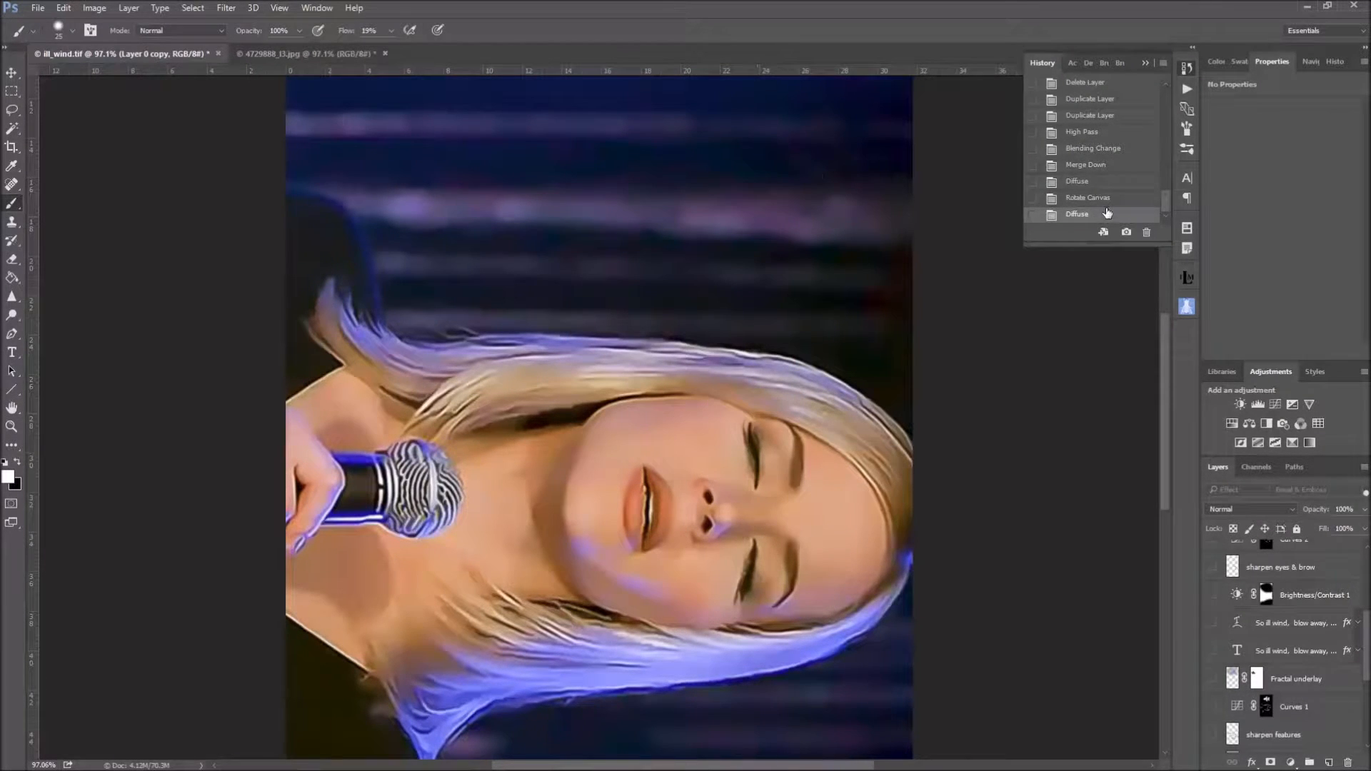
Compare the rotated image with and without the second Diffuse pass using the Rotate Canvas and Diffuse history states.
click(1112, 199)
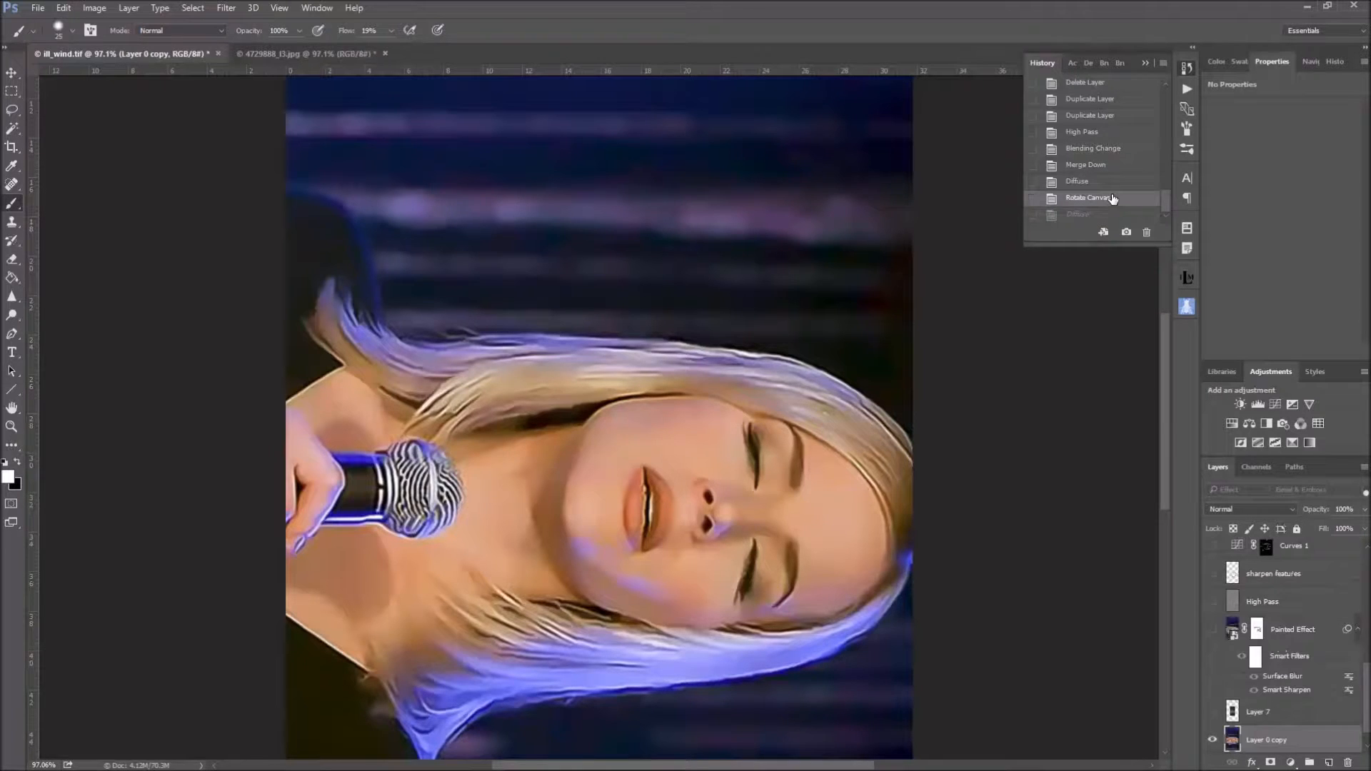
click(1107, 217)
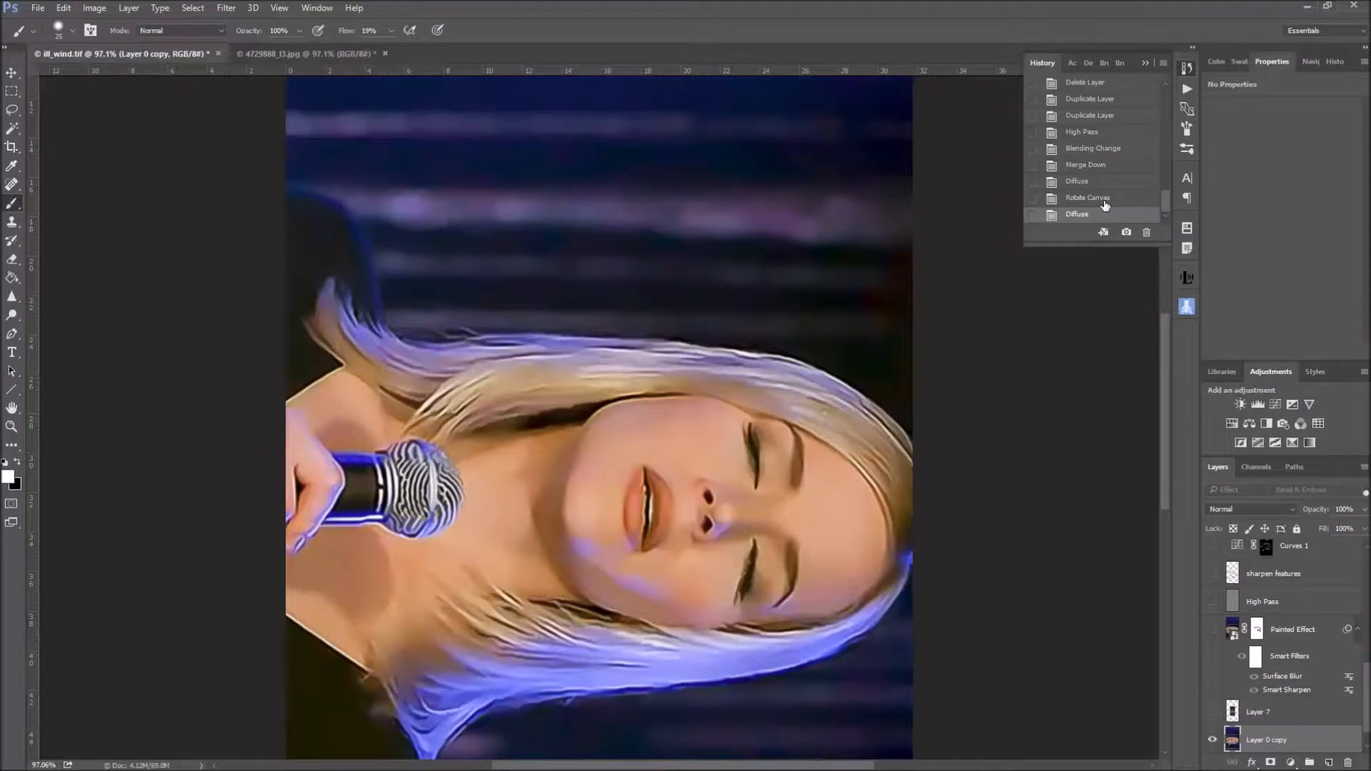
click(1111, 199)
click(1105, 215)
Rotate the canvas another 90° clockwise so the portrait is upside down, and apply a third Anisotropic Diffuse pass to Layer 0 copy.
click(103, 11)
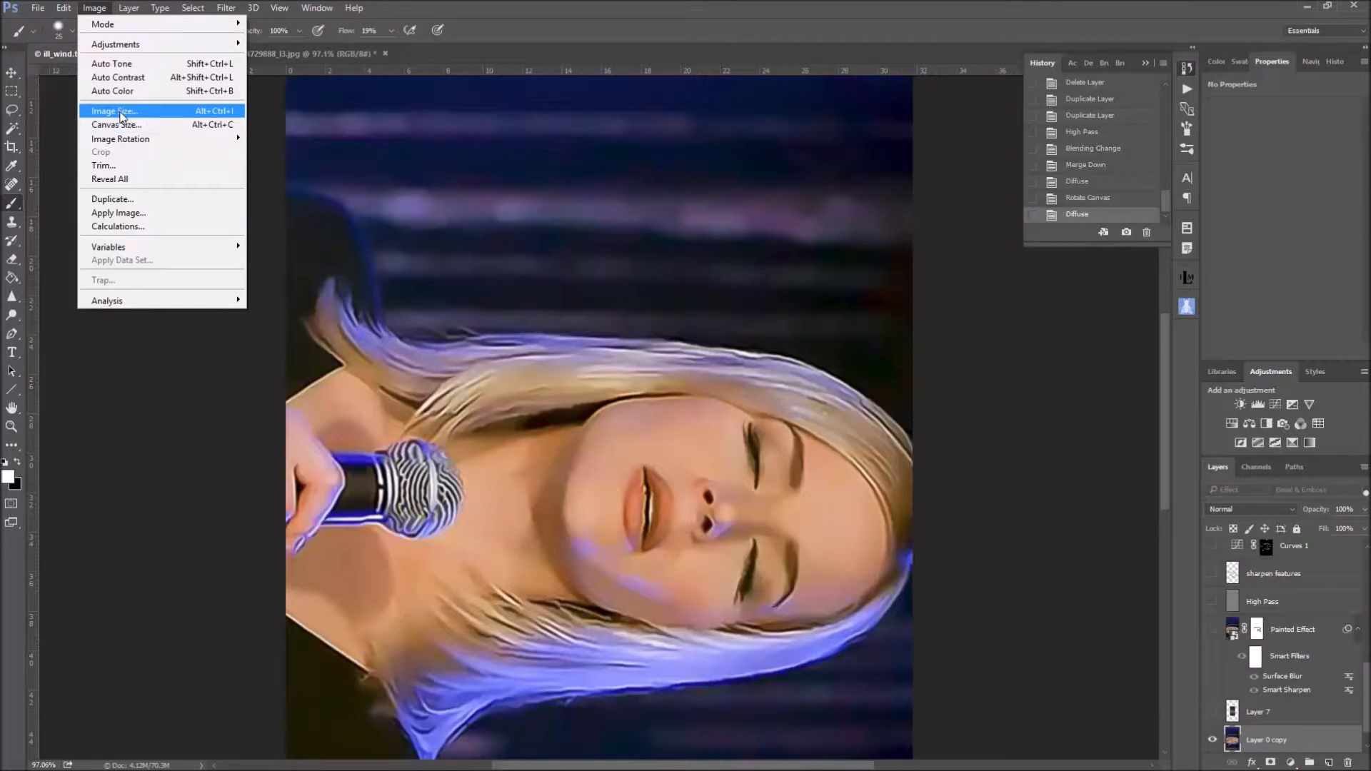
mouse_move(159, 141)
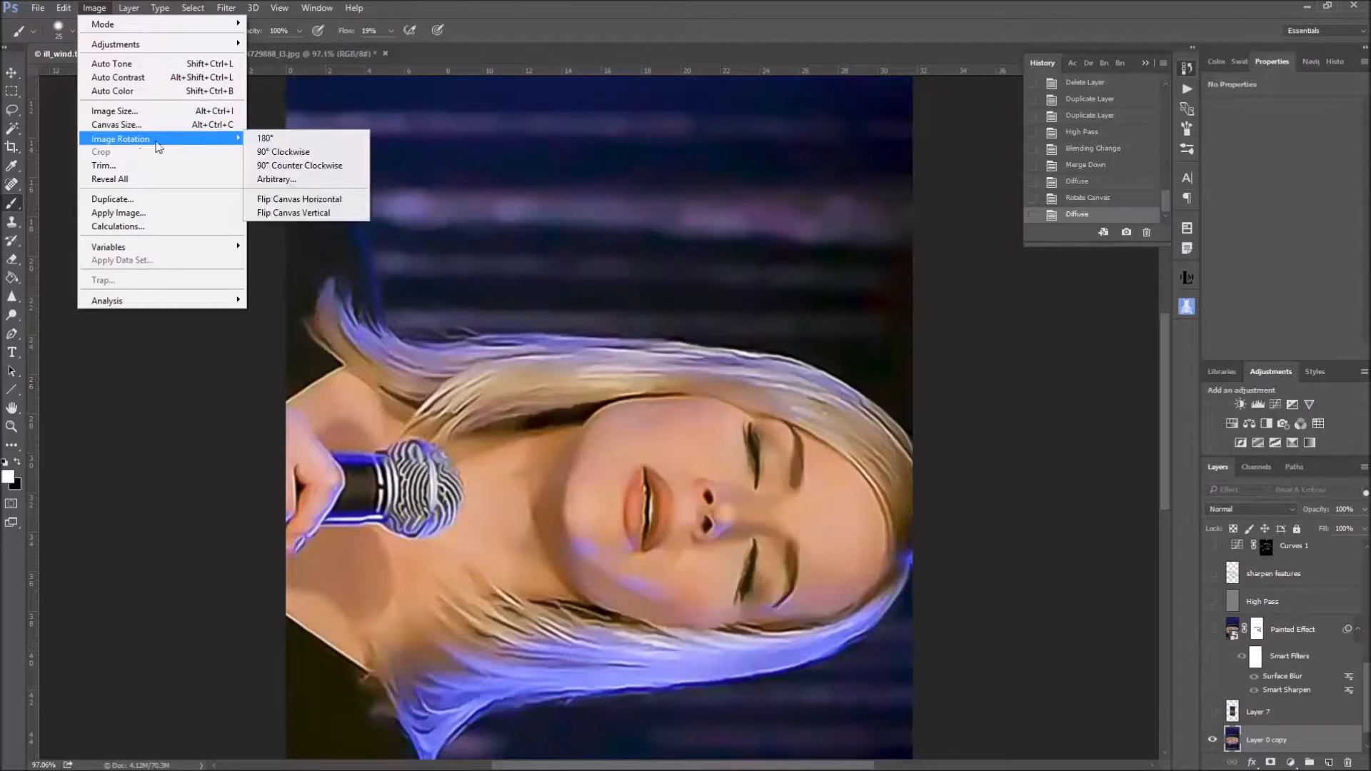
click(268, 153)
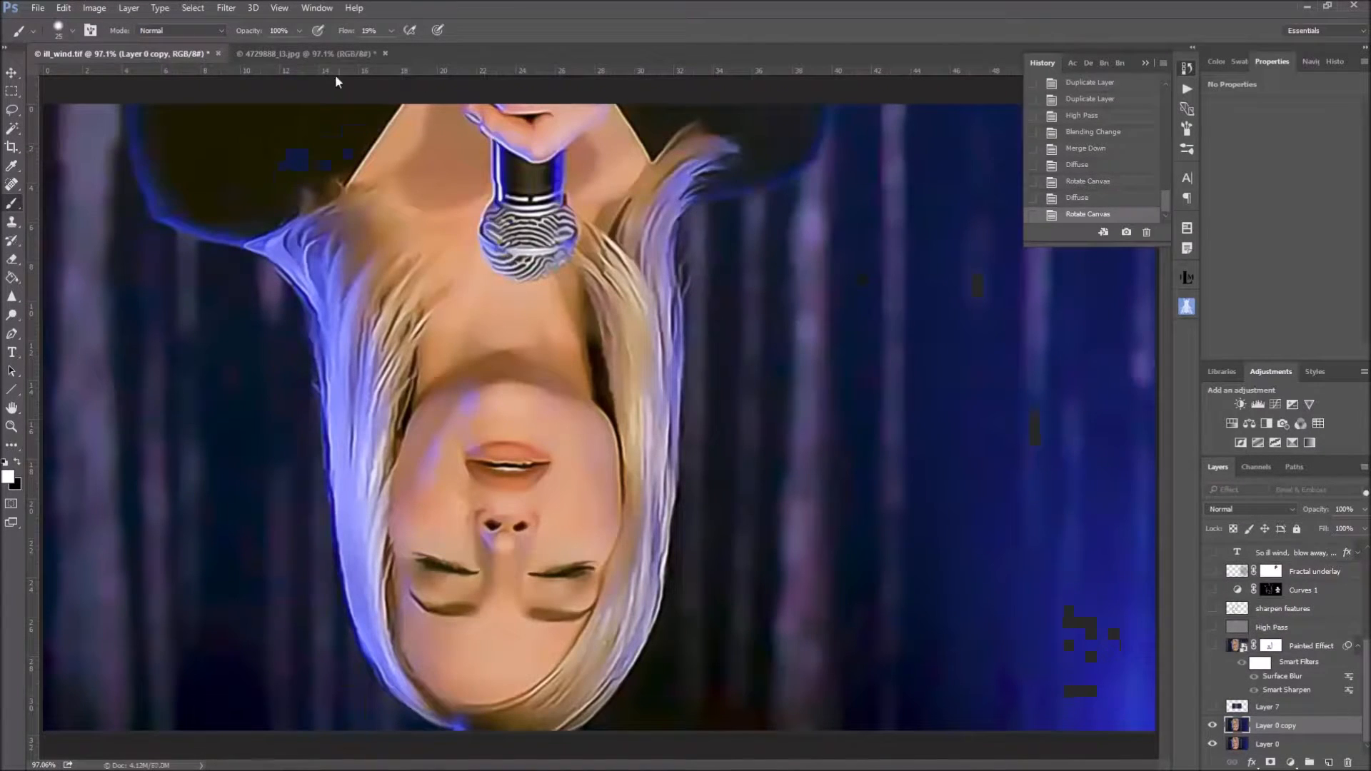
click(227, 9)
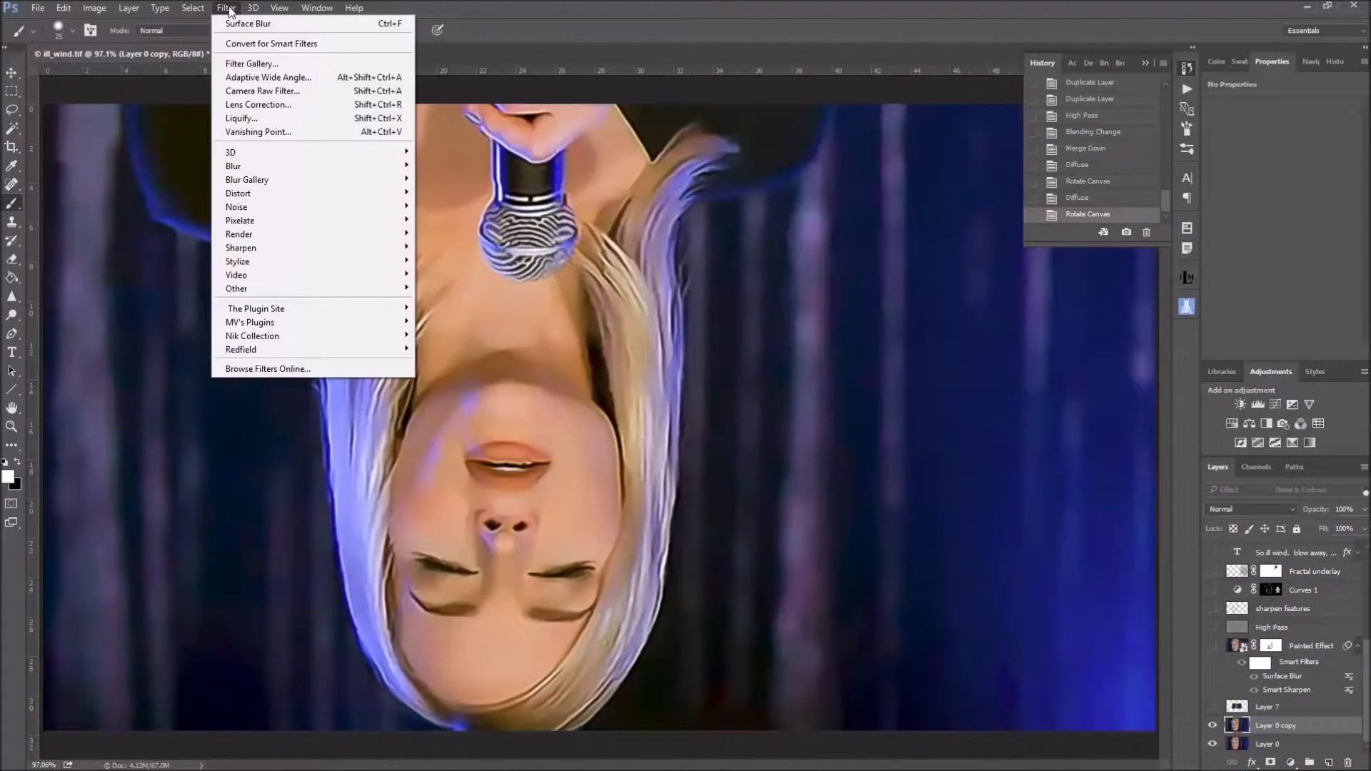
mouse_move(234, 263)
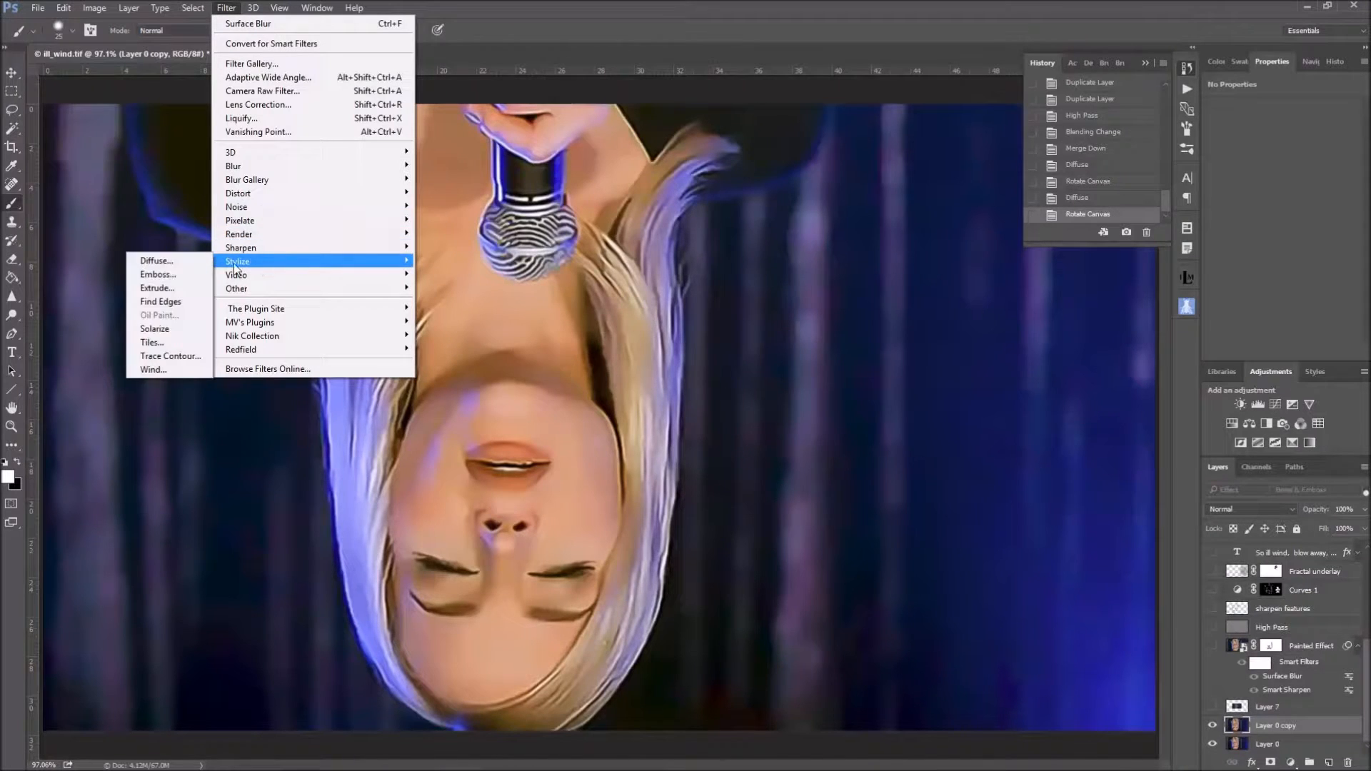
click(155, 261)
click(761, 179)
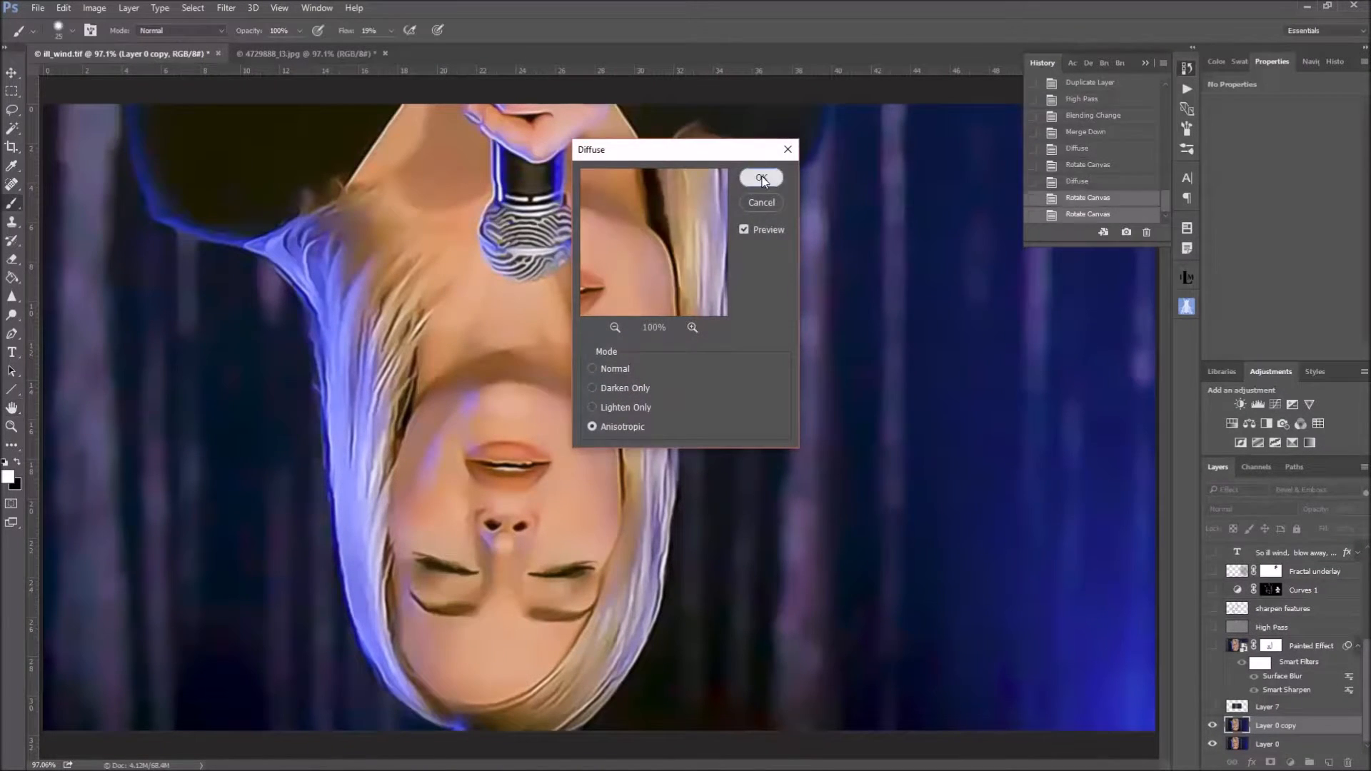
Rotate the upside-down canvas a further 90° clockwise and run a fourth Anisotropic Diffuse pass on Layer 0 copy.
click(94, 9)
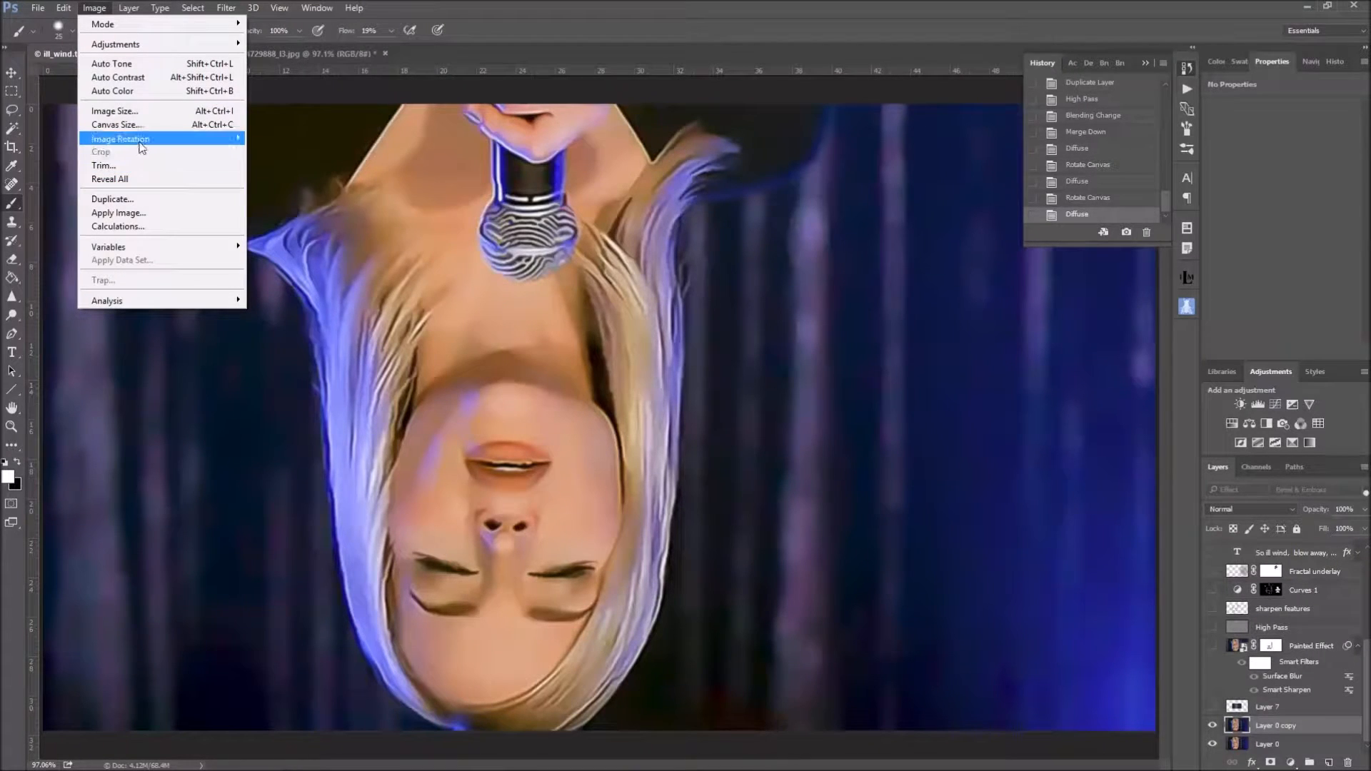
mouse_move(141, 146)
click(278, 151)
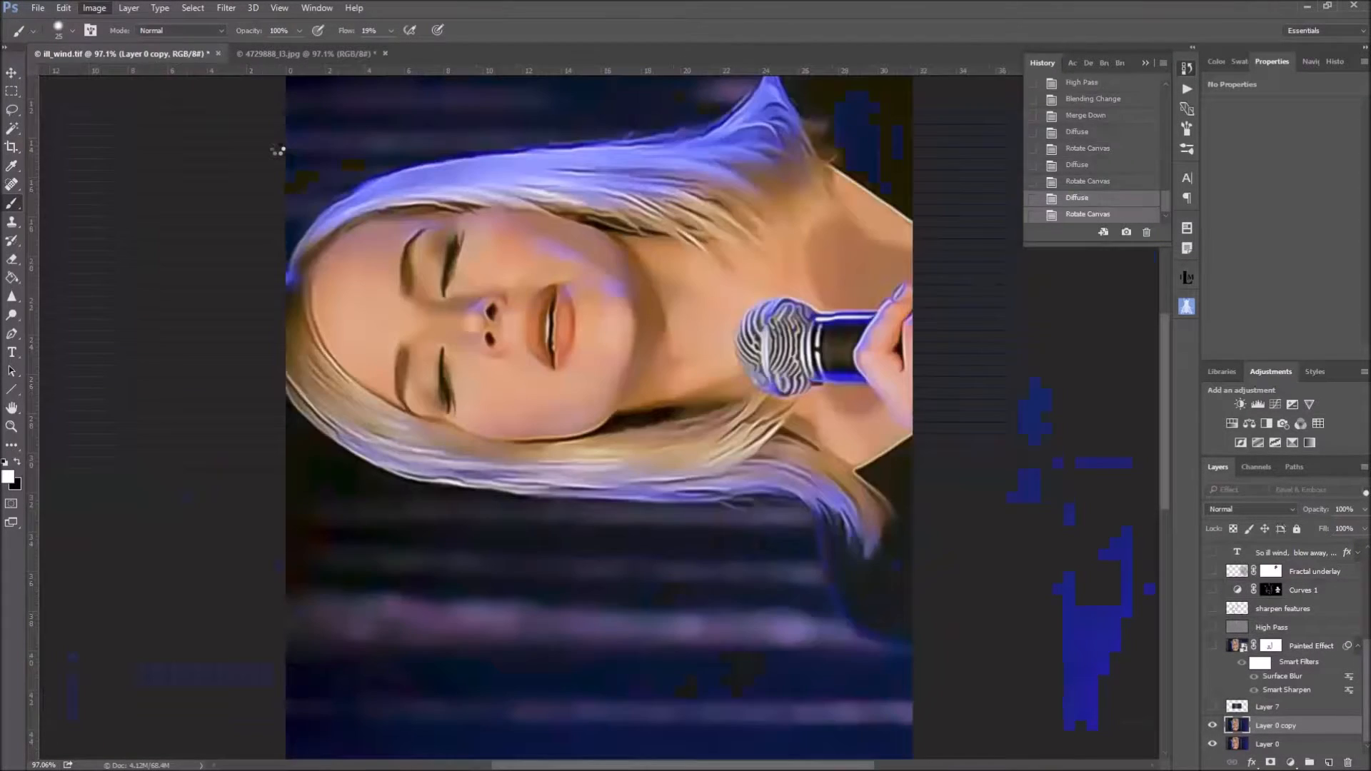
click(227, 8)
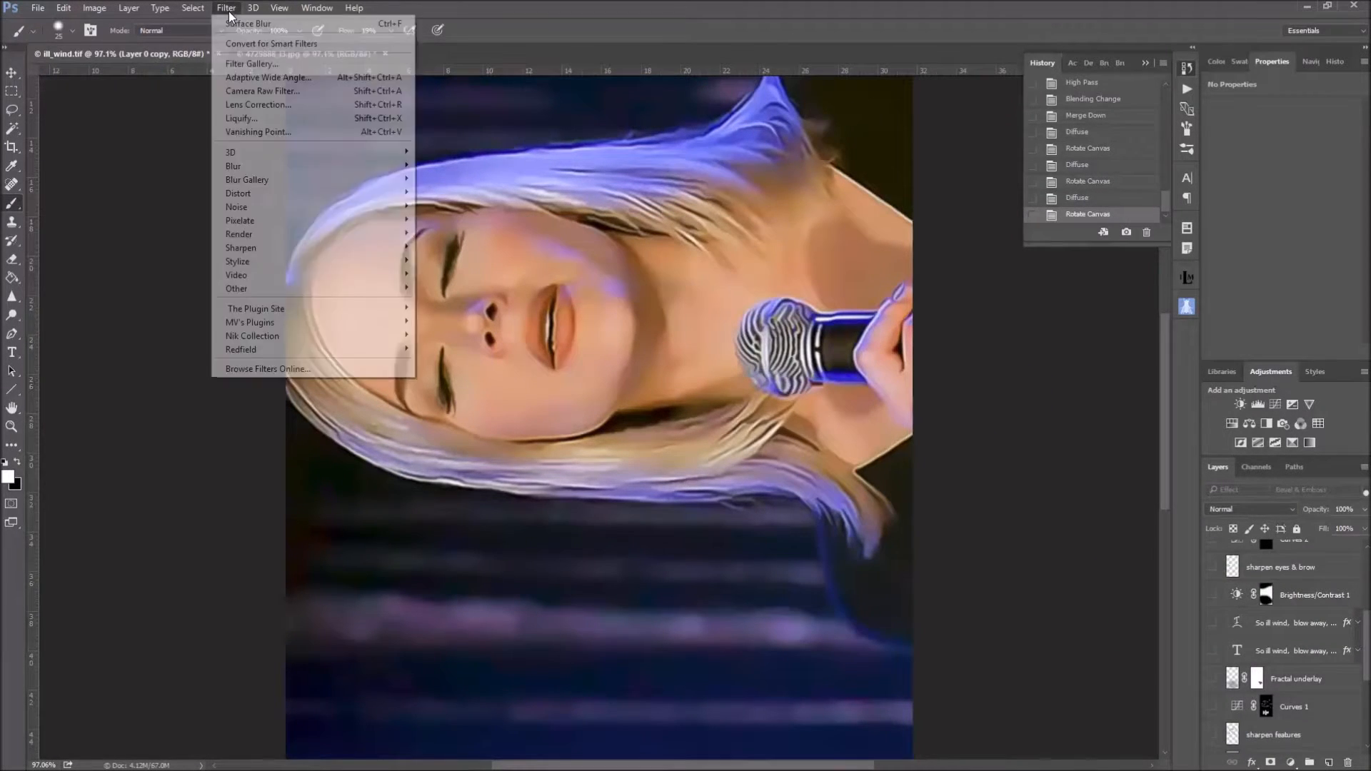
mouse_move(262, 252)
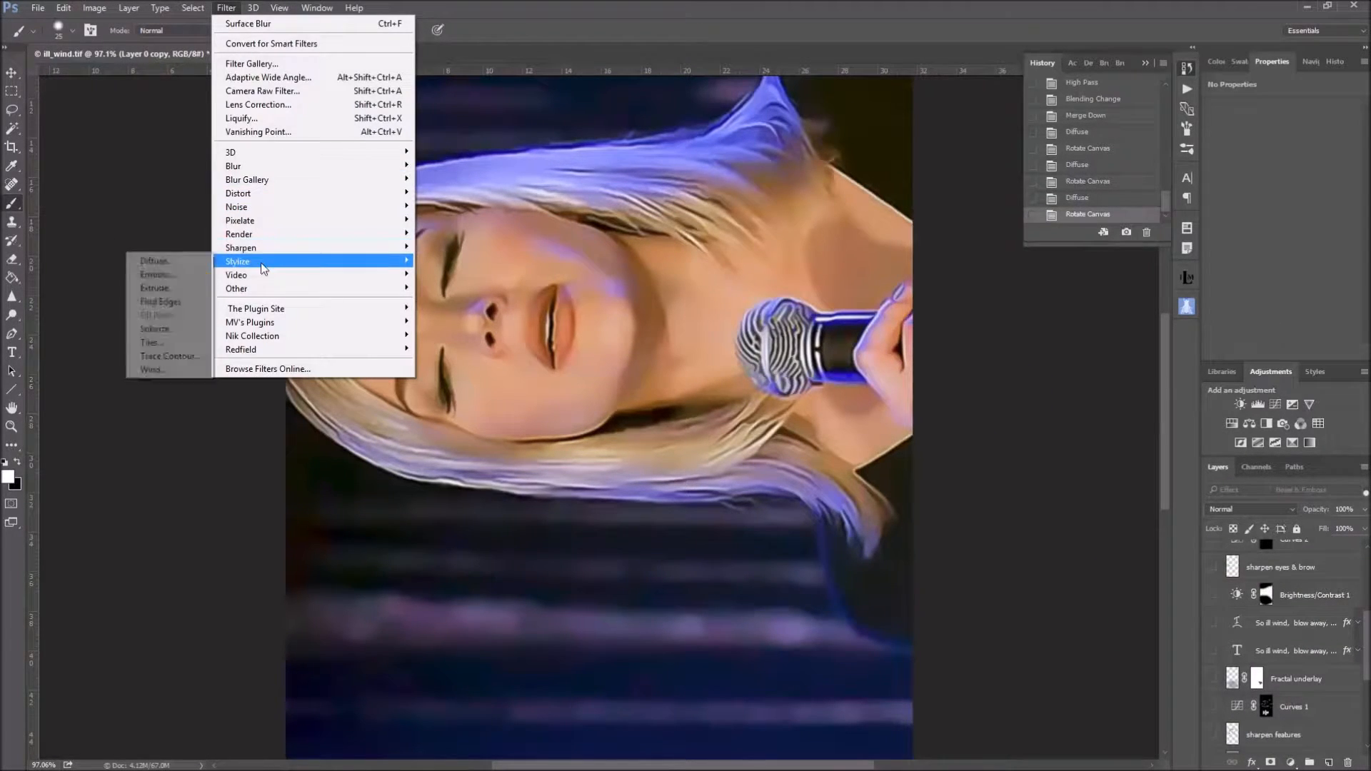
click(171, 264)
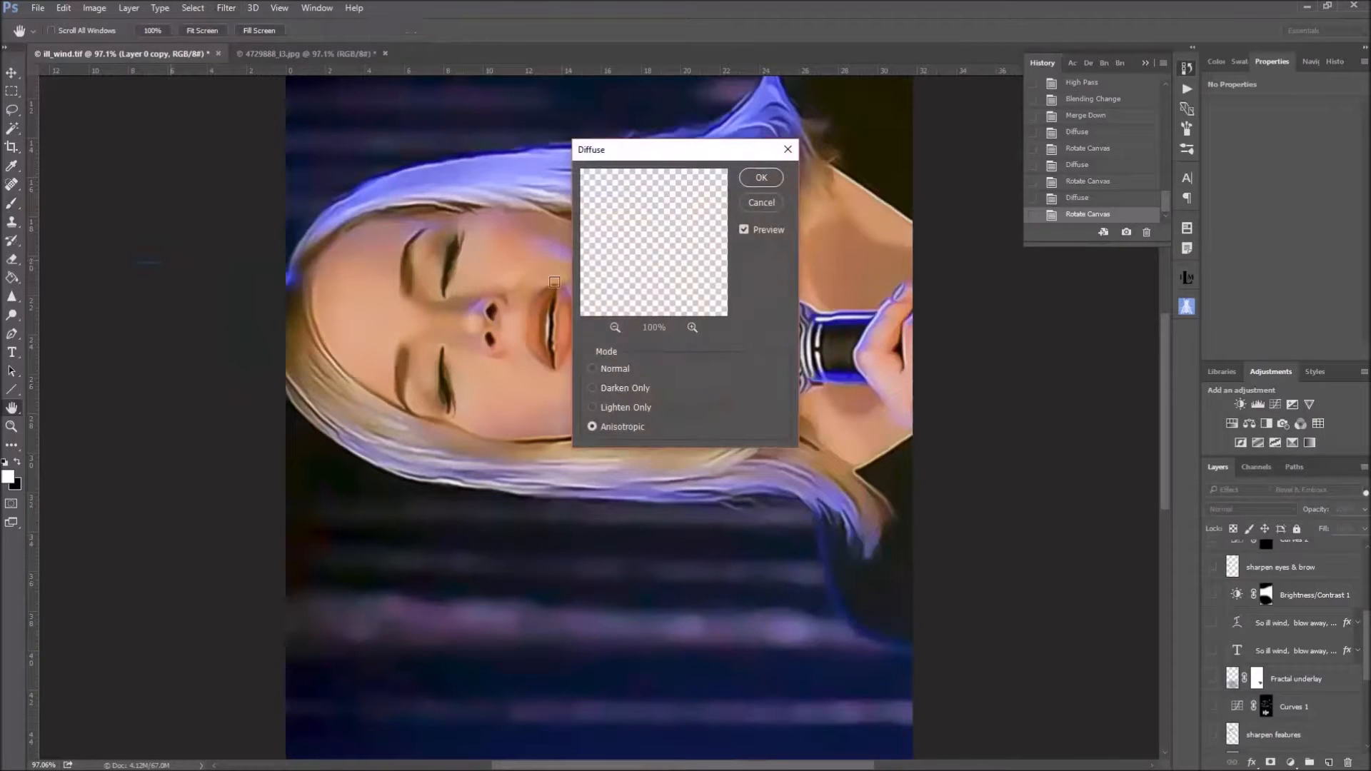
click(763, 178)
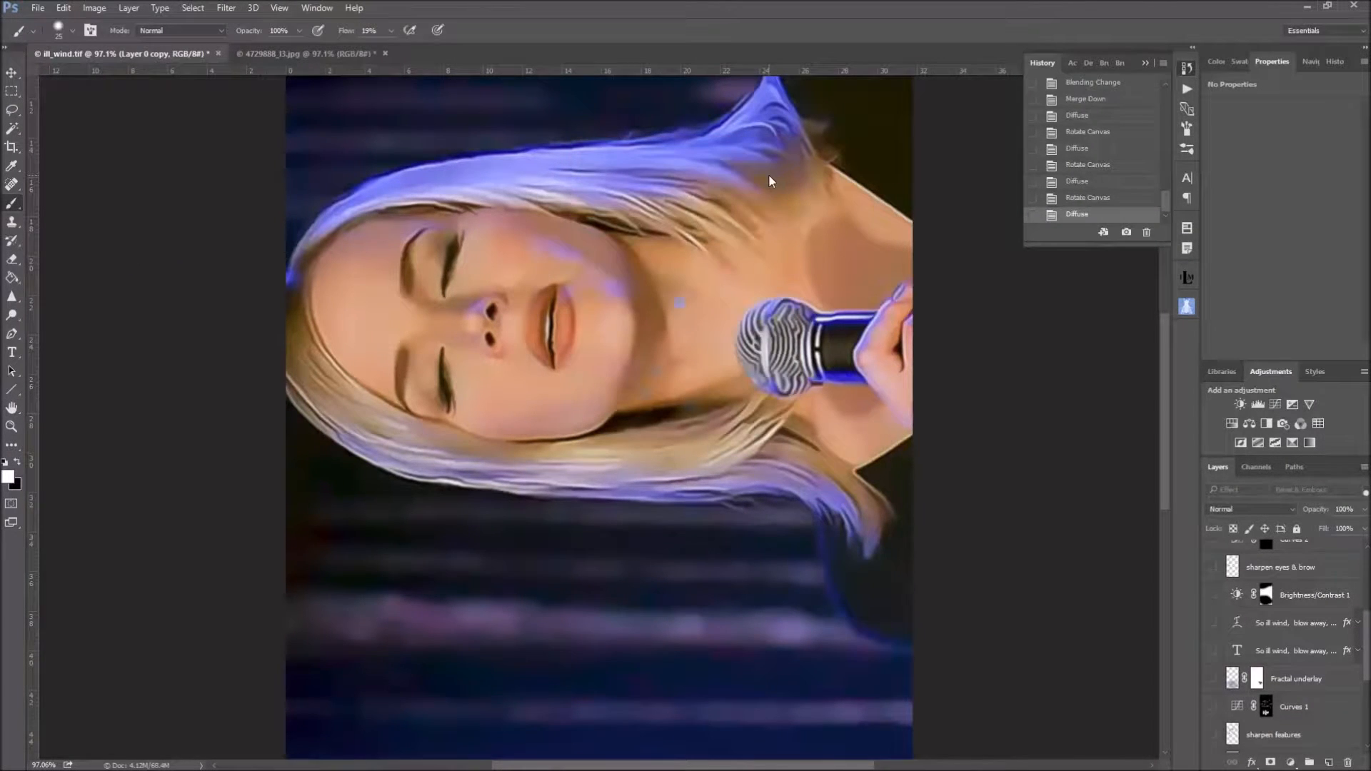
Rotate the canvas a final 90° clockwise to bring the portrait back upright.
click(97, 10)
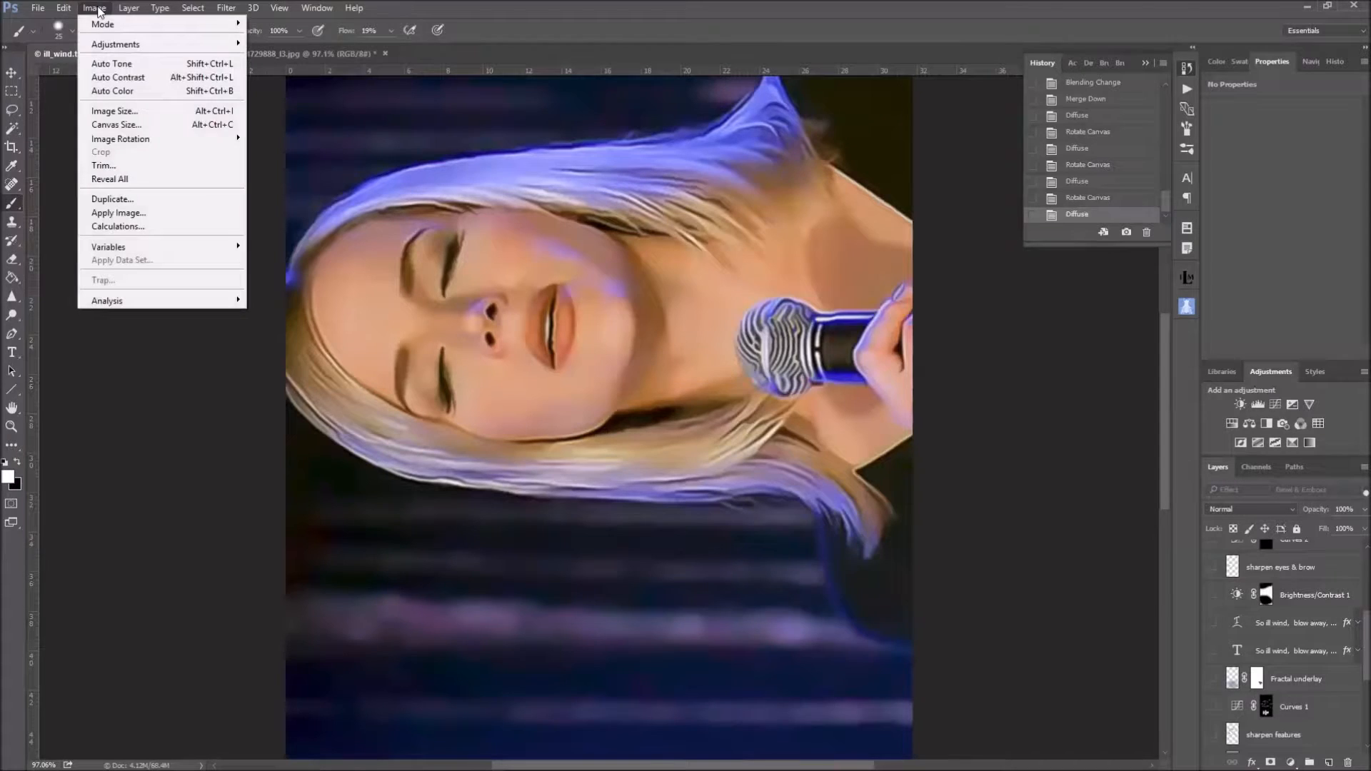
mouse_move(180, 146)
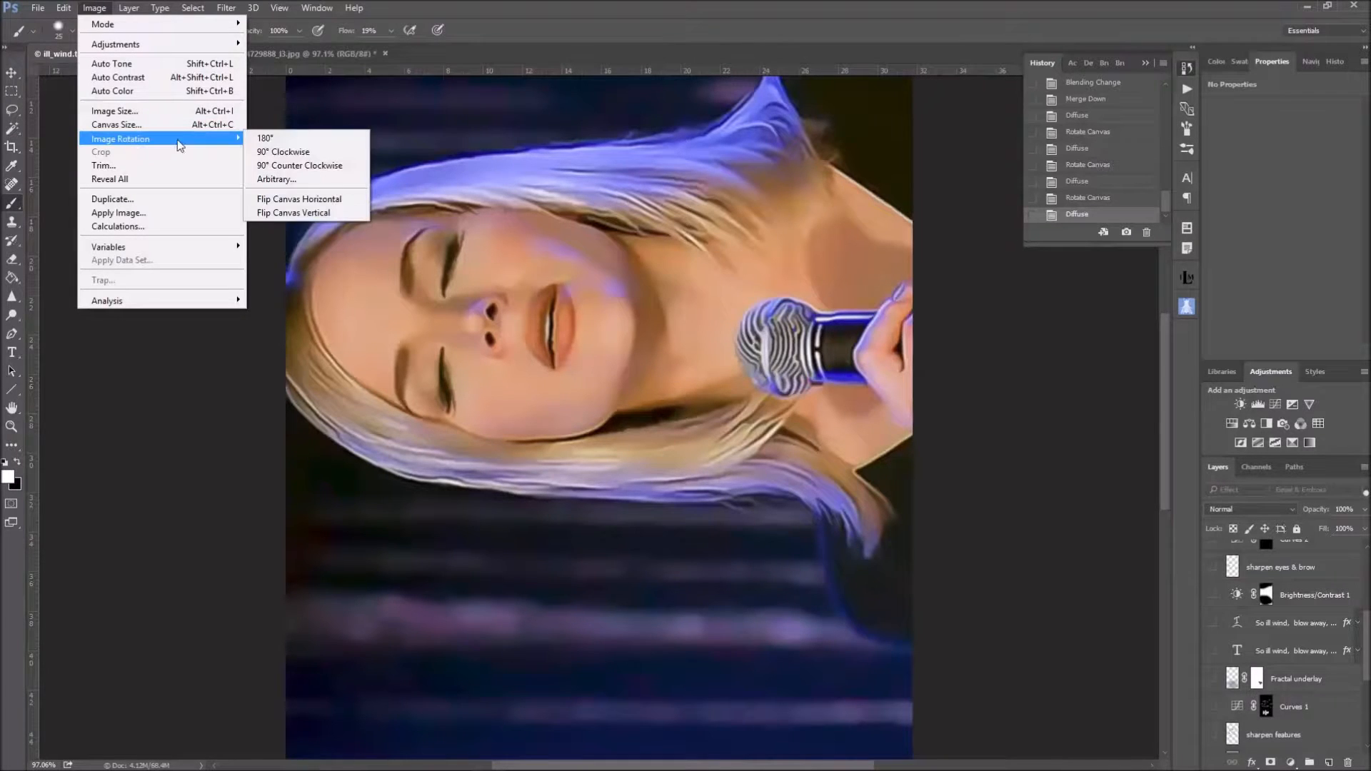
click(271, 151)
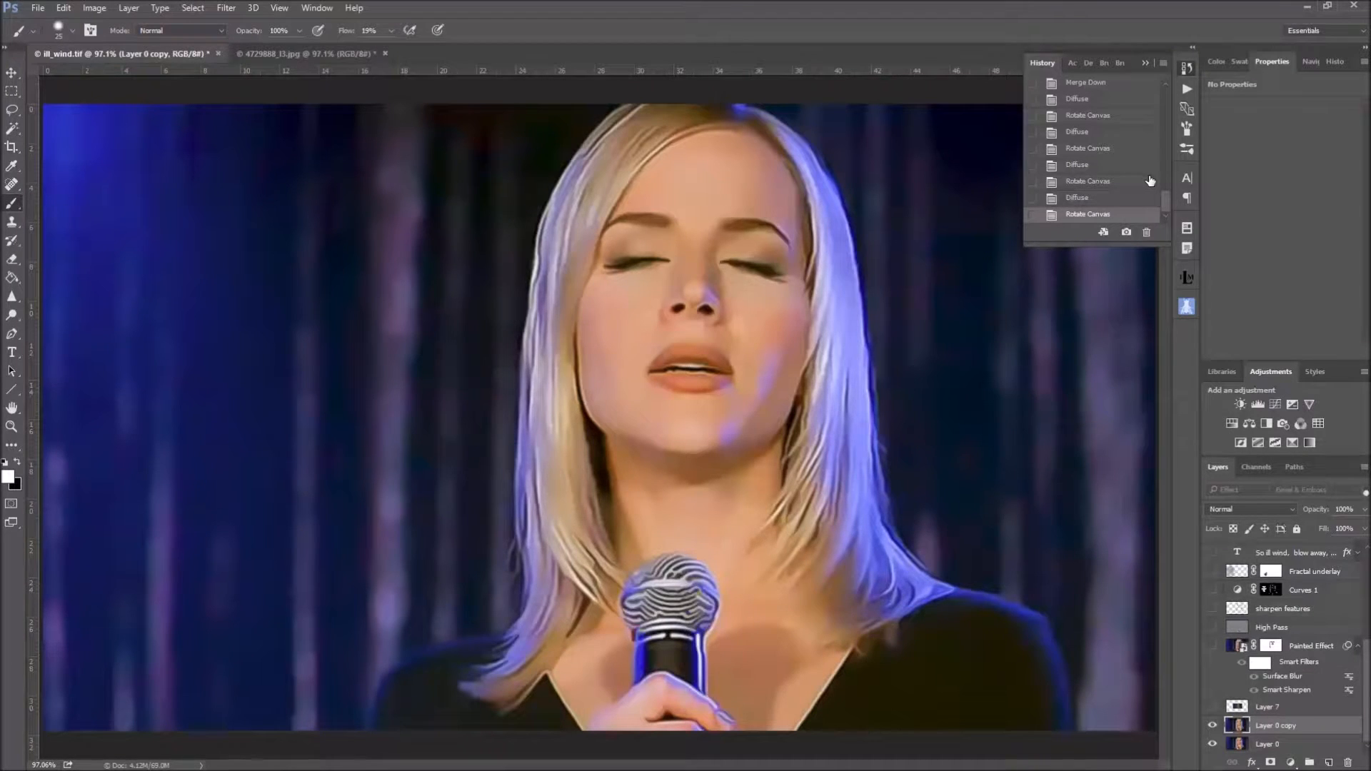
Compare the portrait before and after the four Diffuse passes using the Merge Down and last Rotate Canvas history states.
scroll(1150, 181, up, 1)
scroll(1150, 180, up, 1)
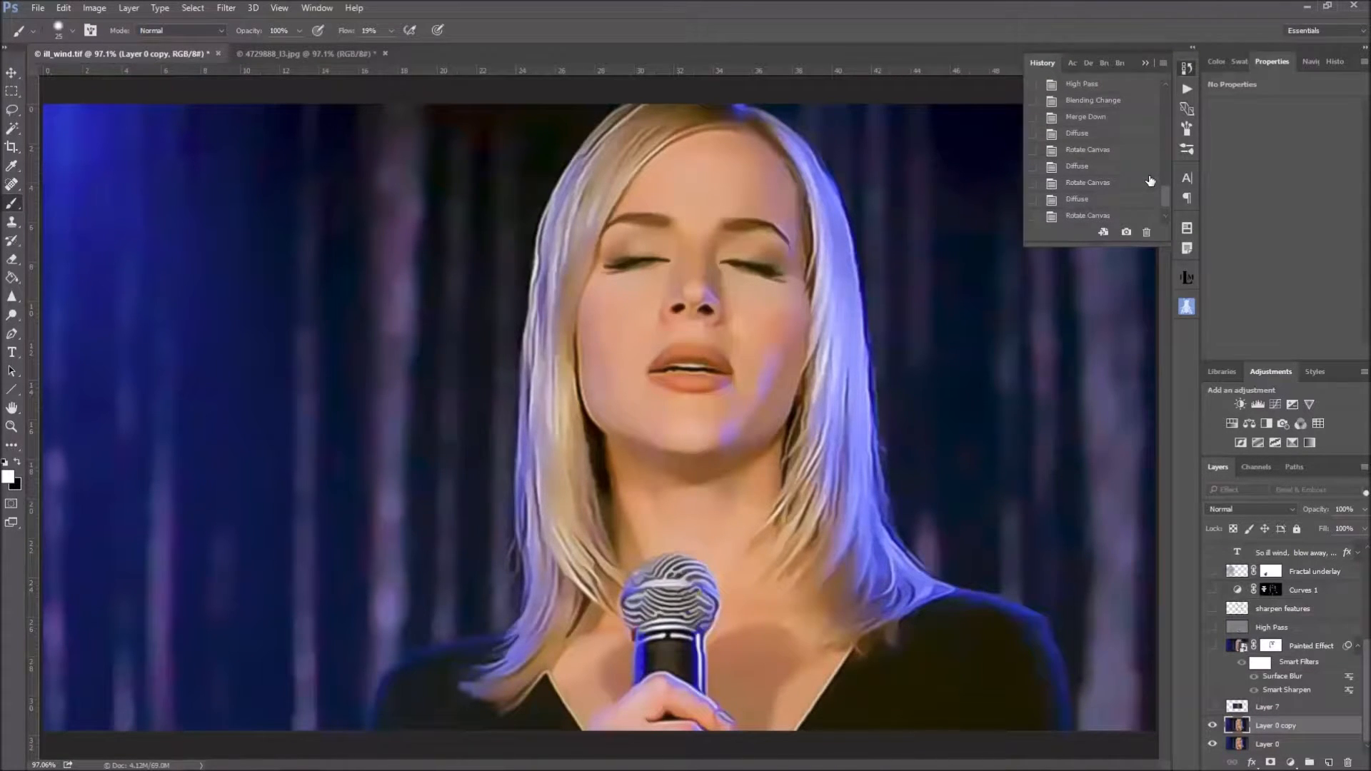
scroll(1149, 180, down, 1)
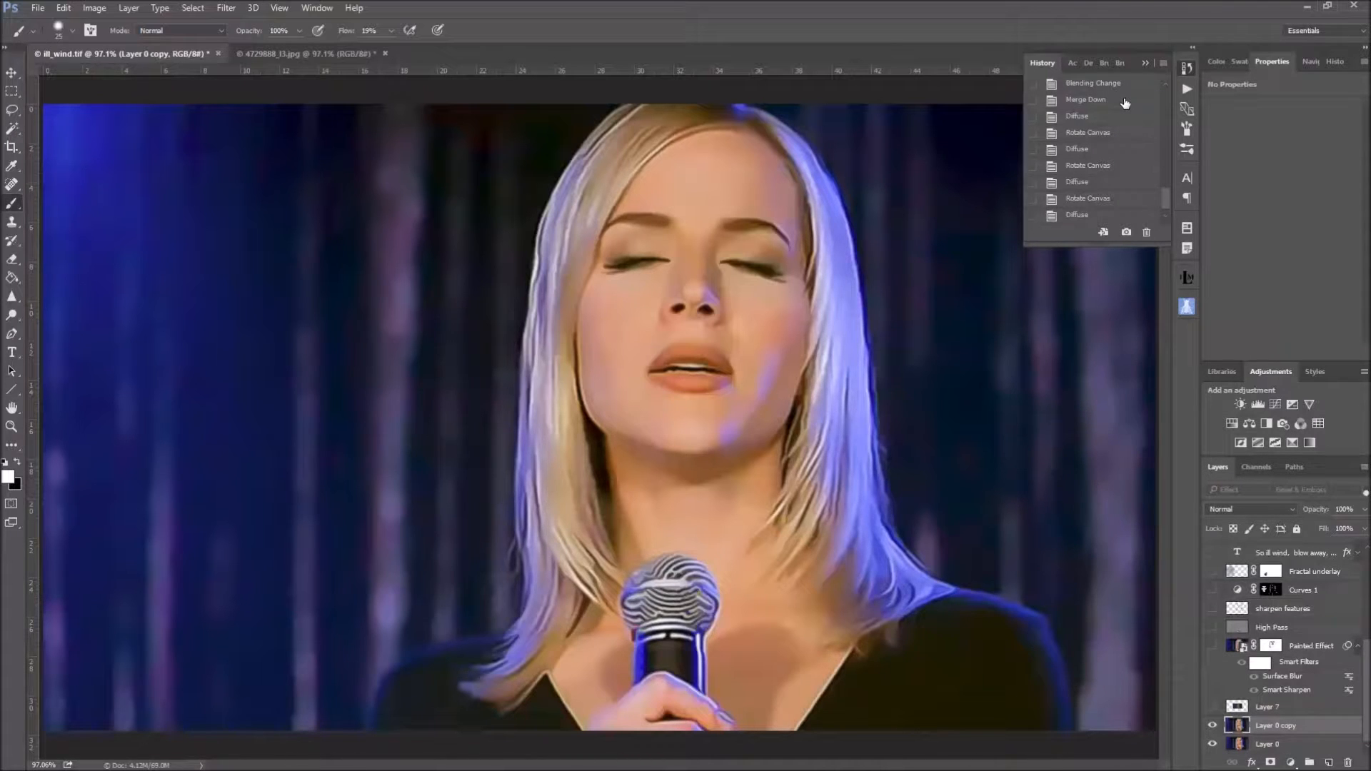
click(1125, 101)
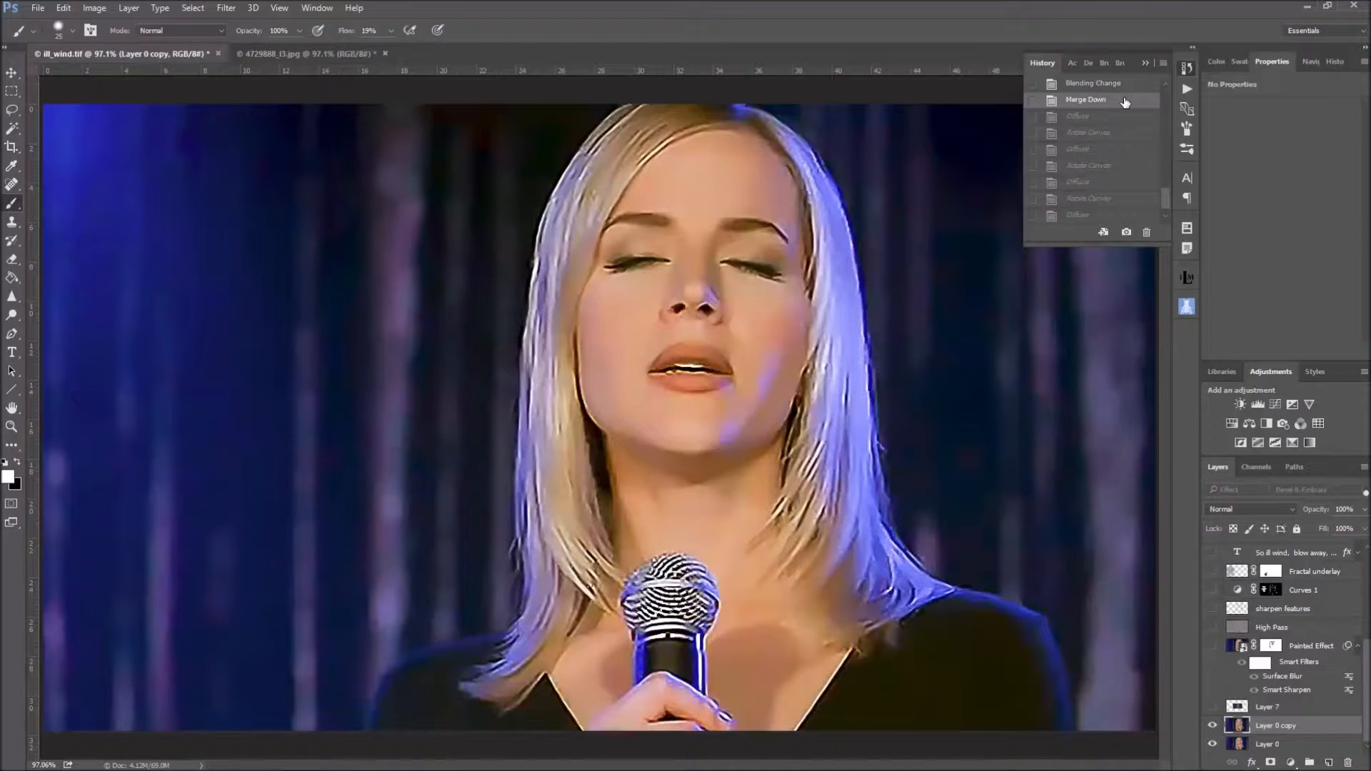
scroll(1127, 107, down, 1)
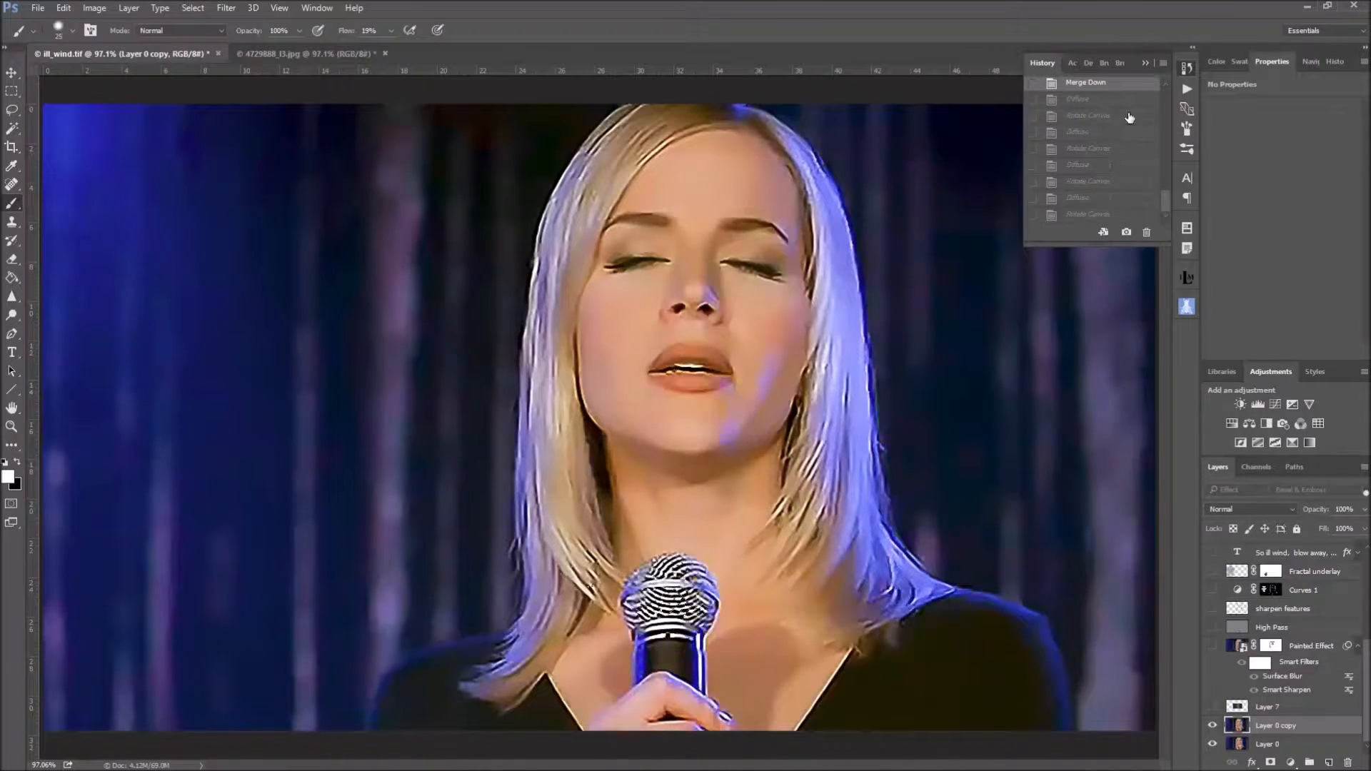
click(1123, 215)
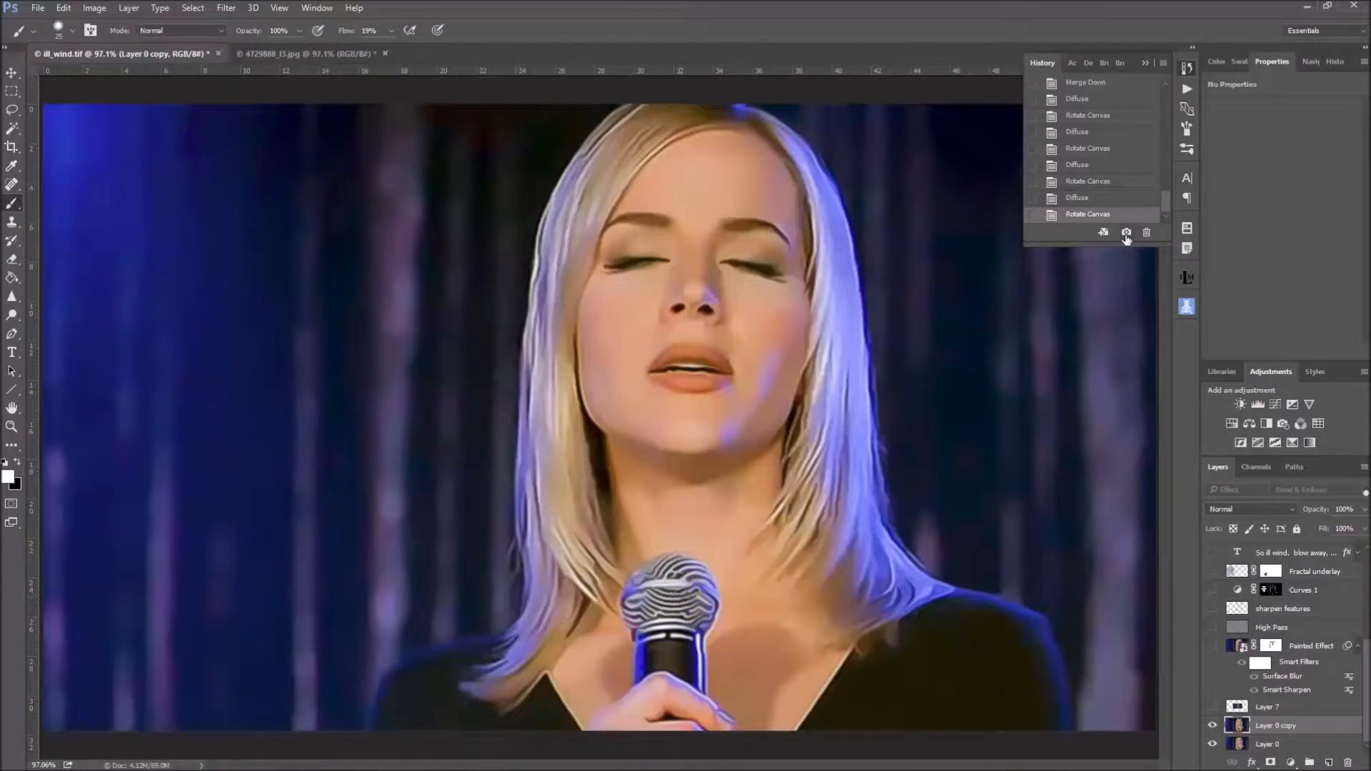
scroll(1125, 119, up, 1)
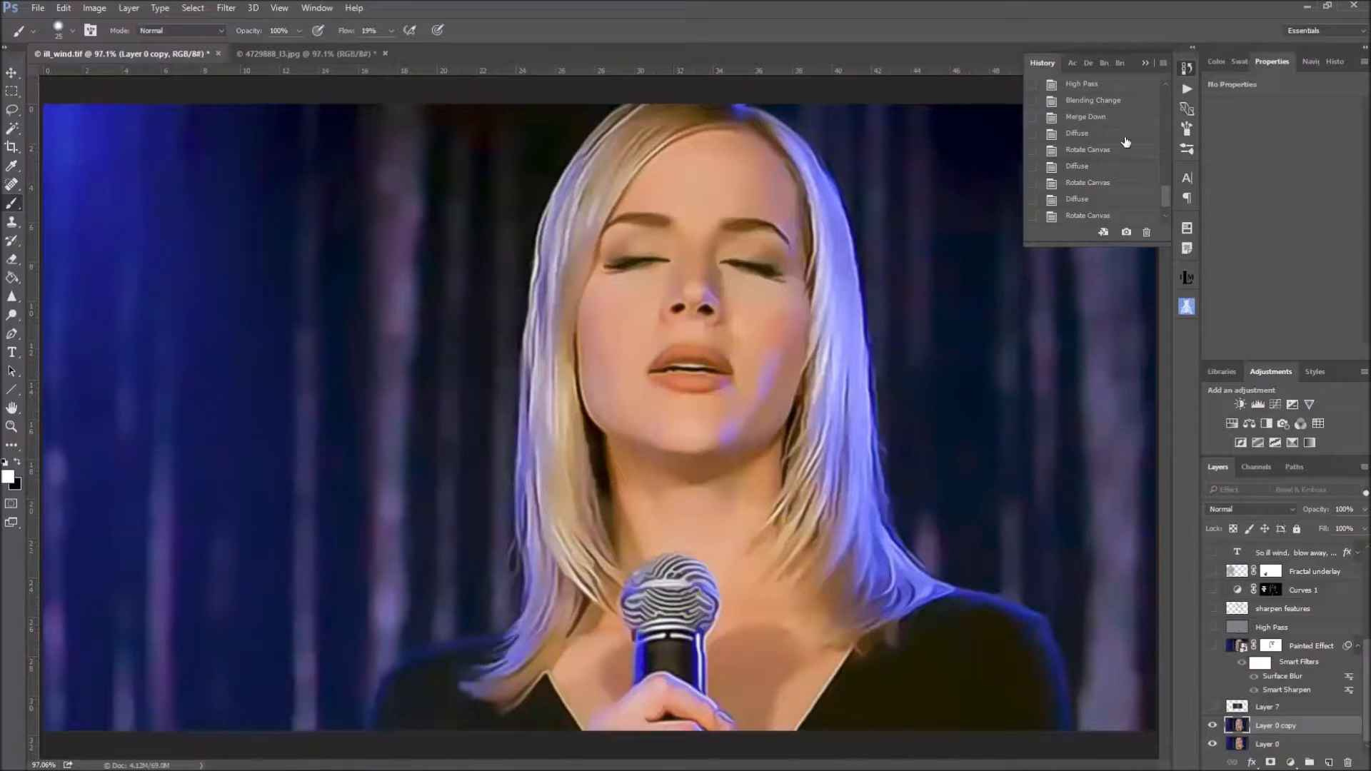
scroll(1124, 181, down, 1)
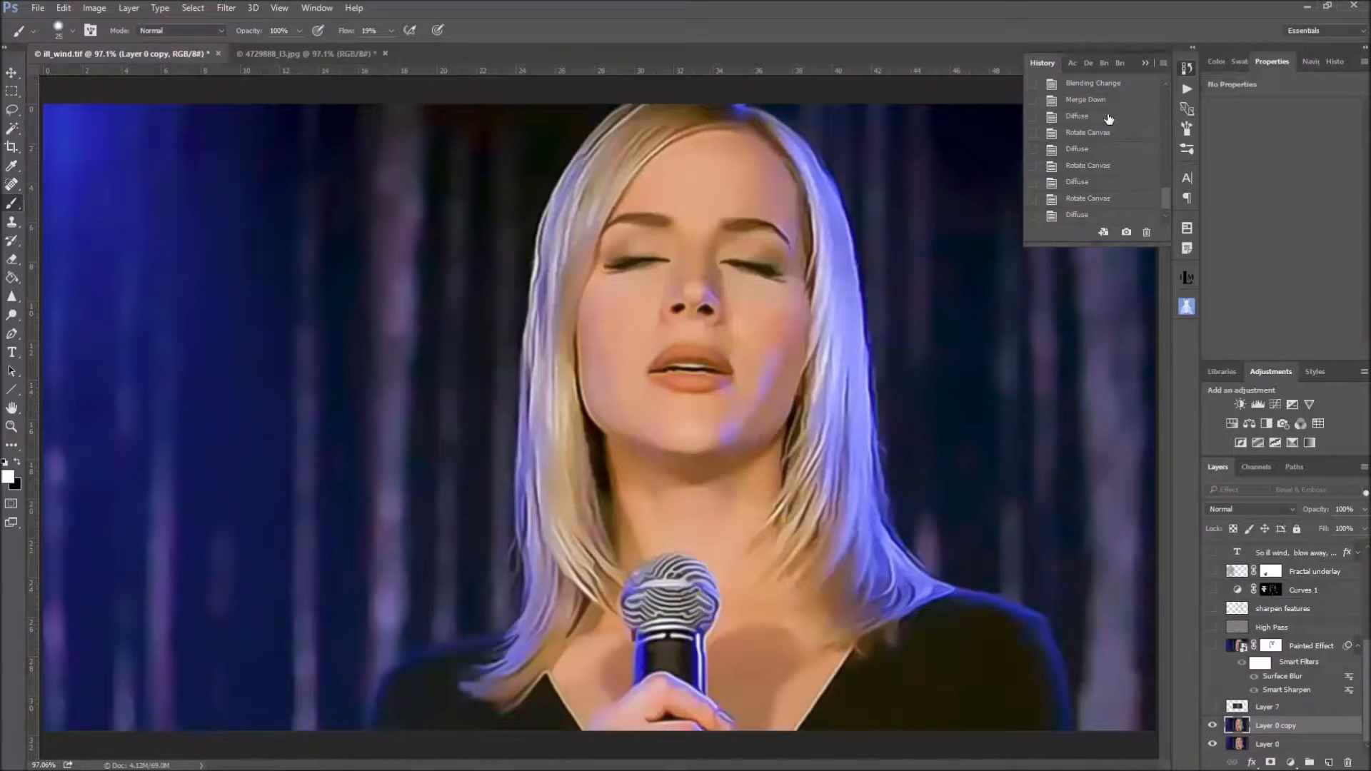
click(1109, 100)
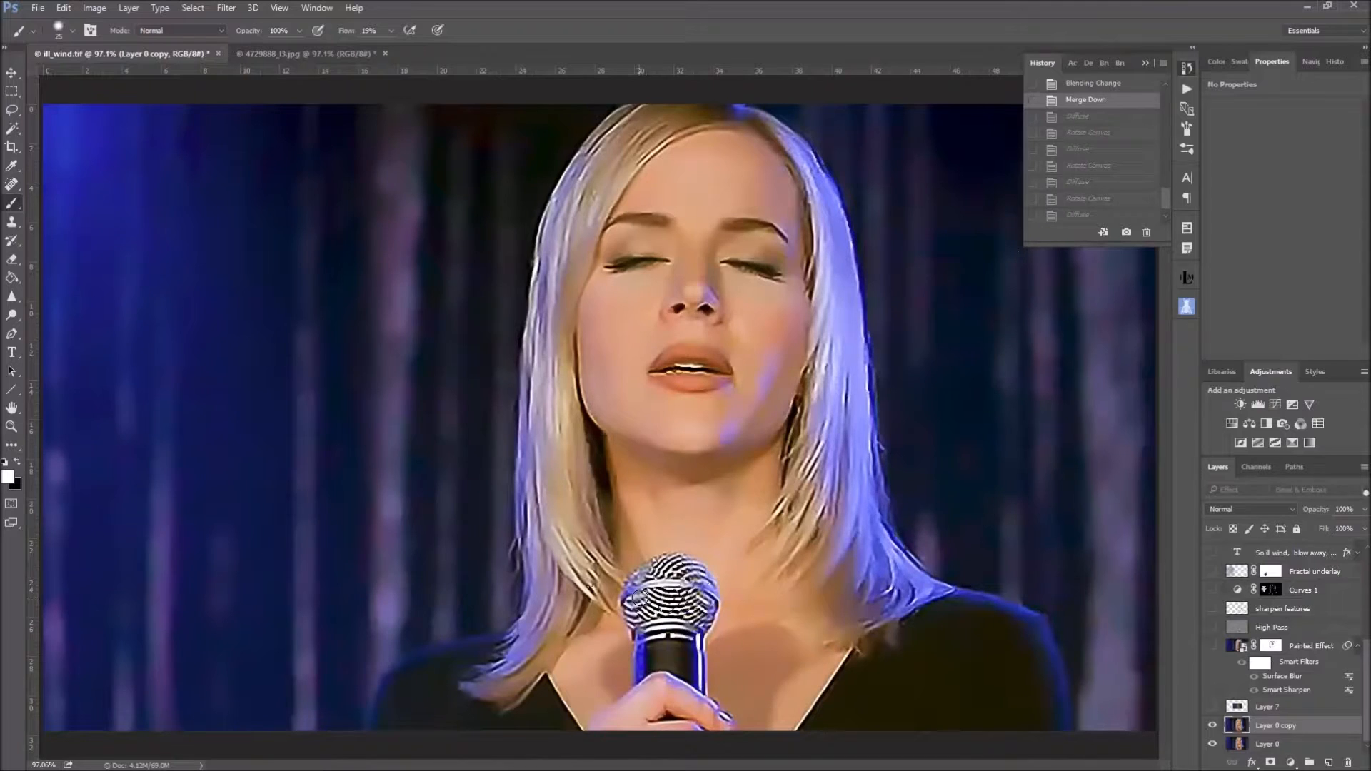
scroll(1115, 165, down, 1)
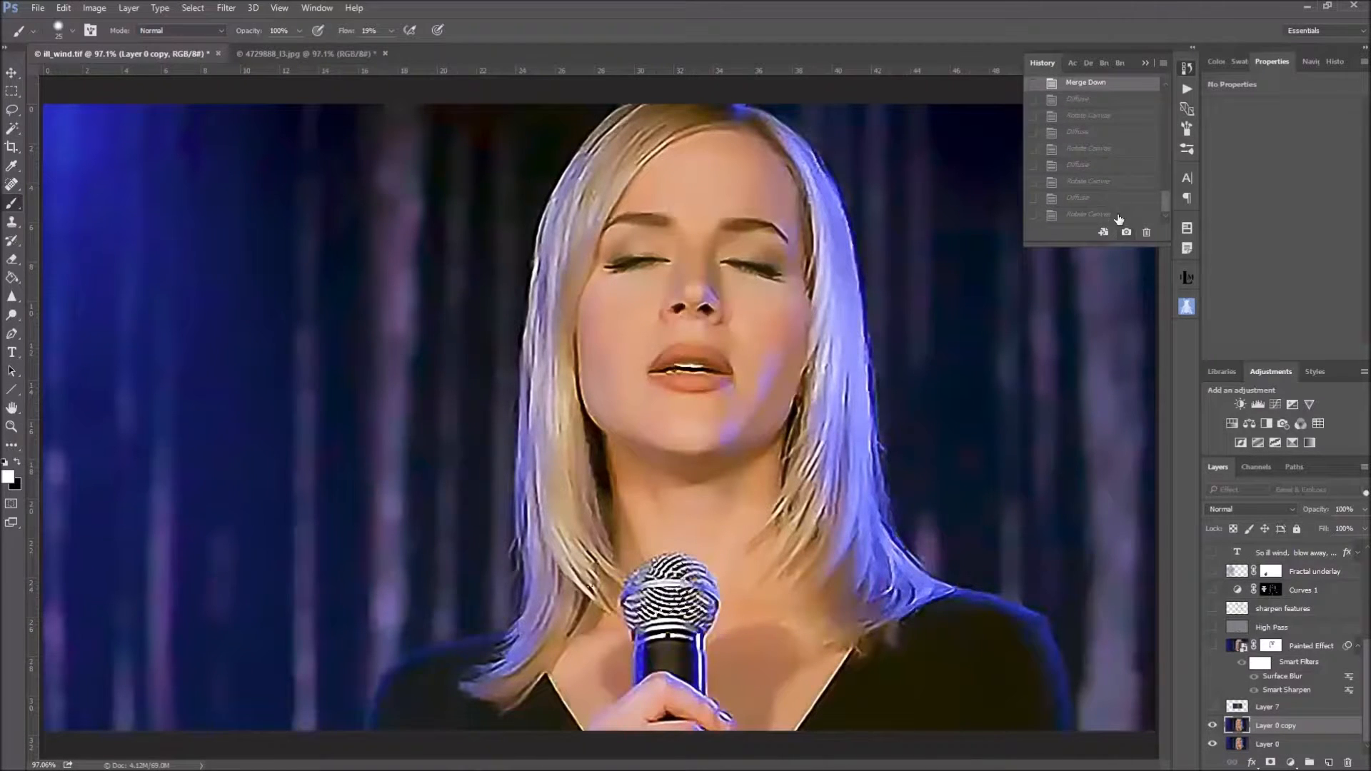
click(1118, 215)
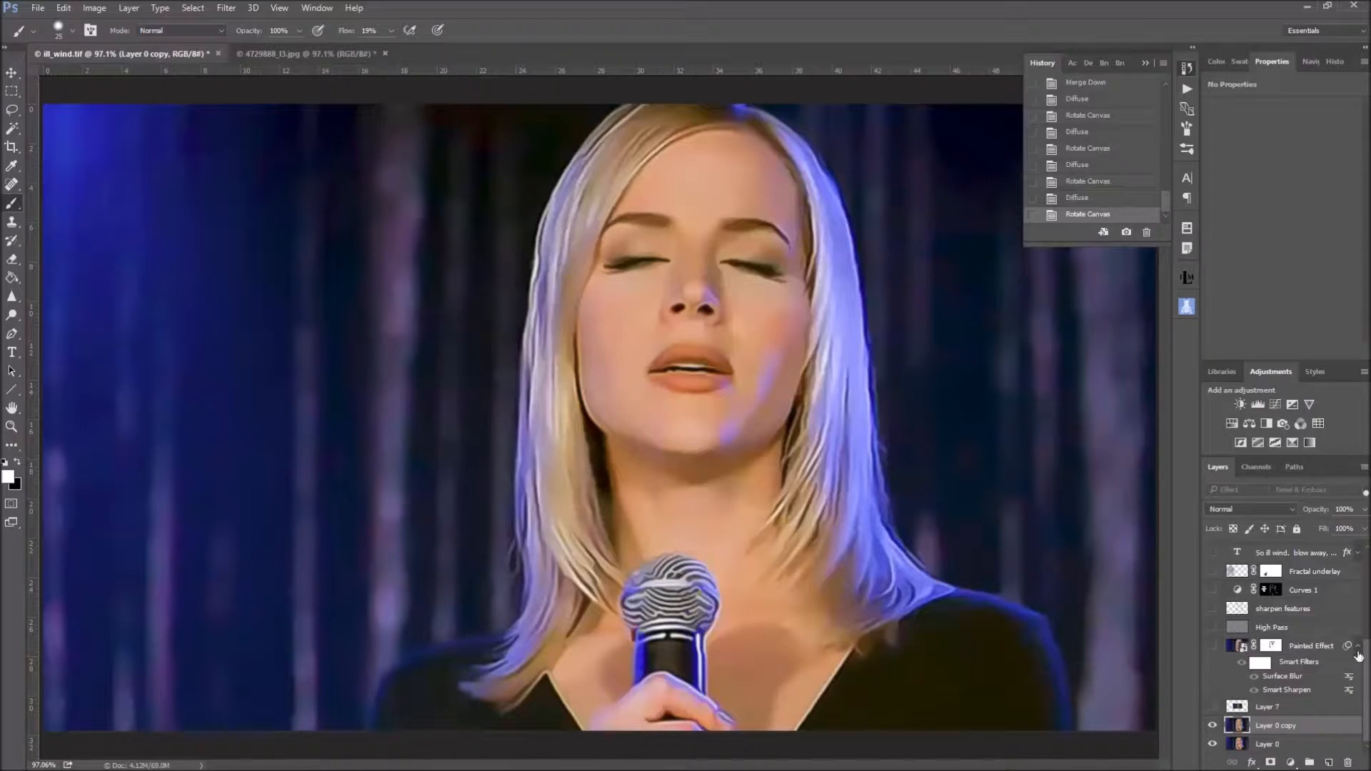
Hide Layer 0 copy, show and select the Painted Effect smart object layer, and disable its layer mask.
click(1214, 726)
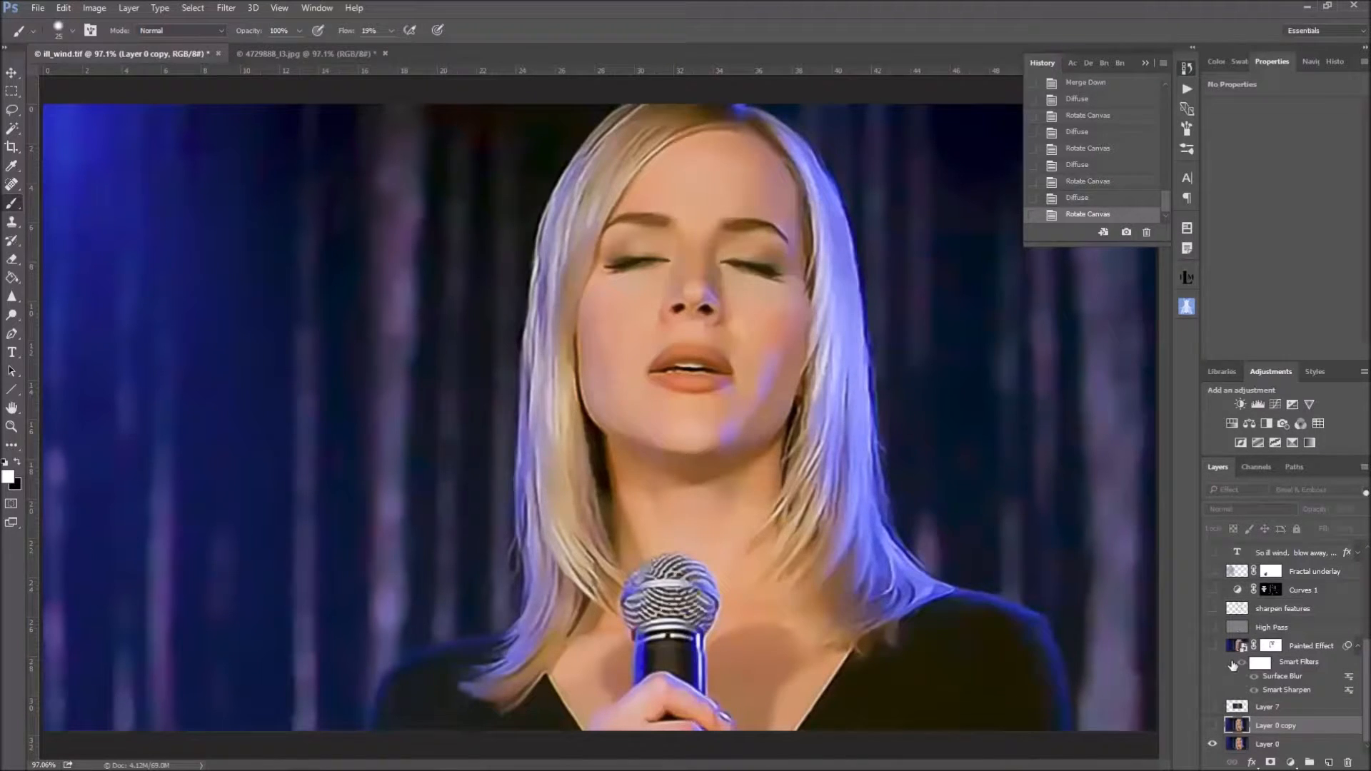
click(1212, 646)
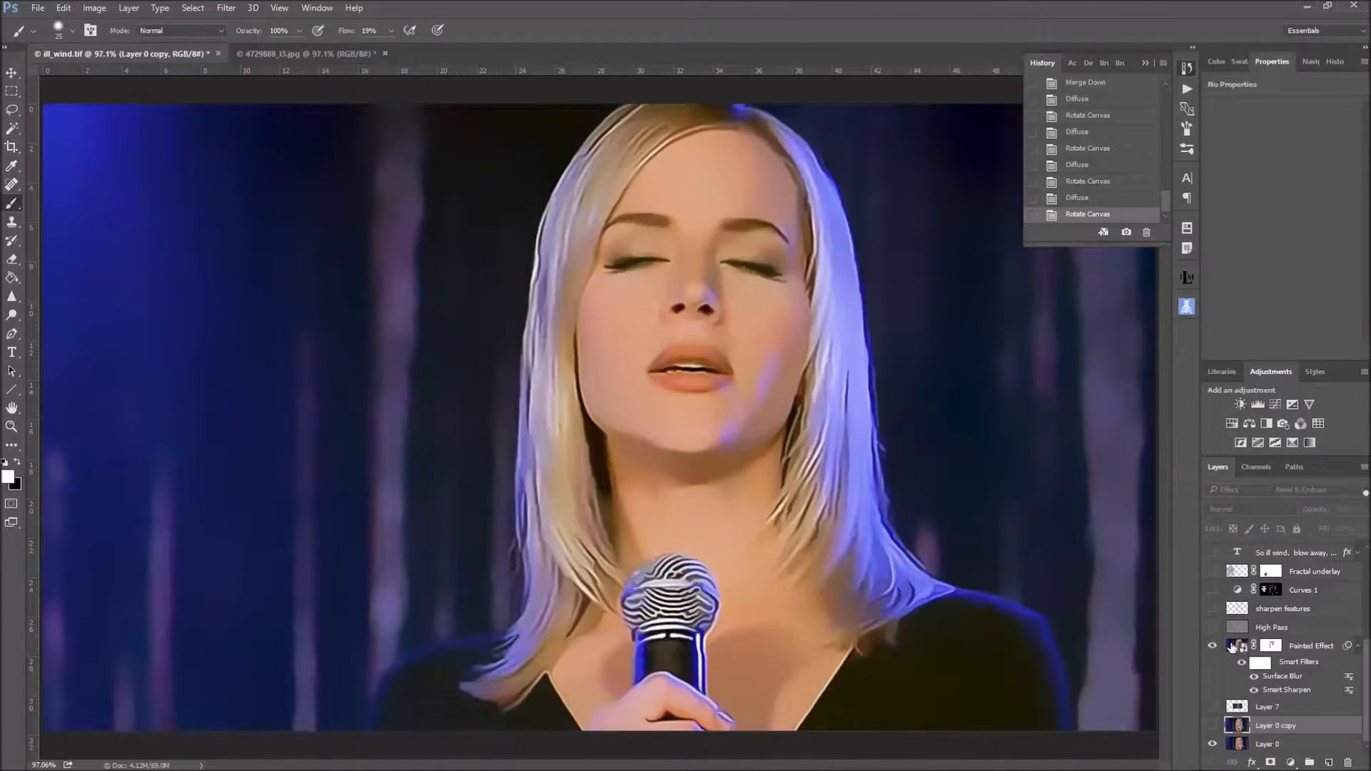
click(1243, 647)
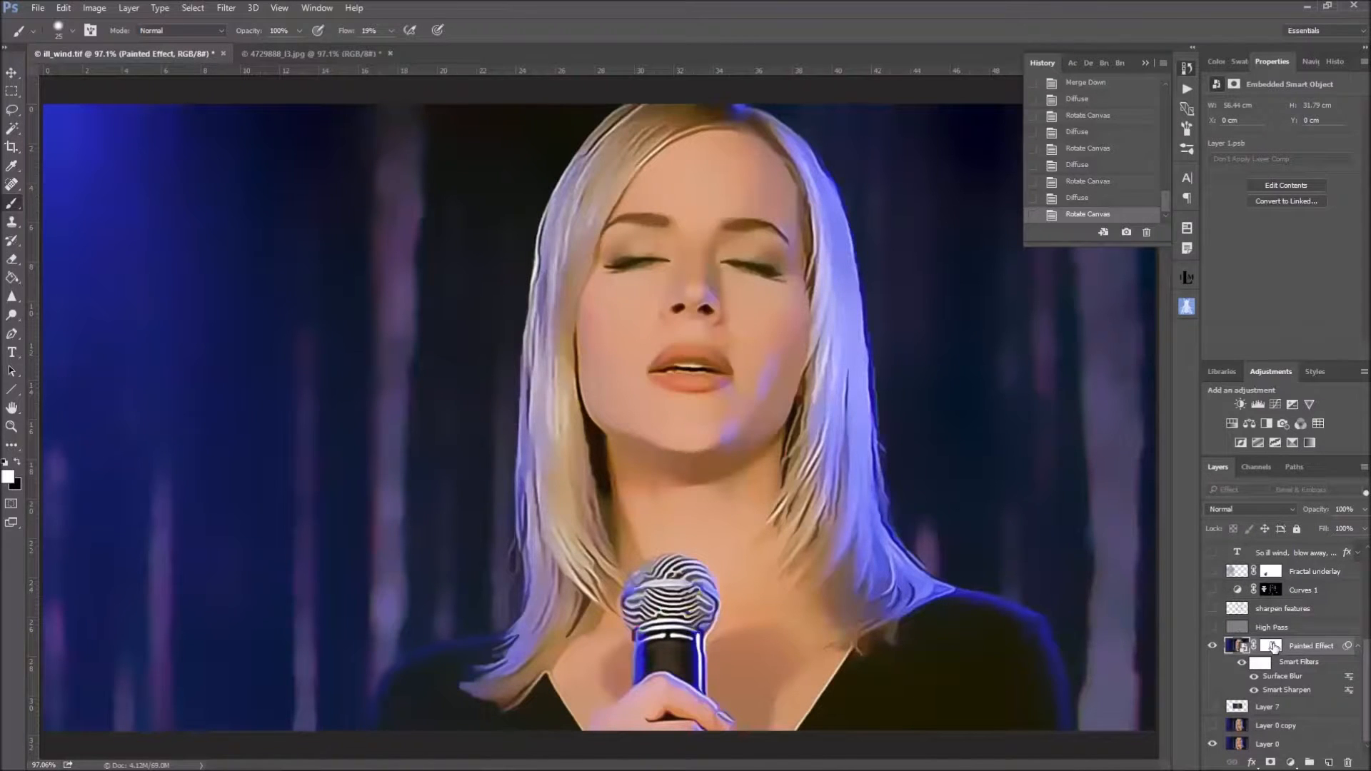
shift+click(1273, 647)
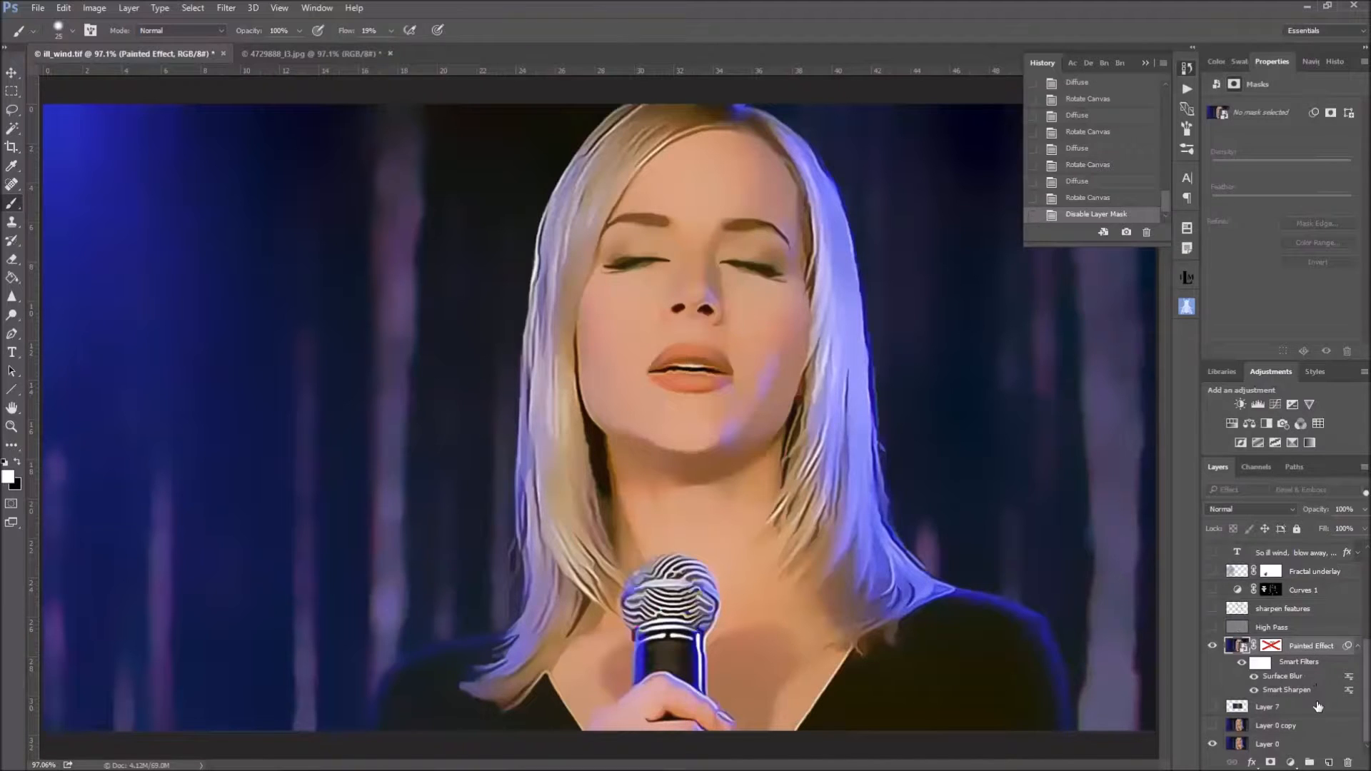
right_click(1241, 647)
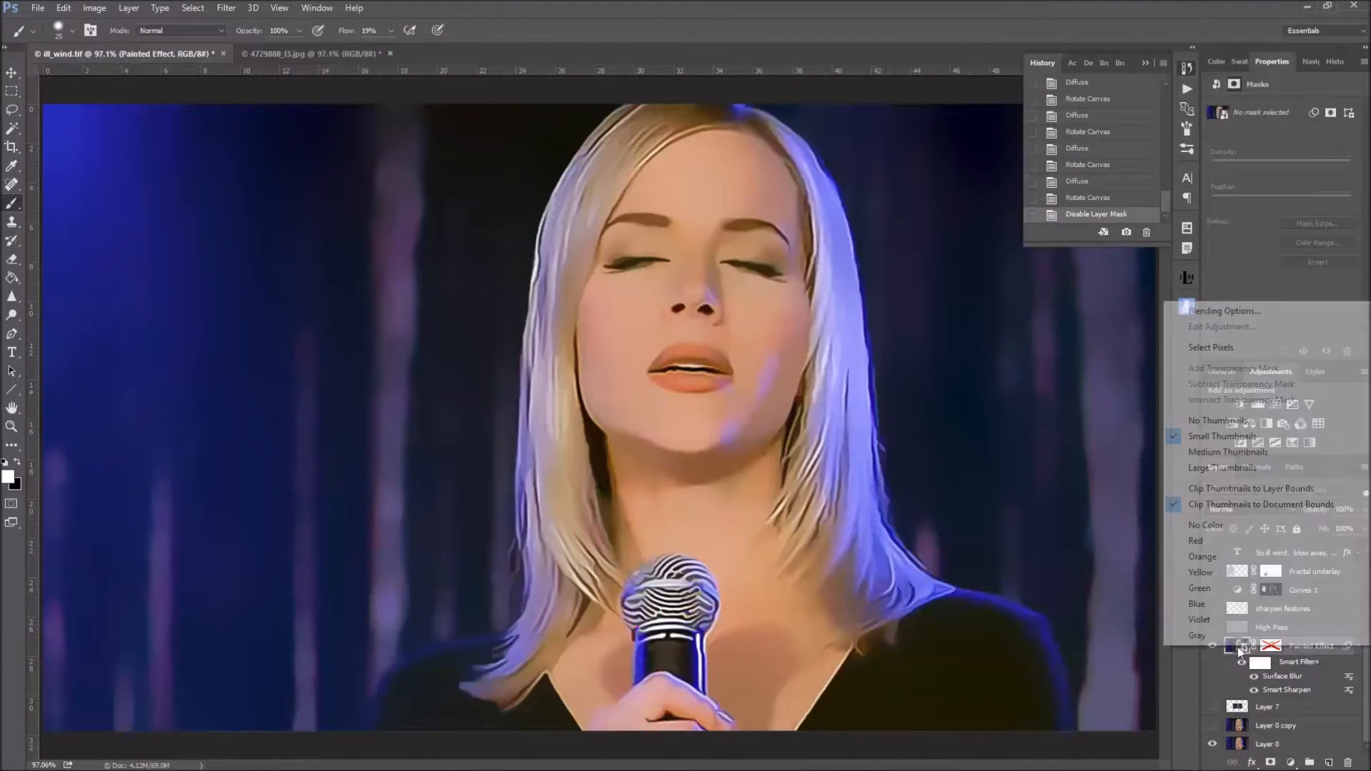
click(1086, 743)
right_click(1327, 651)
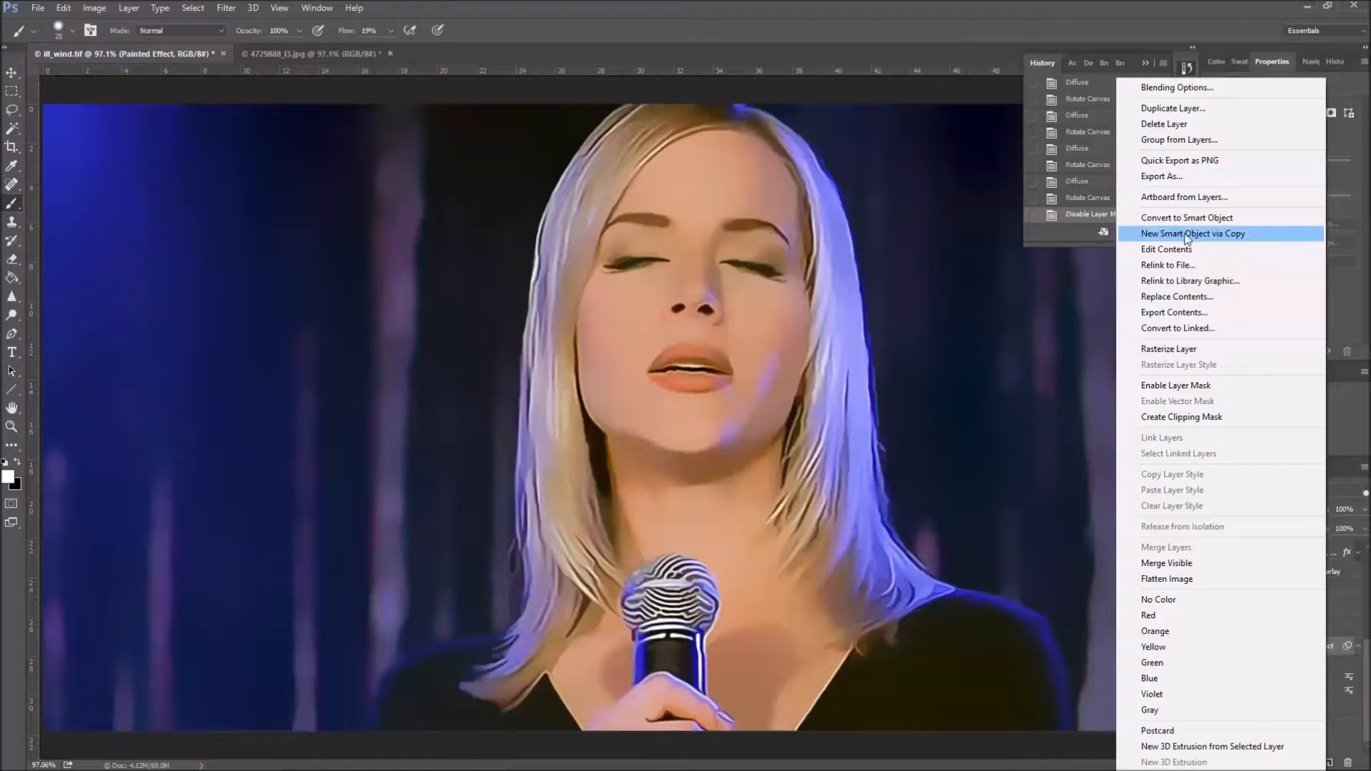
click(222, 11)
click(224, 11)
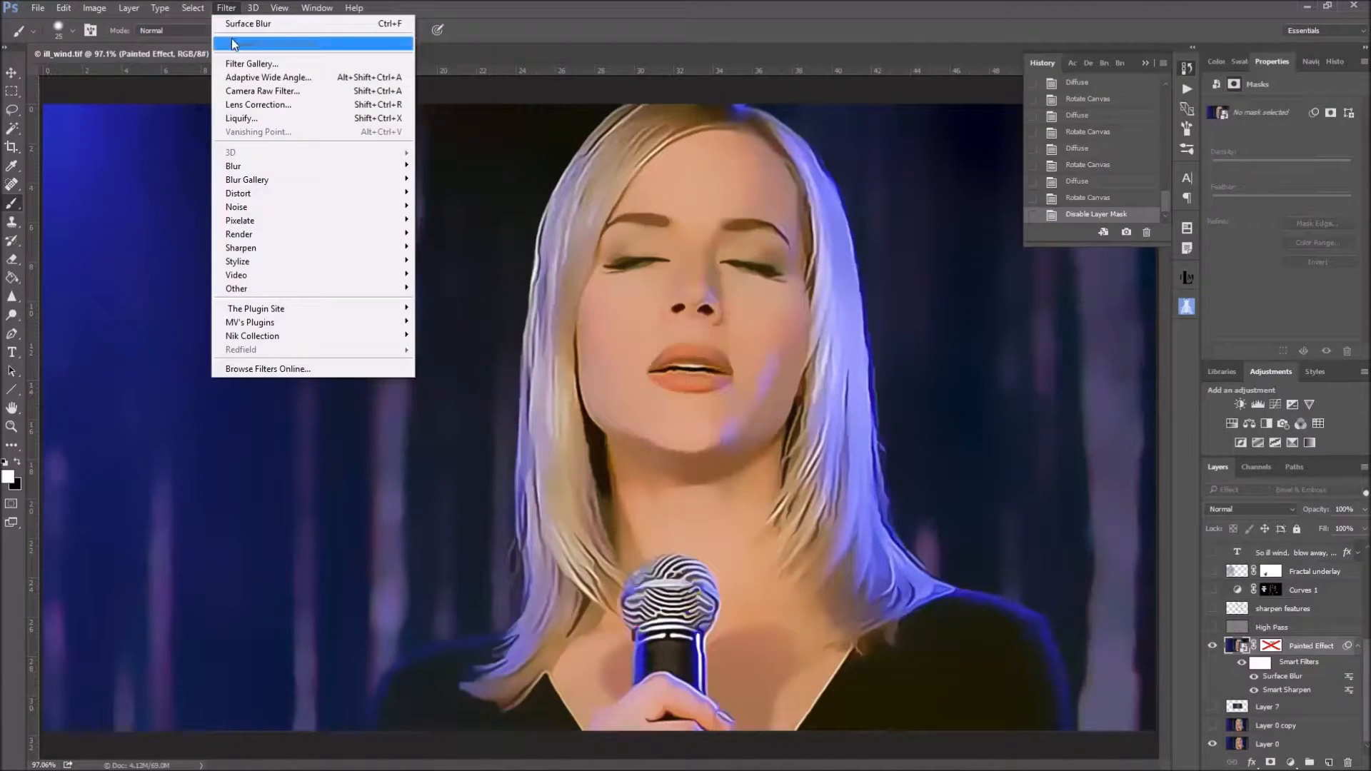
mouse_move(135, 13)
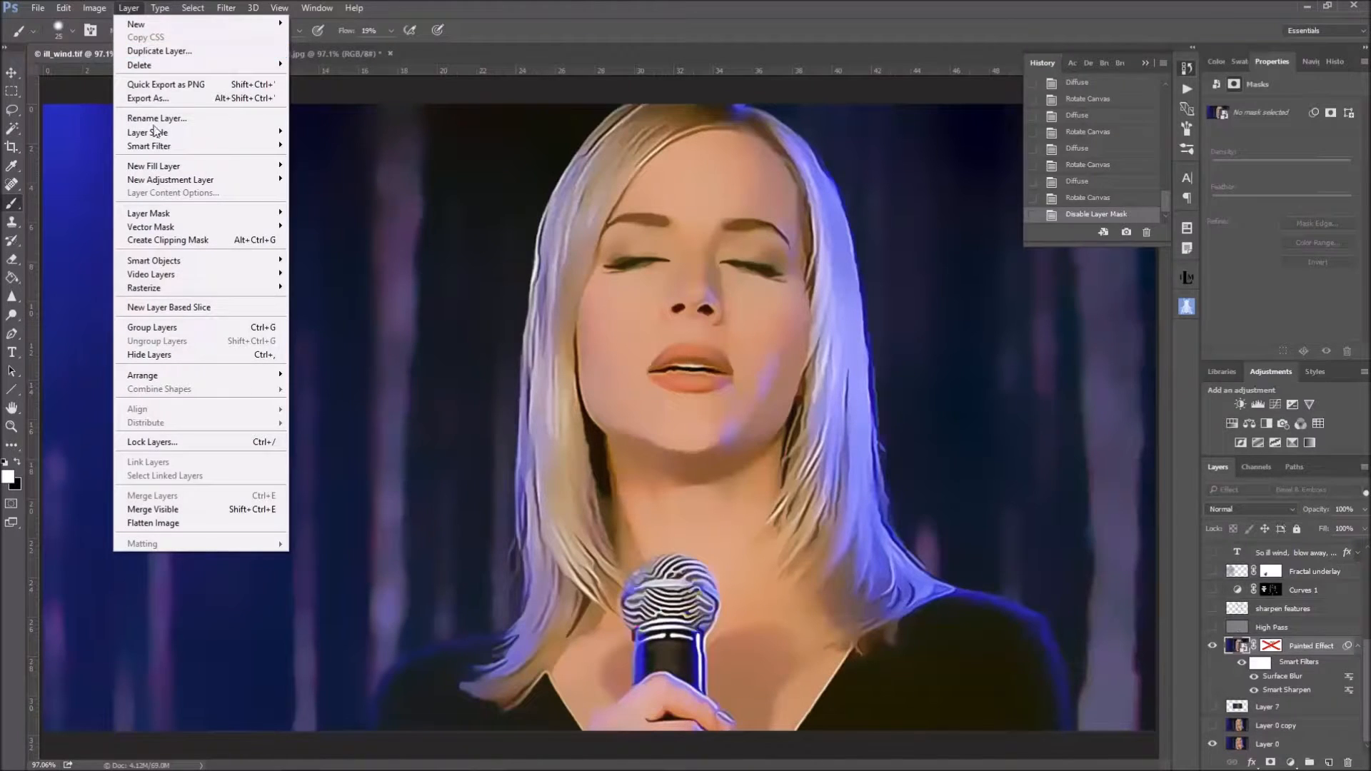
Review the Surface Blur and Smart Sharpen filter settings on the Painted Effect layer and return to the Disable Layer Mask history state.
click(1298, 641)
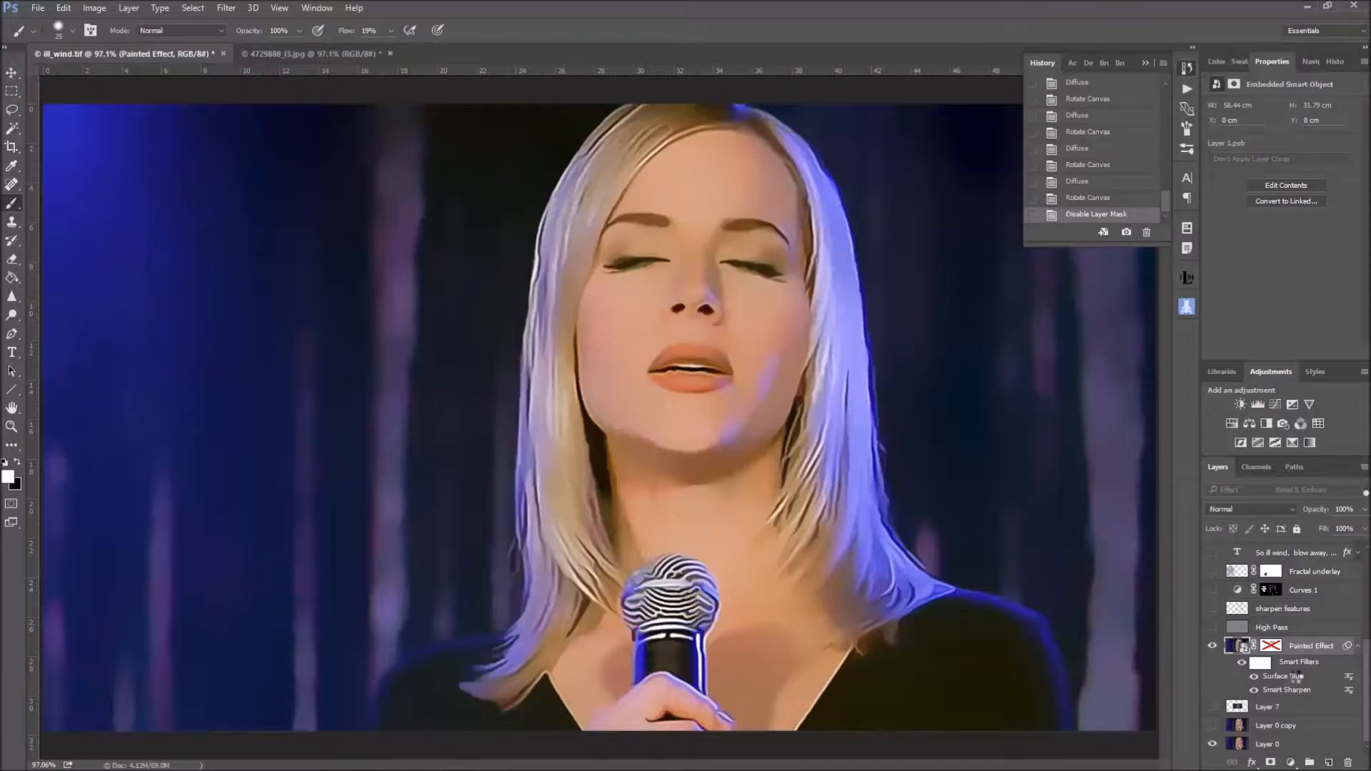
double_click(1295, 676)
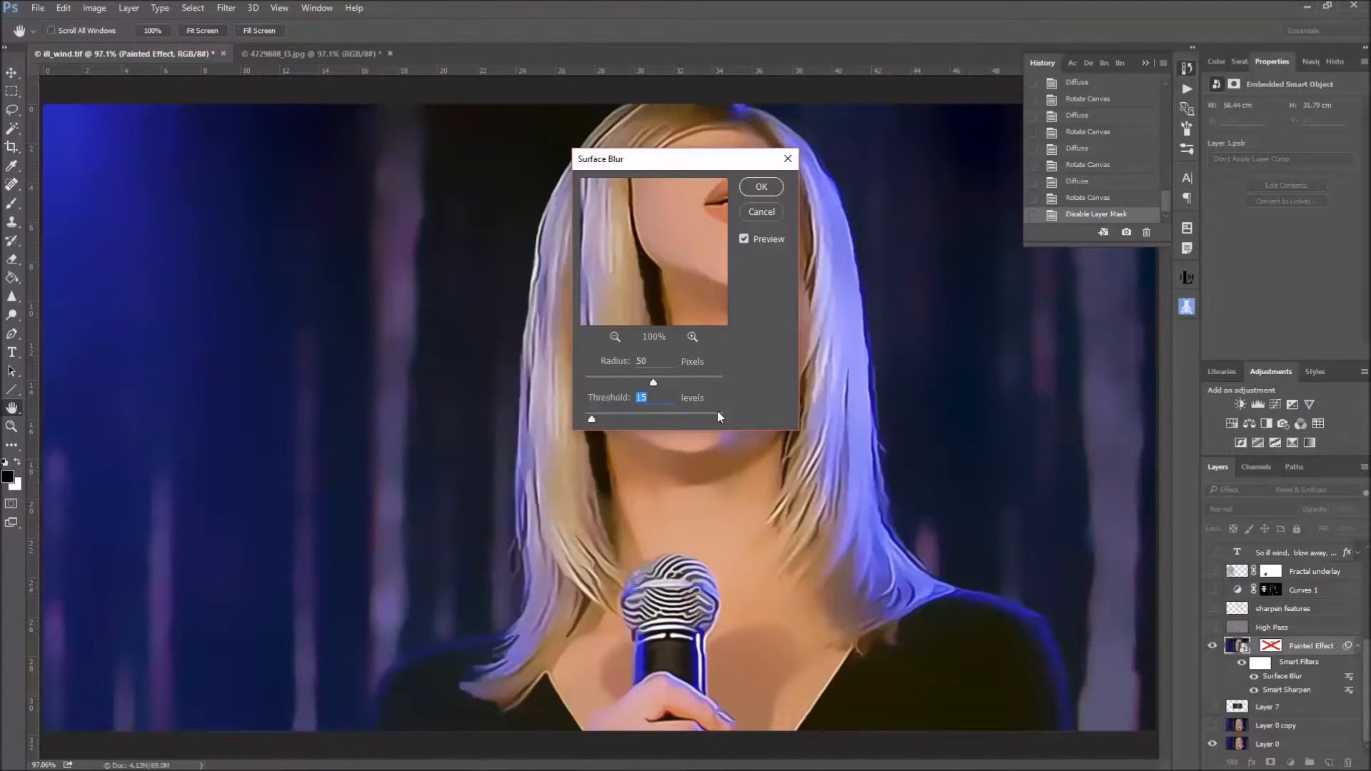
click(762, 187)
double_click(1297, 692)
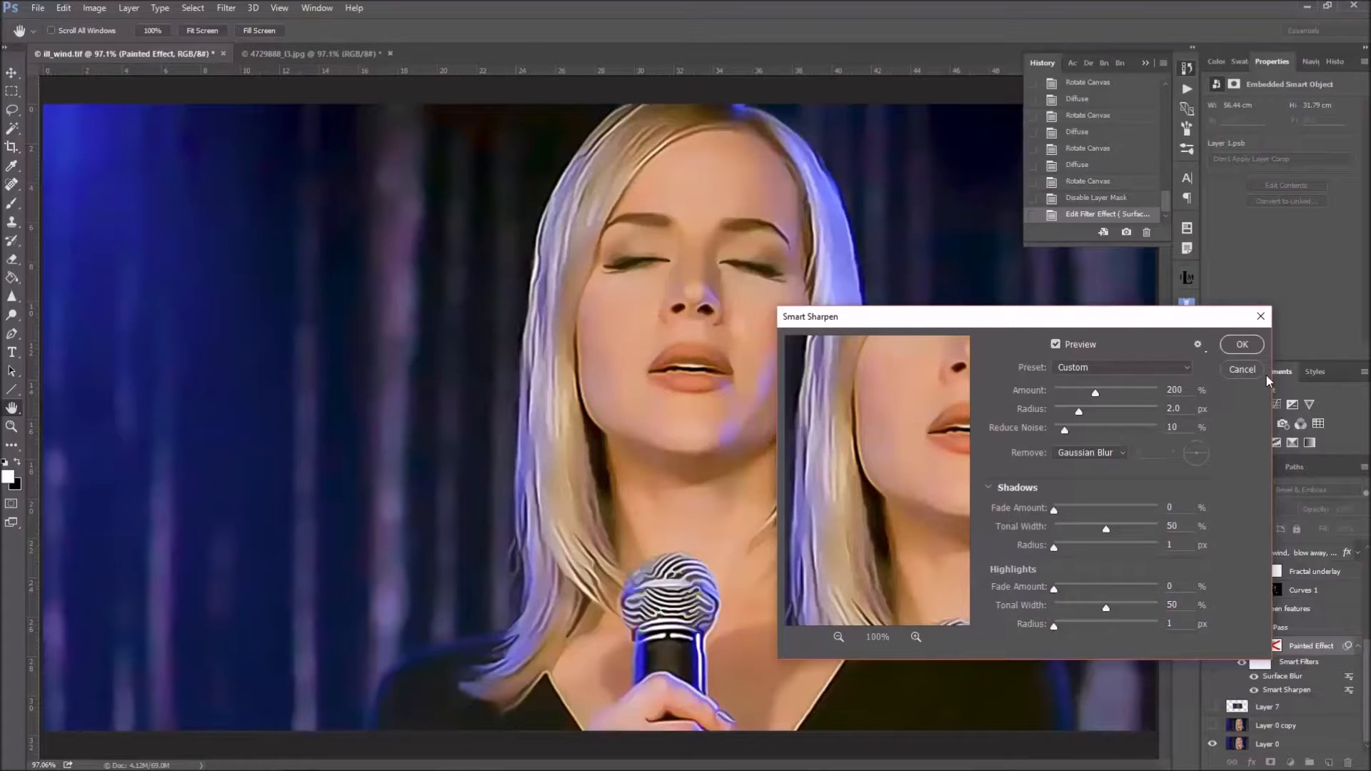
click(1243, 346)
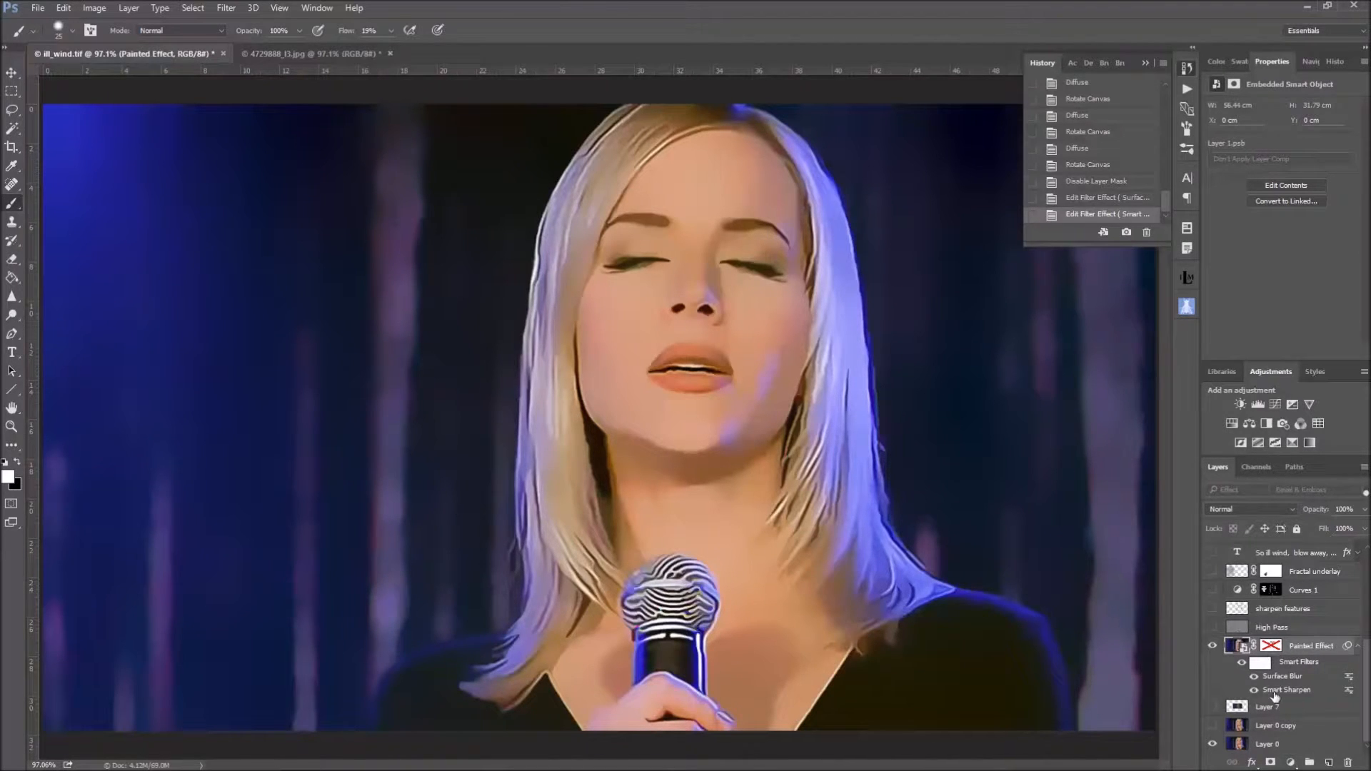
click(1102, 198)
click(1099, 182)
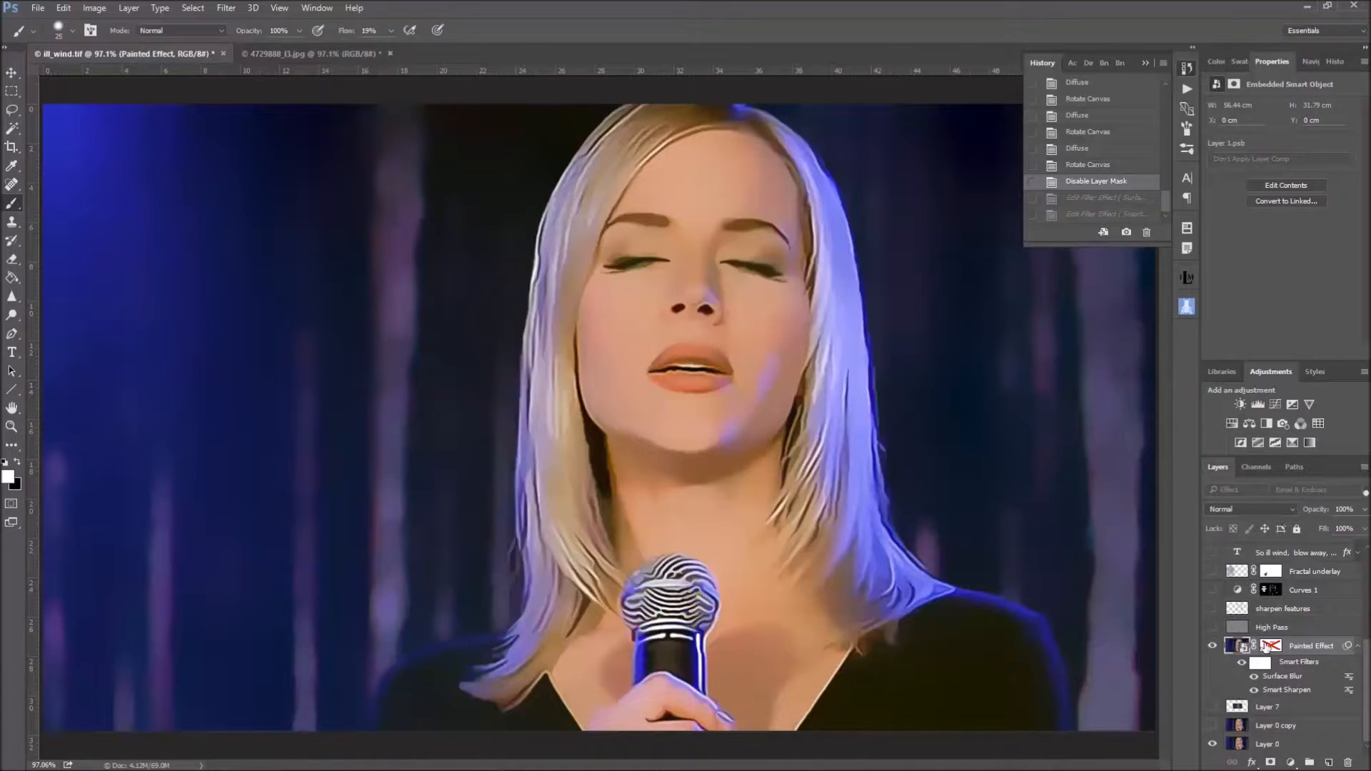
Examine the Painted Effect layer mask on its own in the canvas and return to the normal image view.
click(1274, 647)
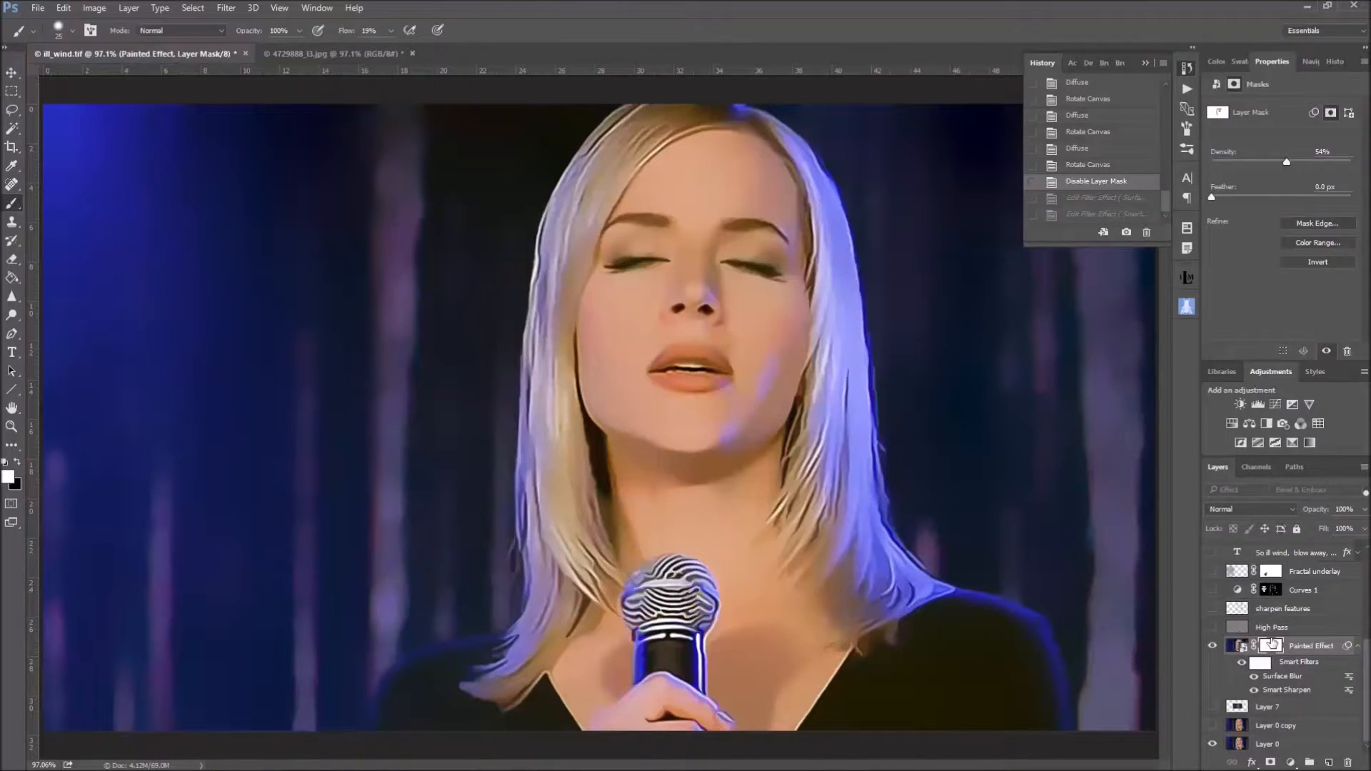
alt+click(1272, 646)
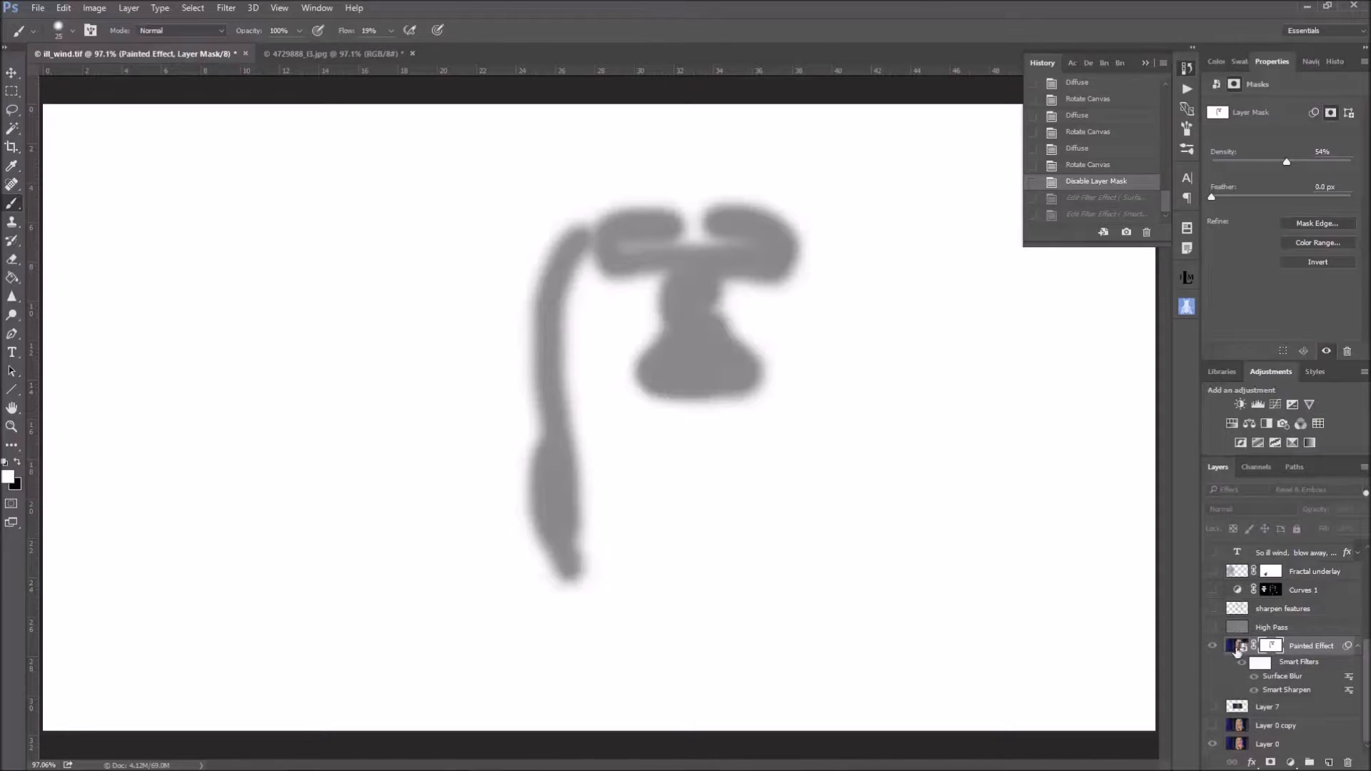
alt+click(1272, 647)
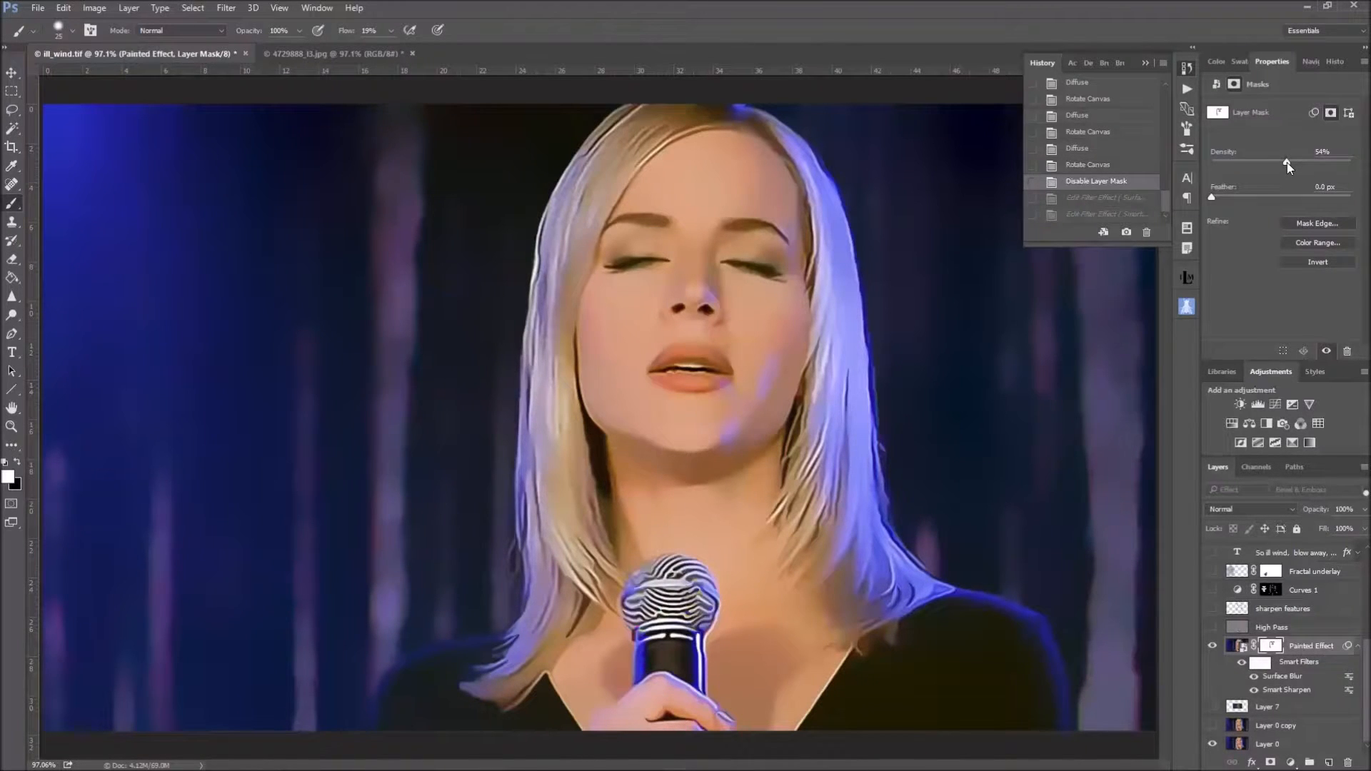
Try a higher density of 72% on the Painted Effect layer mask and revert to the Disable Layer Mask history state.
drag(1287, 162, 1361, 168)
drag(1361, 167, 1313, 161)
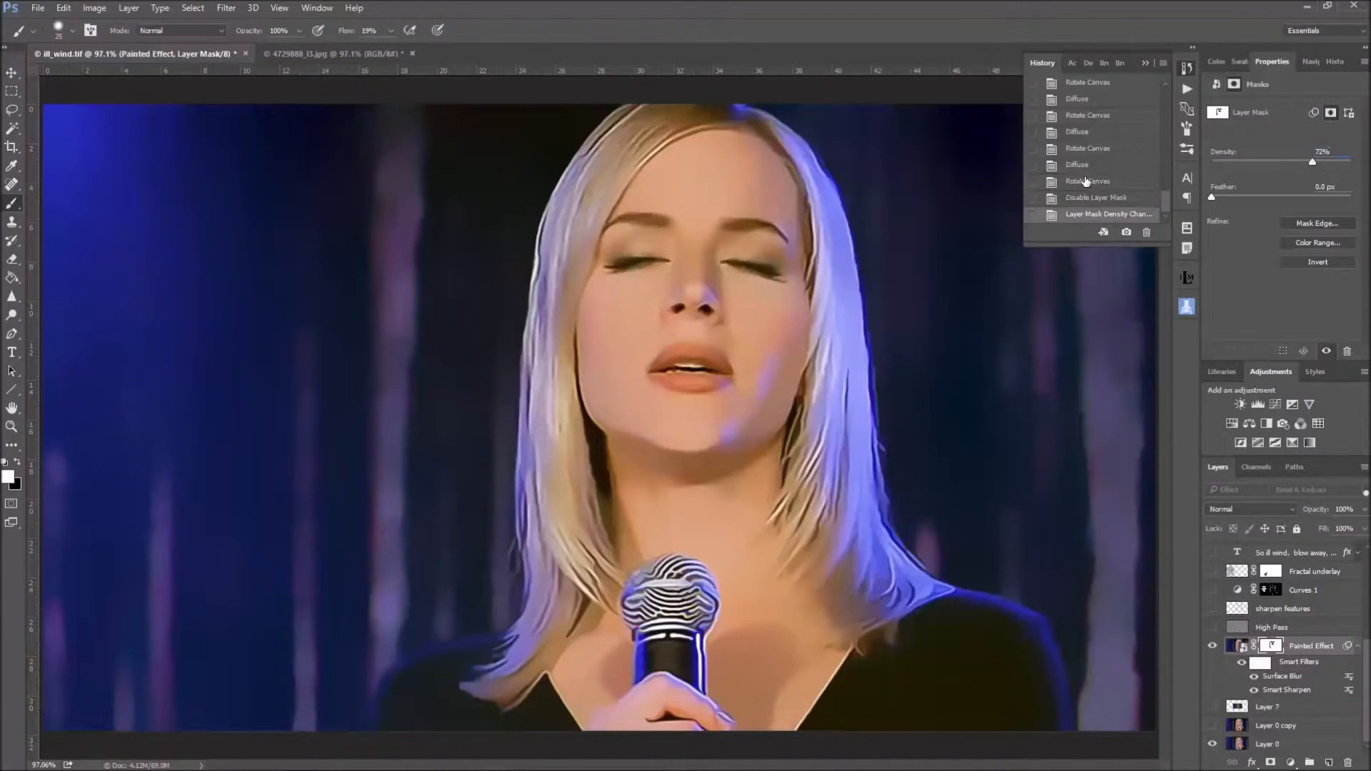
click(1112, 199)
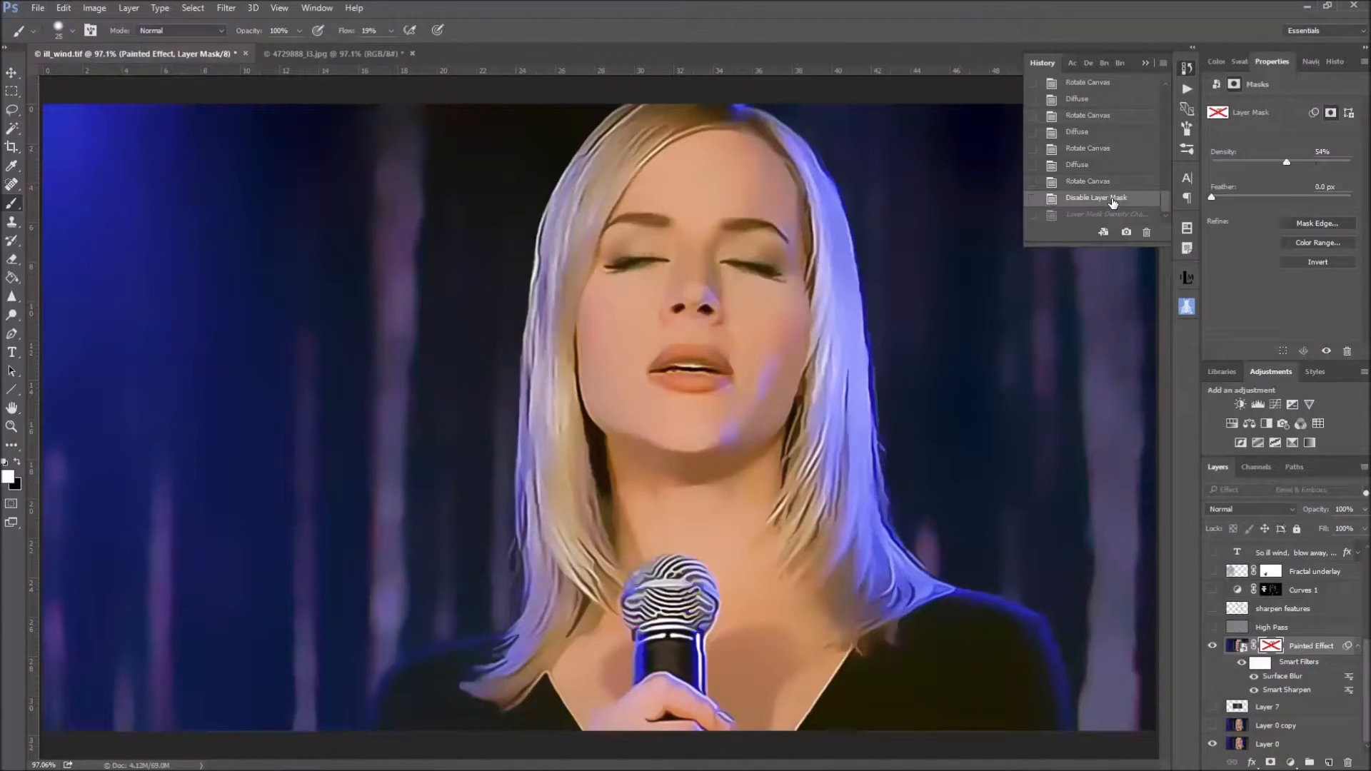
Enable the Painted Effect layer mask, switching it off and on again to compare its effect on the face.
shift+click(1274, 645)
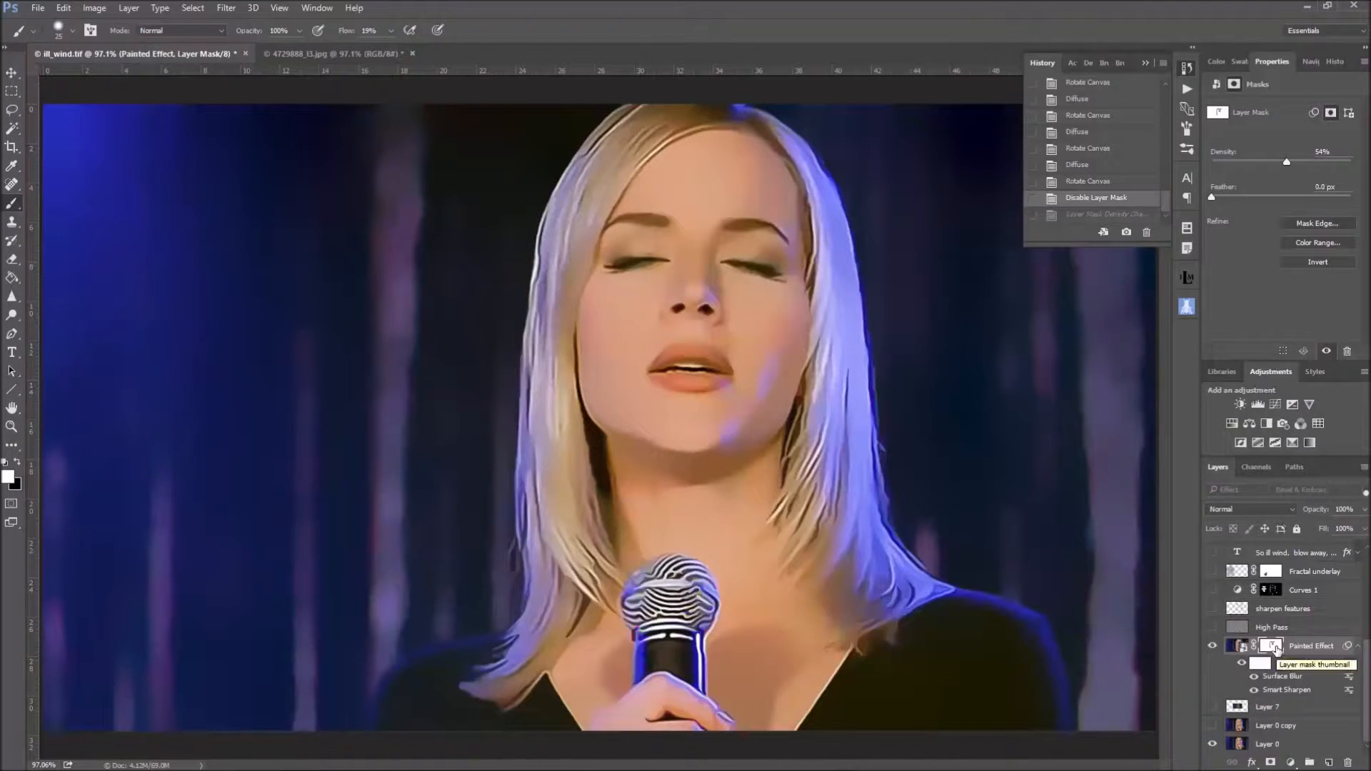
shift+click(1274, 646)
shift+click(1274, 647)
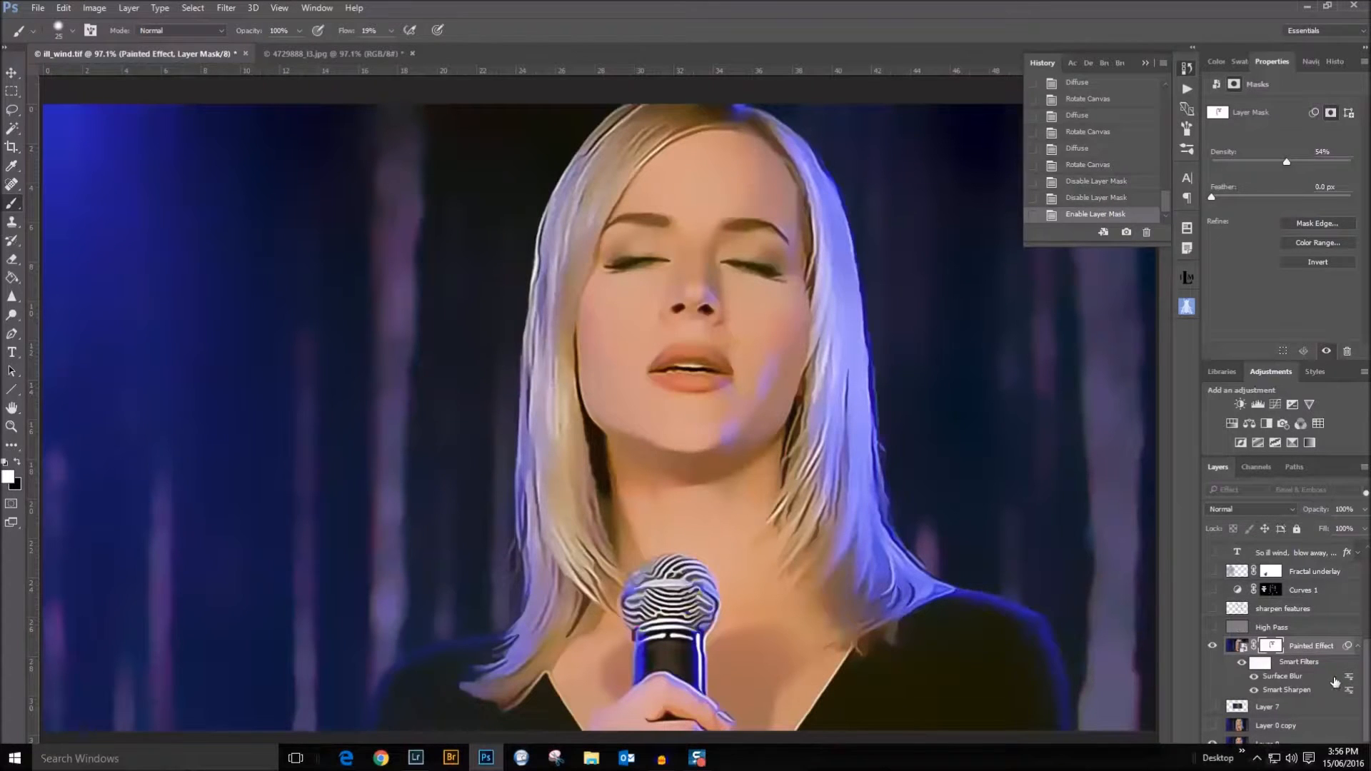
Make the High Pass layer above Painted Effect visible and select it.
click(1212, 627)
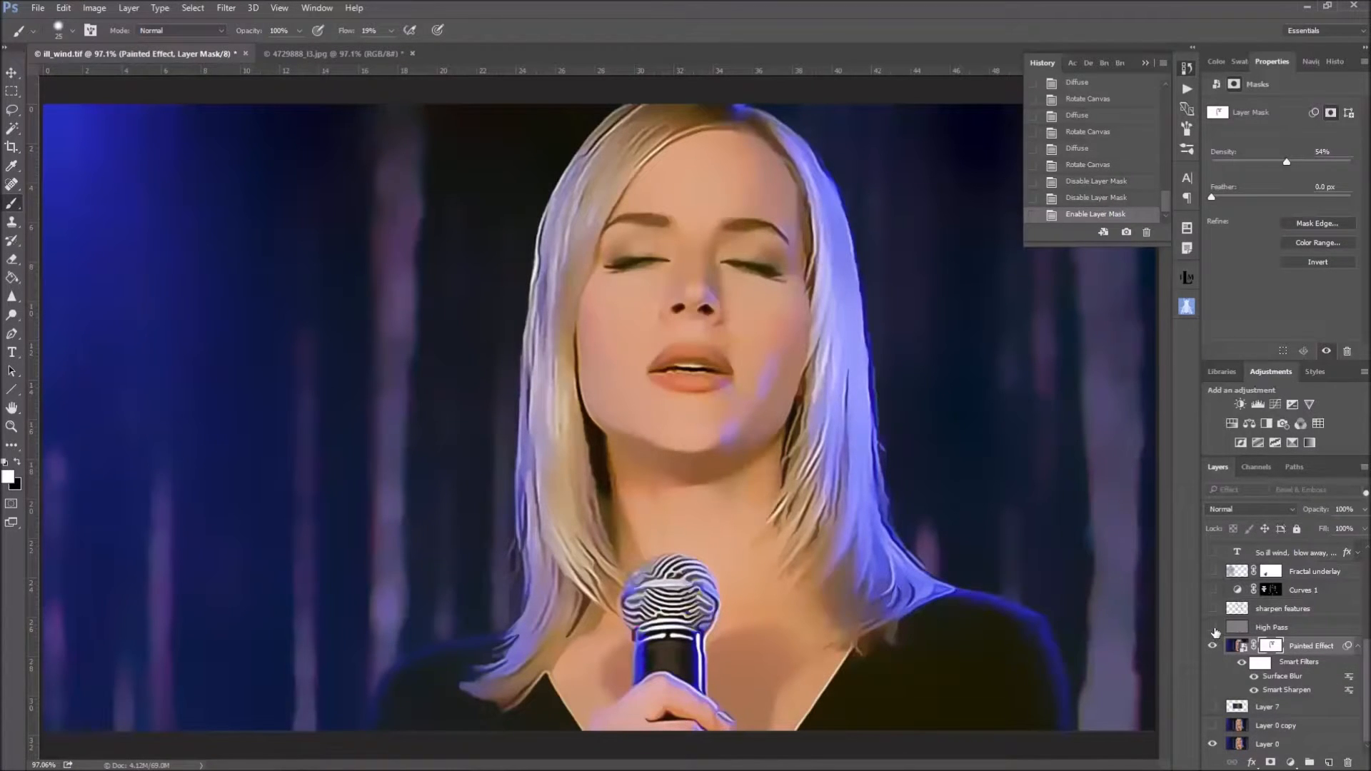
click(1242, 629)
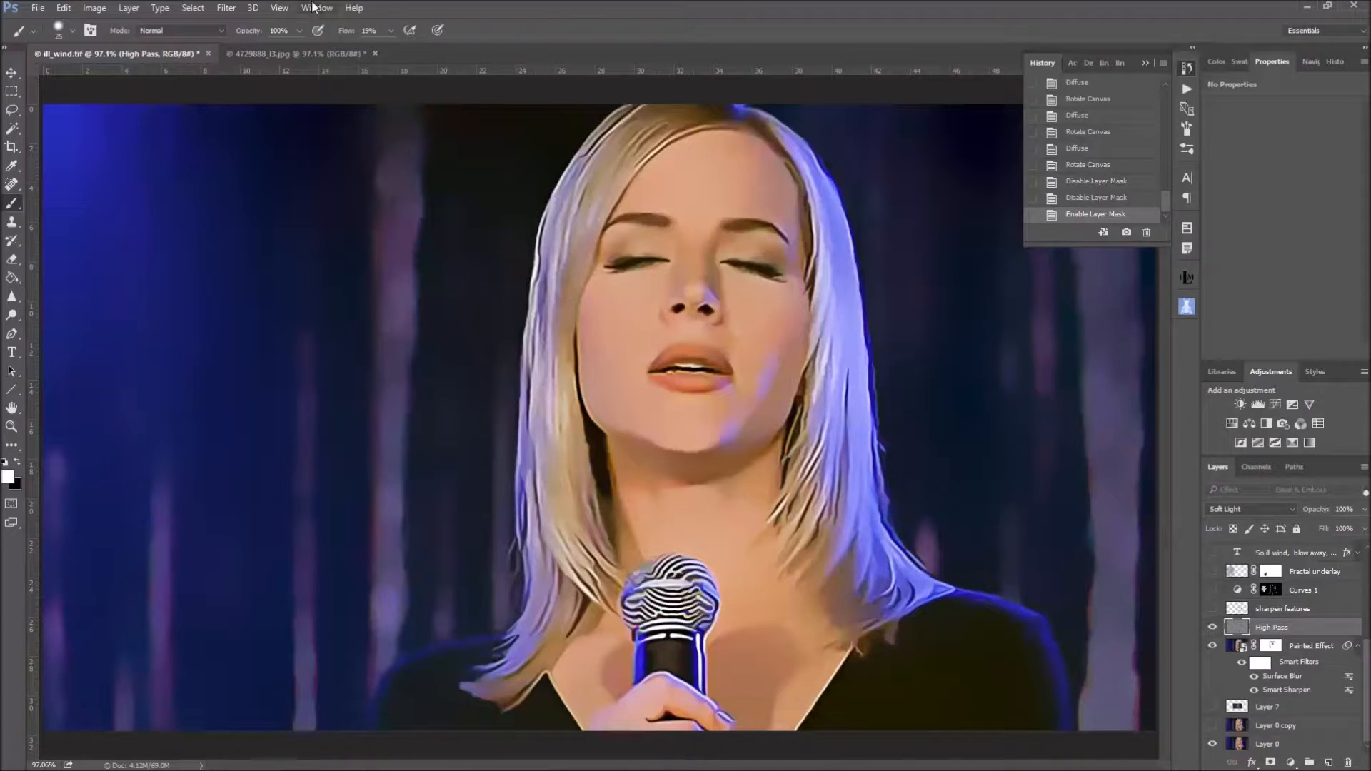
Try the High Pass filter with a radius of 8.6 pixels on the High Pass layer and cancel it.
click(225, 8)
mouse_move(254, 275)
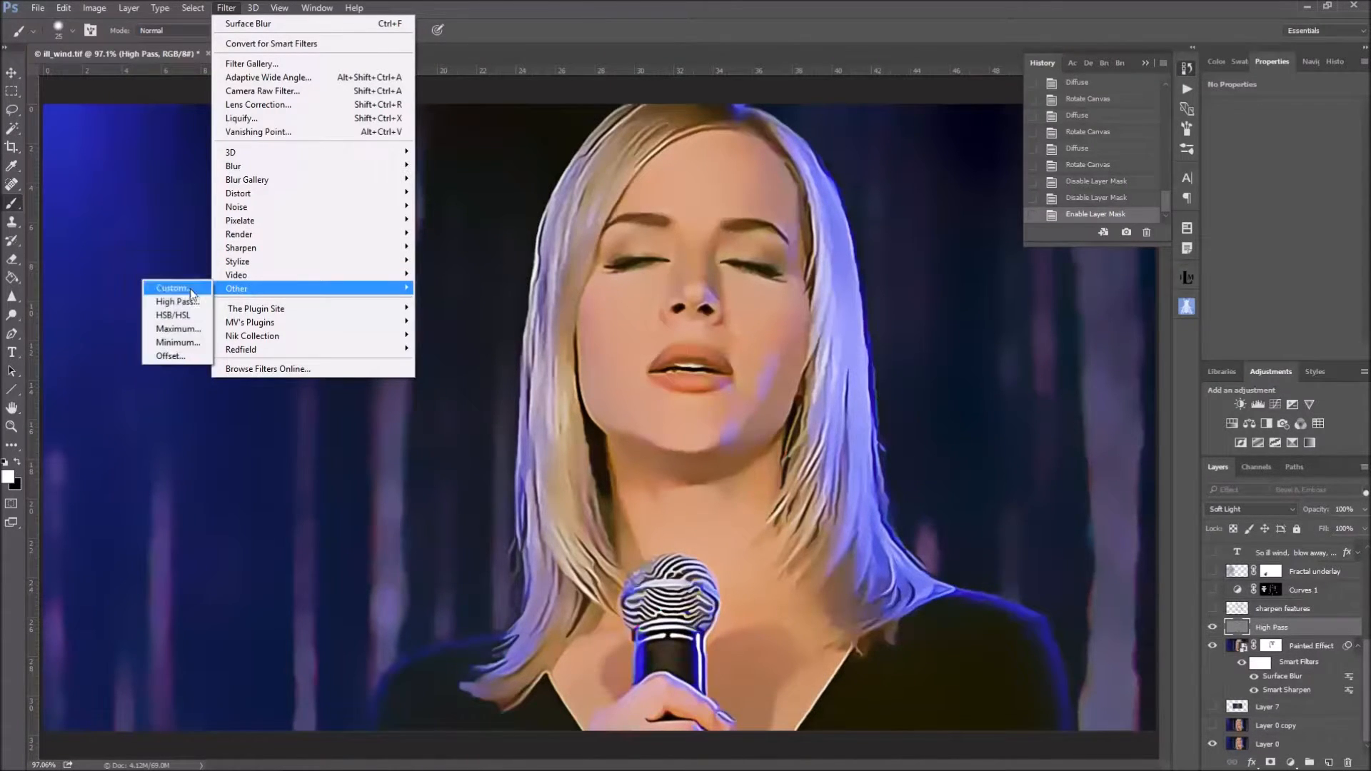
click(173, 301)
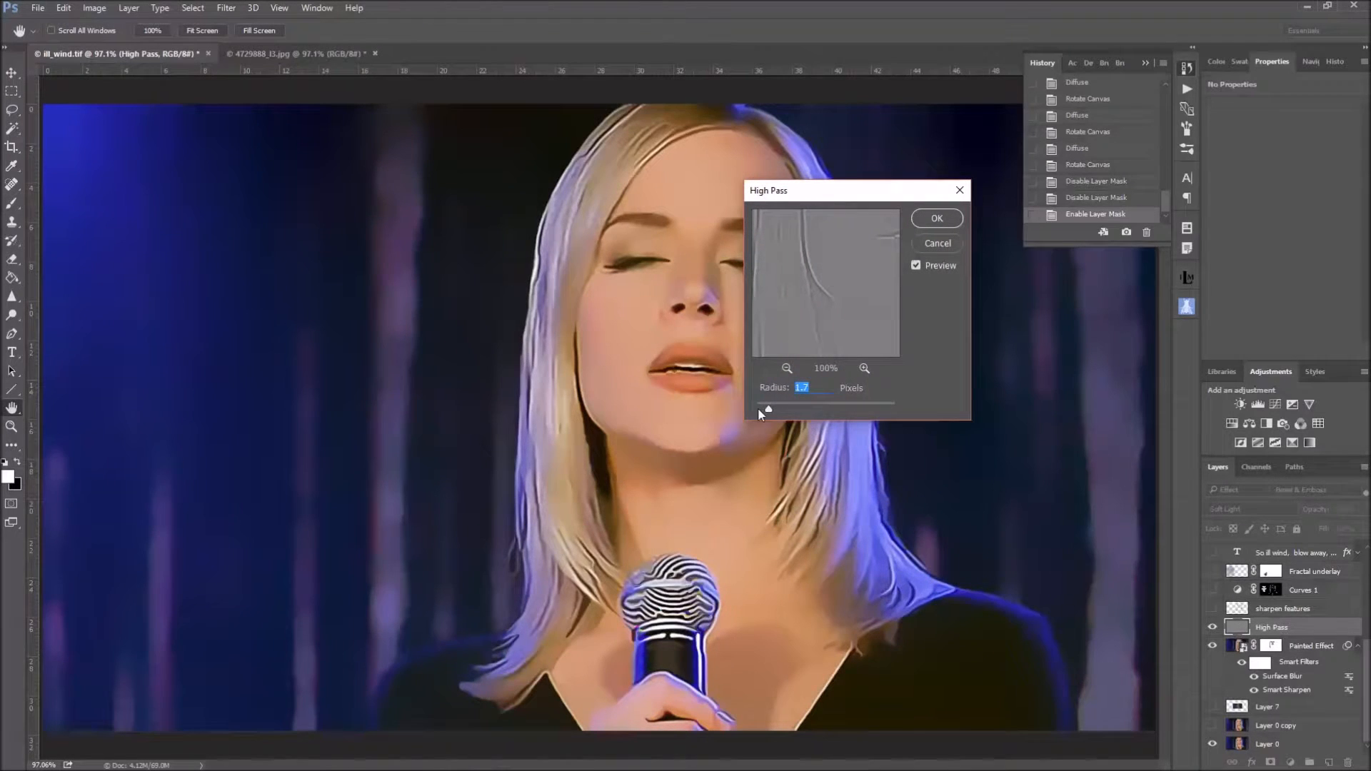
drag(766, 412, 803, 408)
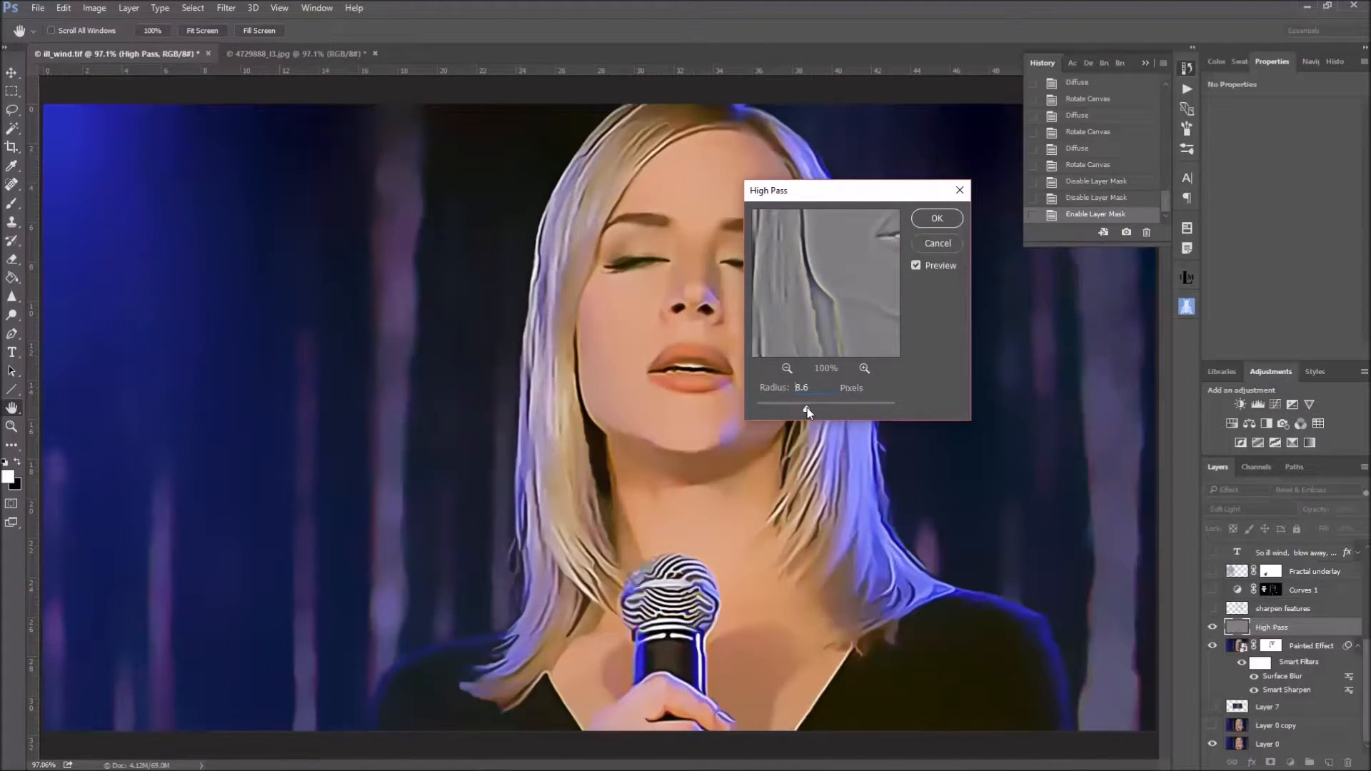
drag(807, 409, 808, 409)
click(940, 249)
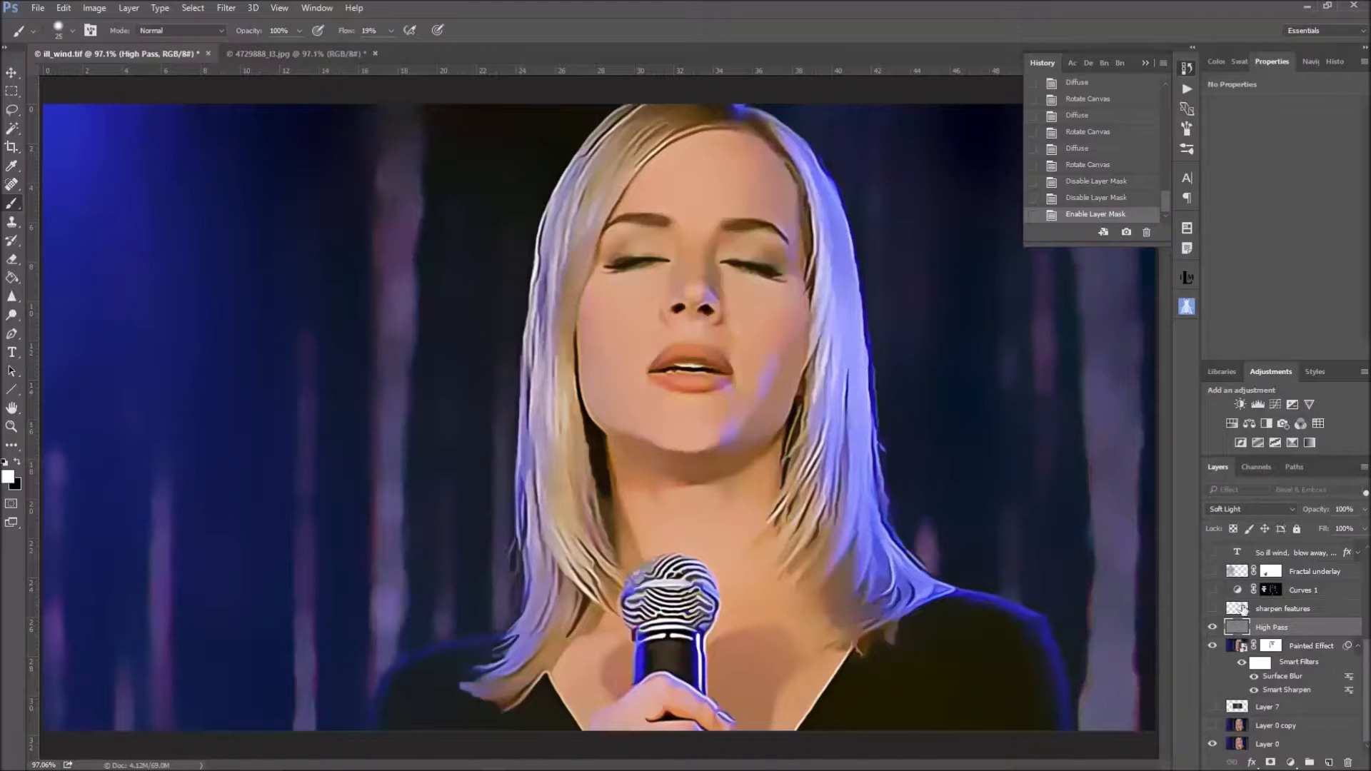
Switch the High Pass layer off and on twice to compare its effect on the portrait.
click(1213, 627)
click(1213, 628)
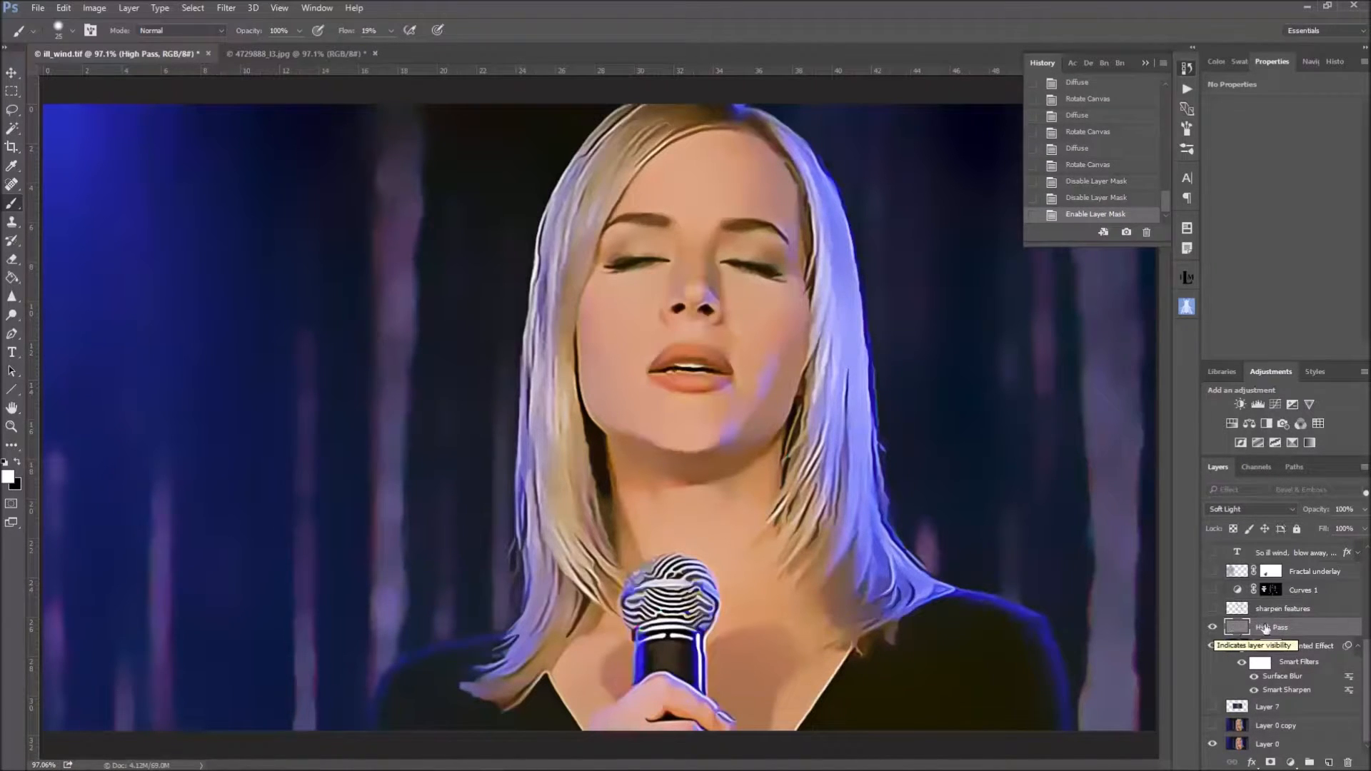
click(1212, 628)
click(1212, 628)
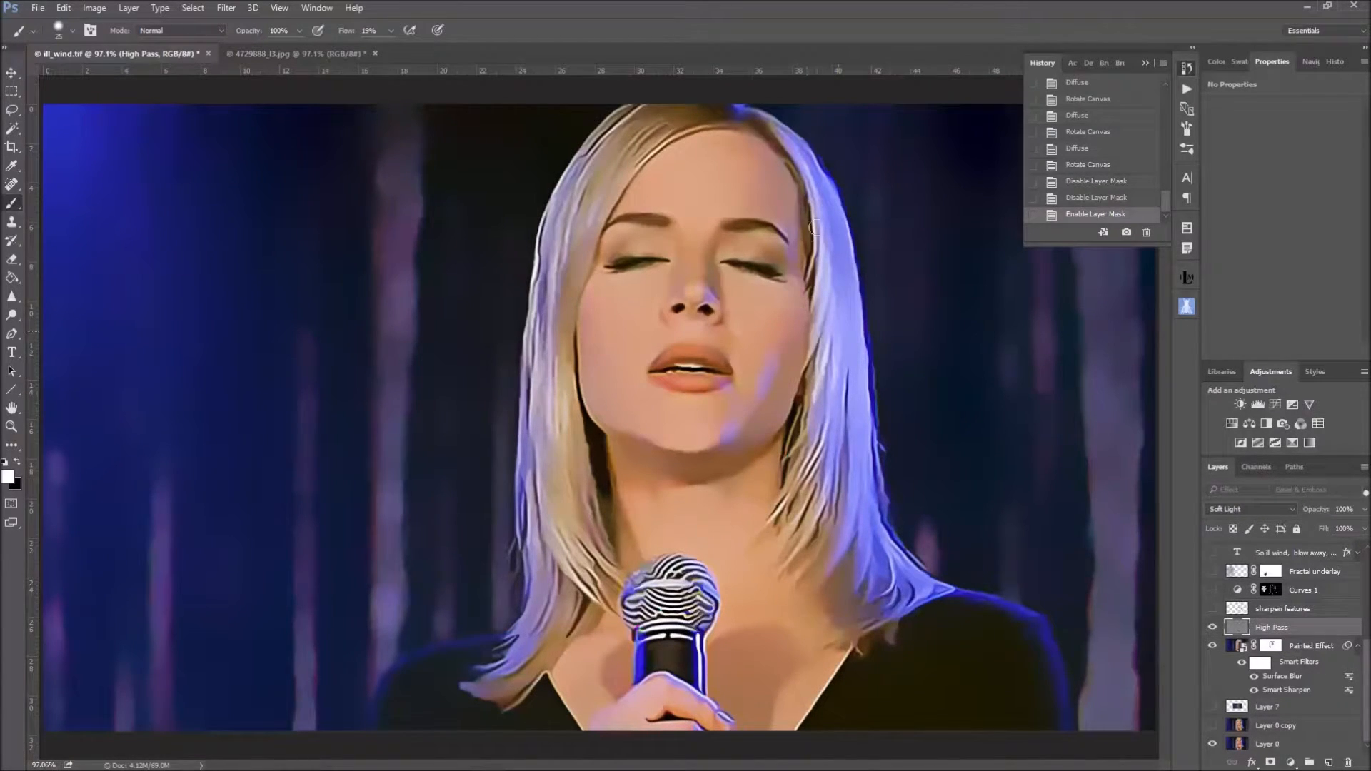
Make the sharpen features layer visible and select it with the Sharpen tool active.
scroll(1345, 623, up, 1)
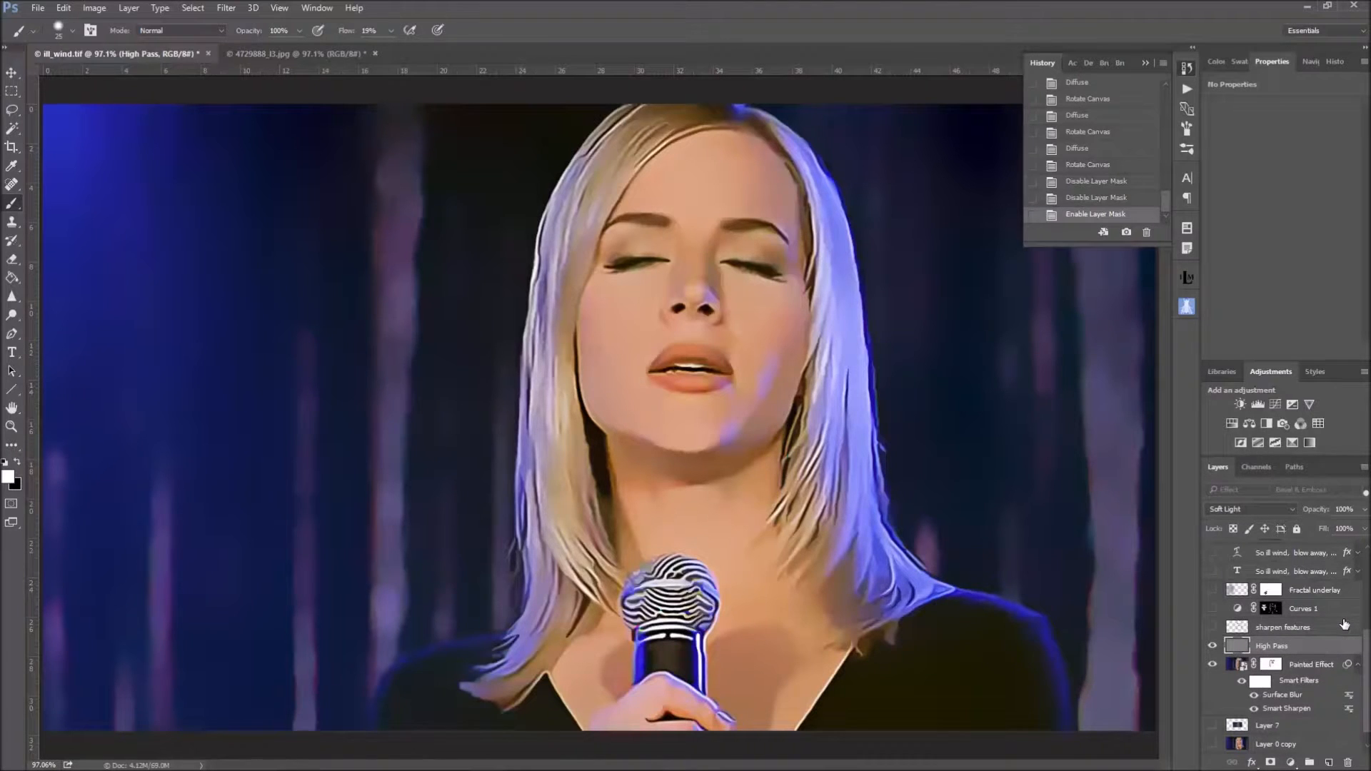
click(1210, 629)
click(11, 297)
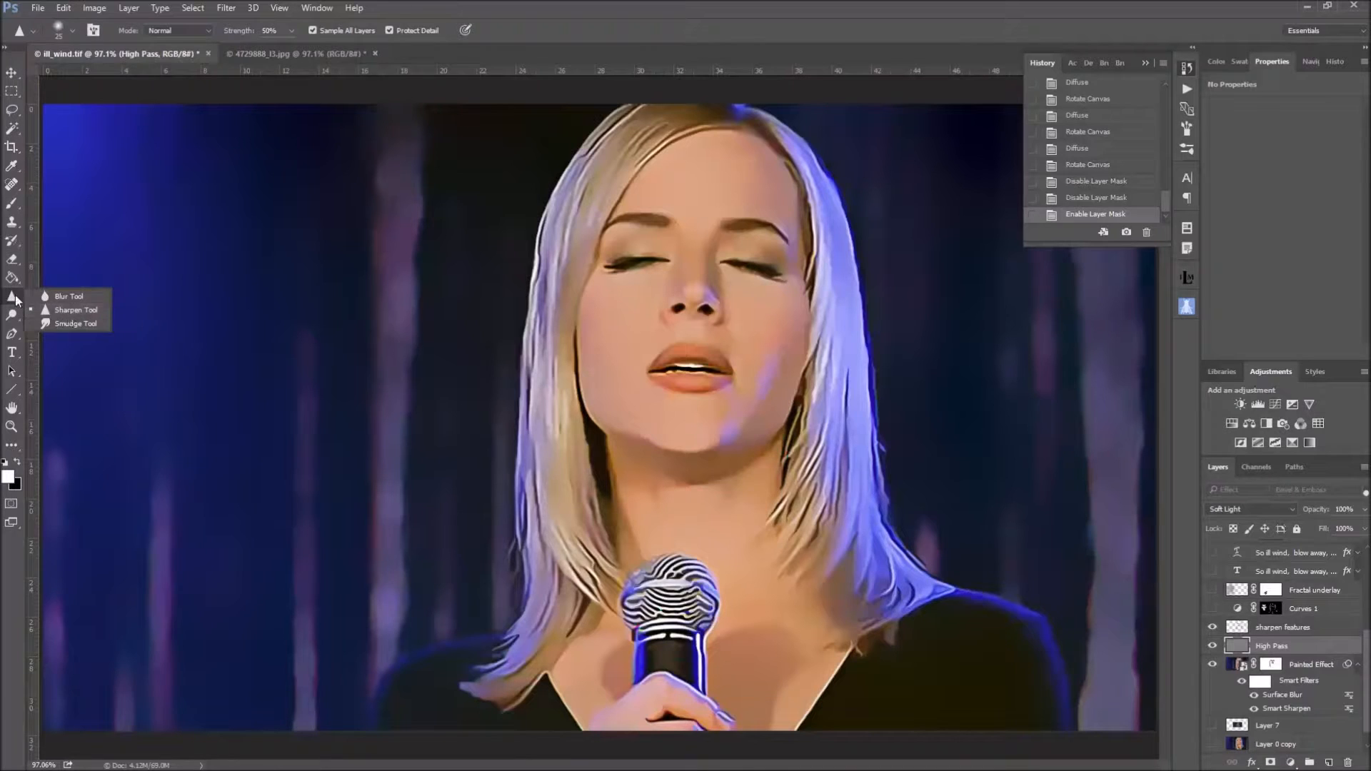
click(15, 300)
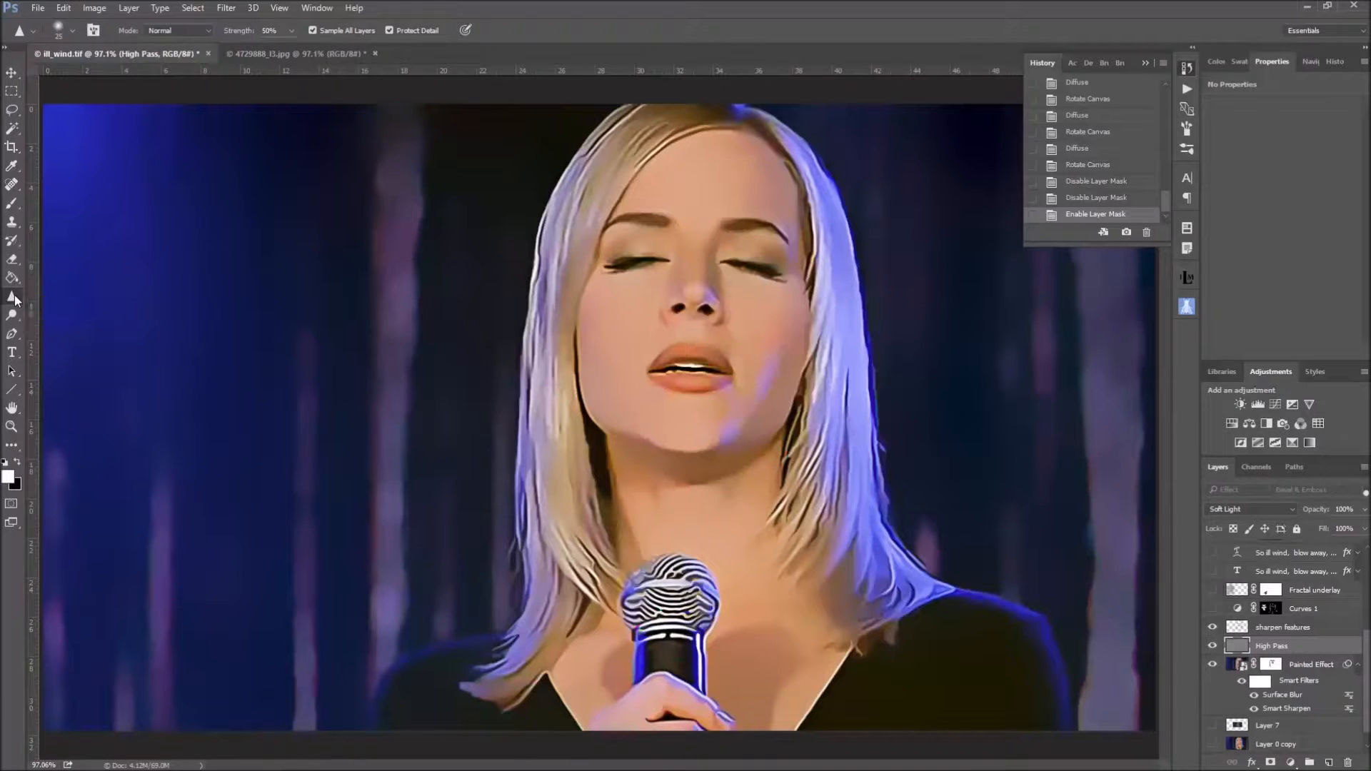
click(1328, 629)
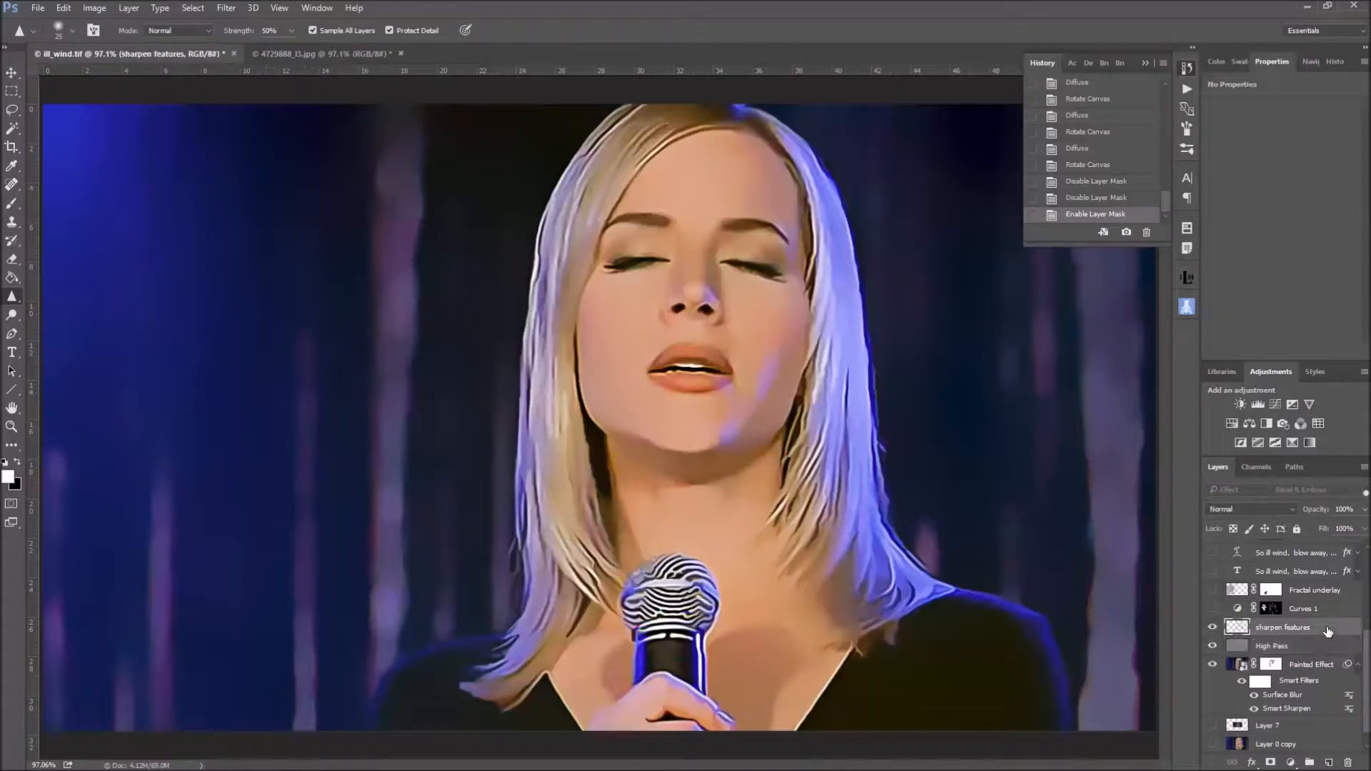
Review the Sharpen tool's blend mode options, then view the sharpen features layer on its own and restore the other layers.
click(212, 32)
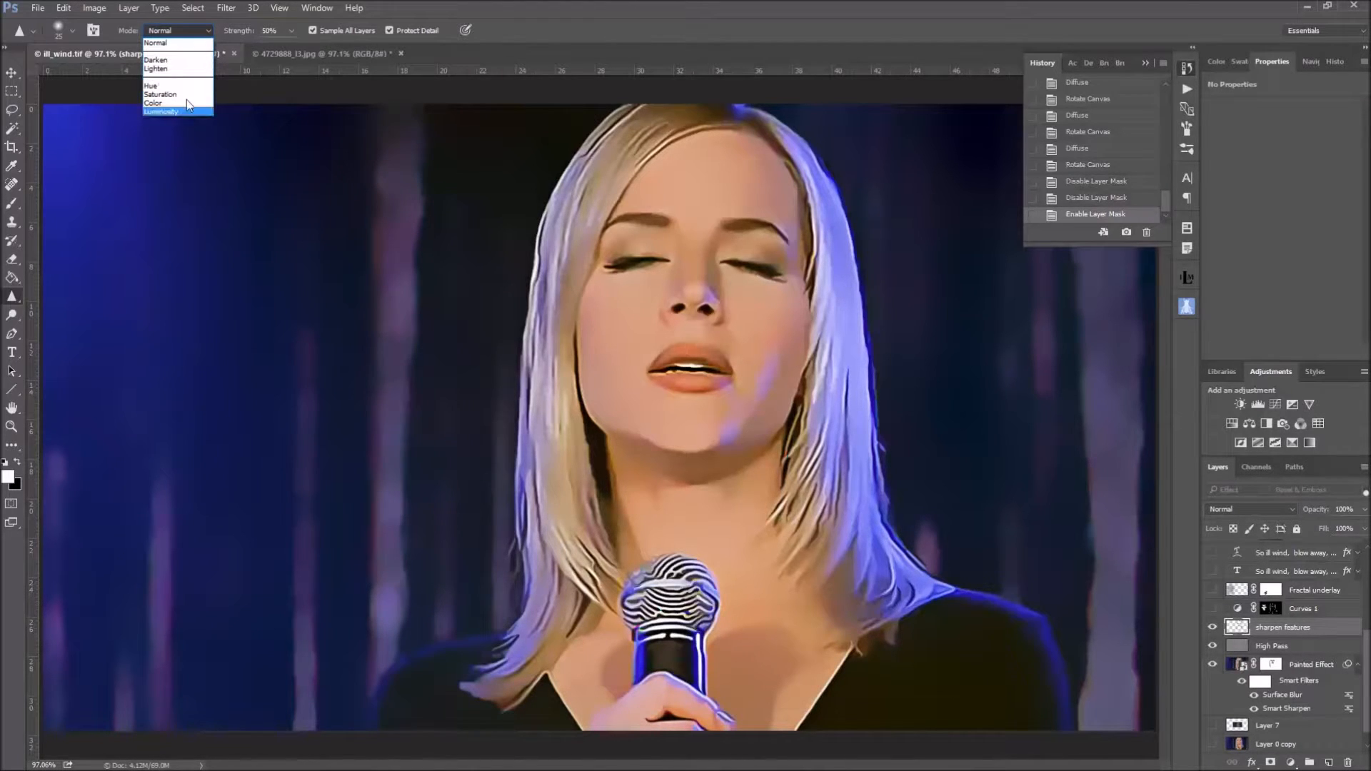
click(185, 33)
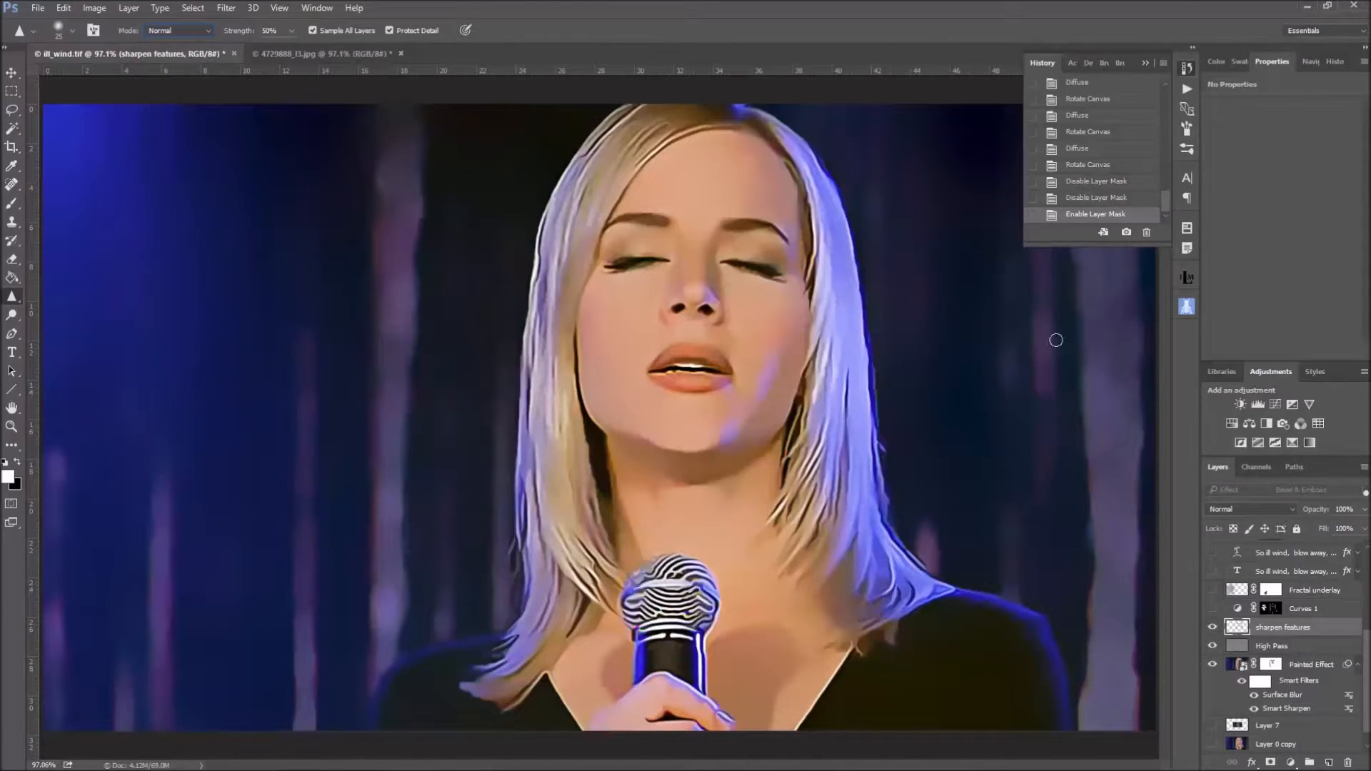
alt+click(1213, 628)
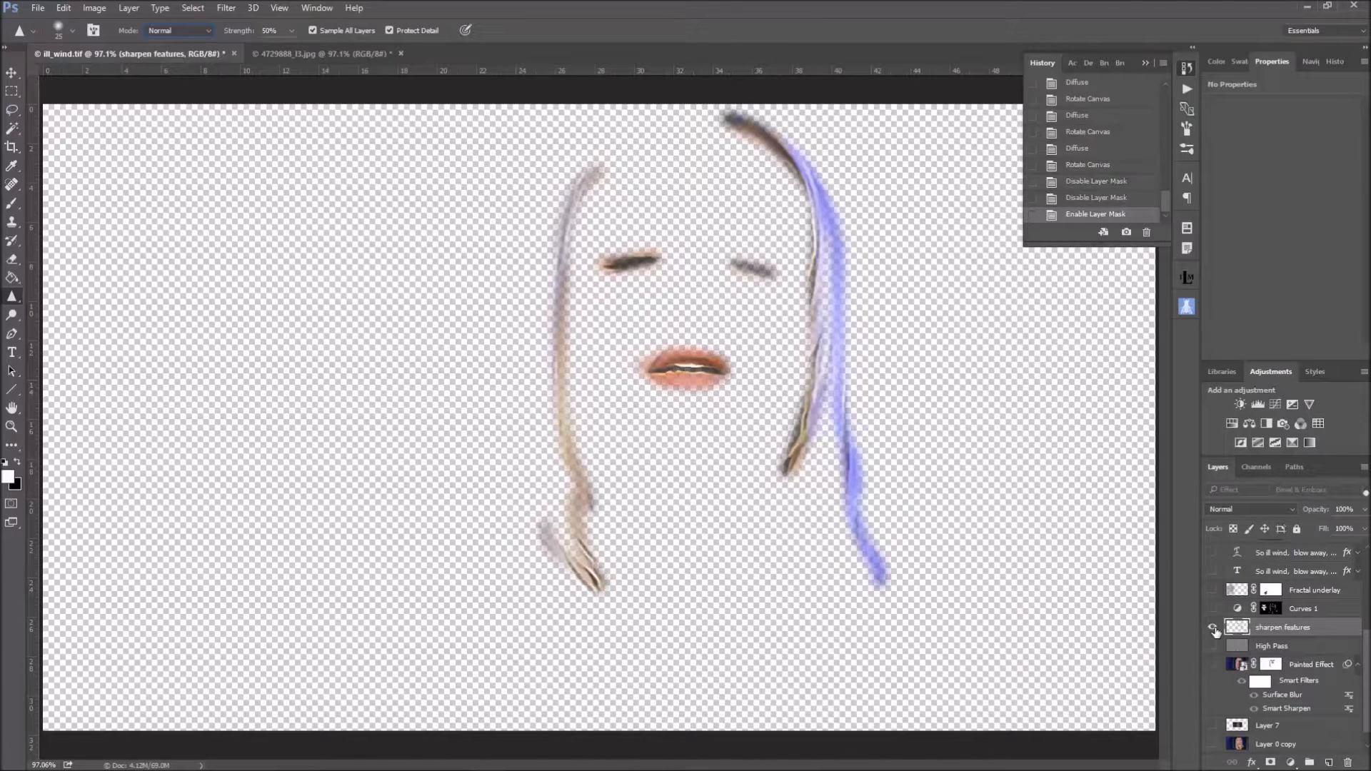
alt+click(1214, 629)
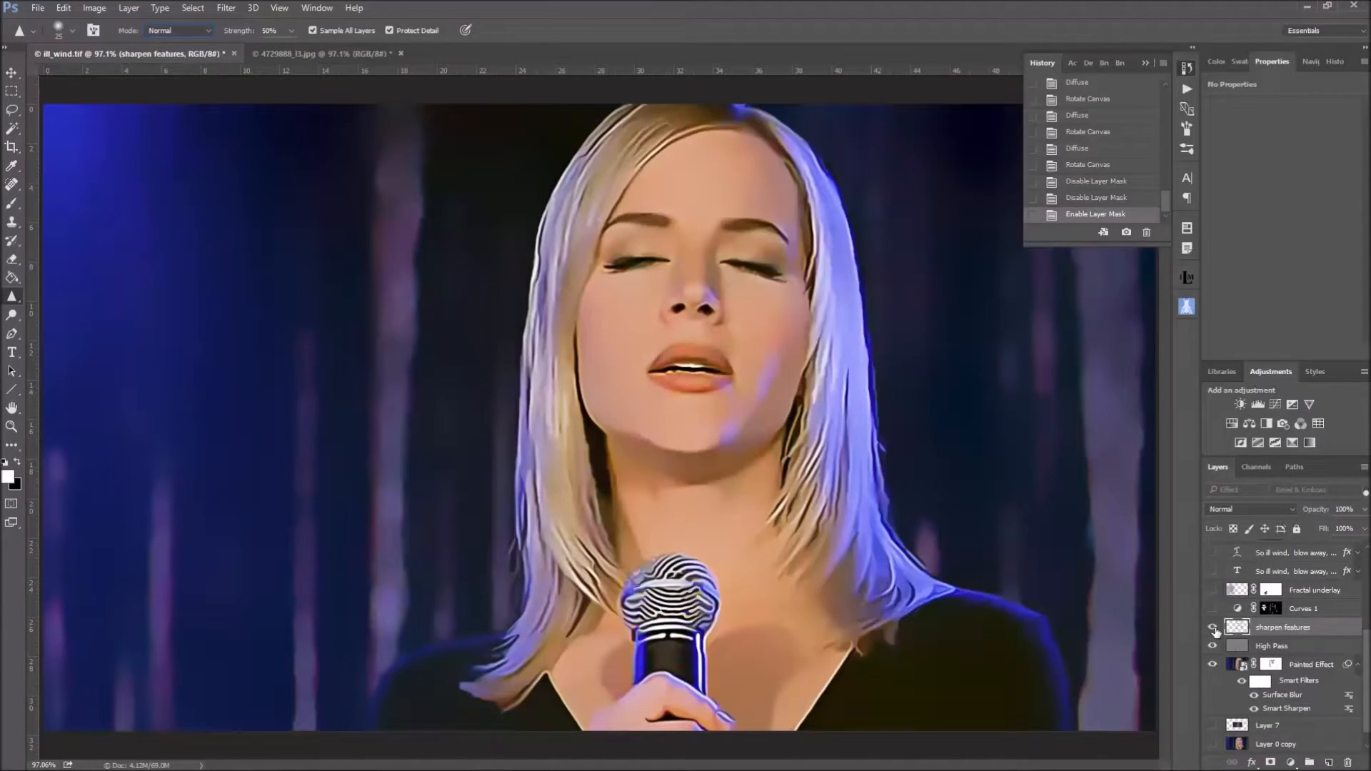
click(1213, 744)
scroll(1321, 751, down, 1)
click(1212, 725)
Make the Curves 1 adjustment layer visible and show its curve properties.
scroll(1319, 686, up, 3)
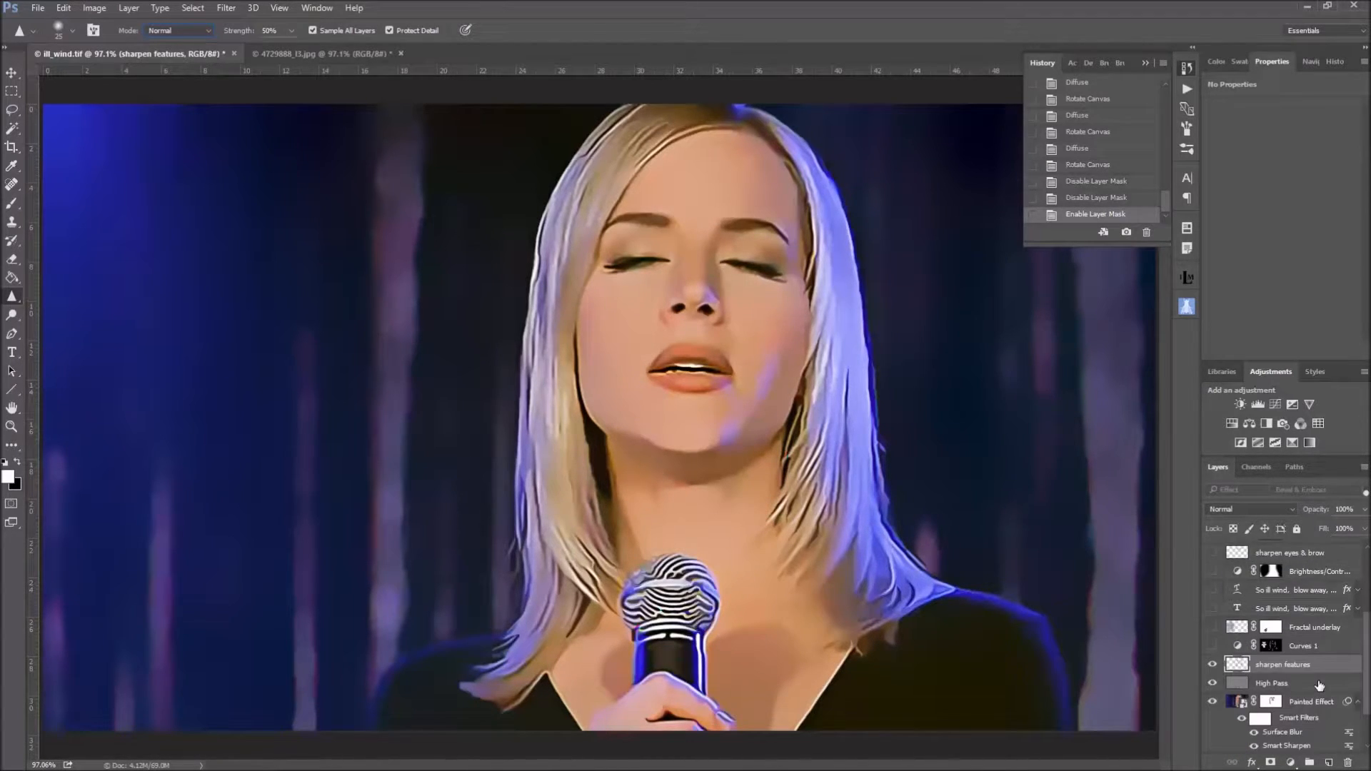
scroll(1319, 685, up, 1)
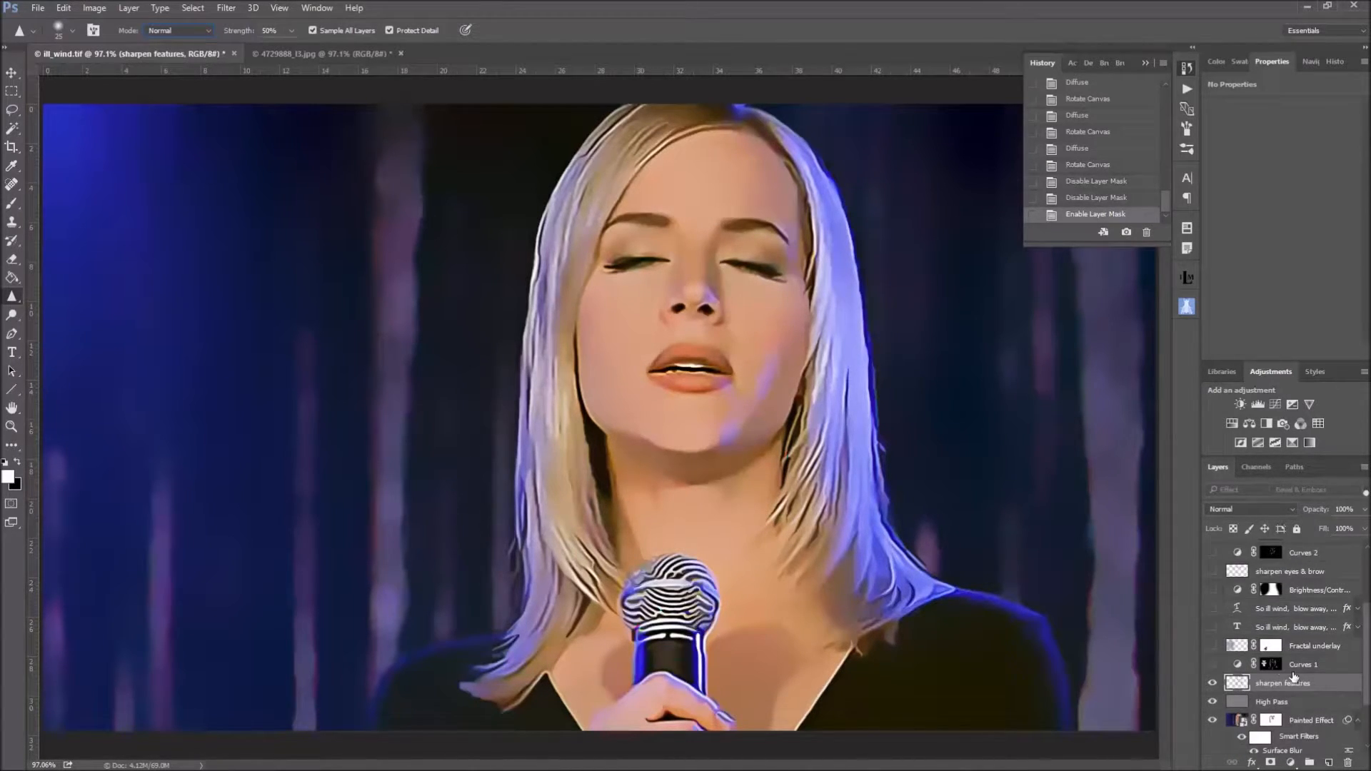
click(1213, 666)
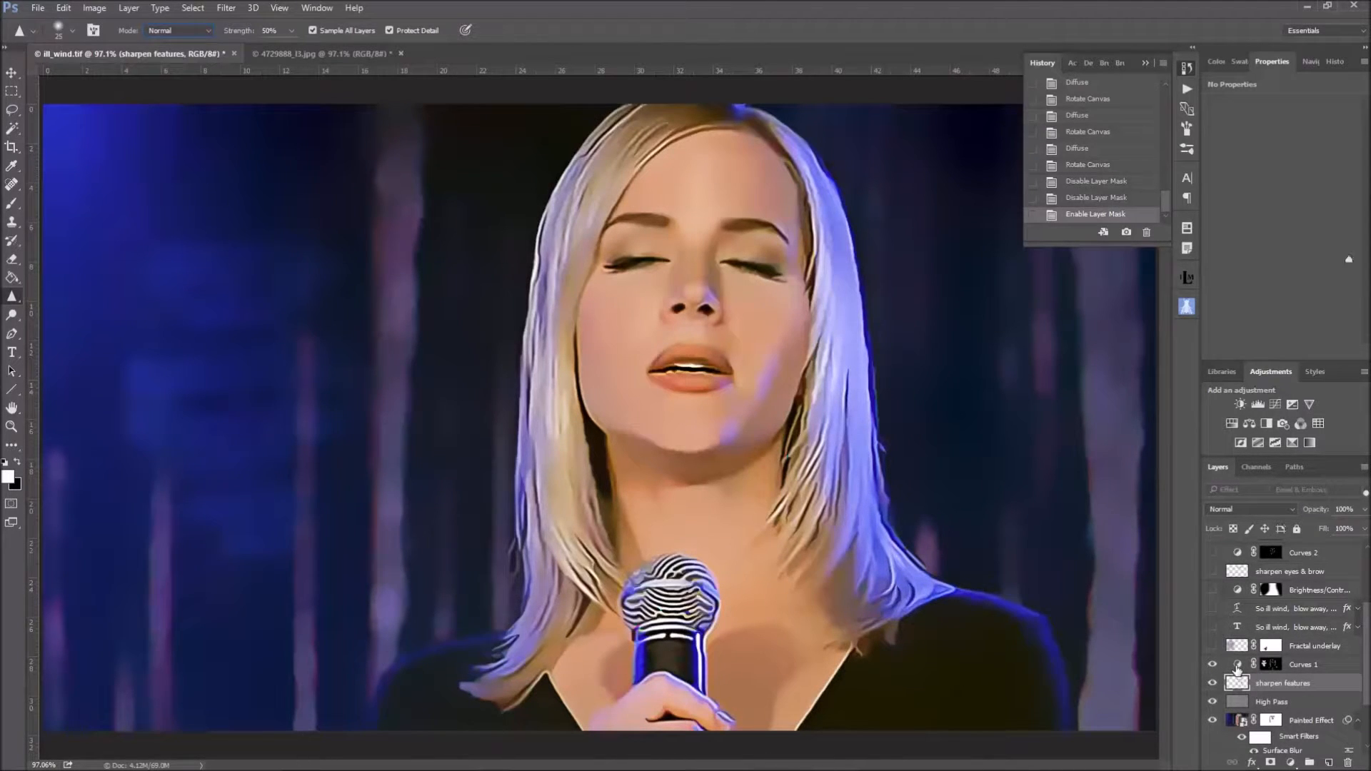
click(1237, 667)
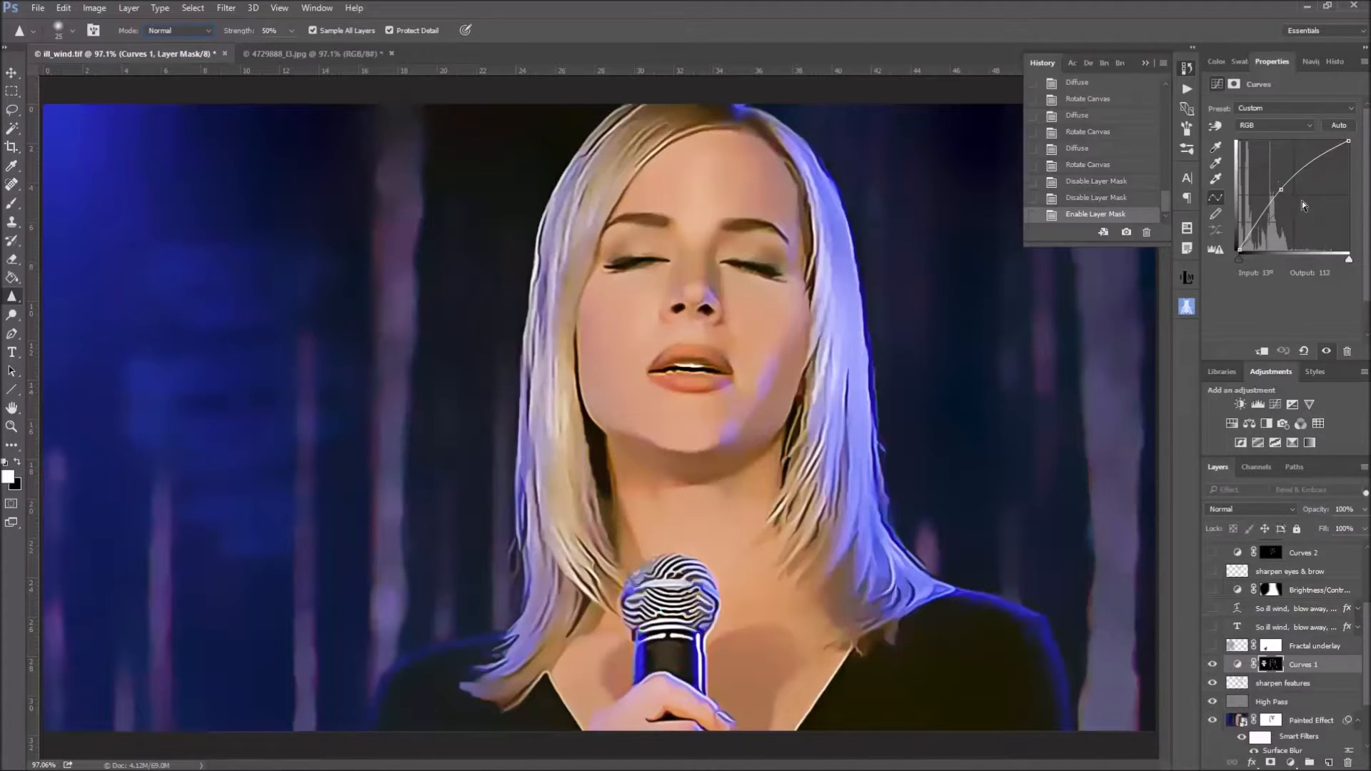
Disable and re-enable the Curves 1 layer mask to compare the brightening, and activate the Brush tool.
shift+click(1274, 665)
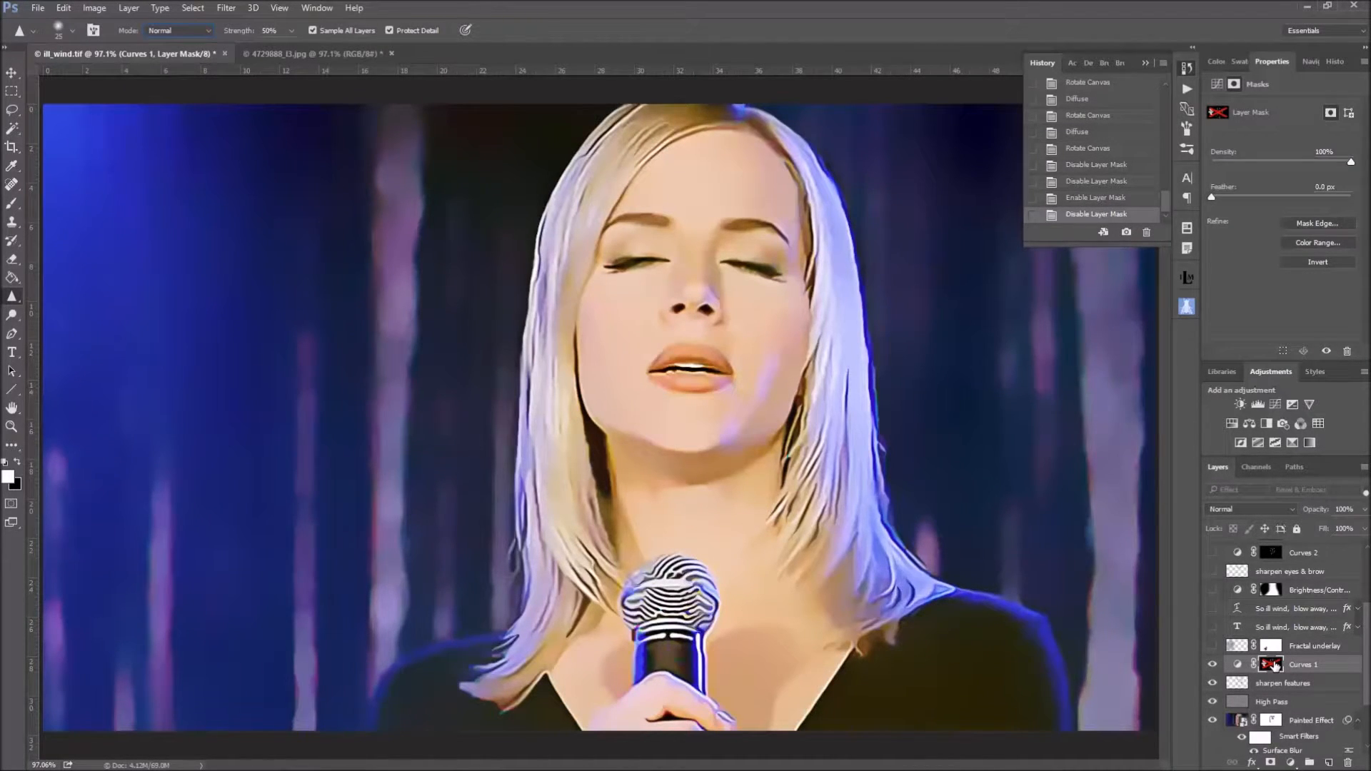
shift+click(1274, 664)
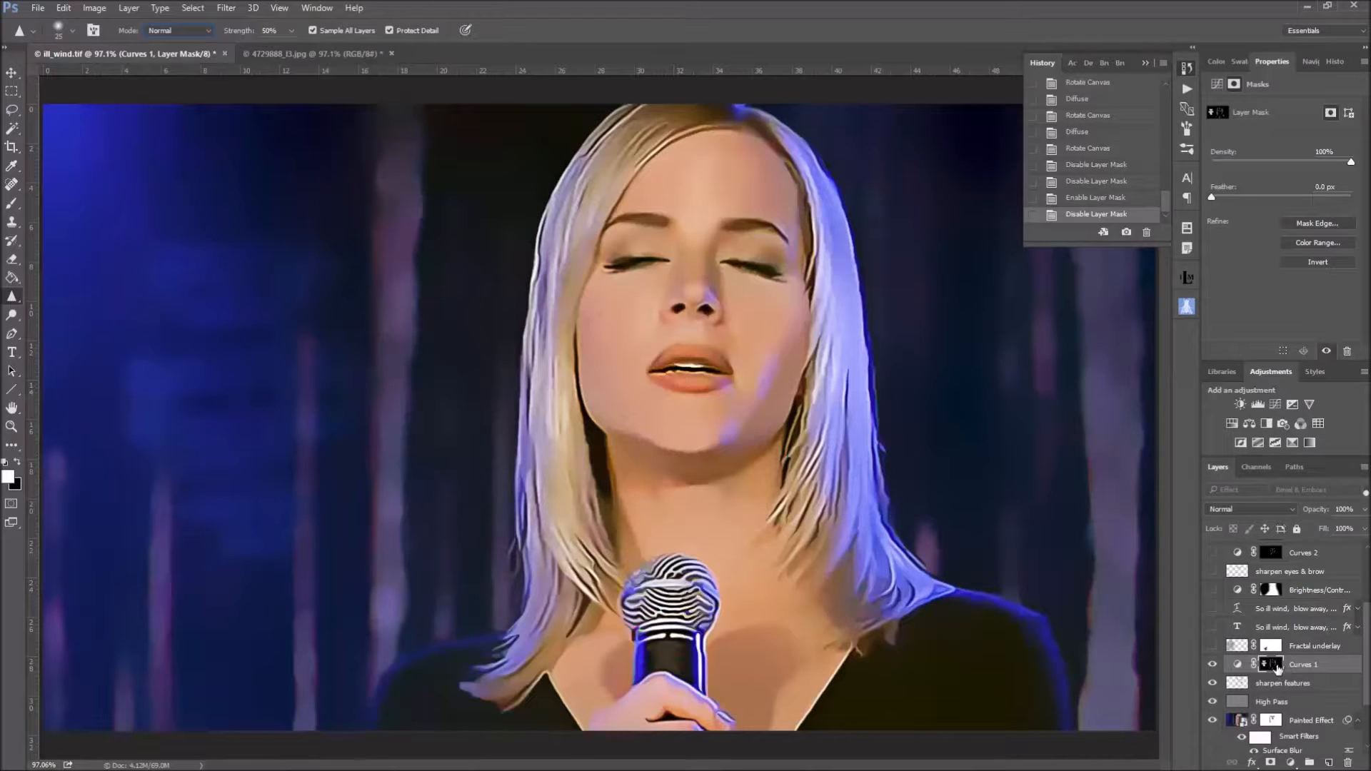
click(12, 205)
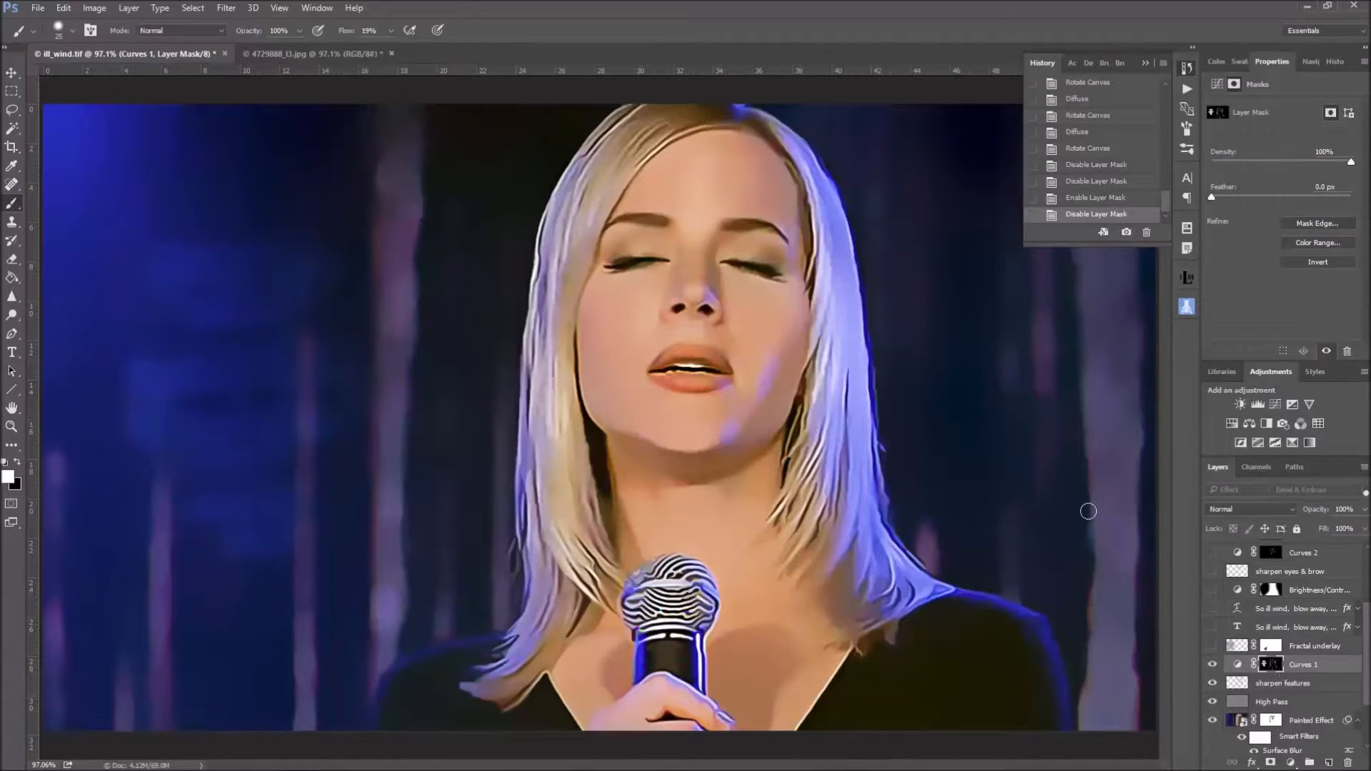
Clip the Curves 1 adjustment to the sharpen features layer, then examine its mask on its own and return to the image.
alt+click(1213, 666)
alt+click(1213, 666)
key(ctrl+alt+g)
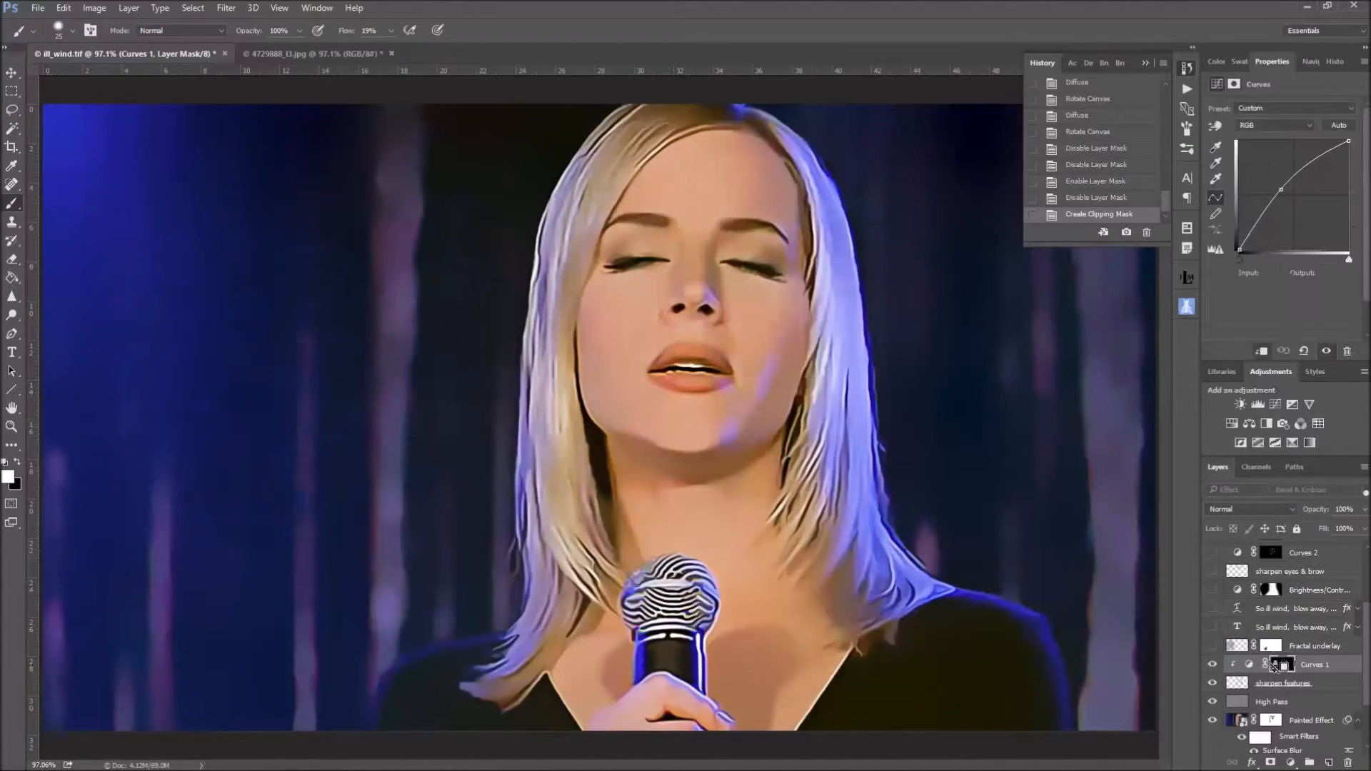
alt+click(1280, 667)
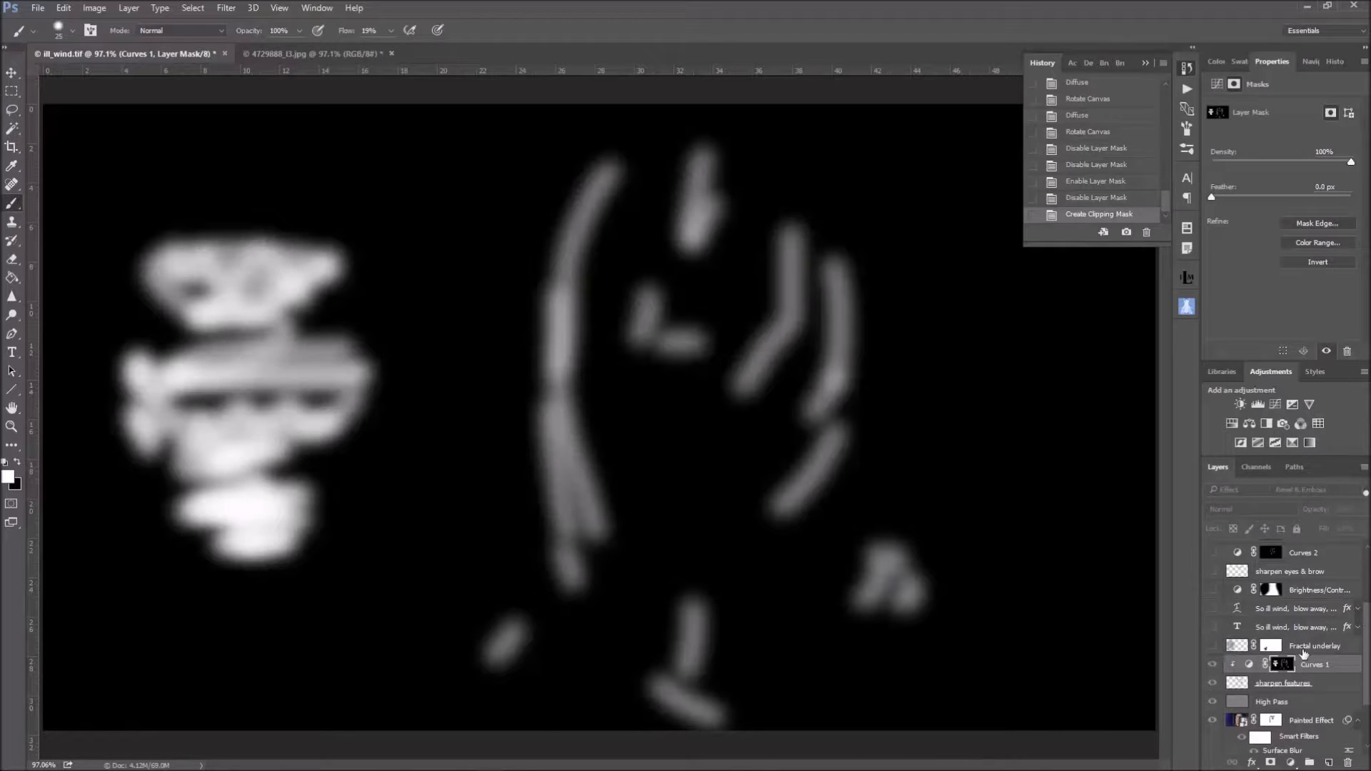
click(1213, 666)
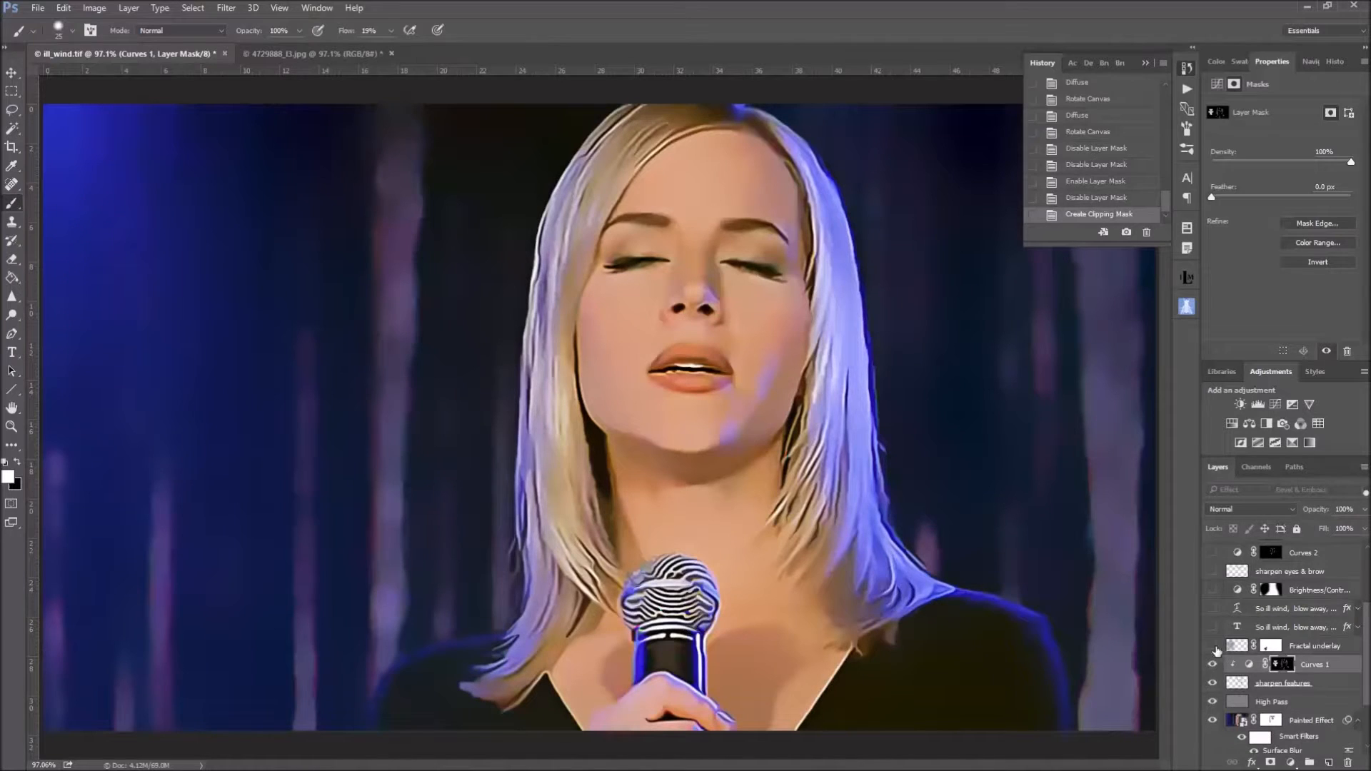
Make the Fractal underlay layer visible and select it, viewing it on its own before restoring the other layers.
click(1213, 646)
click(1242, 647)
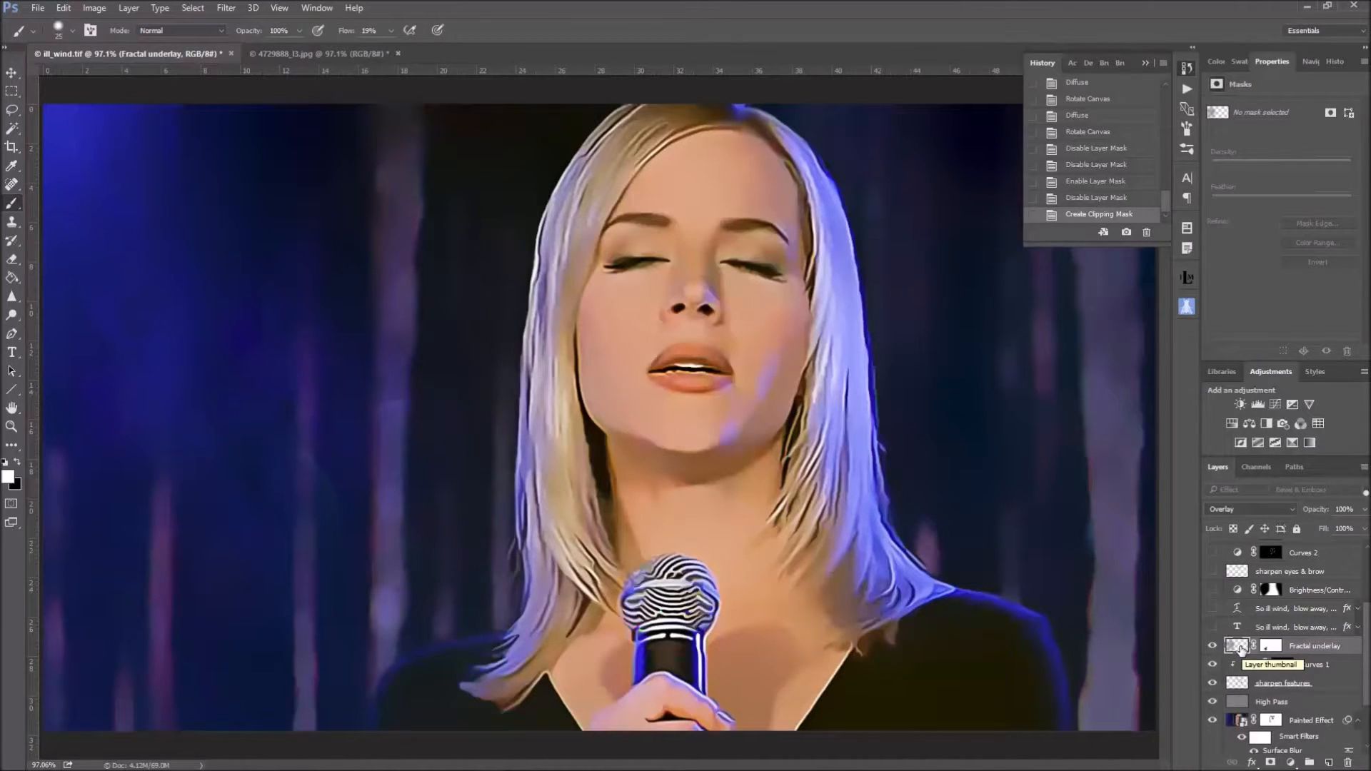
alt+click(1213, 647)
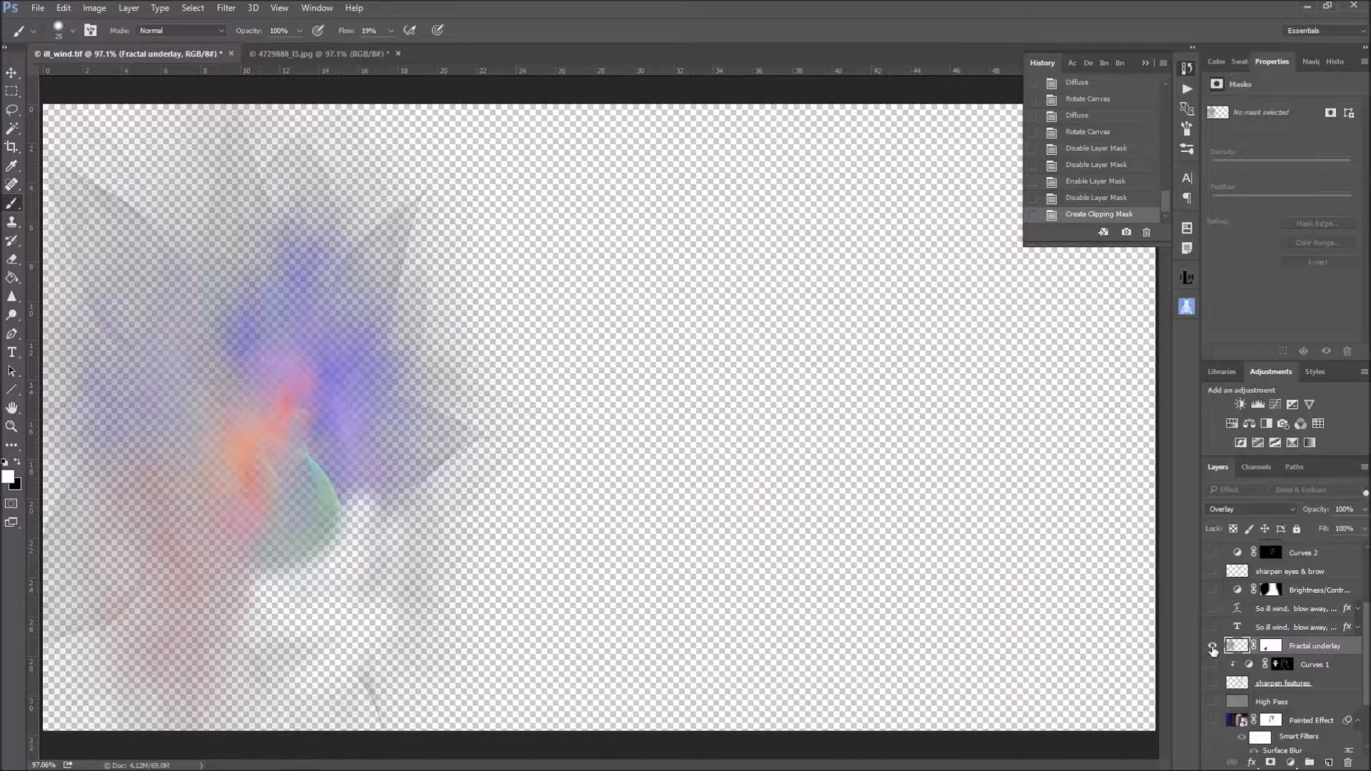
alt+click(1213, 647)
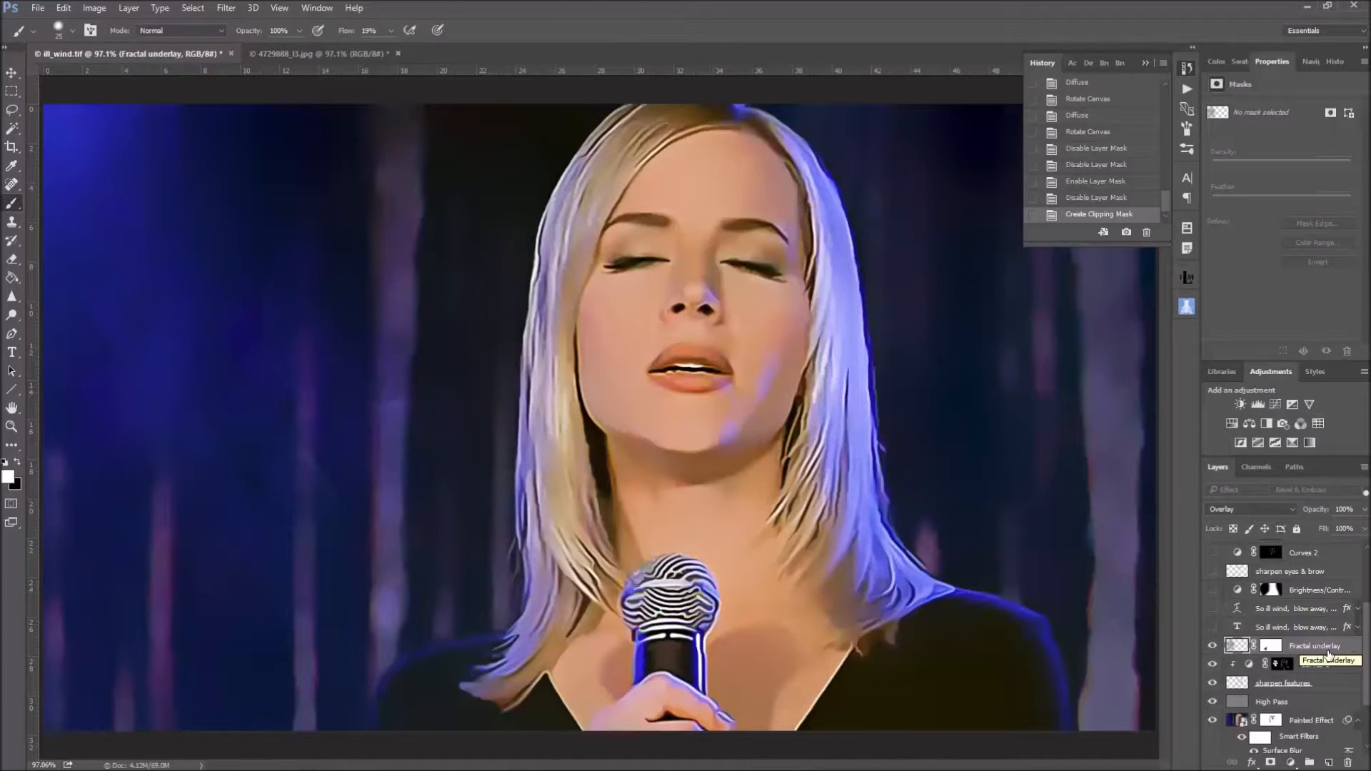
Make the upper, warped "So ill wind, blow away" text layer visible and select it.
click(1215, 608)
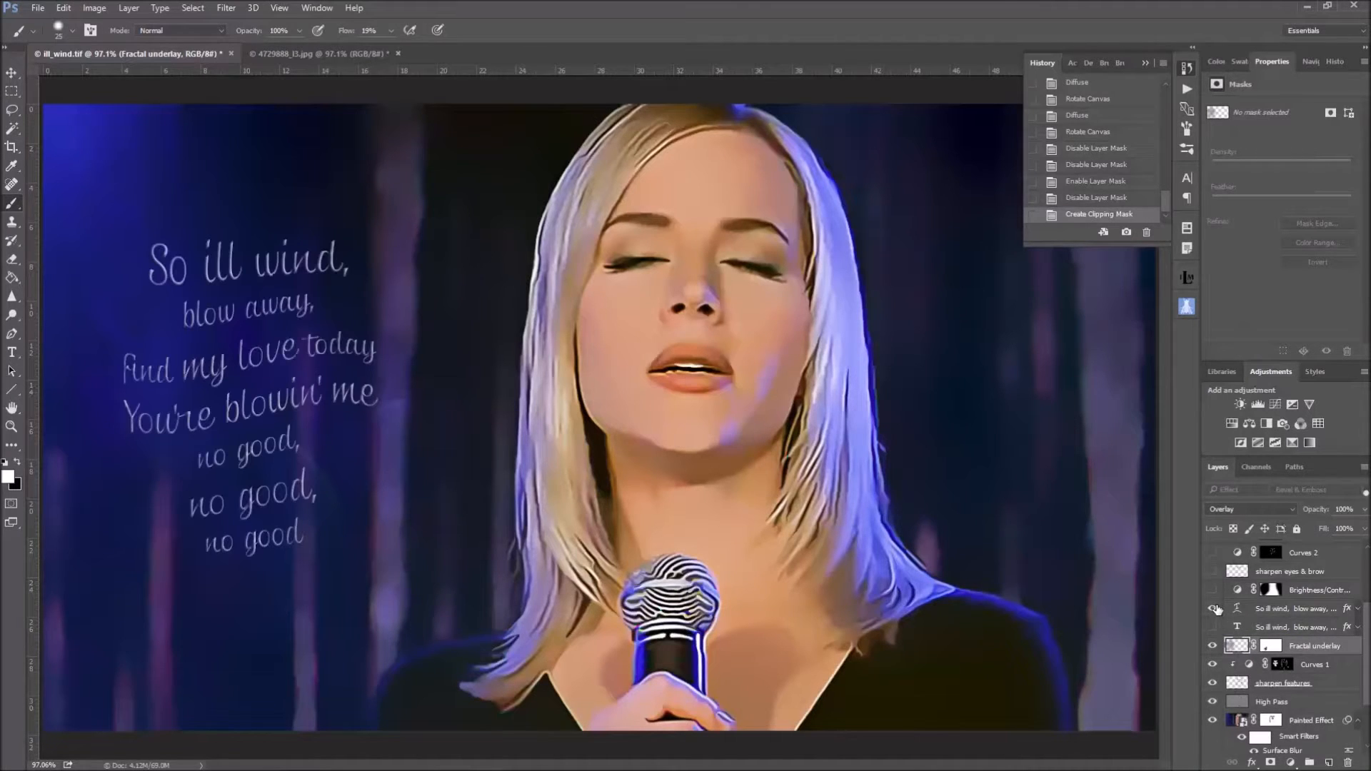
click(1300, 609)
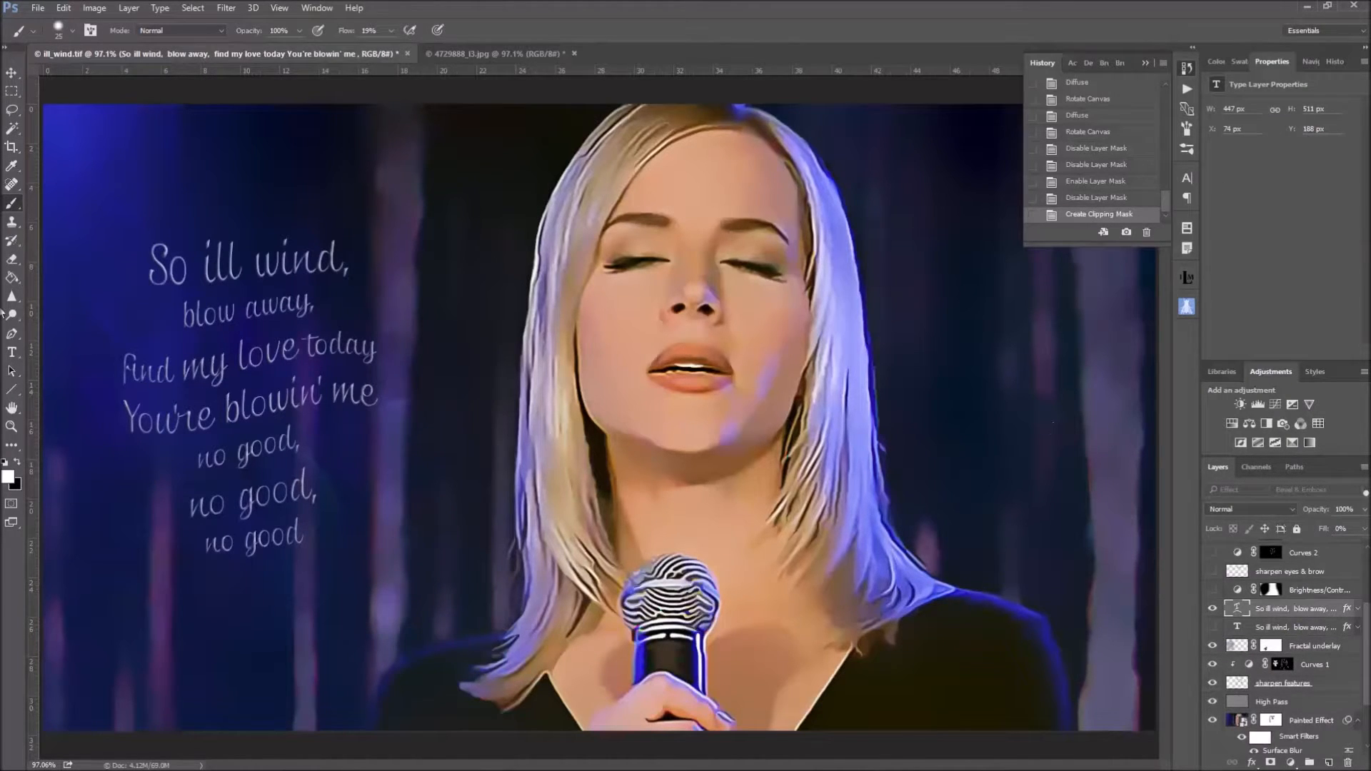
Select all the lyric text with the Type tool and review its Warp Text settings.
click(12, 352)
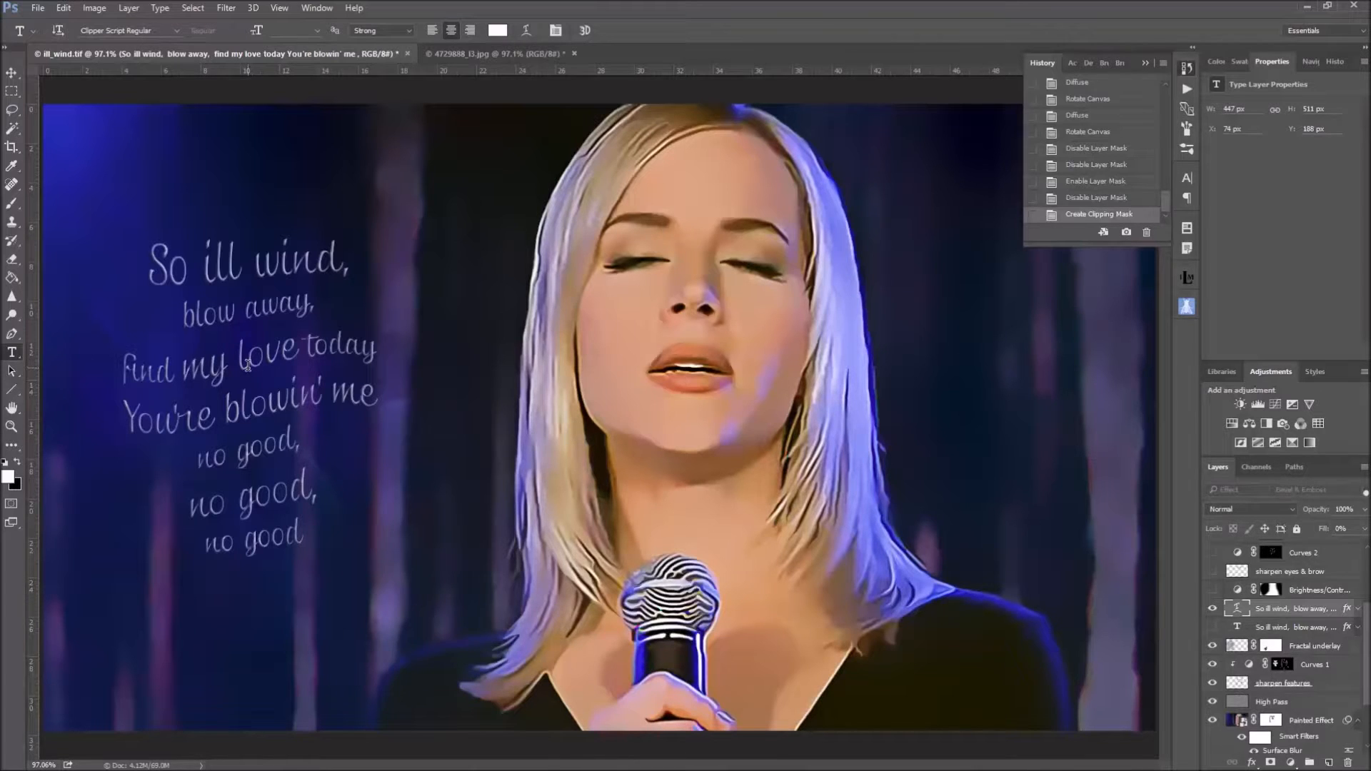
drag(157, 272, 306, 529)
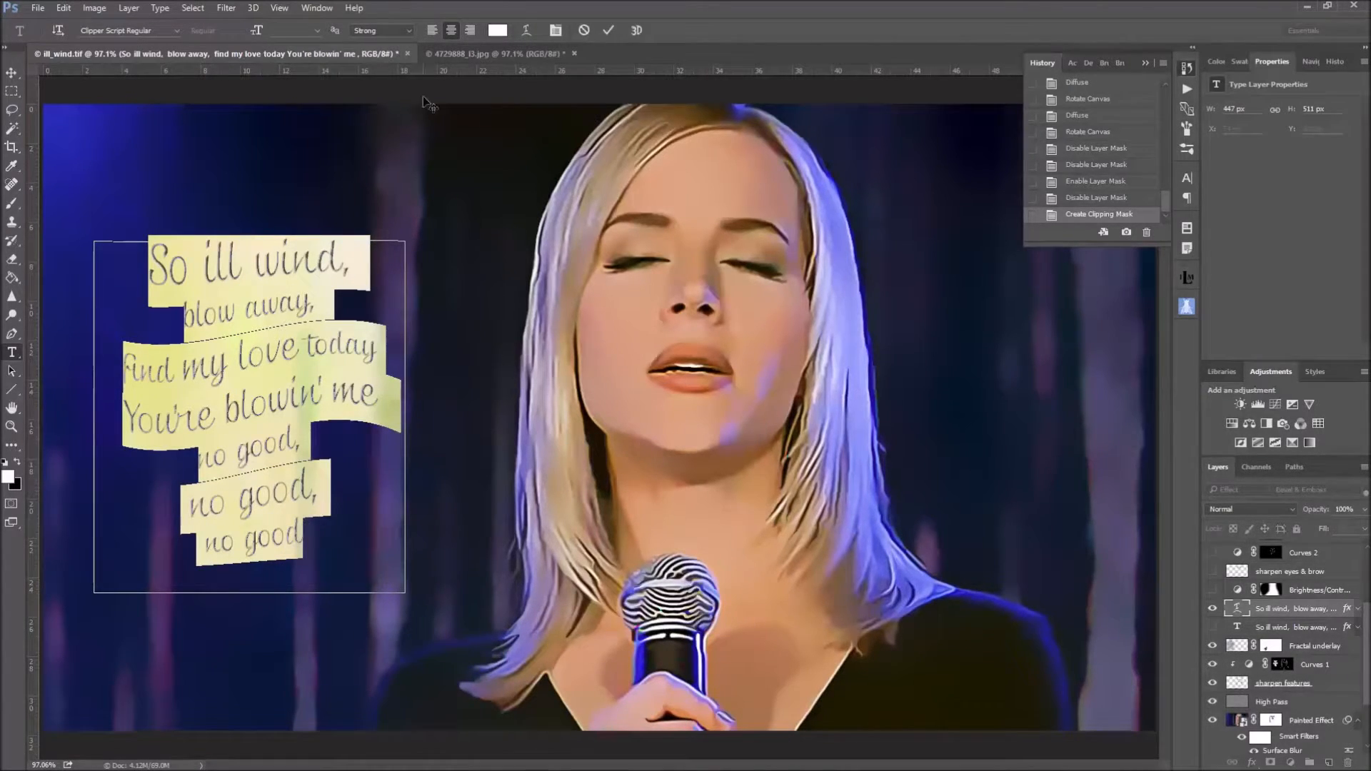
click(528, 31)
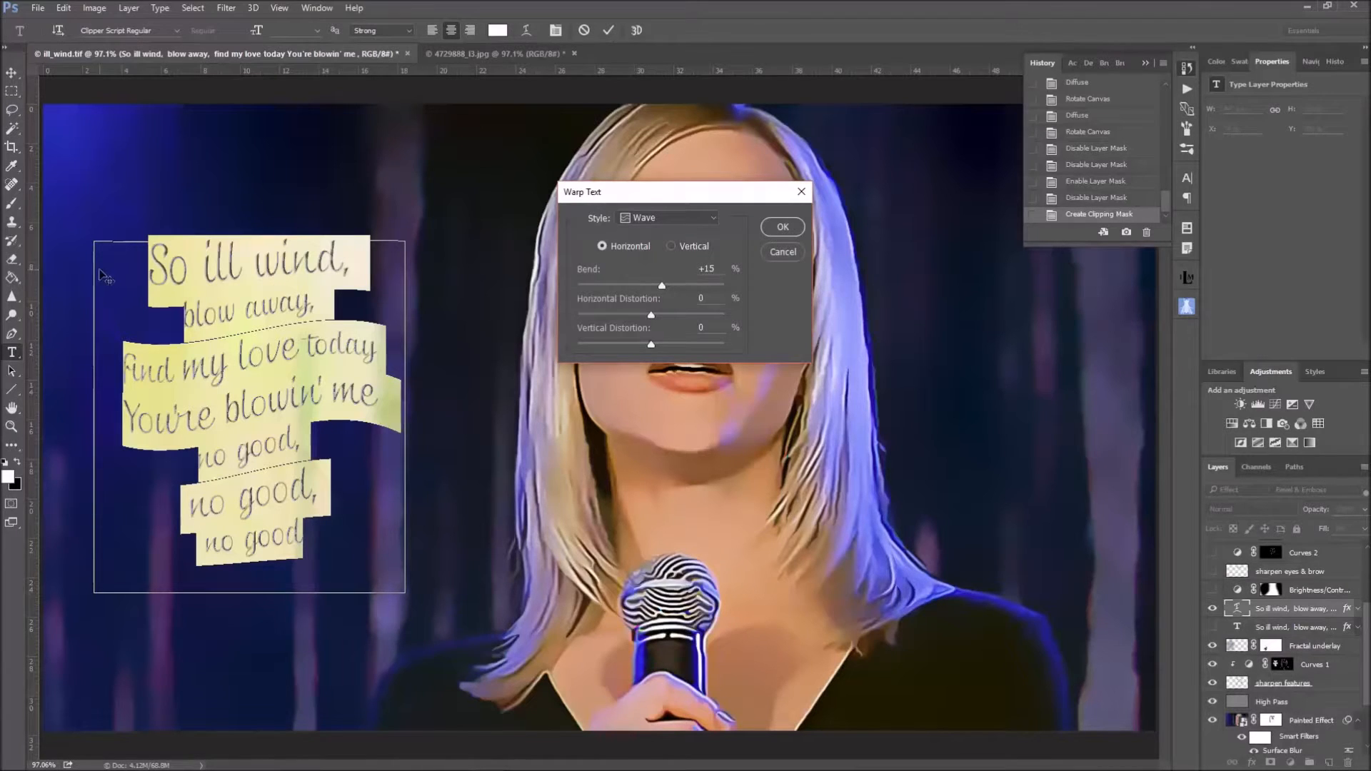
click(783, 226)
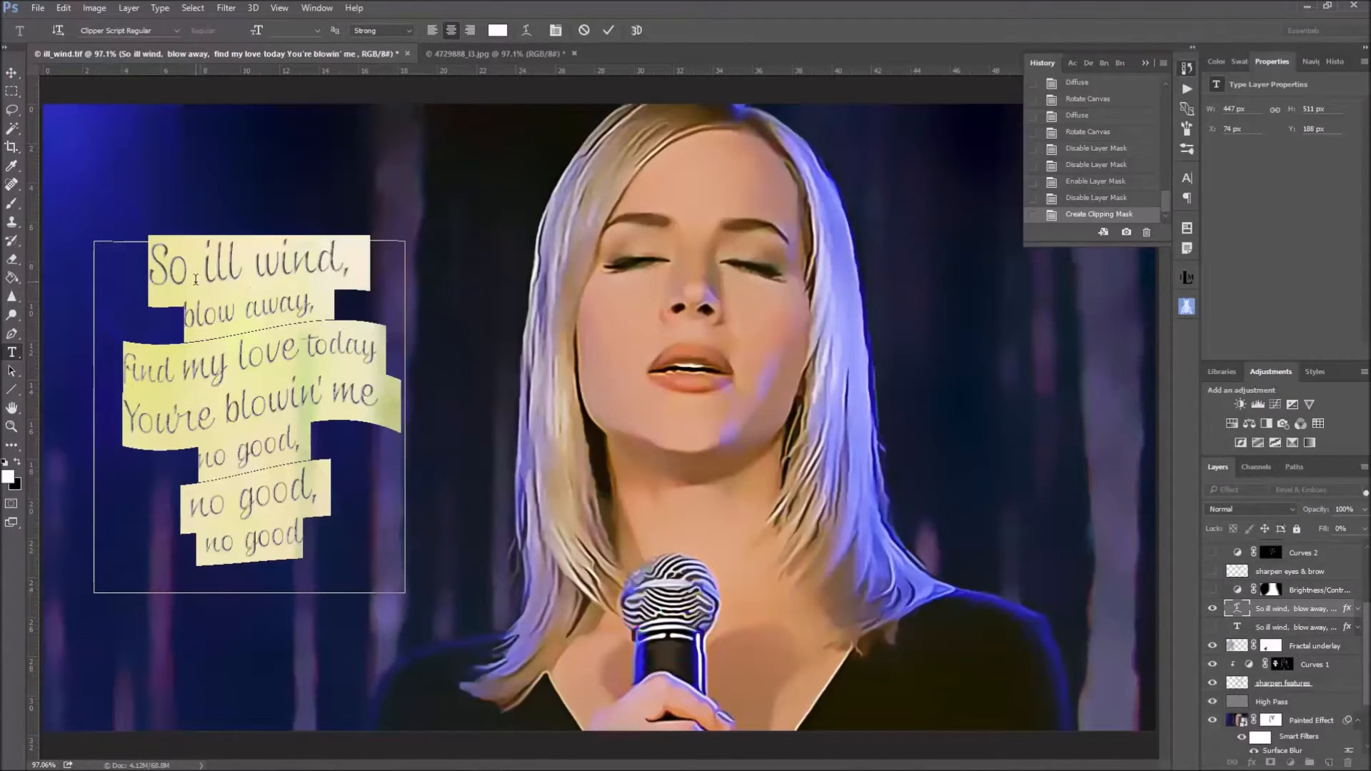
Select the words "So ill wind" in the warped lyric text and choose 72 pt as their font size.
click(152, 271)
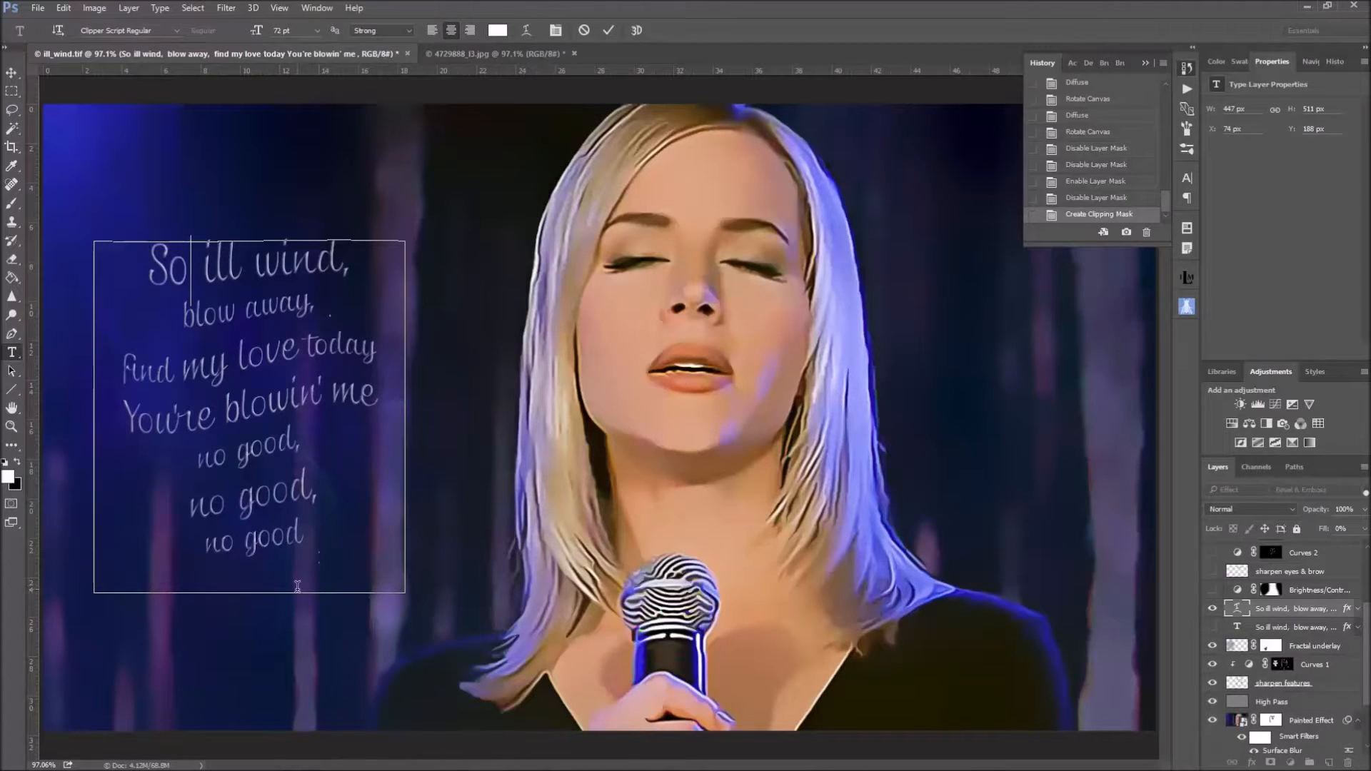
click(152, 266)
drag(152, 265, 343, 259)
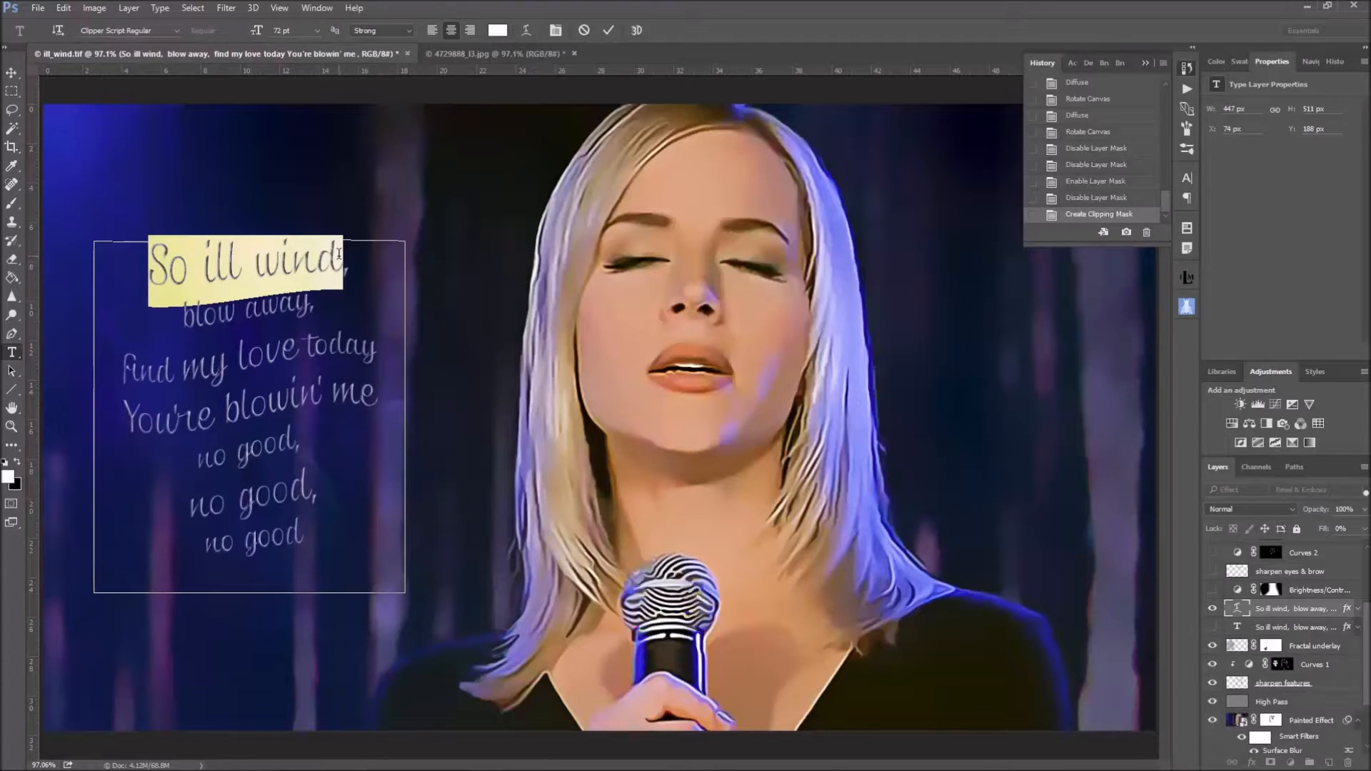
click(1187, 178)
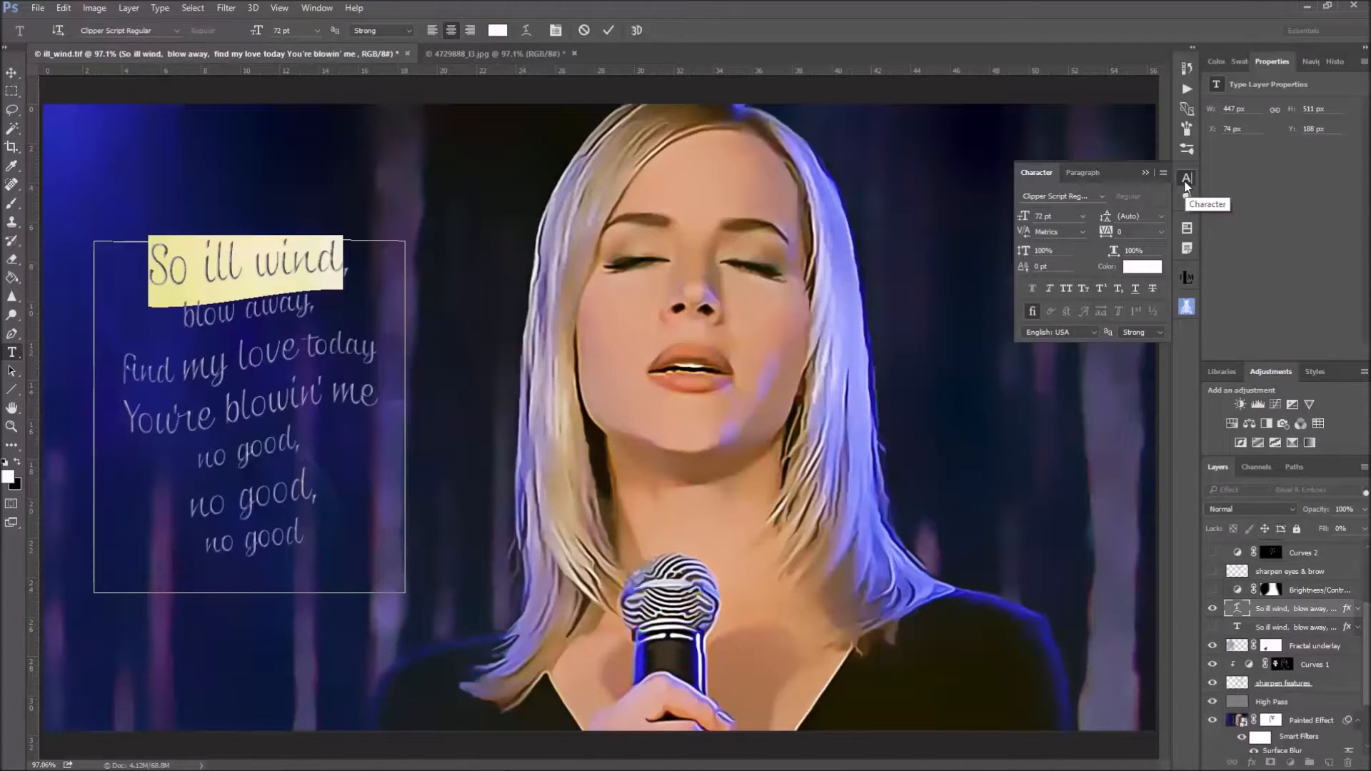
click(1083, 216)
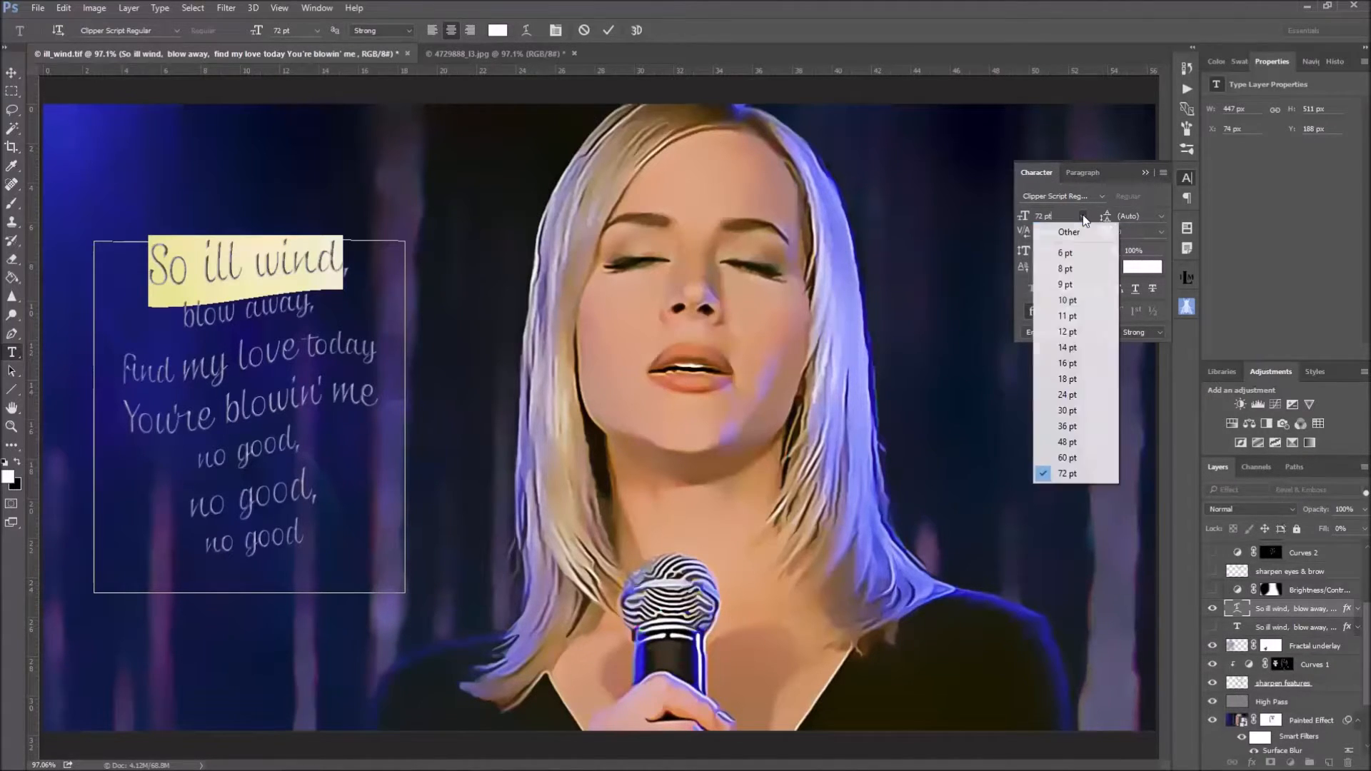
click(1090, 475)
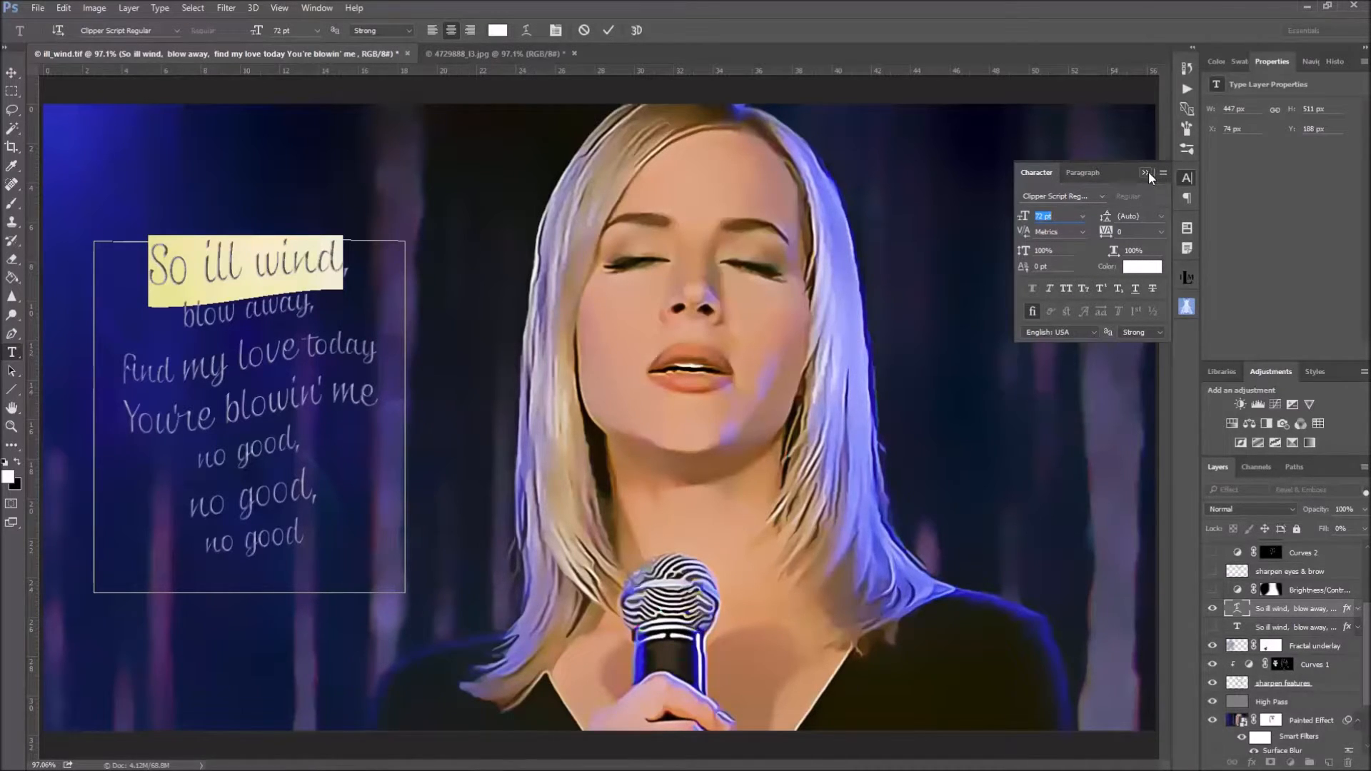
Check the font size used in each of the remaining lyric lines, from "blow away" to the last "no good".
click(238, 312)
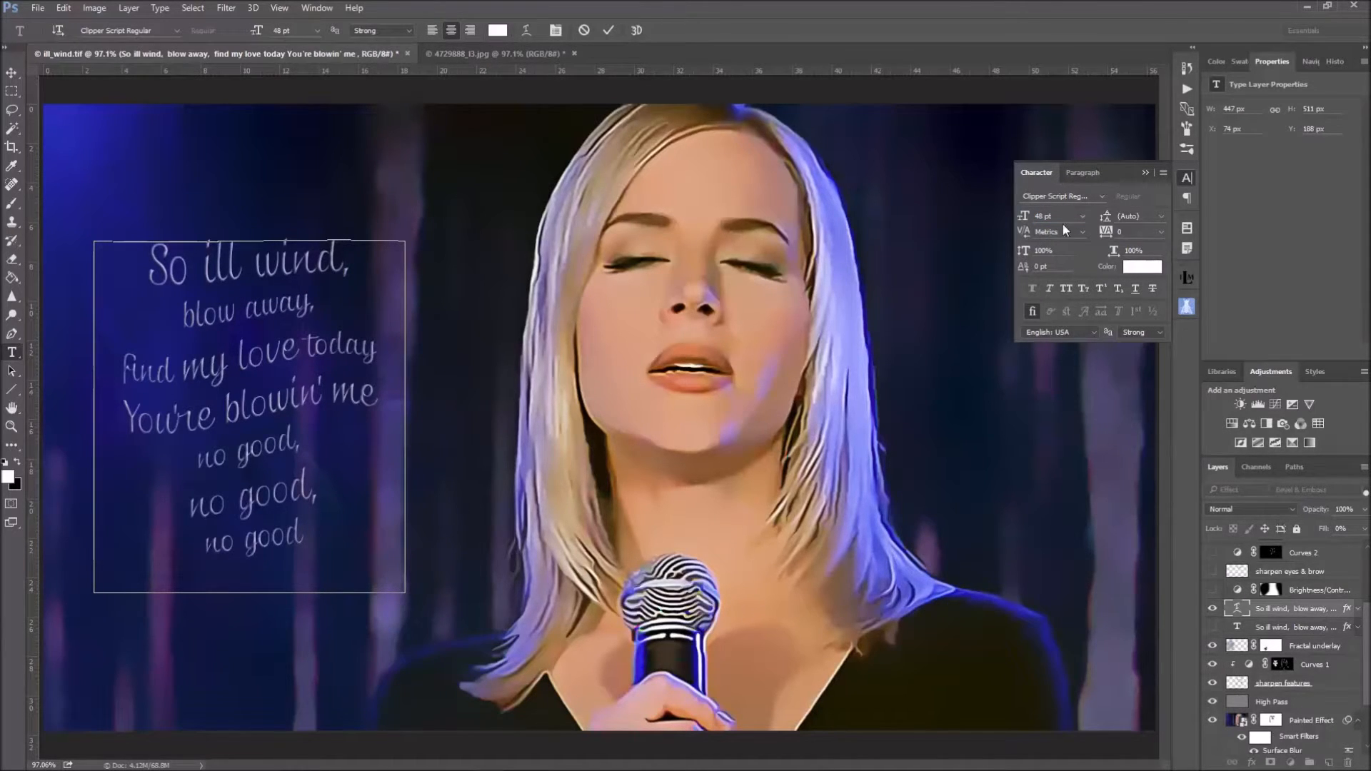
click(210, 359)
click(254, 411)
click(256, 450)
click(275, 537)
click(1146, 172)
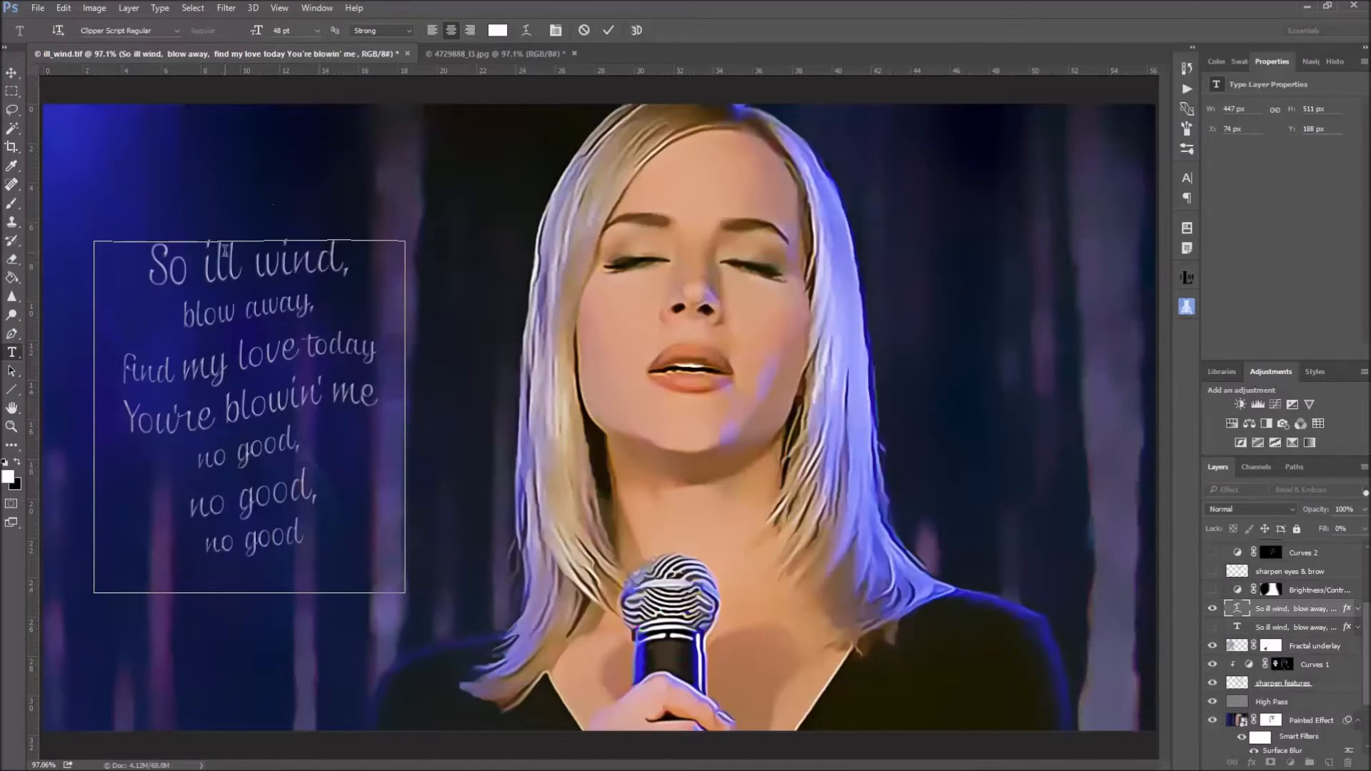
Enlarge the initial "S" of "So ill wind" to 120 pt and commit the text edit.
click(151, 258)
drag(151, 259, 170, 258)
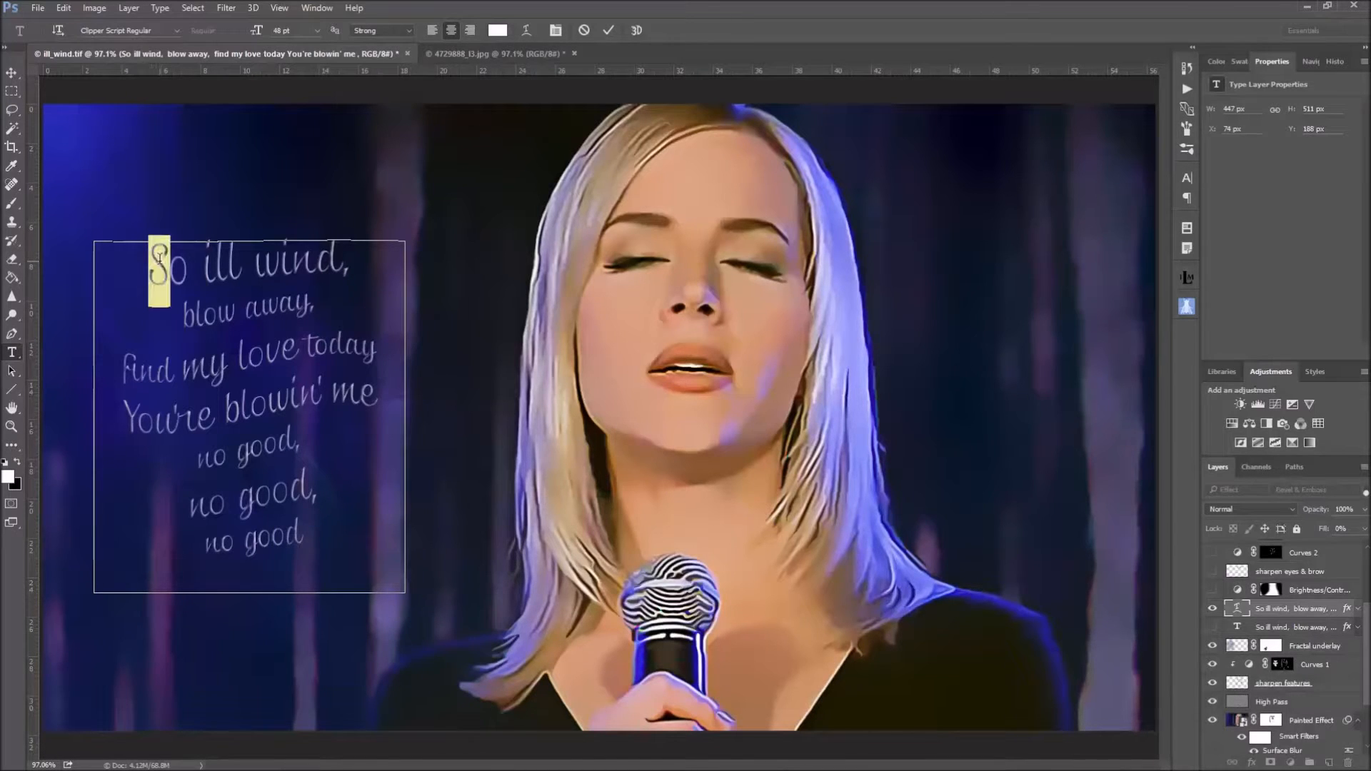
click(1187, 178)
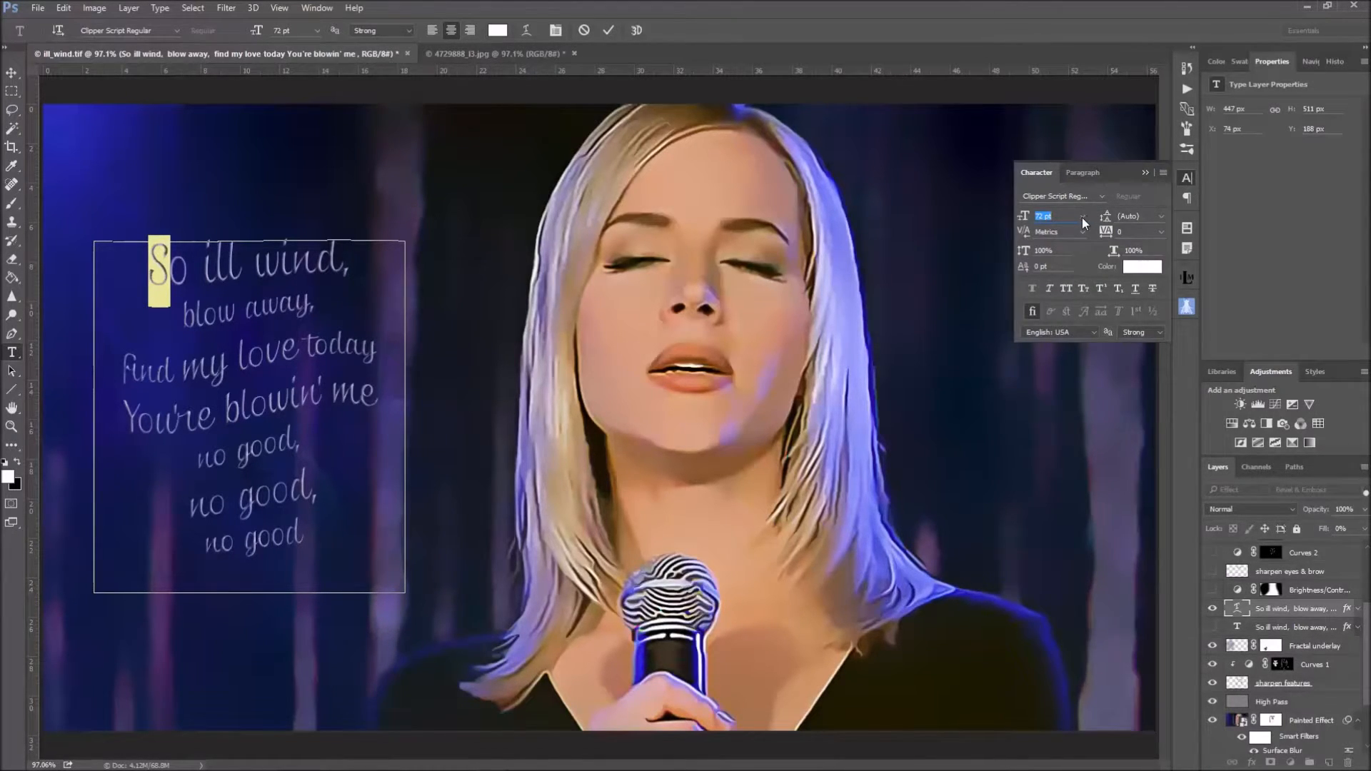
text(120)
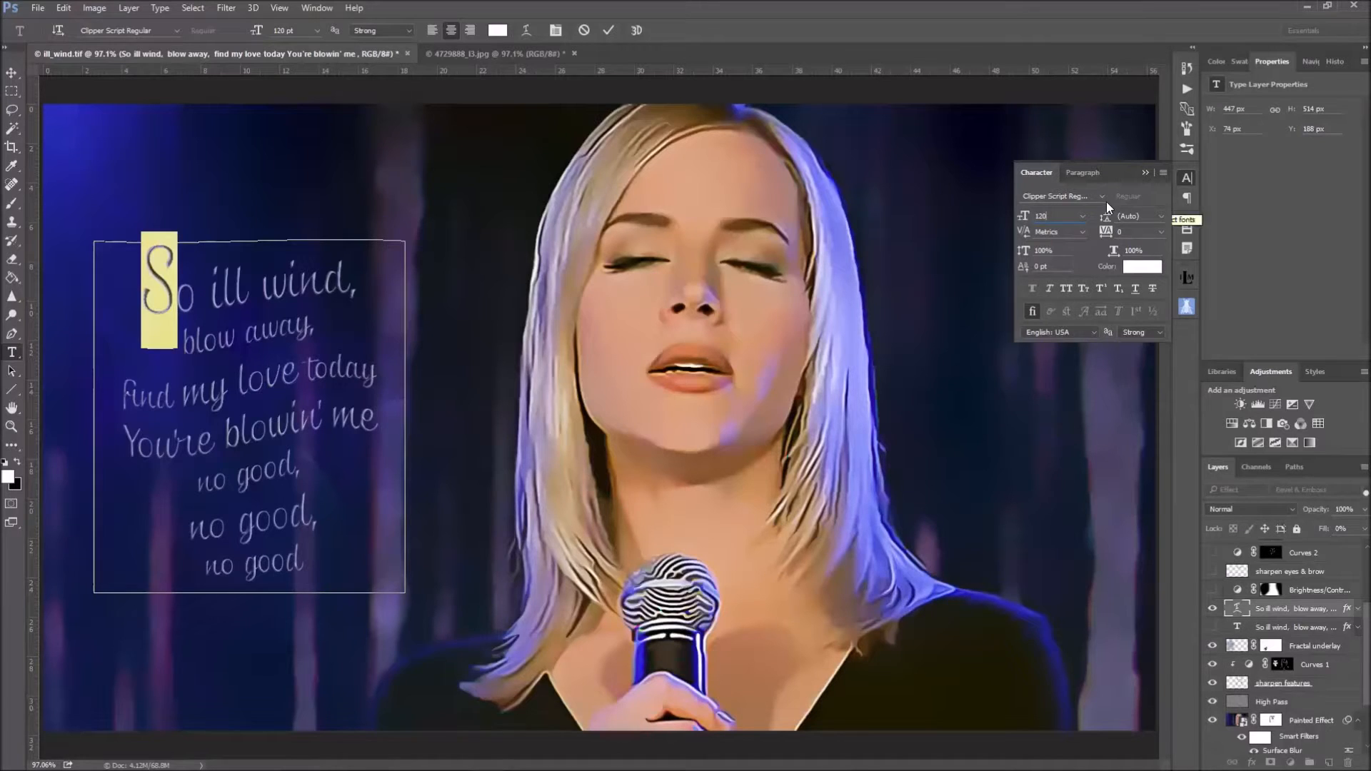
click(1145, 174)
click(609, 31)
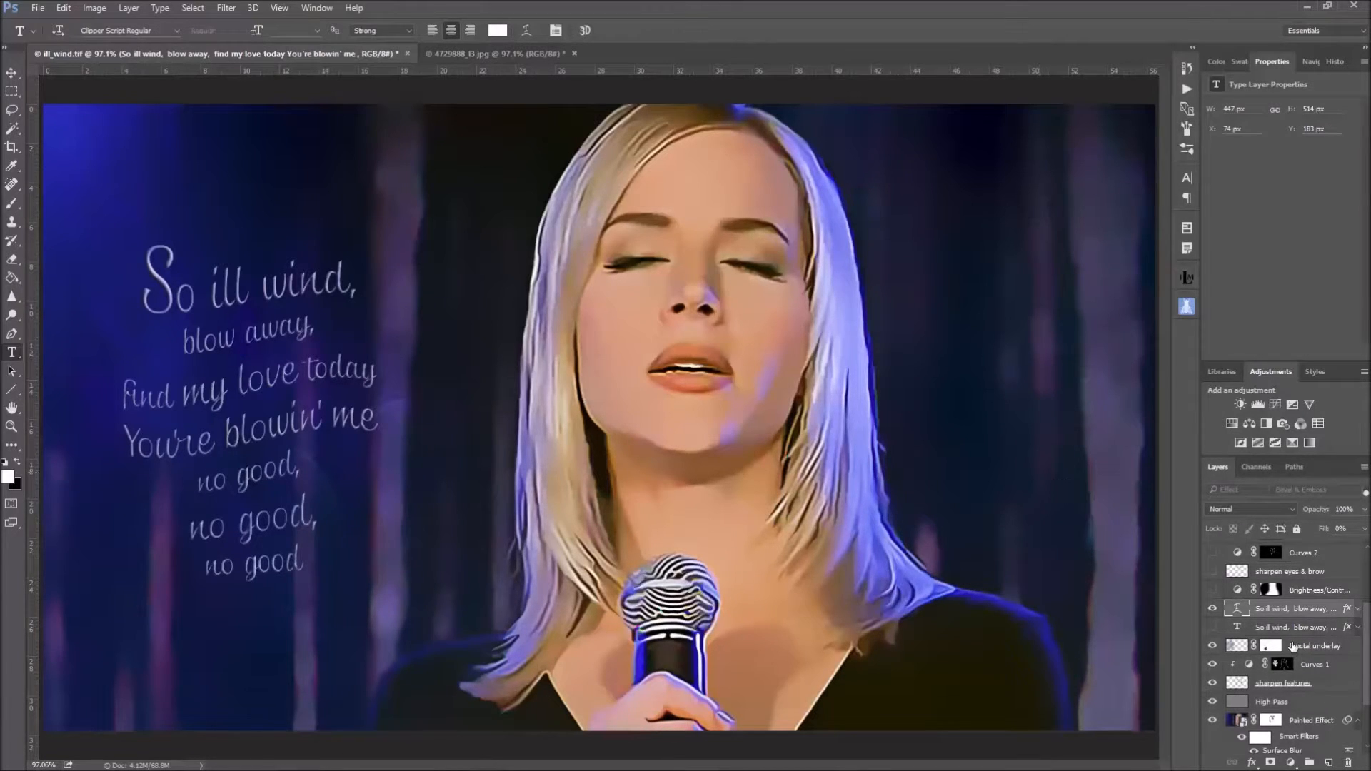
Expand the upper lyric text layer's effects and review its Color Overlay and Pattern Overlay settings.
click(1212, 627)
click(1212, 627)
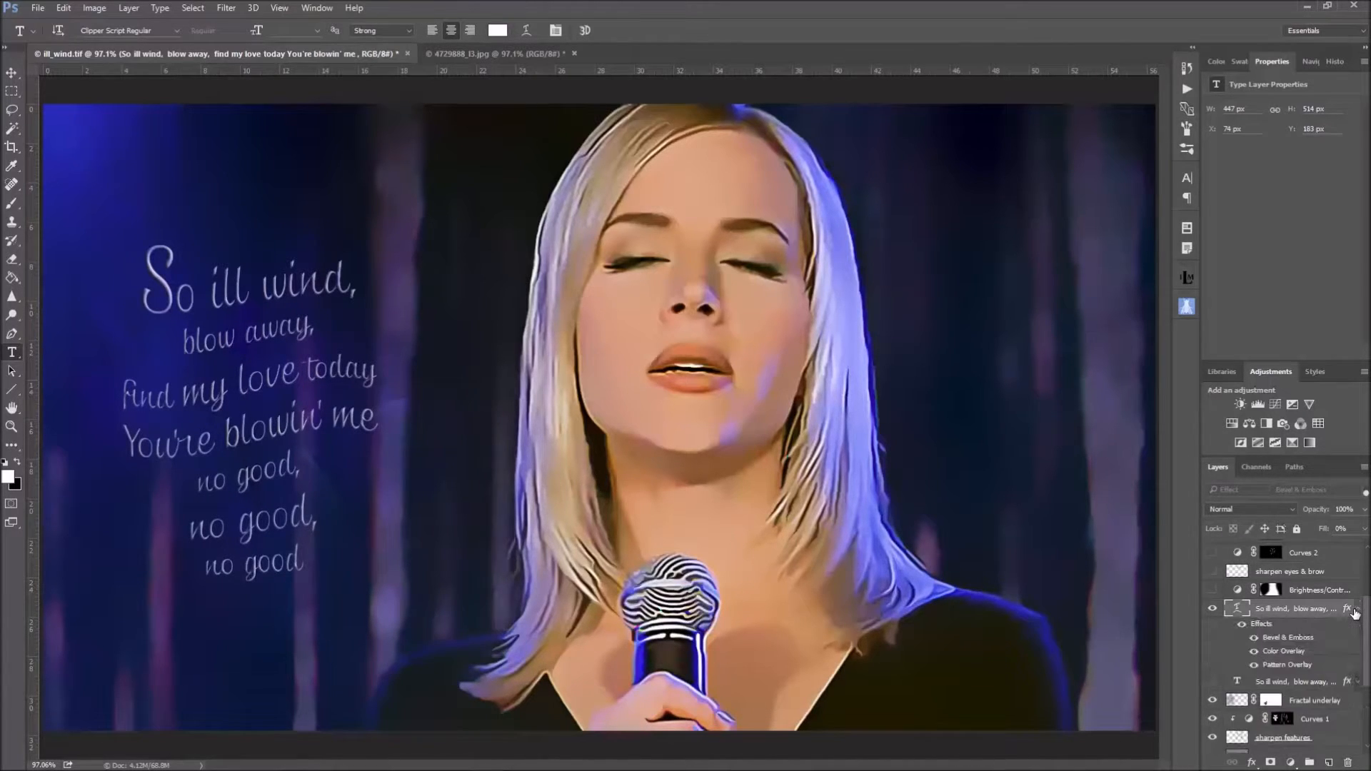
click(1356, 611)
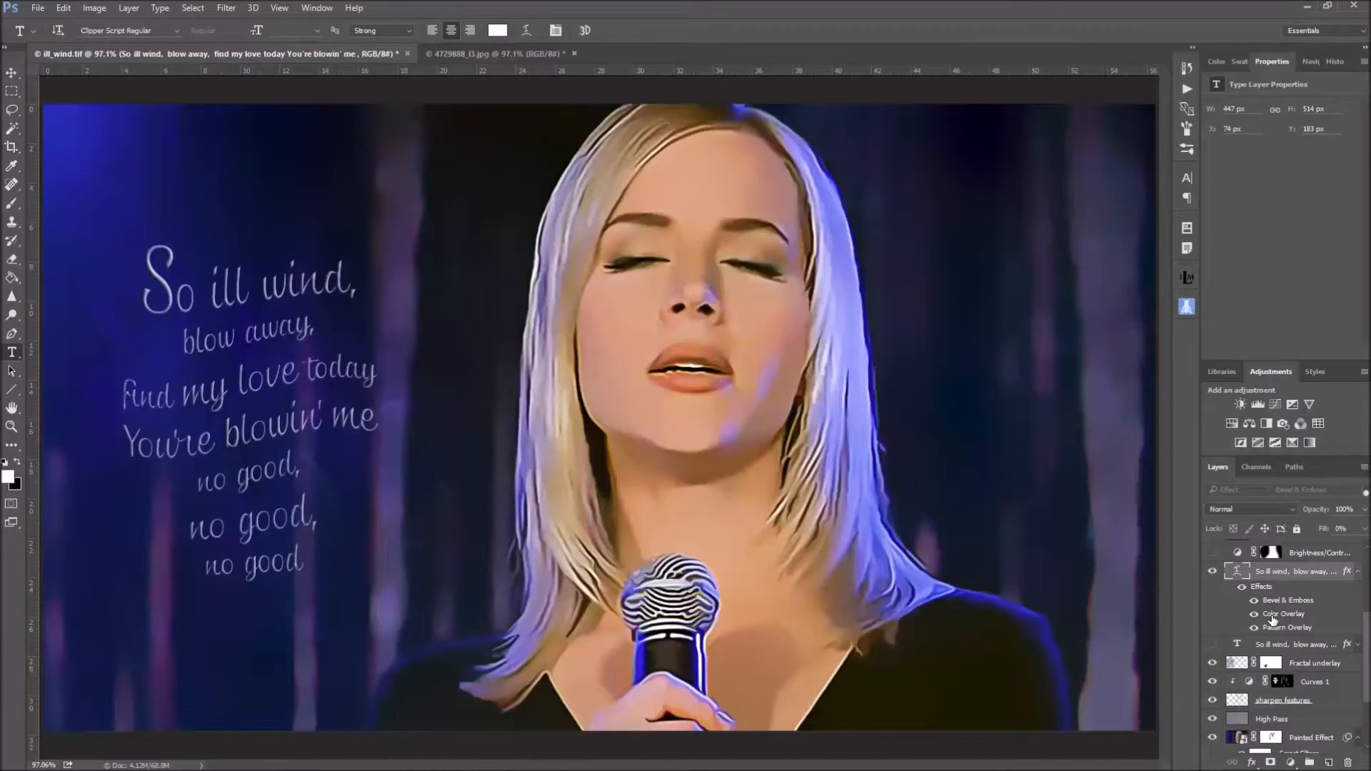
double_click(1272, 617)
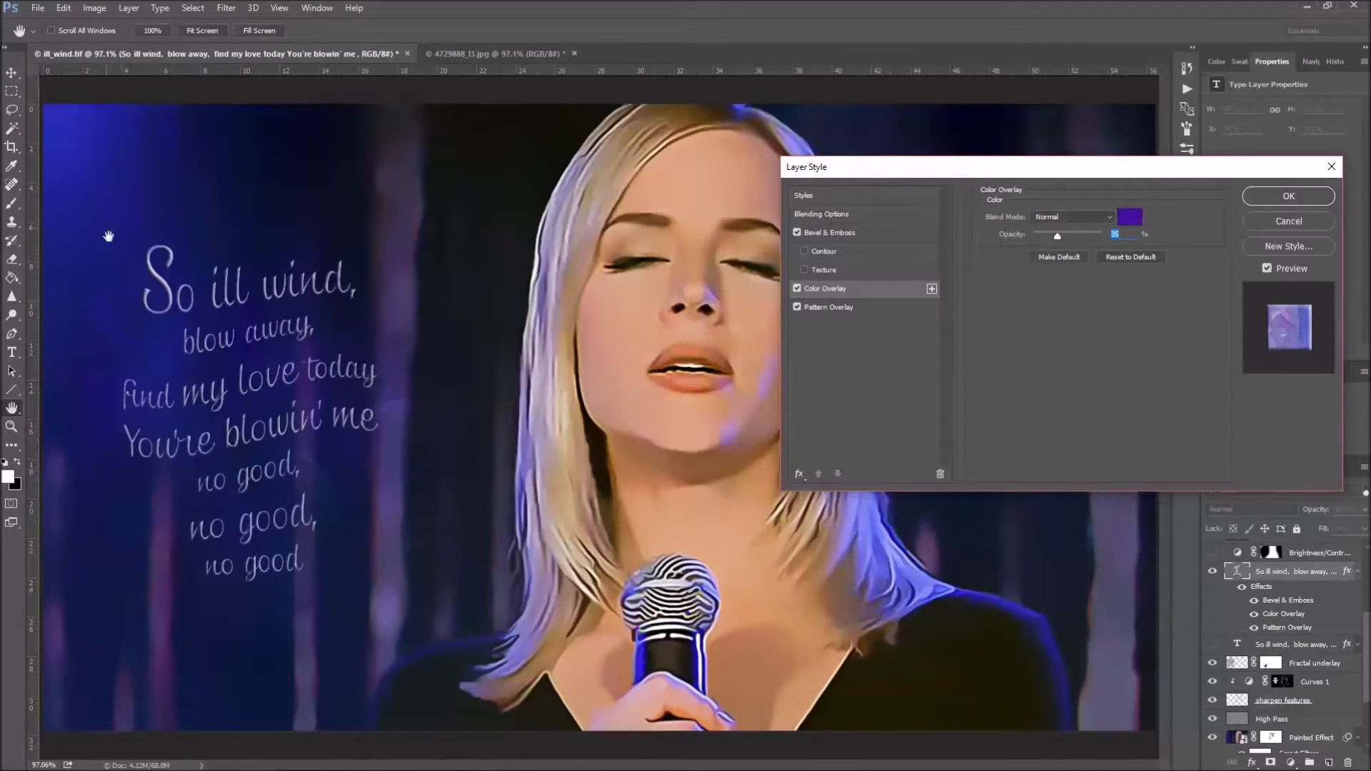
click(1294, 201)
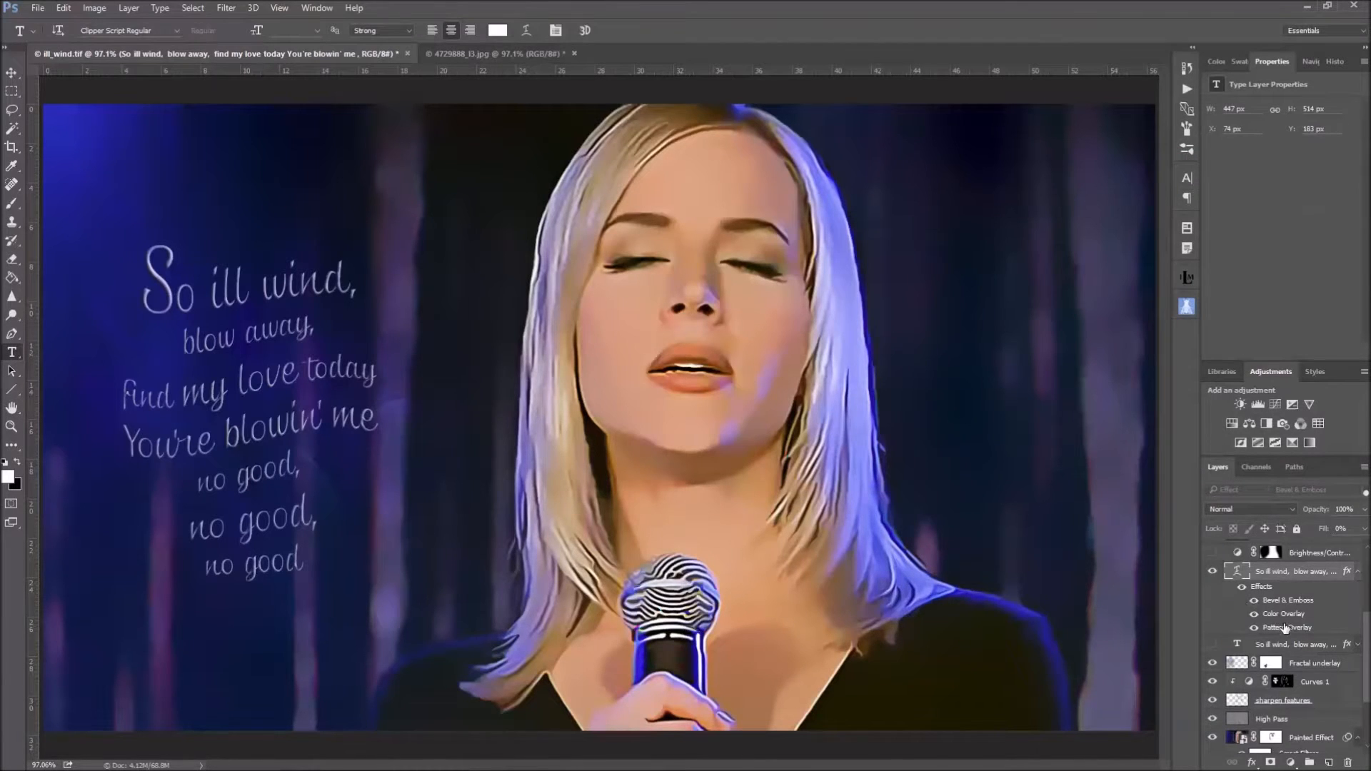
double_click(1301, 628)
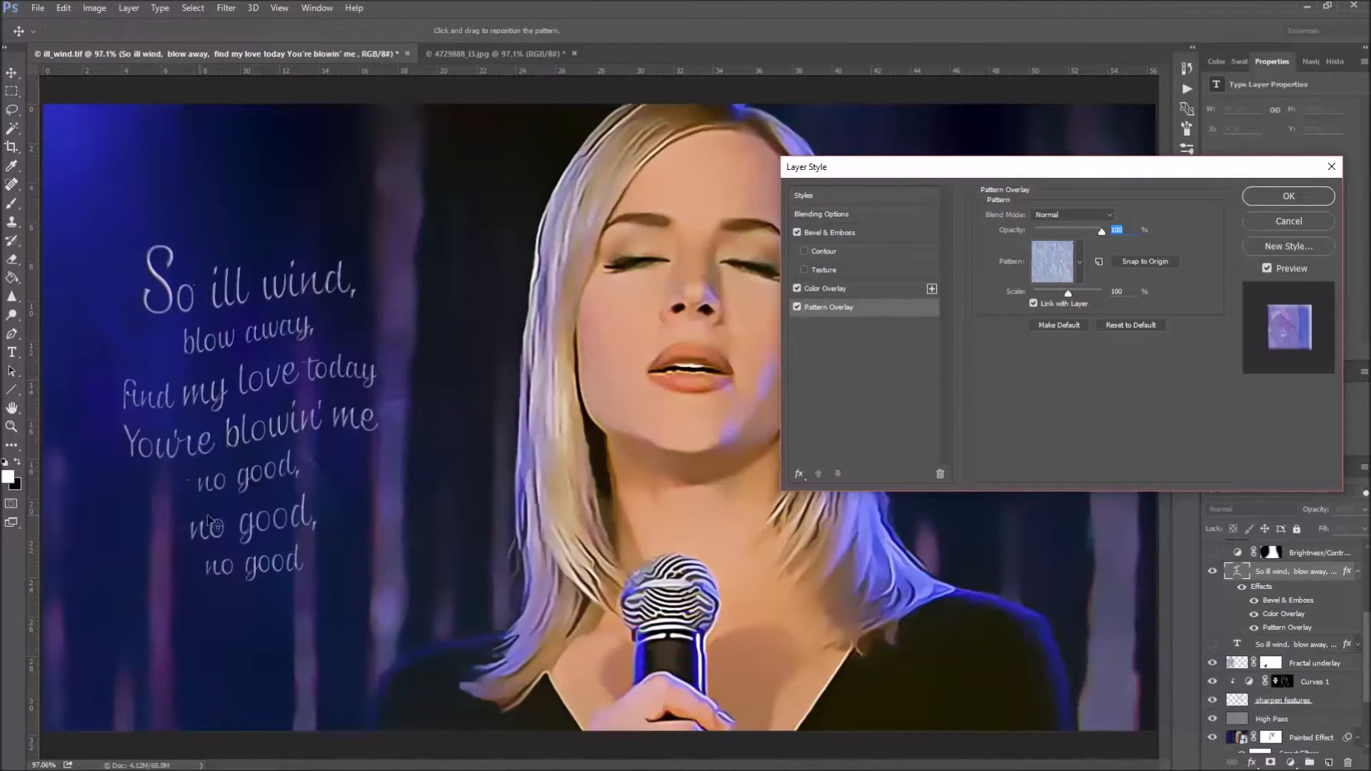
click(1306, 196)
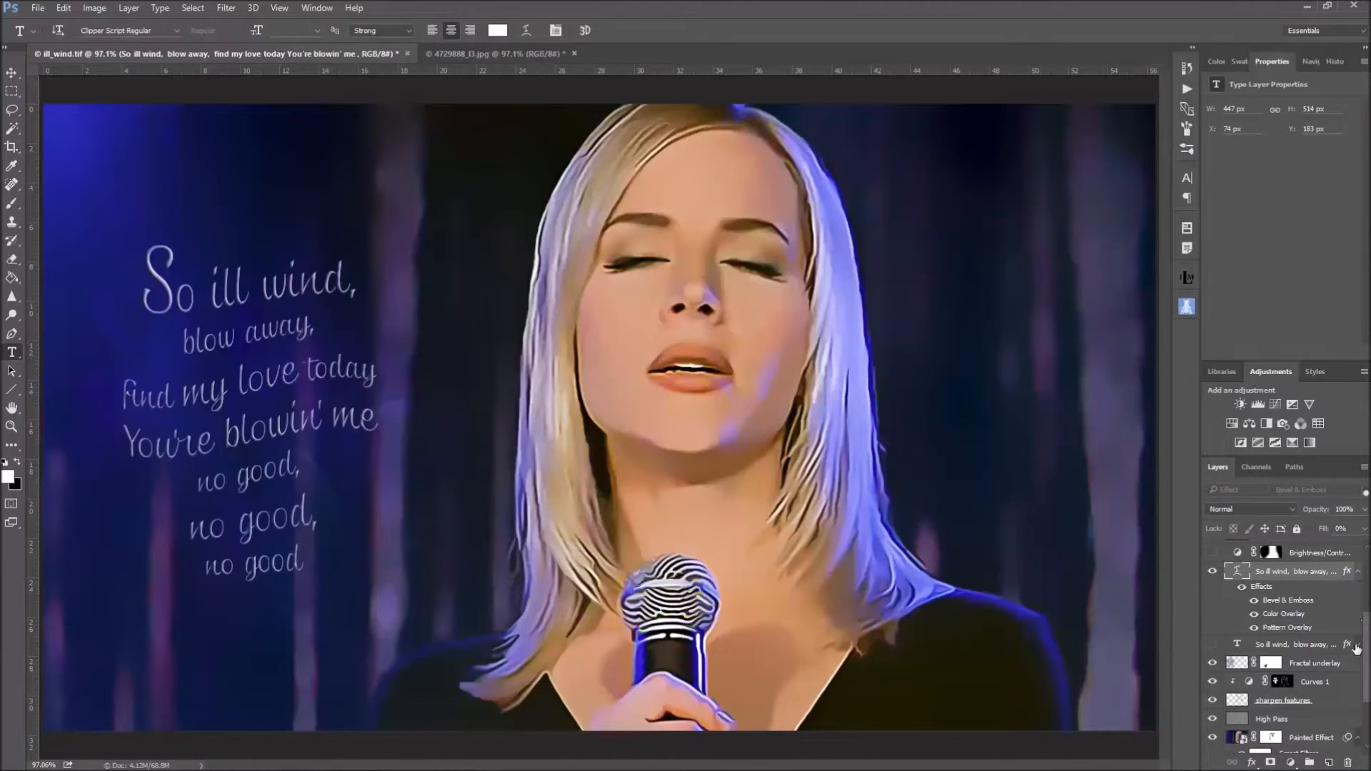
Make the lower lyric text layer visible and review the Outer Glow and Drop Shadow settings in its effects.
scroll(1305, 662, down, 2)
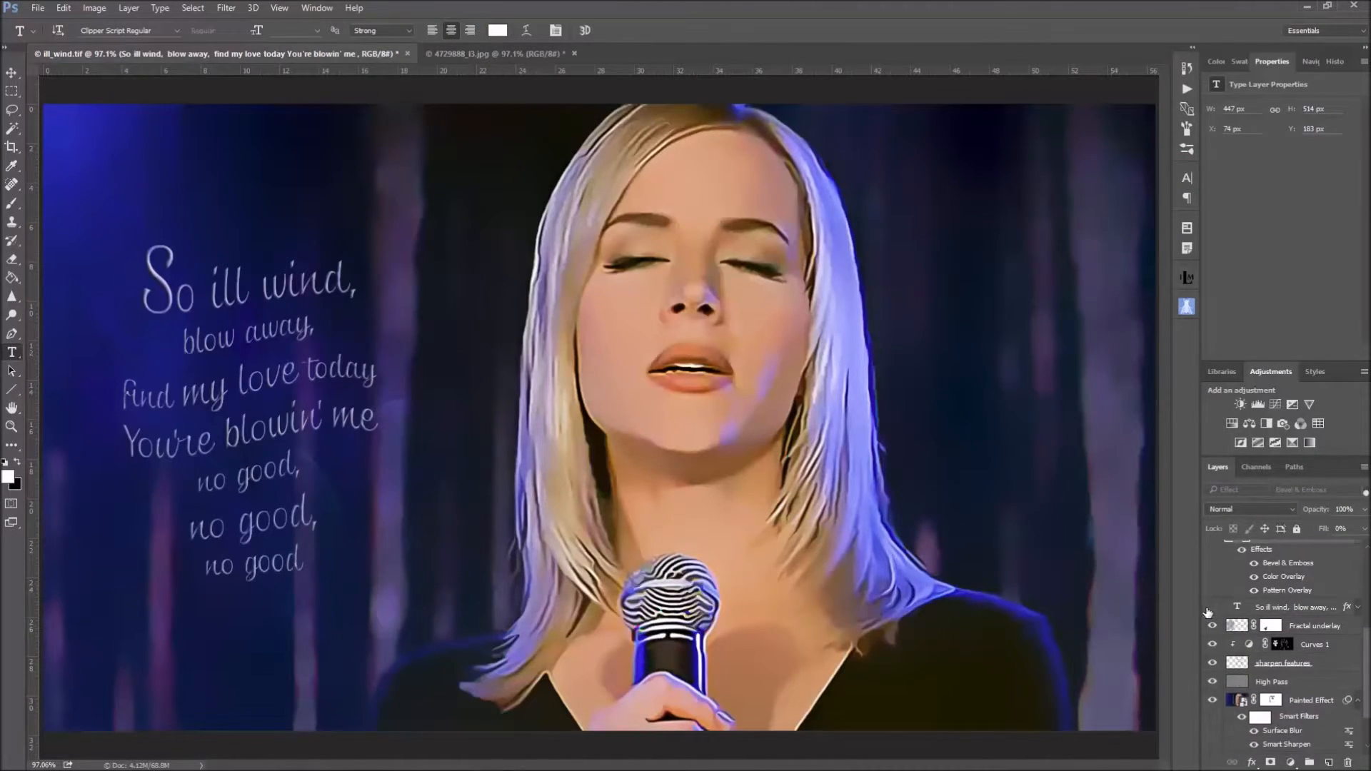
scroll(1269, 601, up, 2)
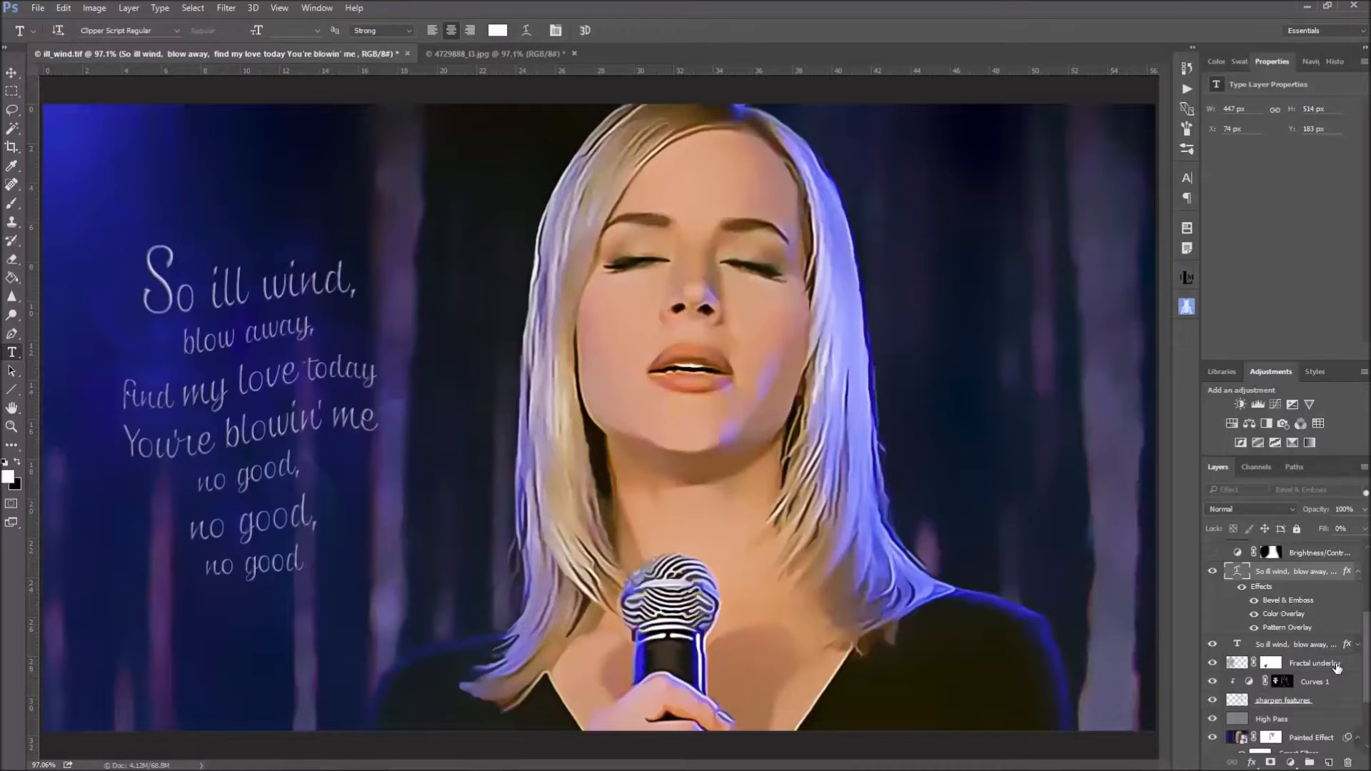
click(1357, 645)
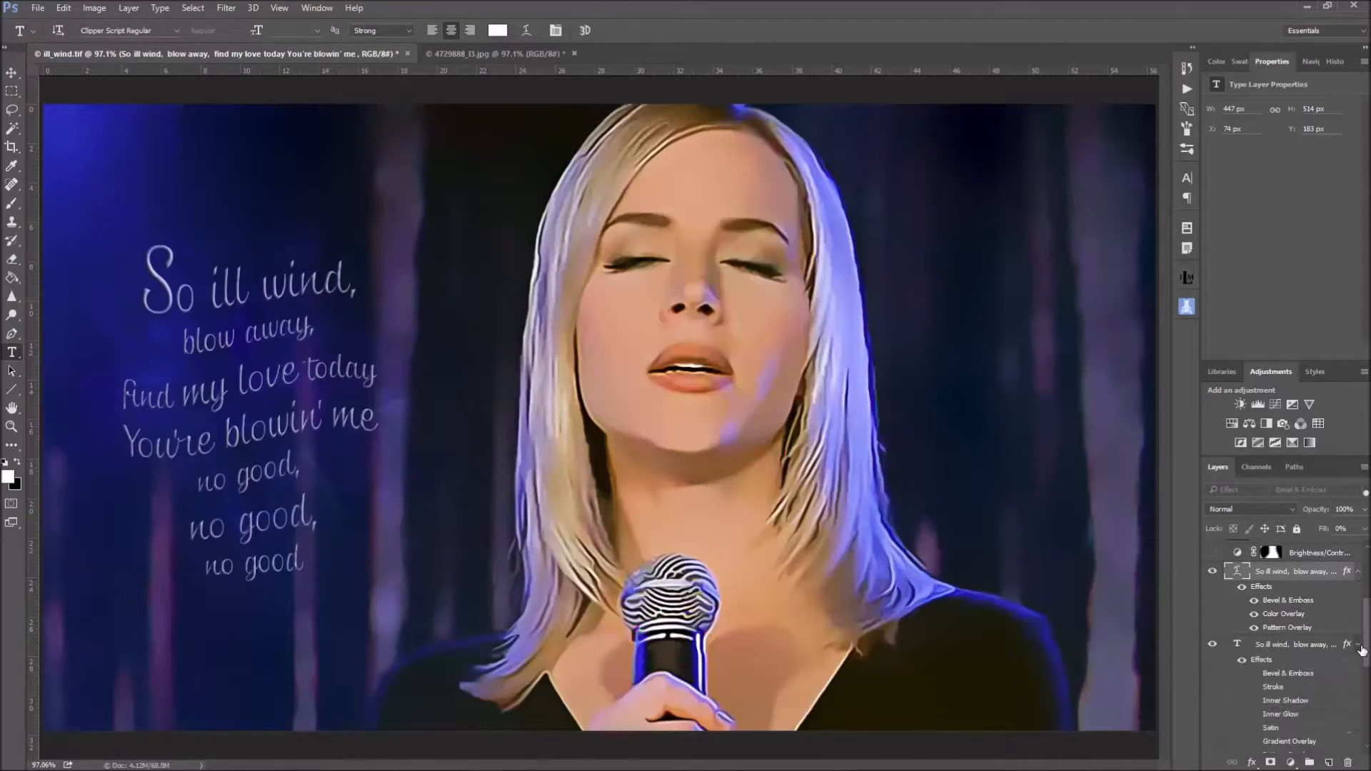
scroll(1354, 693, down, 3)
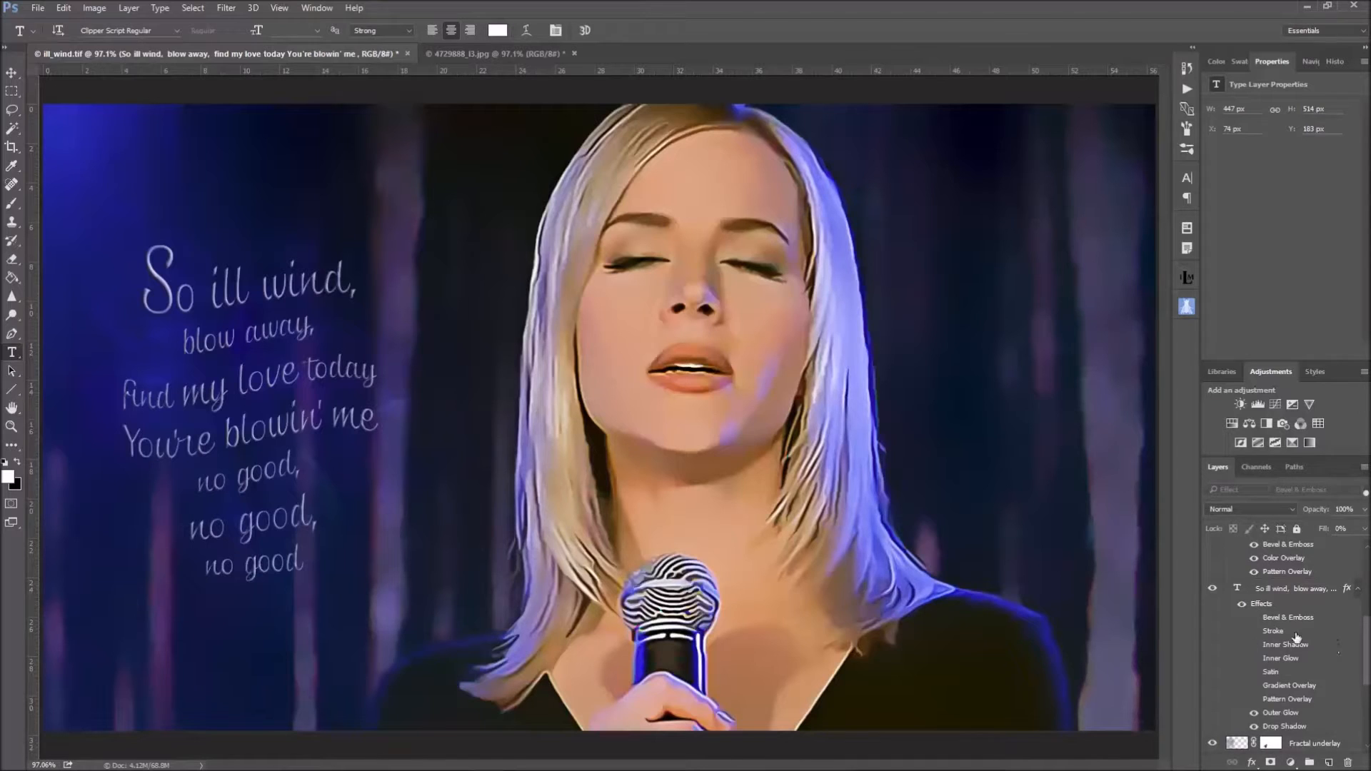
scroll(1323, 712, down, 1)
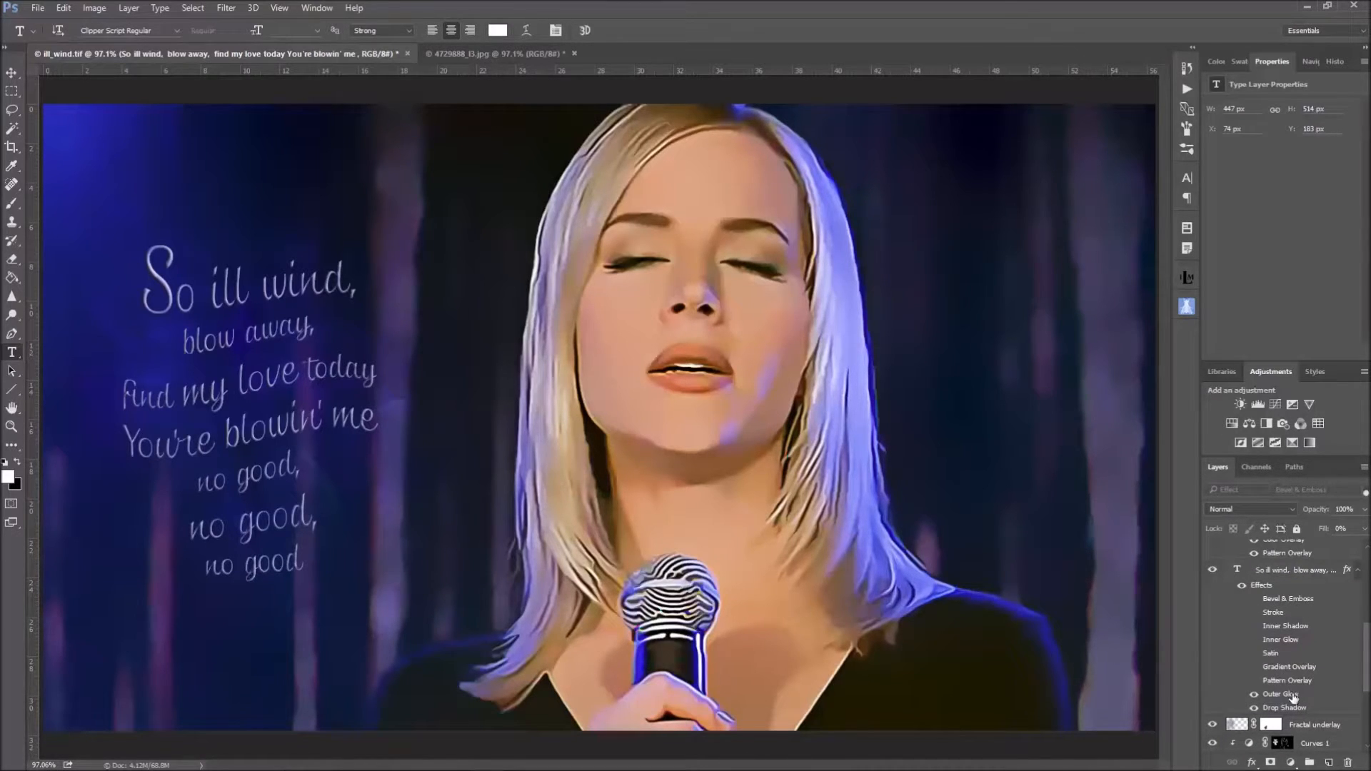
double_click(1297, 696)
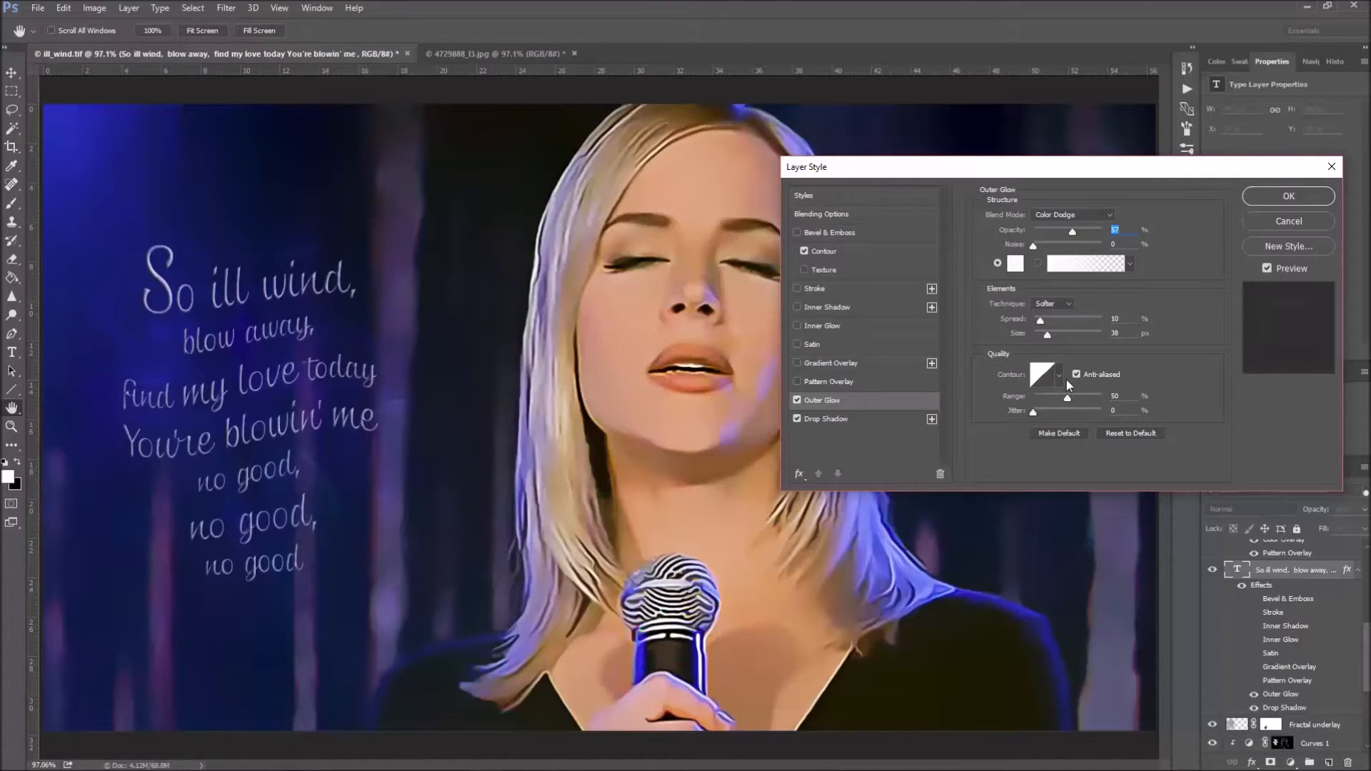
click(833, 419)
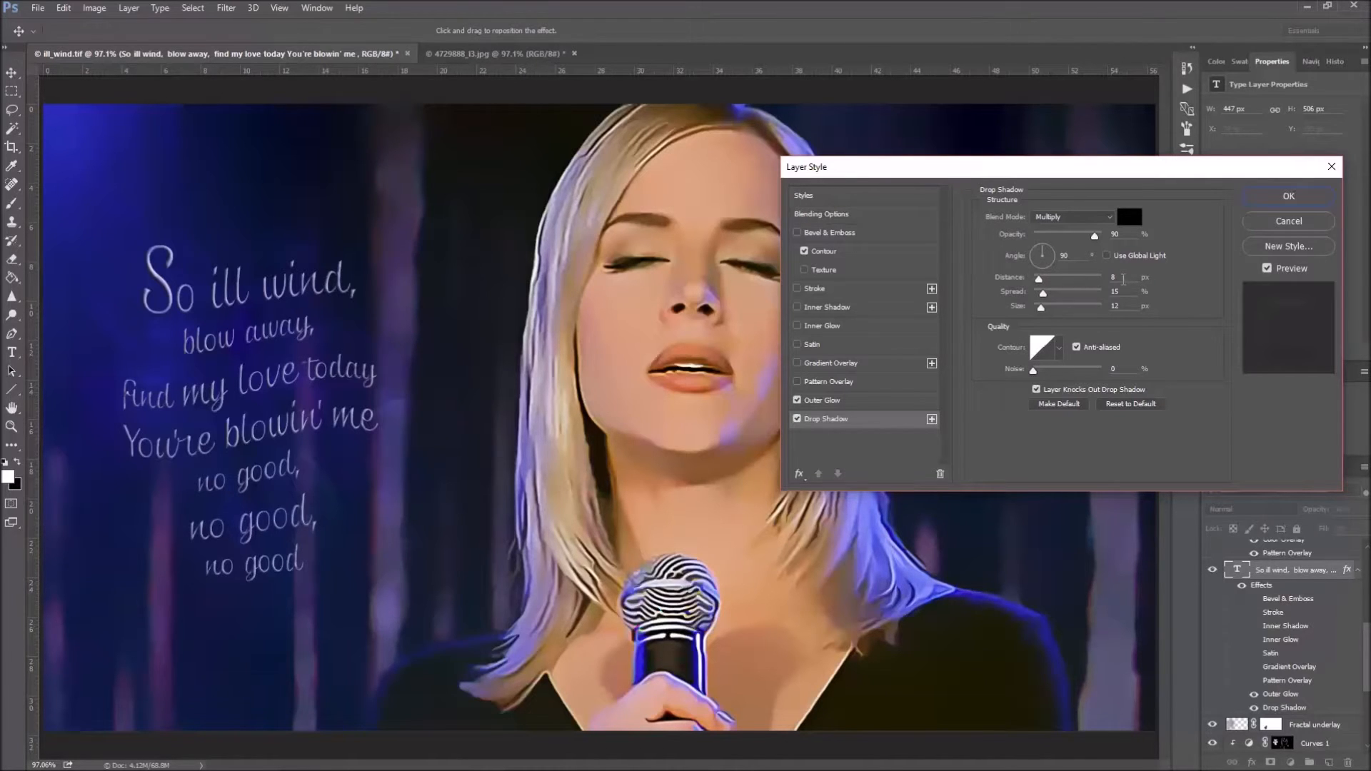
click(1270, 203)
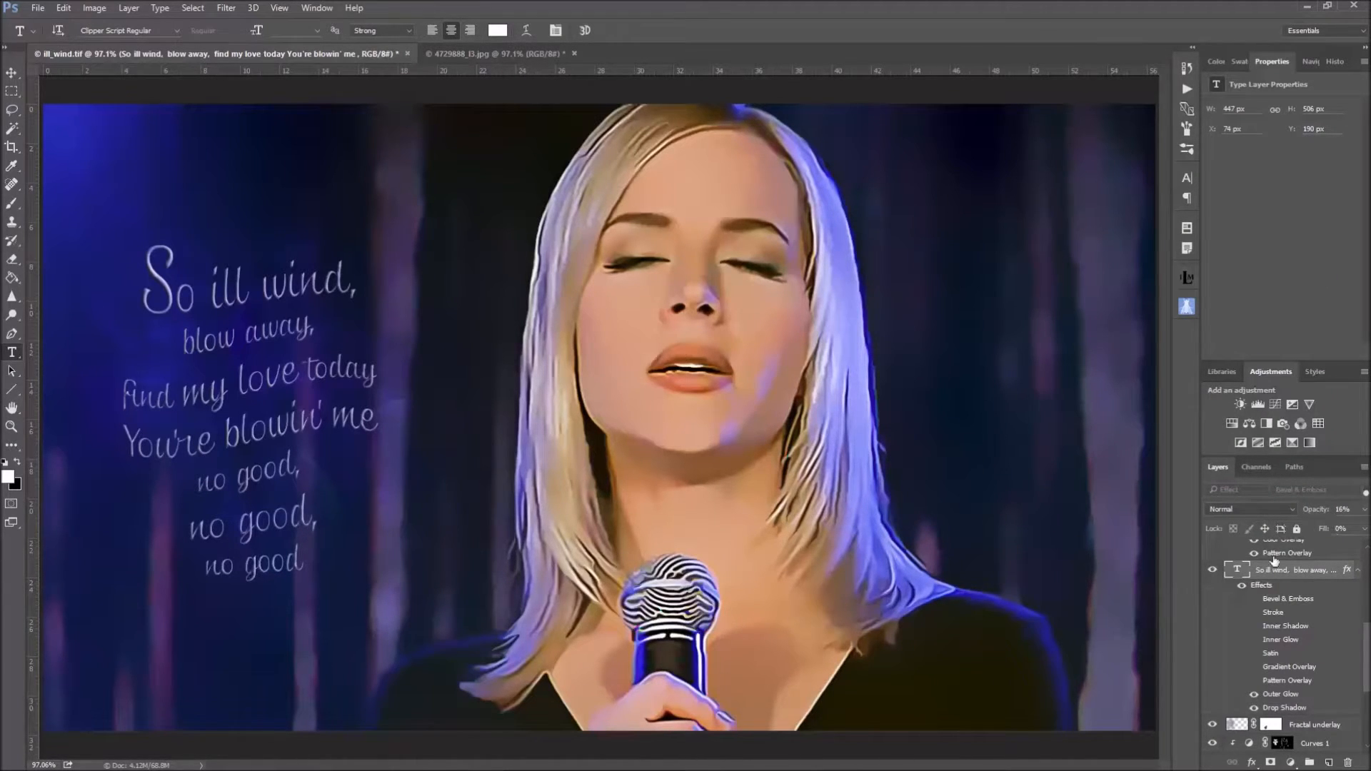
Compare the image without and with the lower lyric text layer, and collapse both text layers' effects lists.
click(1212, 572)
click(1212, 571)
click(1359, 572)
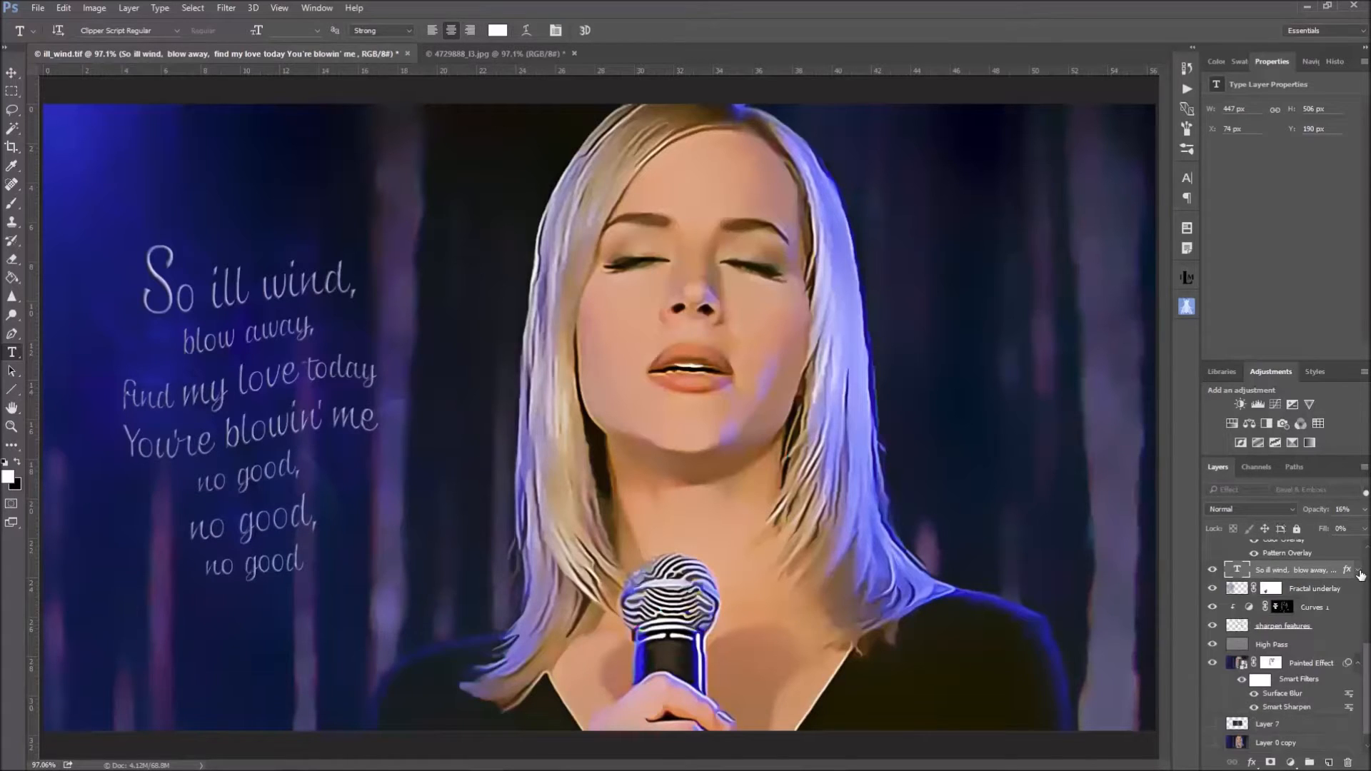
scroll(1360, 575, up, 3)
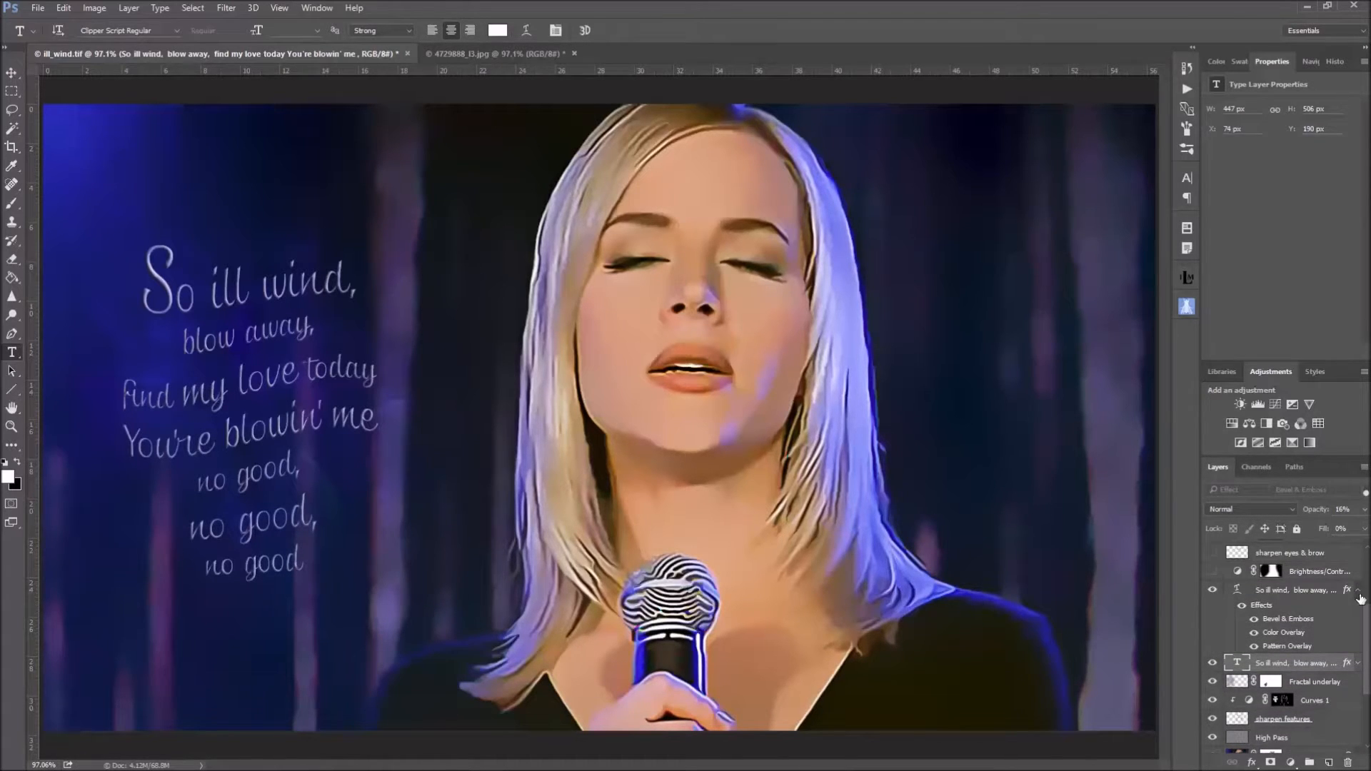
click(1358, 592)
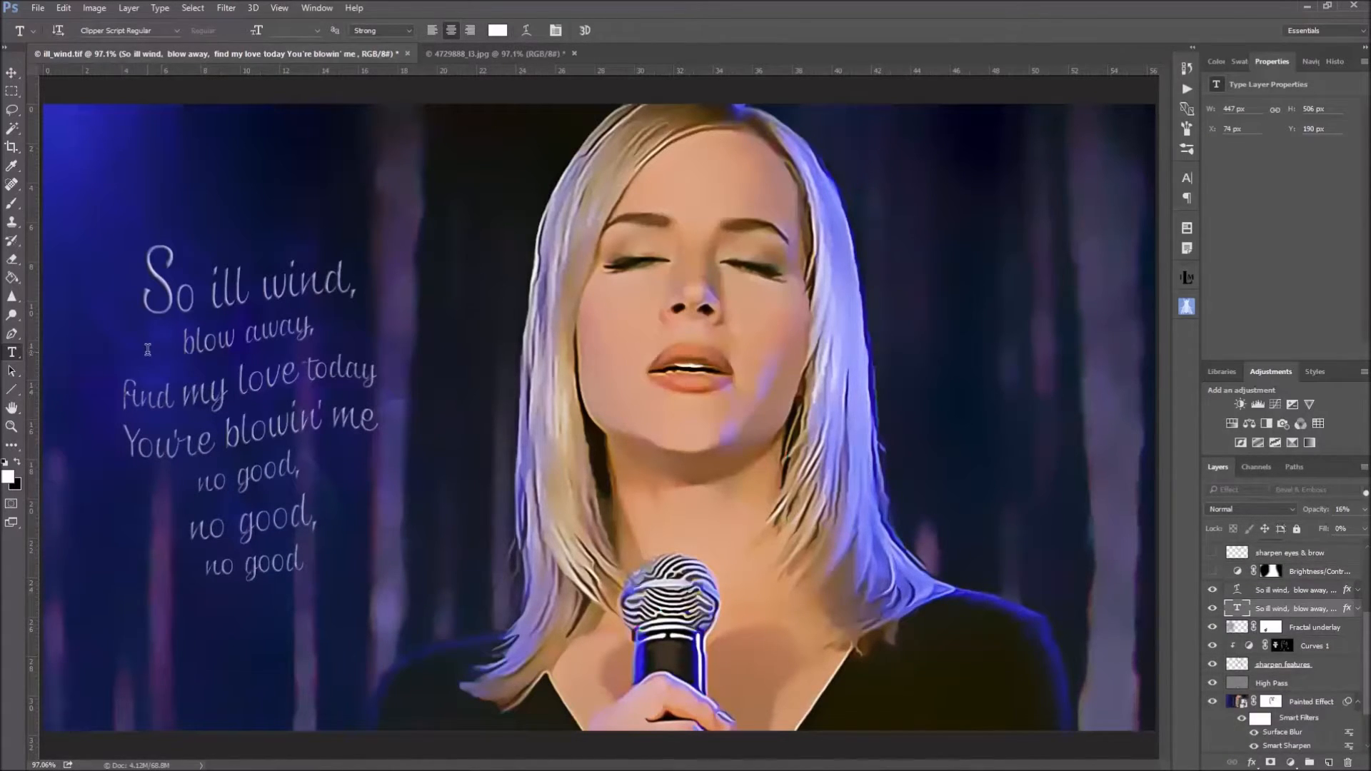
Make the Brightness/Contrast 1 adjustment visible and select it, then examine its effect on the image and its mask.
click(1212, 573)
click(1237, 575)
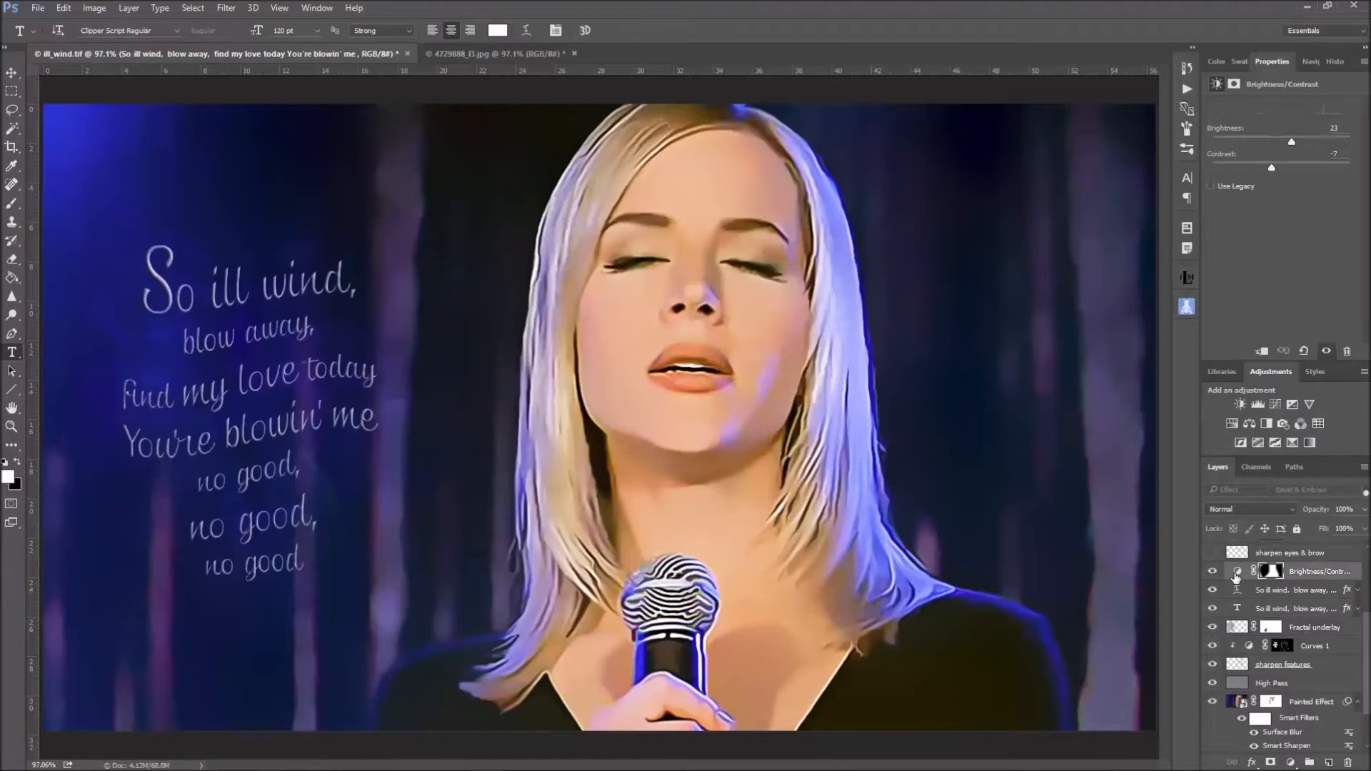
scroll(1300, 592, up, 1)
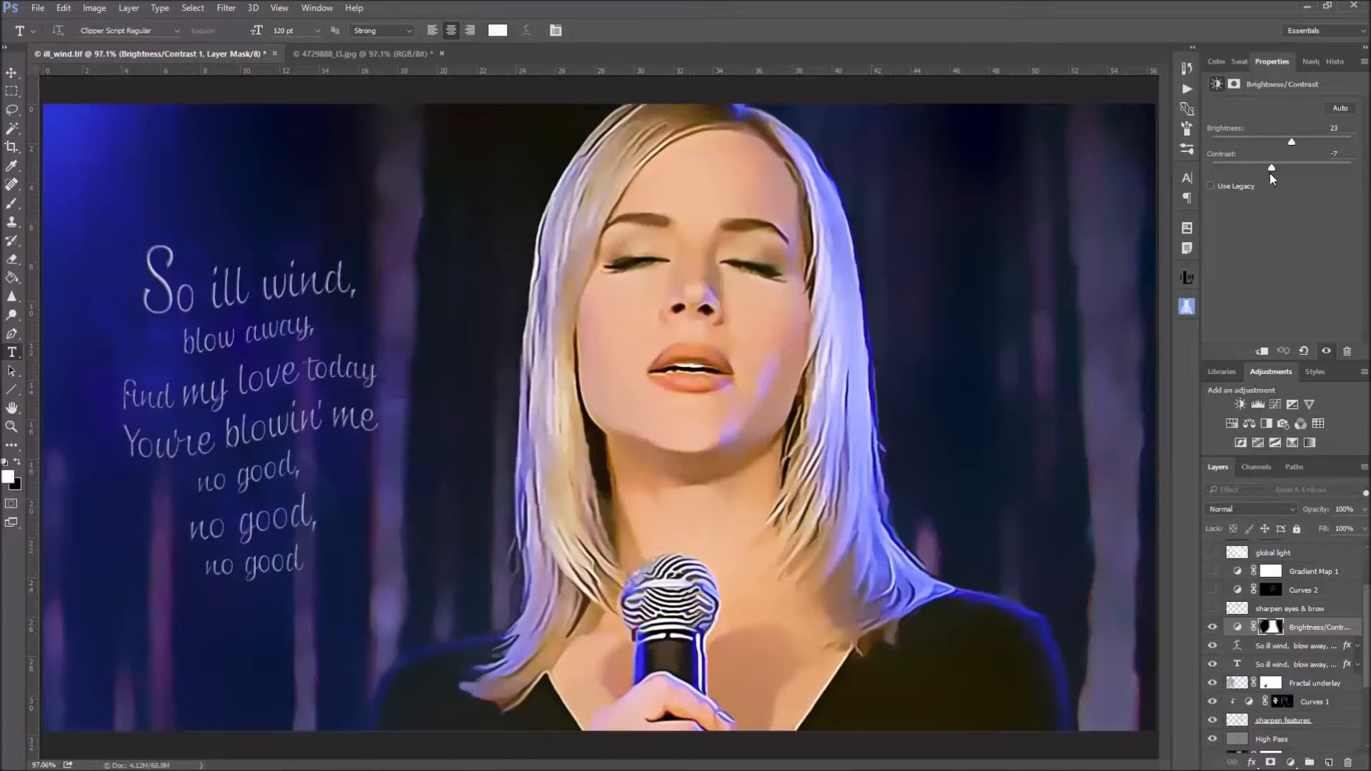
click(1213, 627)
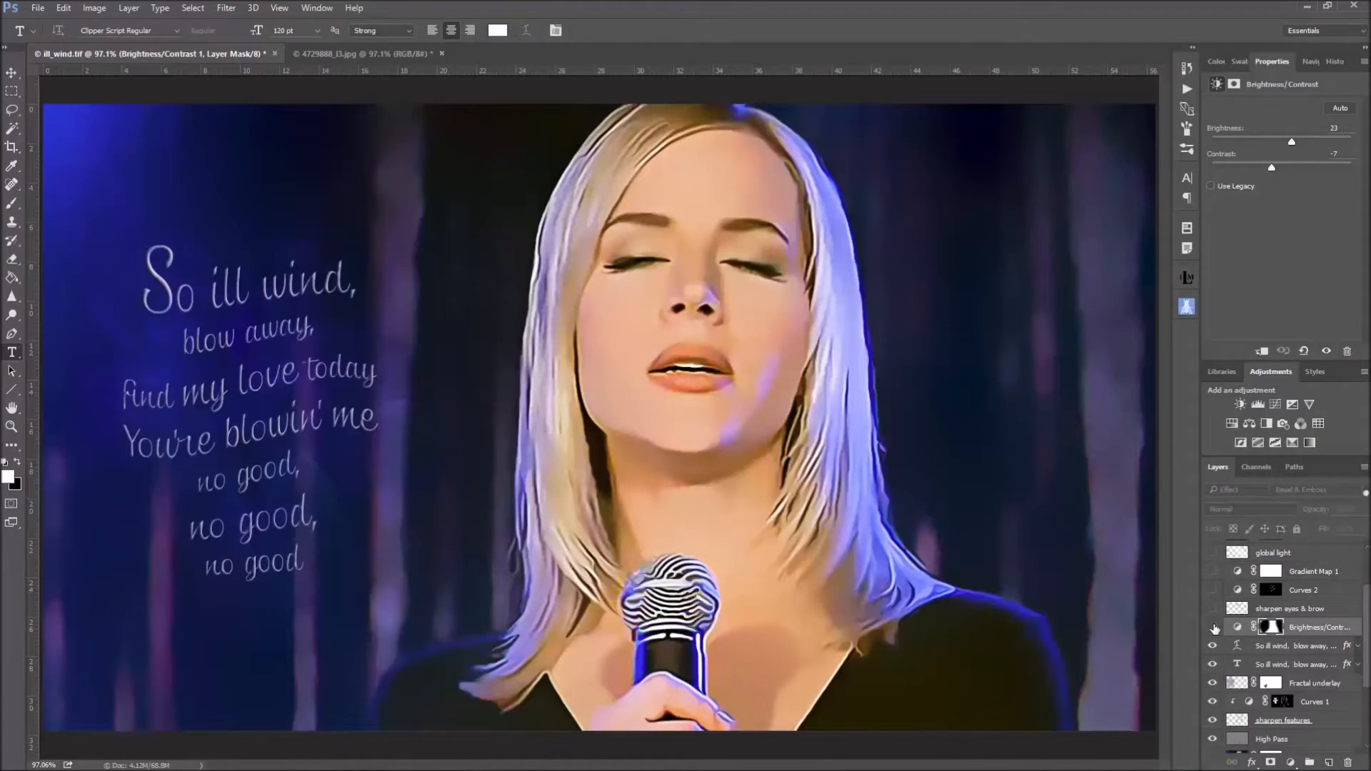
click(1214, 627)
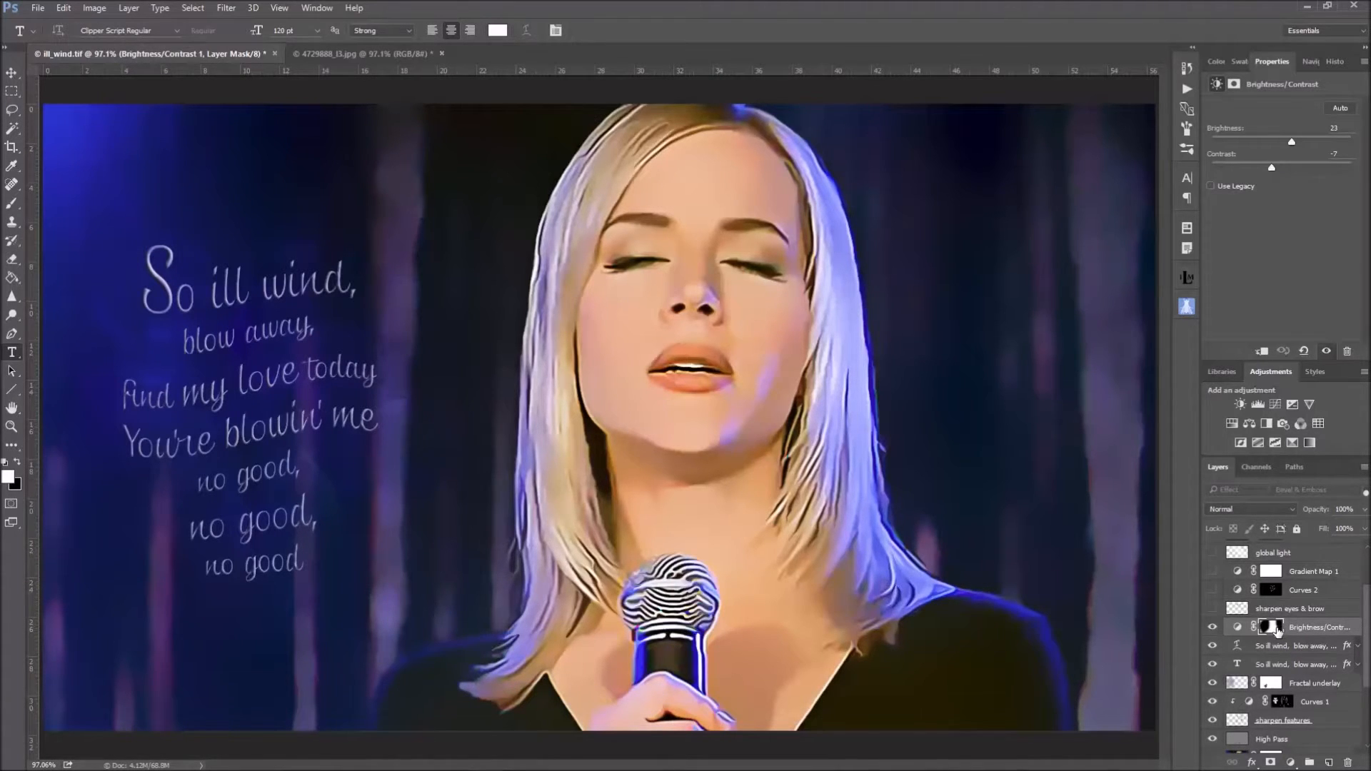
alt+click(1276, 628)
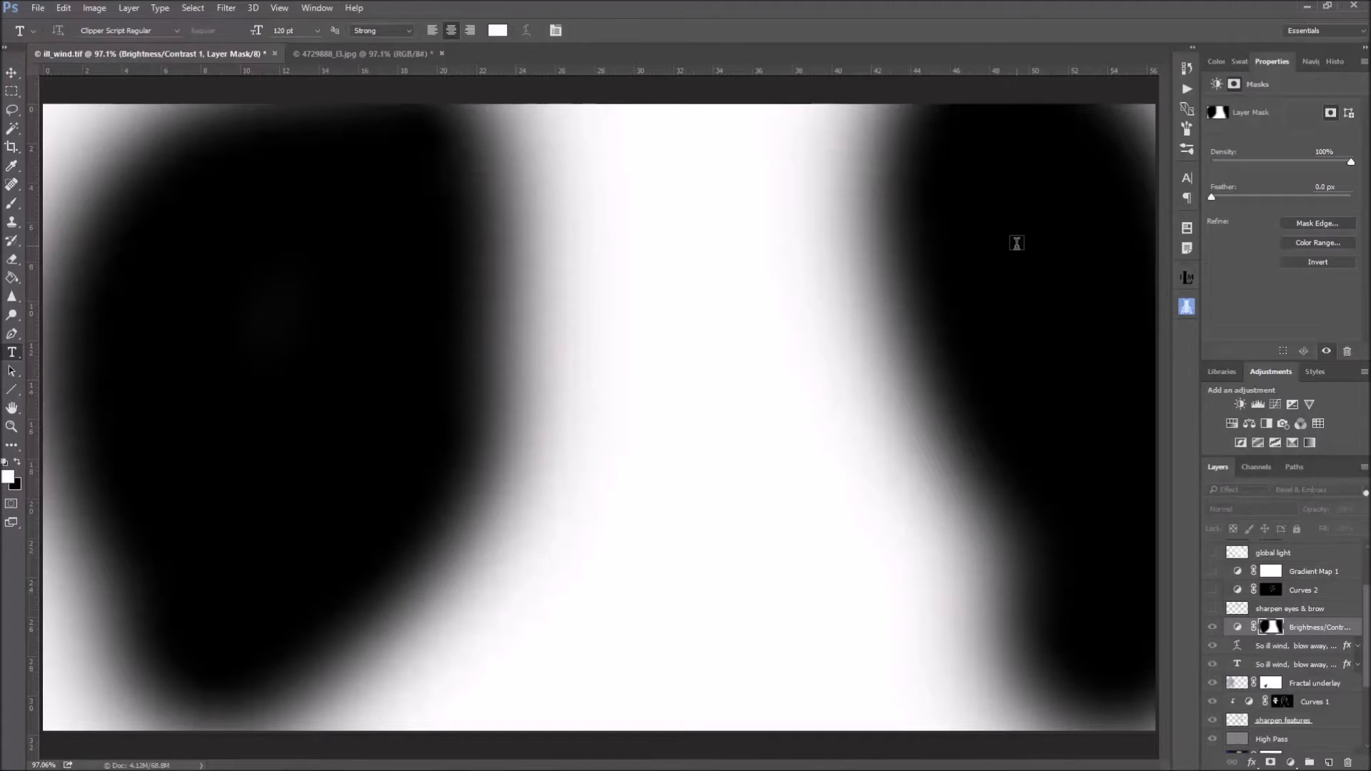
Return from the mask view to the image, activate the Sharpen tool, and show and select the sharpen eyes & brow layer.
click(1211, 628)
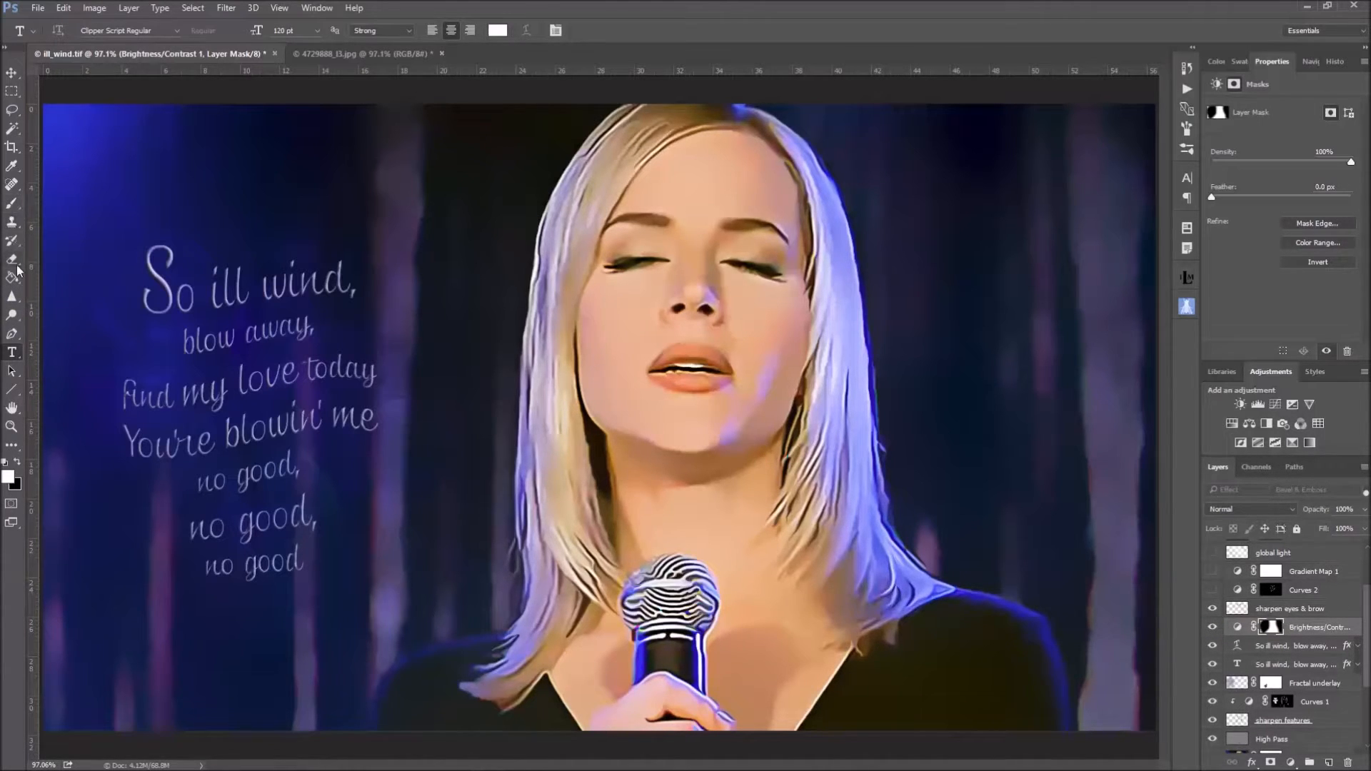
click(12, 297)
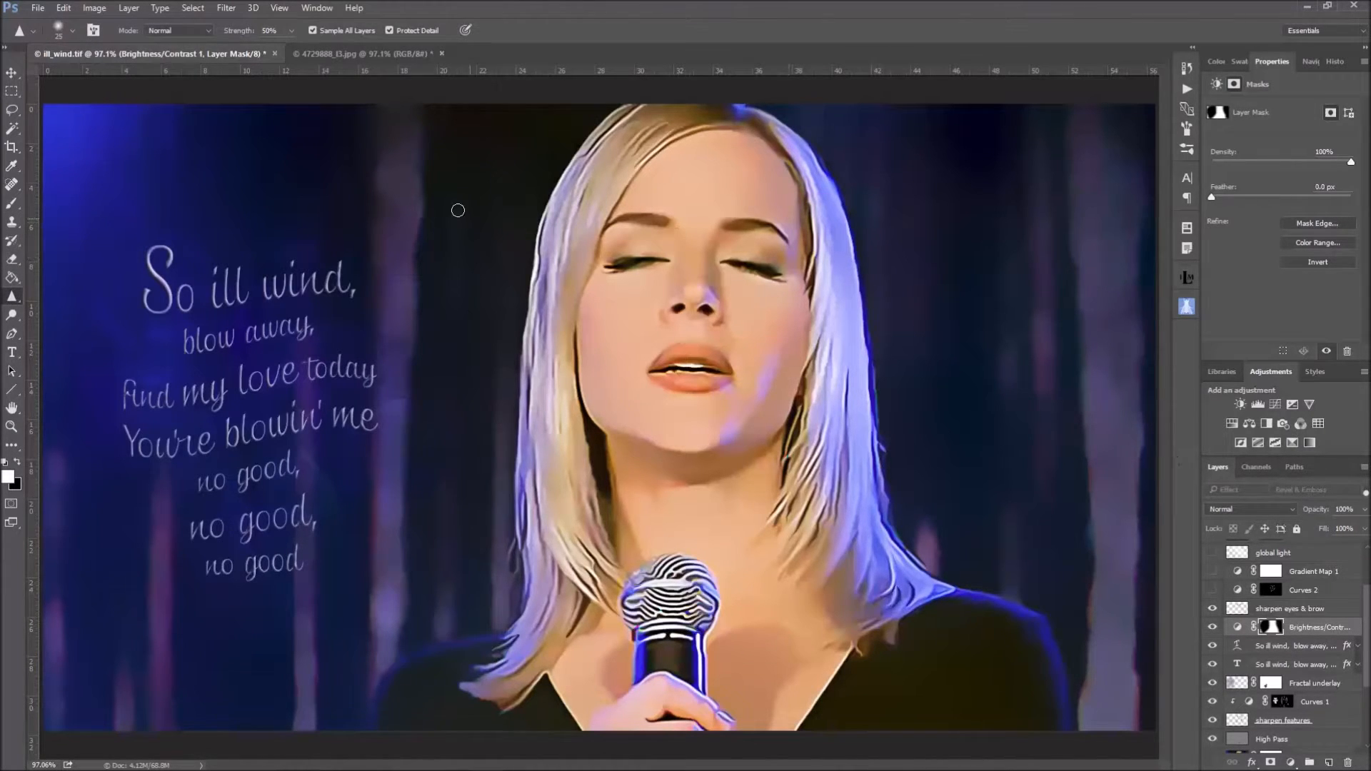
click(1239, 609)
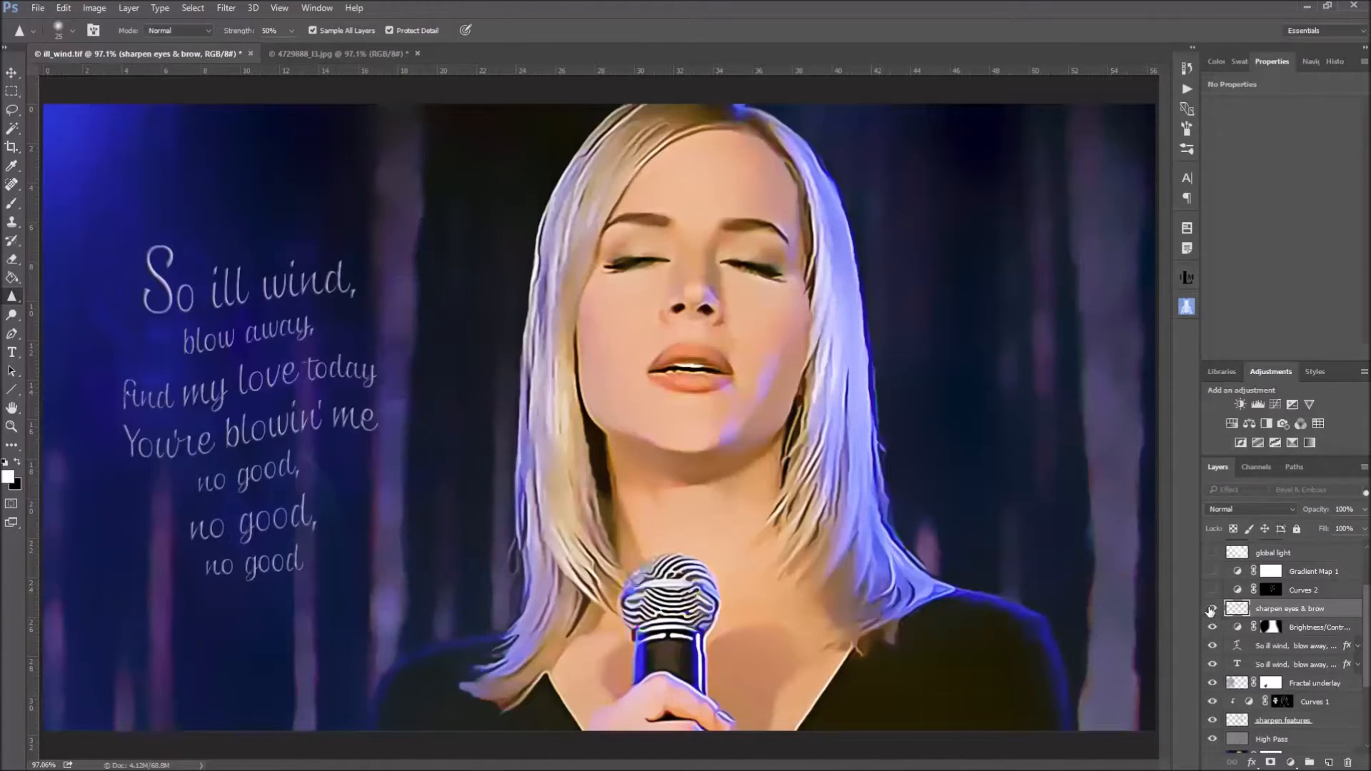
Compare the image without and with the sharpen eyes & brow layer, and view that layer on its own.
click(1213, 608)
click(1213, 609)
click(1213, 610)
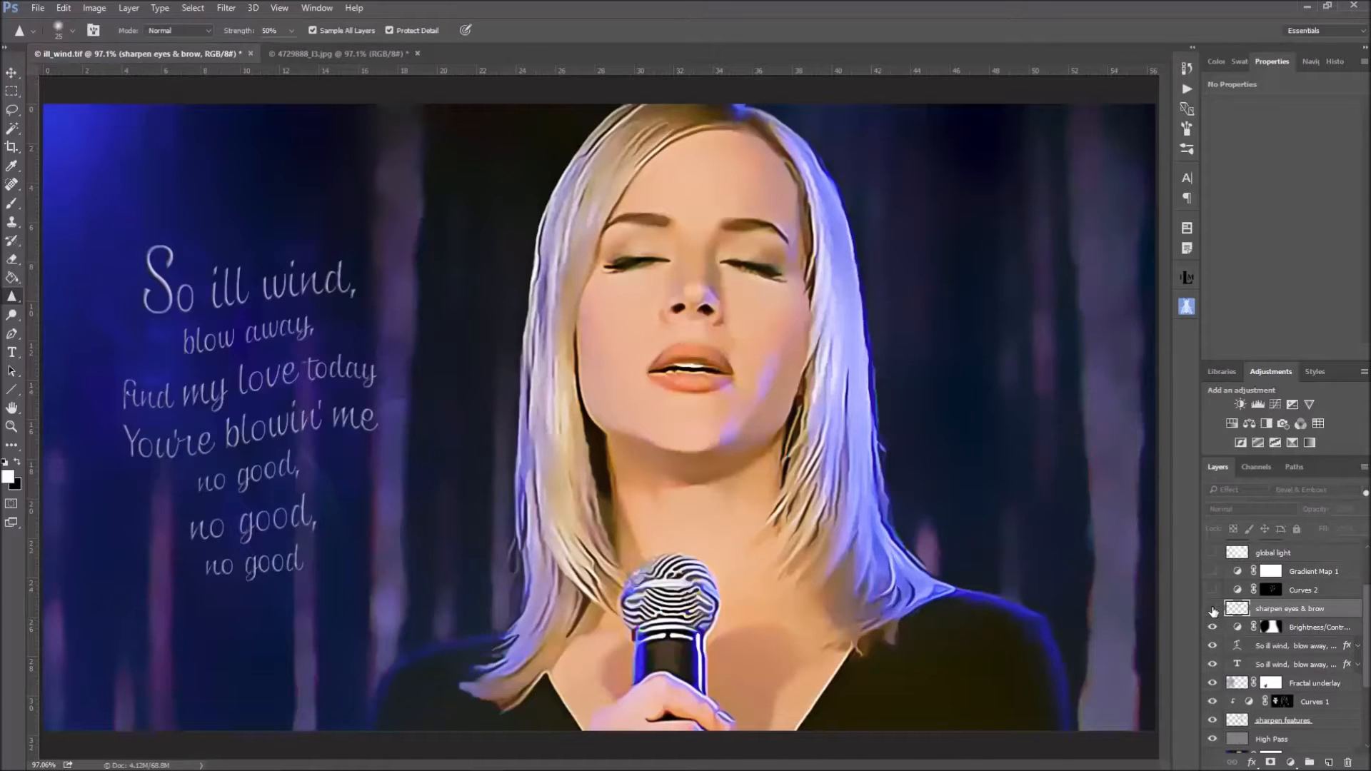
click(1213, 609)
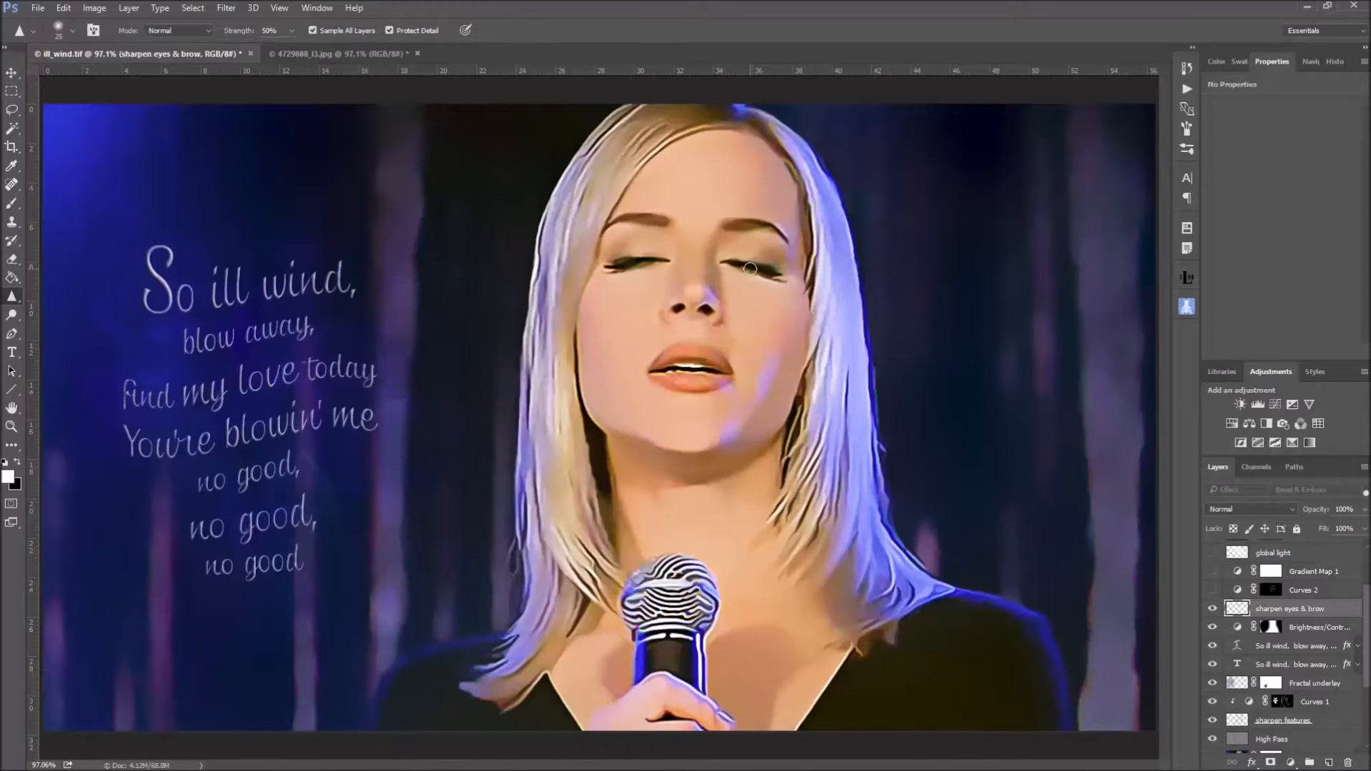
alt+click(1213, 609)
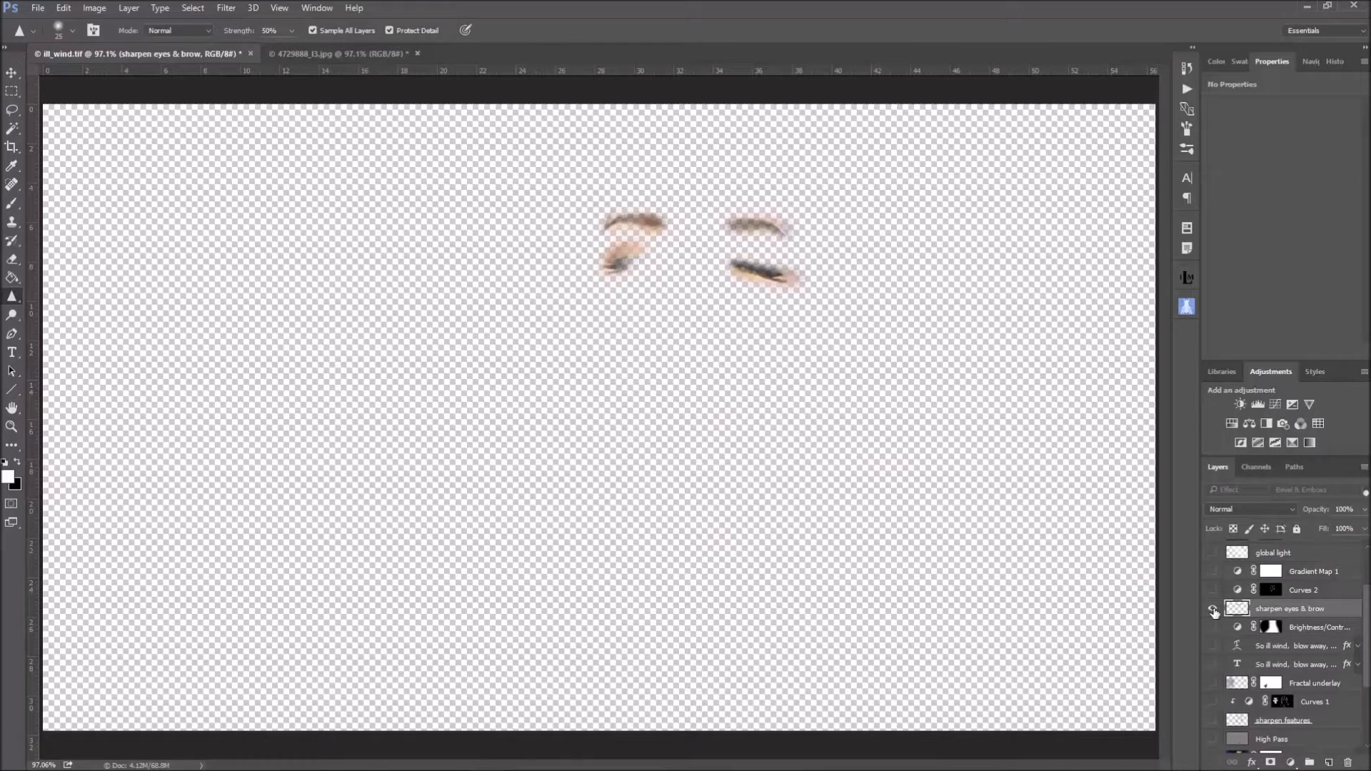
alt+click(1213, 609)
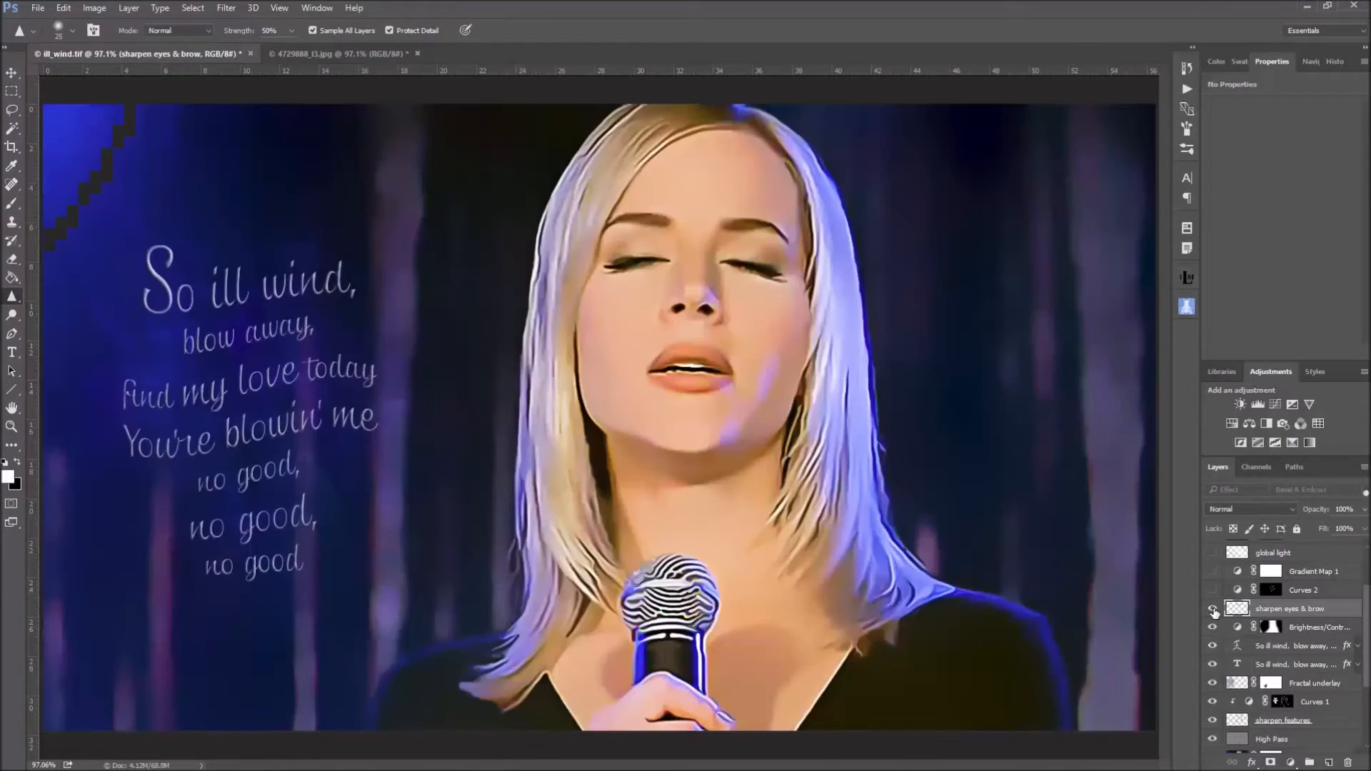
Make the Curves 2 adjustment visible and open its curve settings for review.
click(1213, 590)
click(1240, 591)
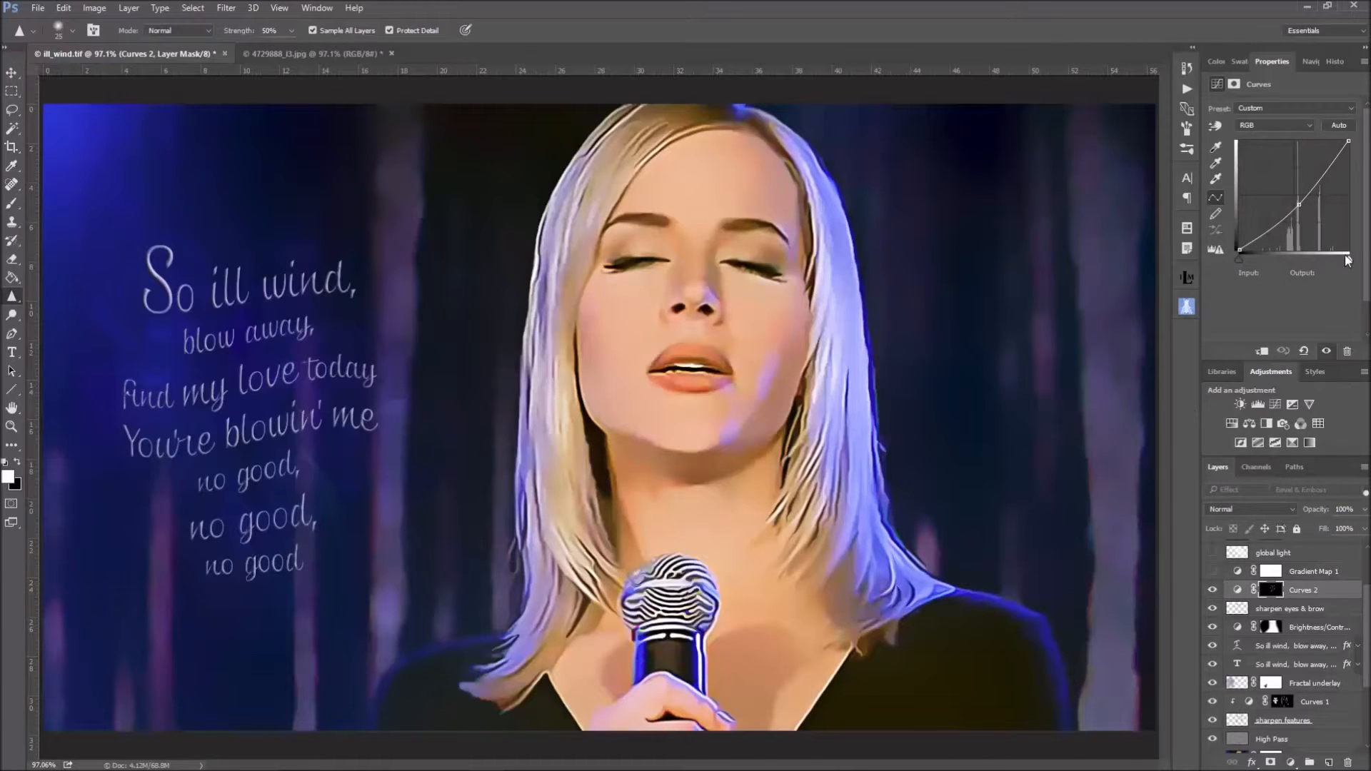
Select the Curves 2 layer mask and set the Brush tool's flow to 12%.
click(1273, 590)
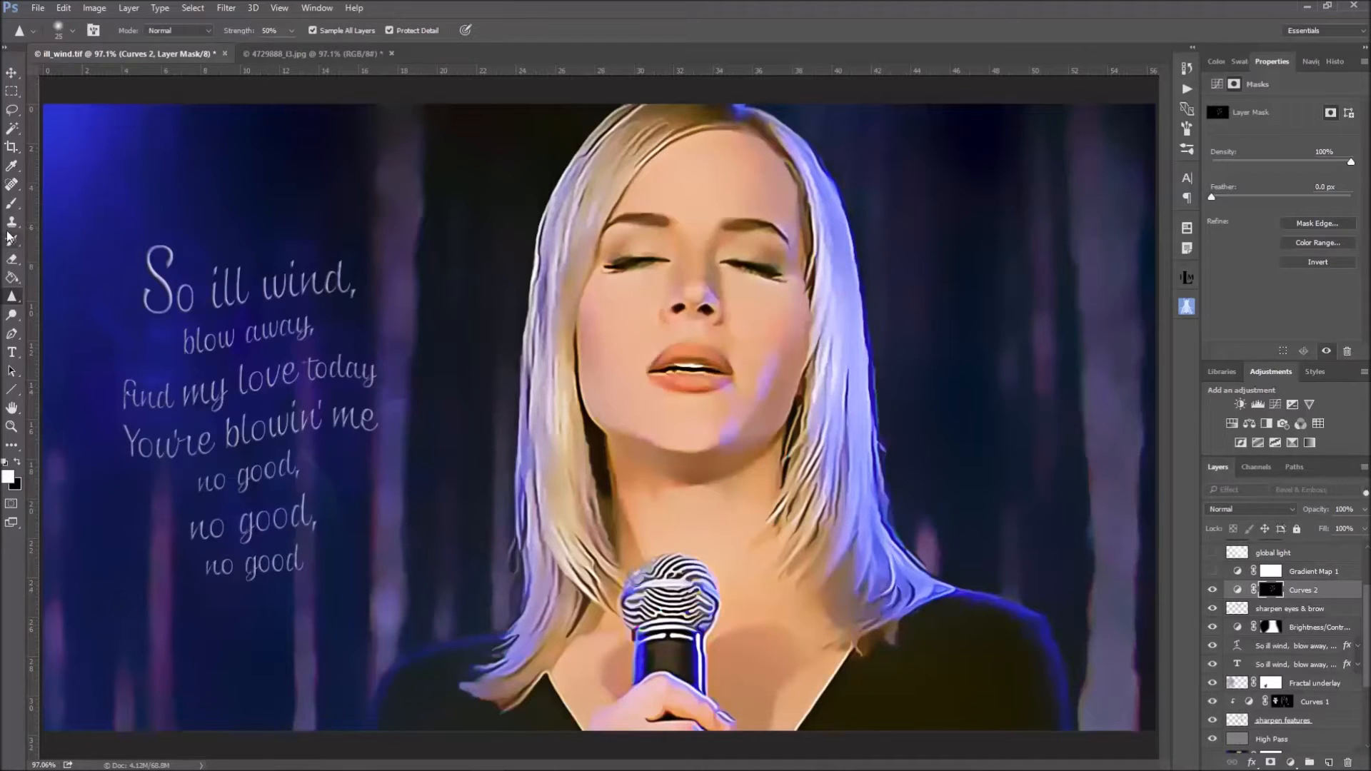
click(12, 205)
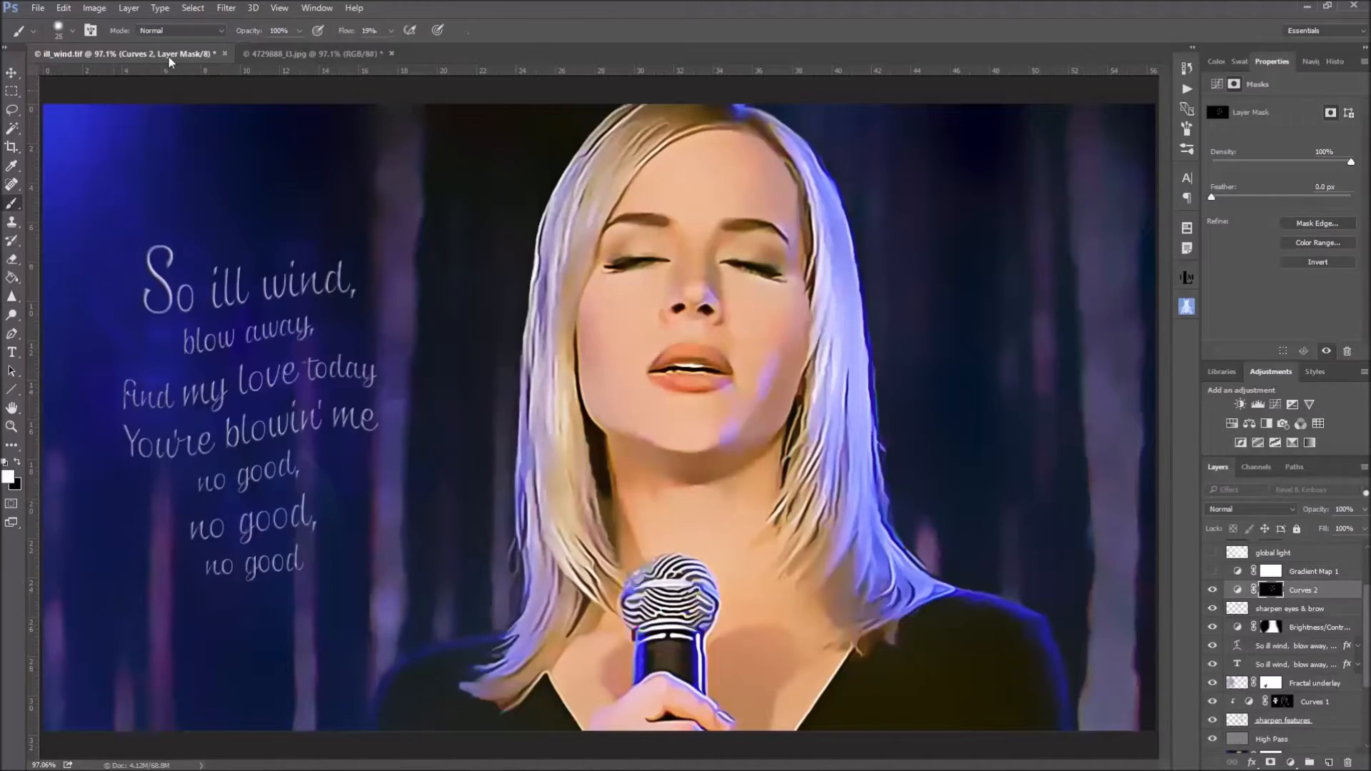
click(393, 30)
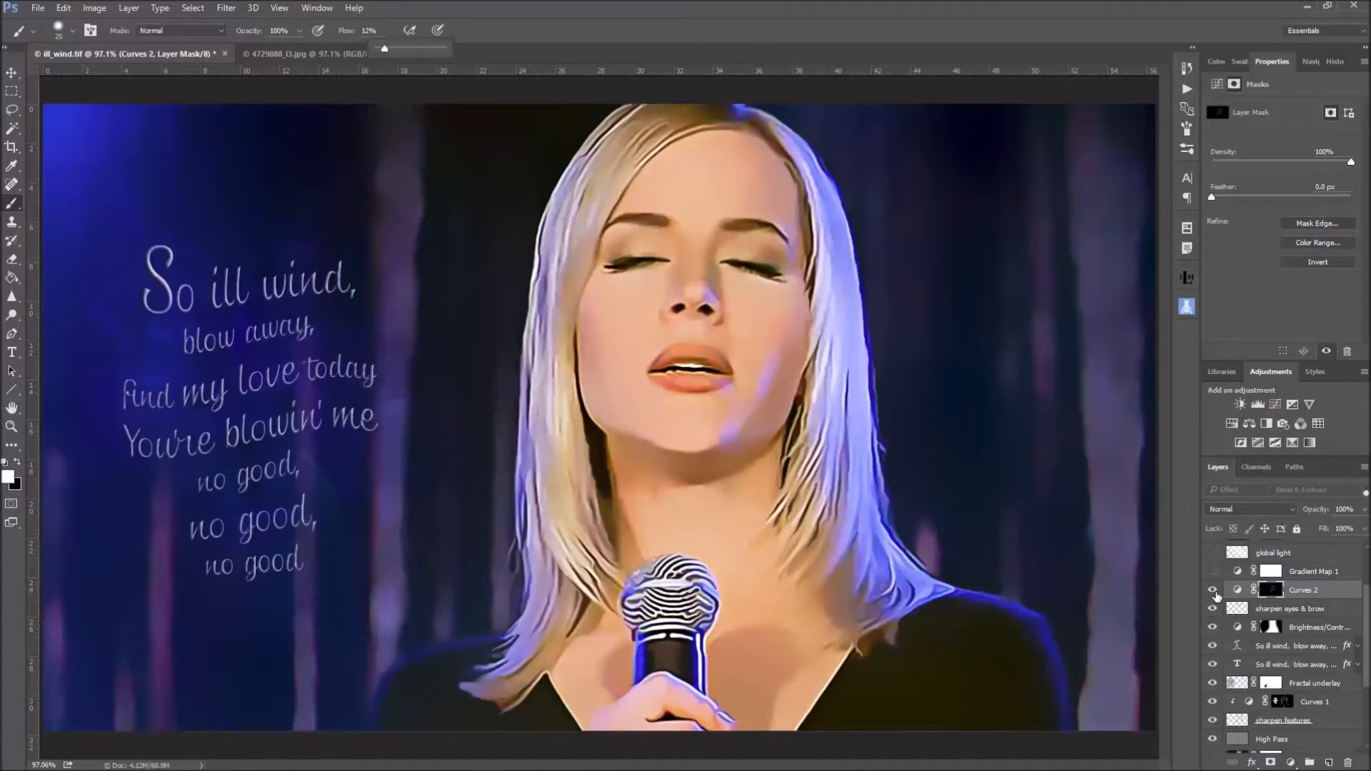
Compare the image without and with Curves 2, view its mask on its own, and return to the full image.
click(1215, 591)
click(1214, 591)
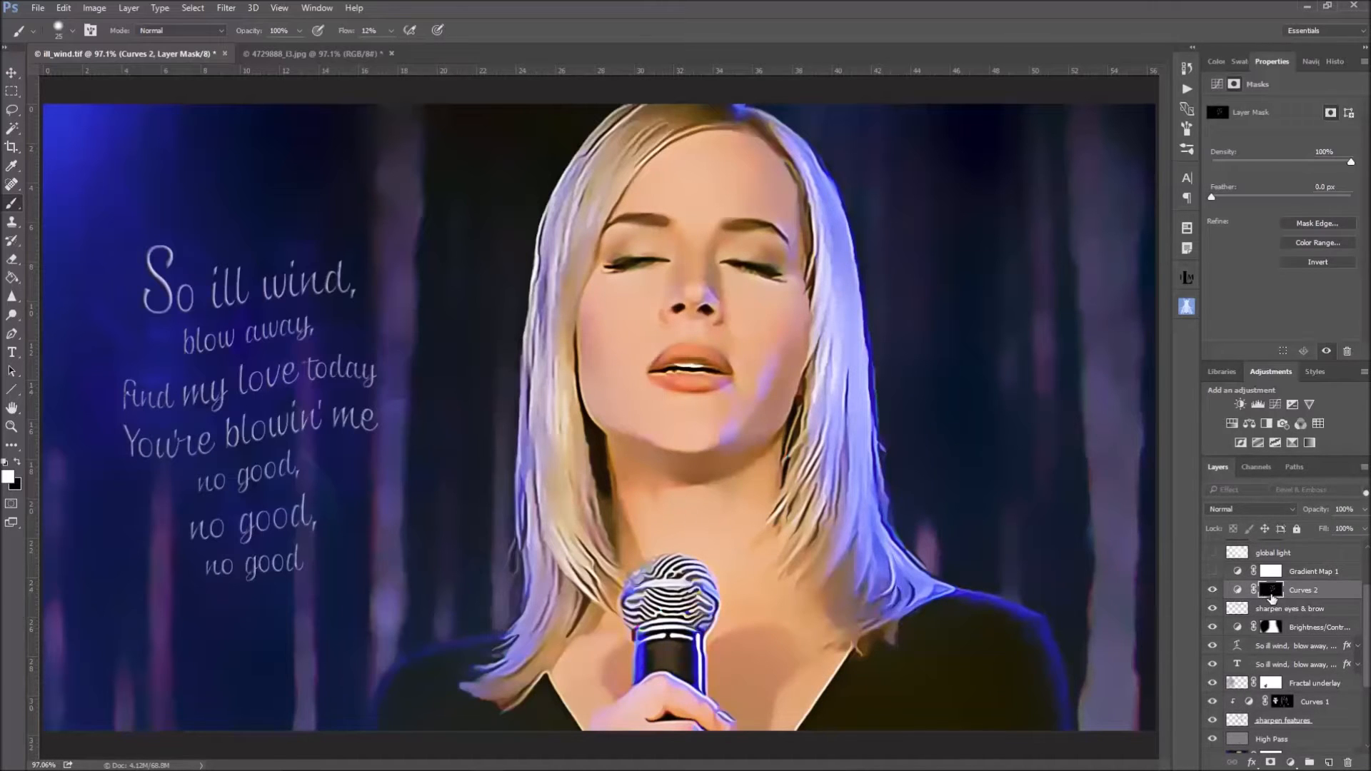
click(1212, 592)
click(1212, 591)
alt+click(1275, 592)
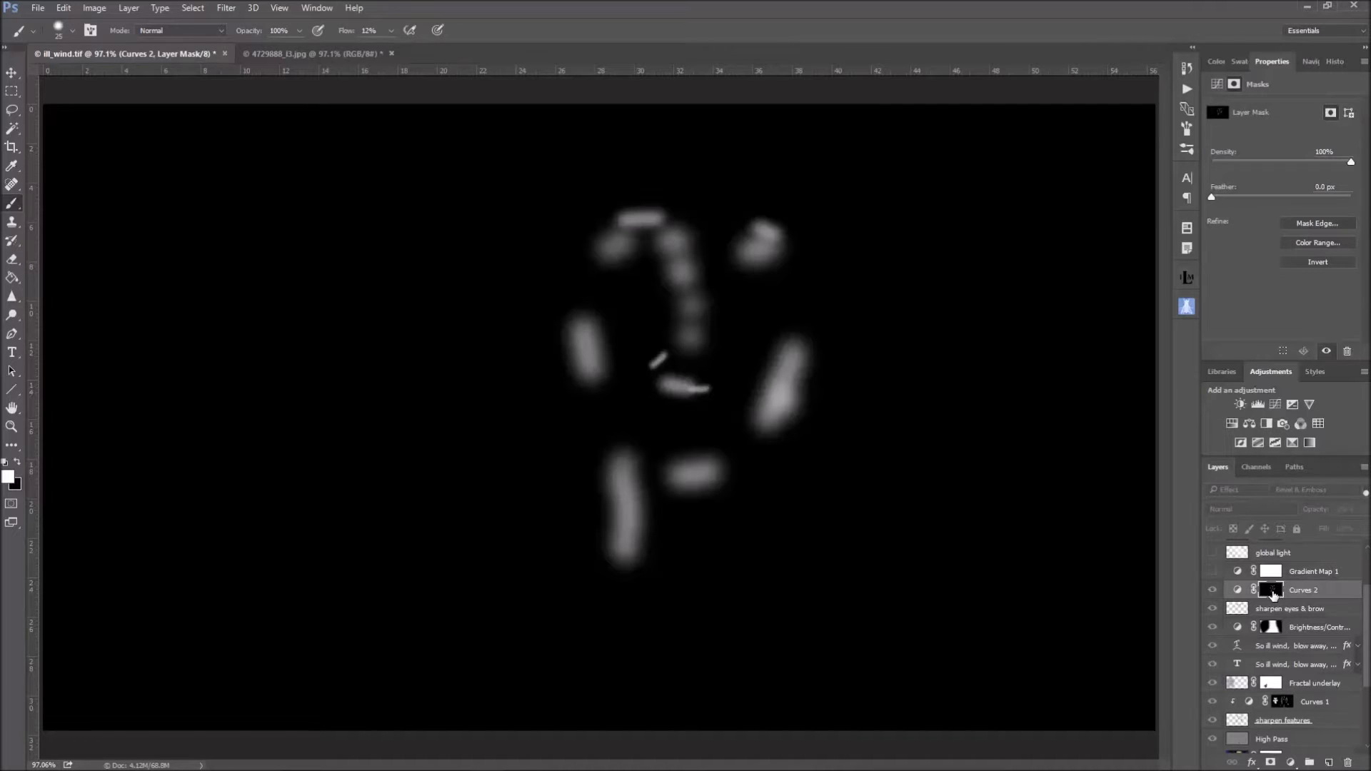
click(1217, 590)
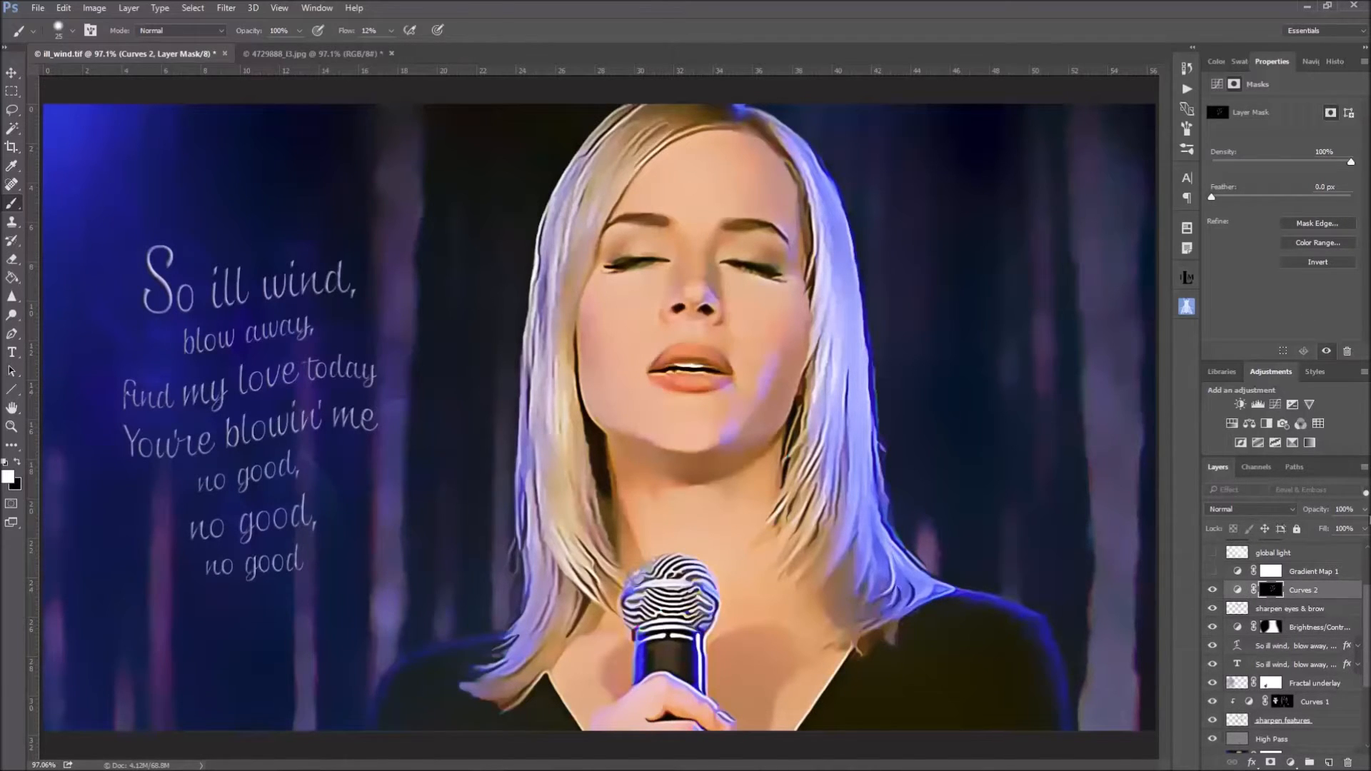
Make the Gradient Map 1 adjustment visible and apply the Black, White preset to its gradient.
click(1212, 572)
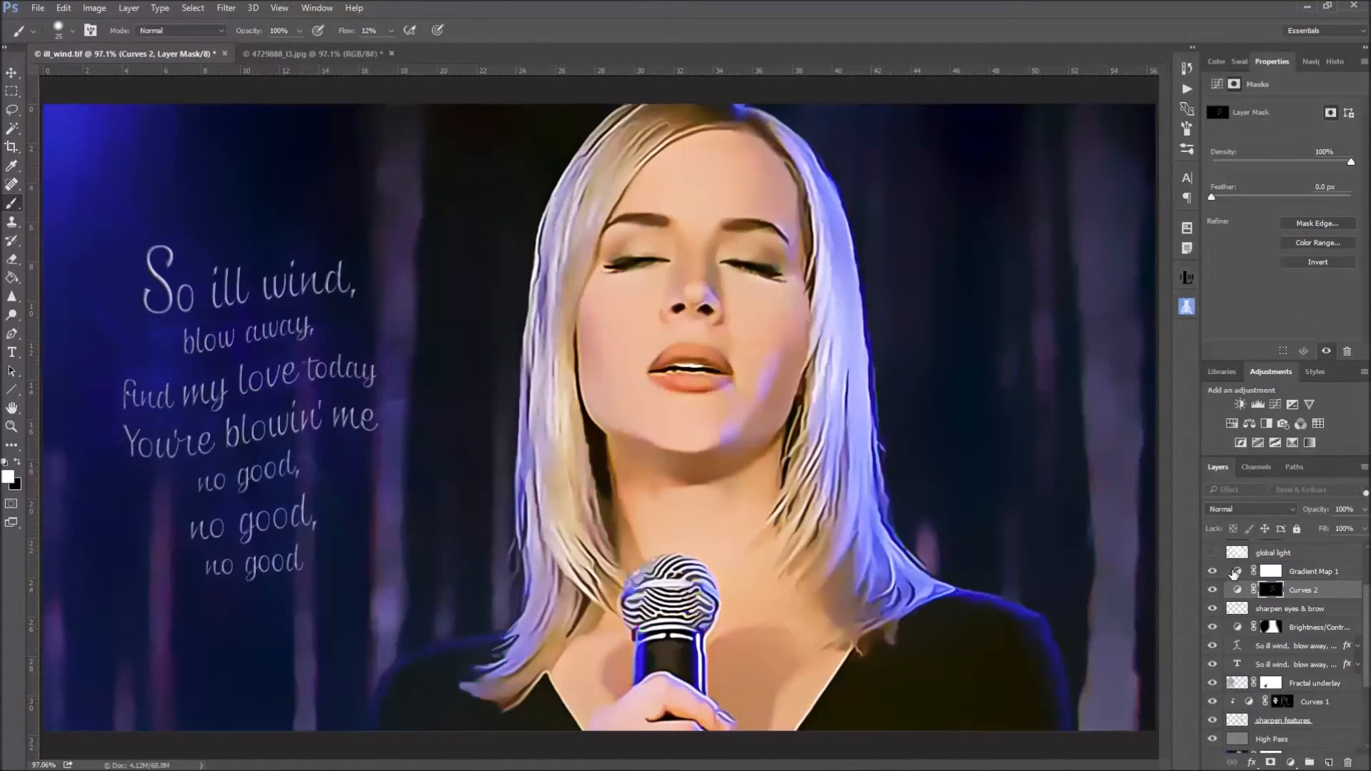
click(1239, 572)
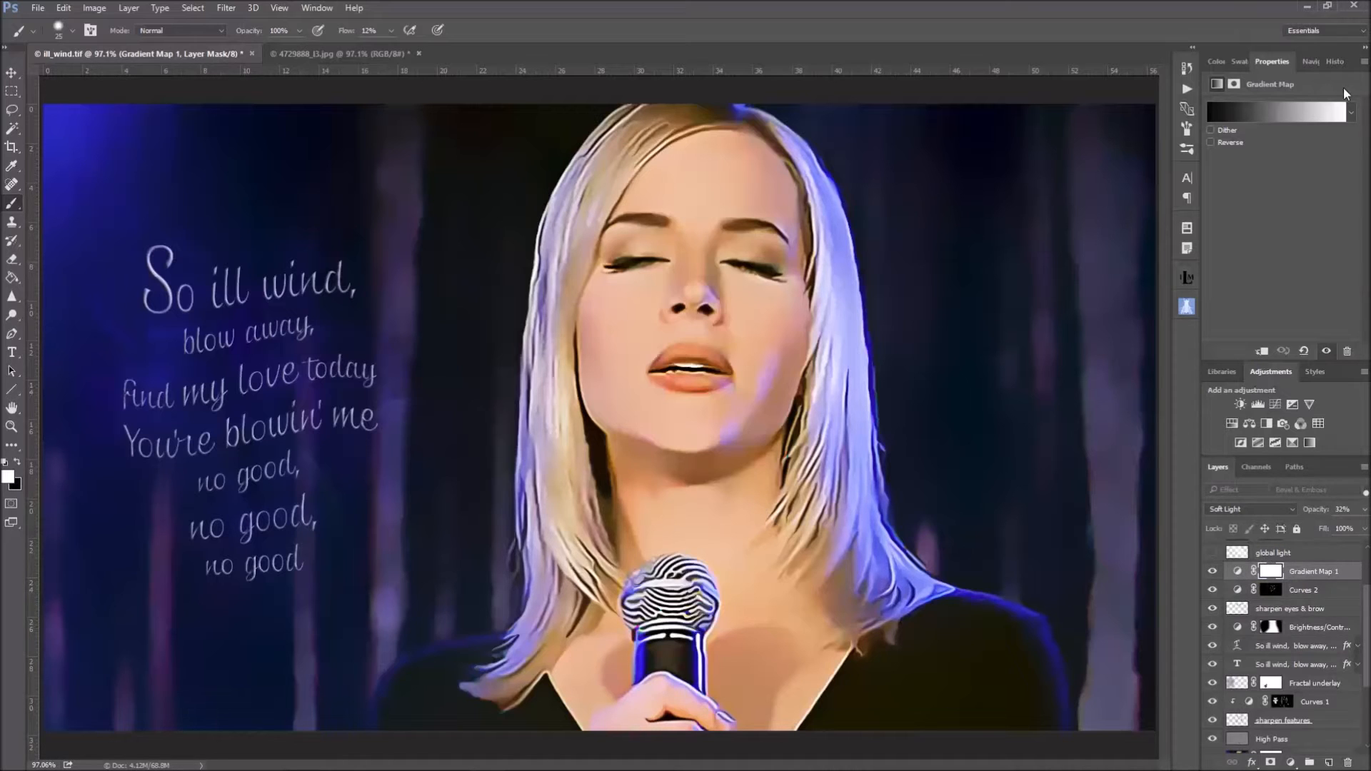
click(1292, 108)
click(1109, 363)
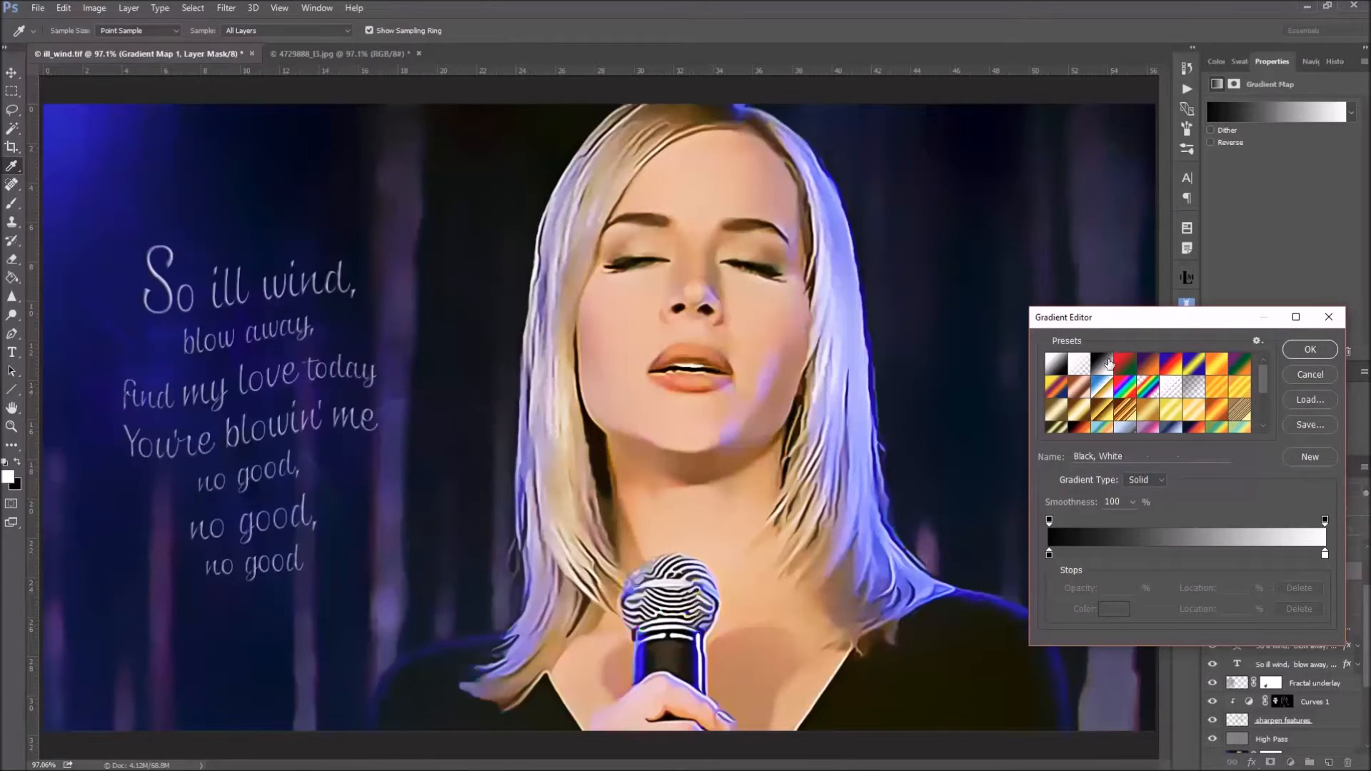
click(1311, 349)
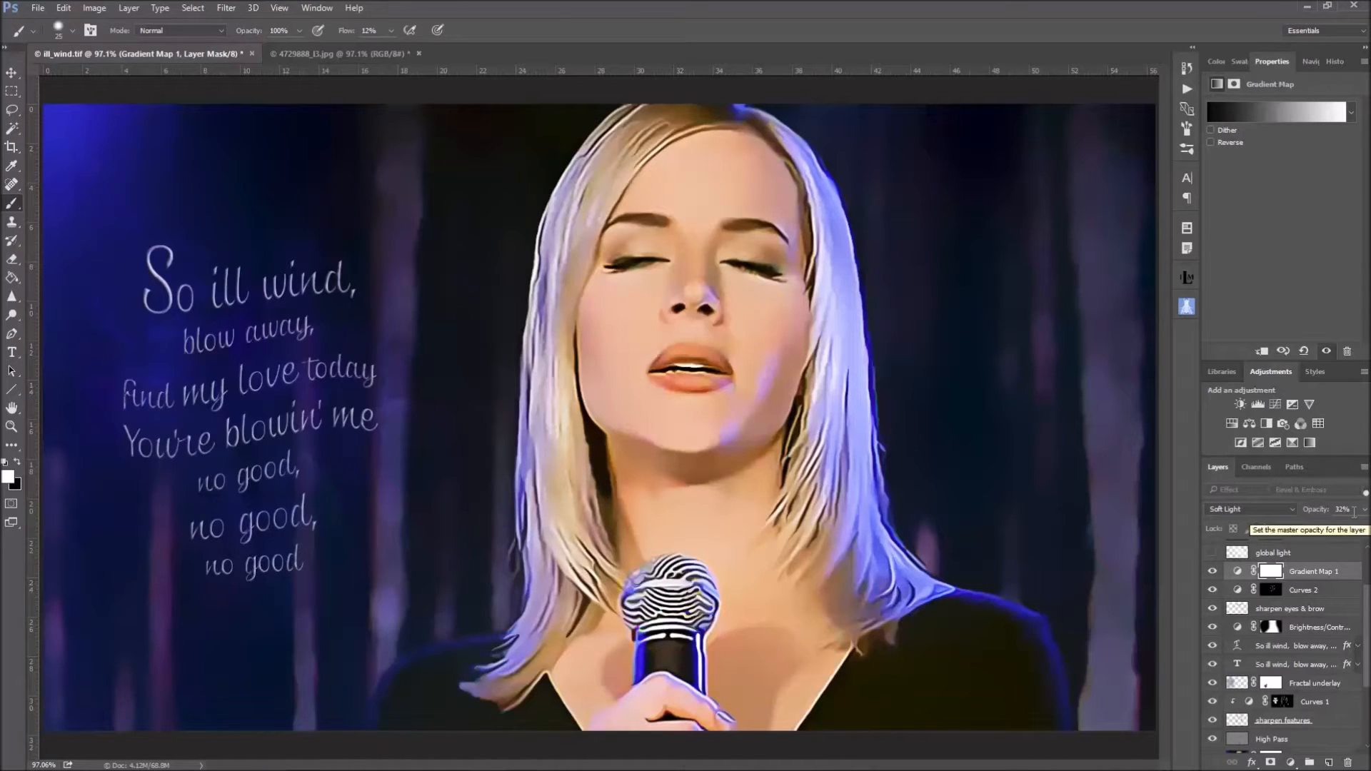
Compare the image without and with the Gradient Map 1 adjustment.
click(1213, 572)
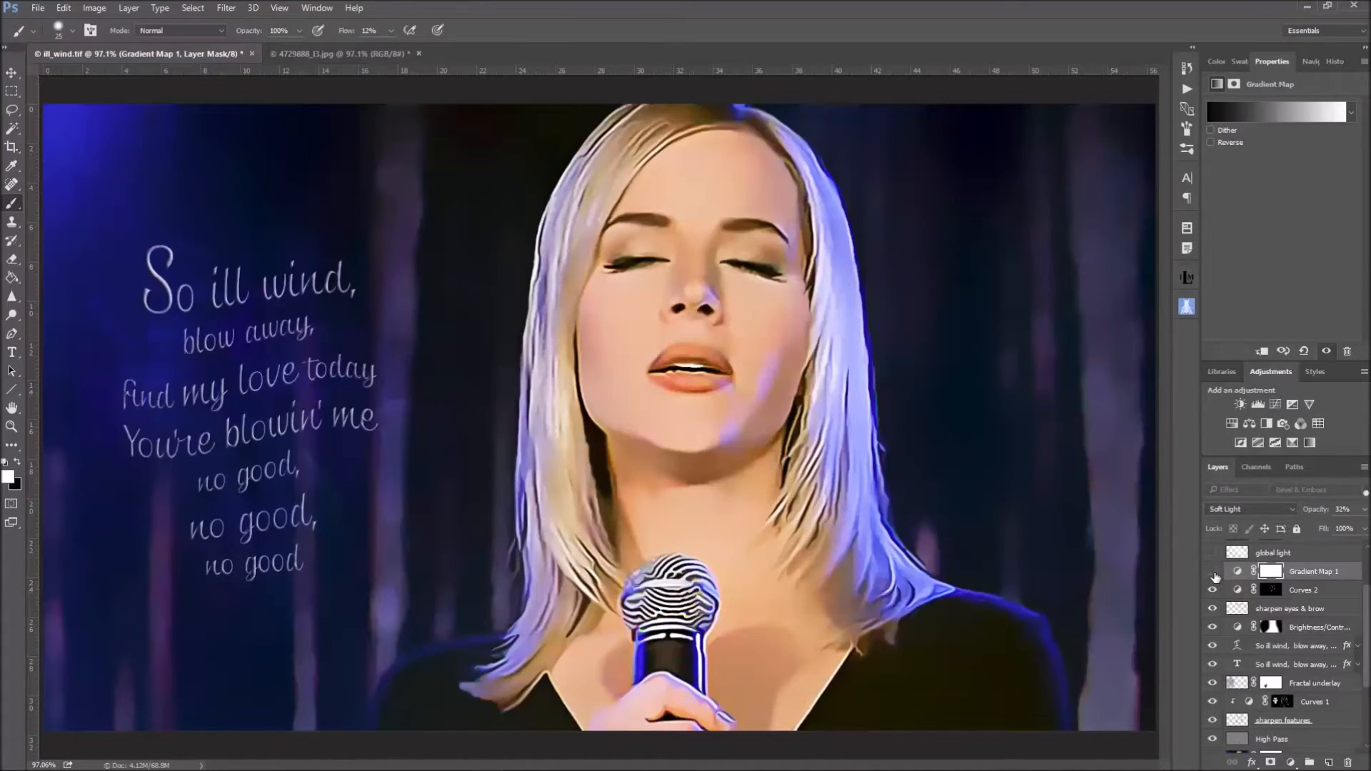
click(1213, 573)
click(1214, 574)
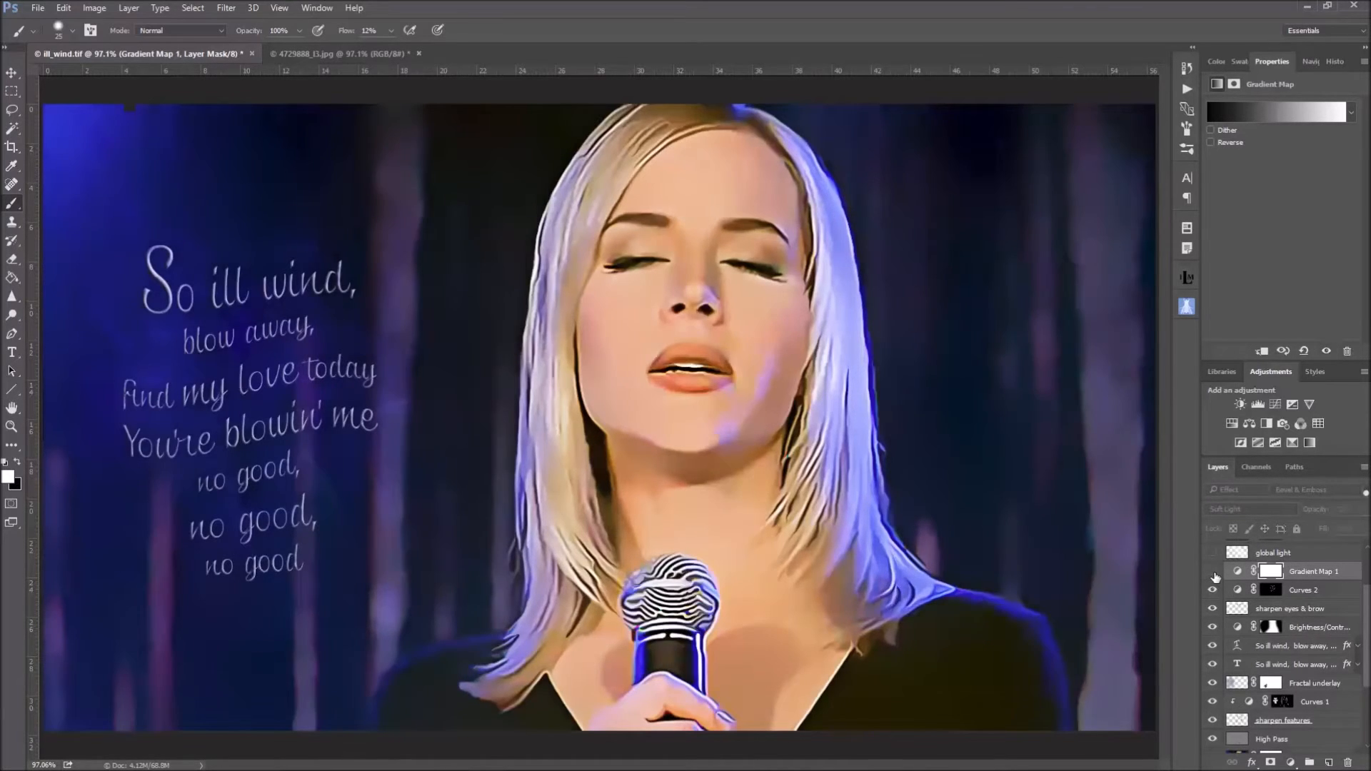
click(1214, 575)
Make the global light layer visible and select it.
scroll(1339, 587, up, 3)
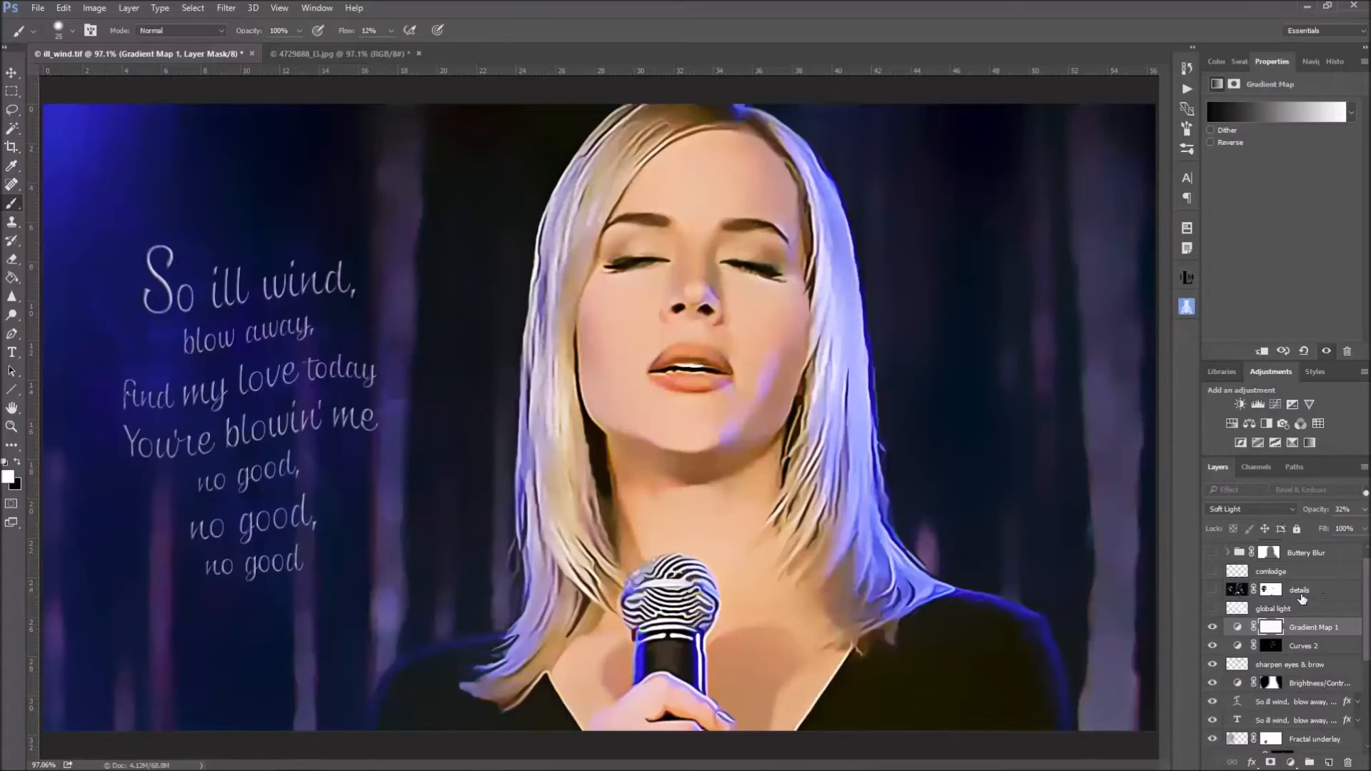
click(1211, 608)
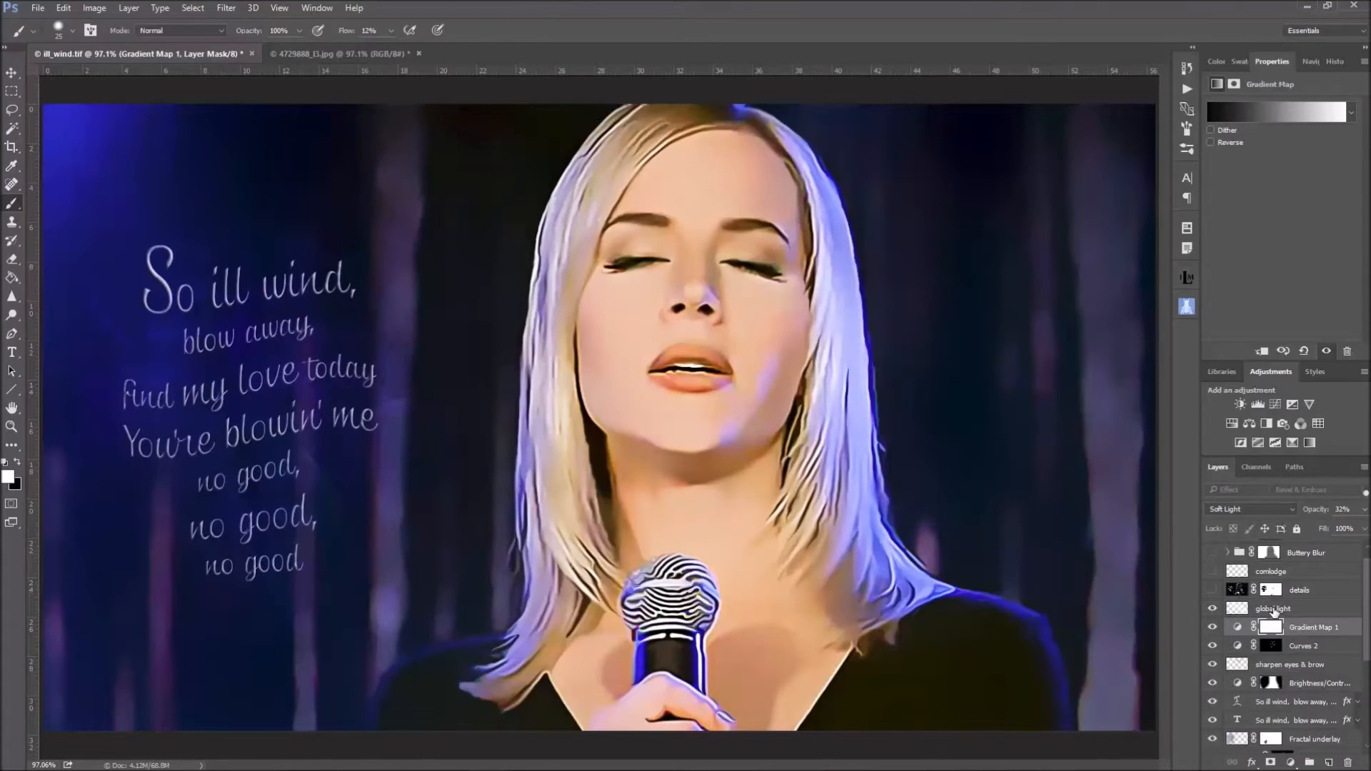
click(1238, 612)
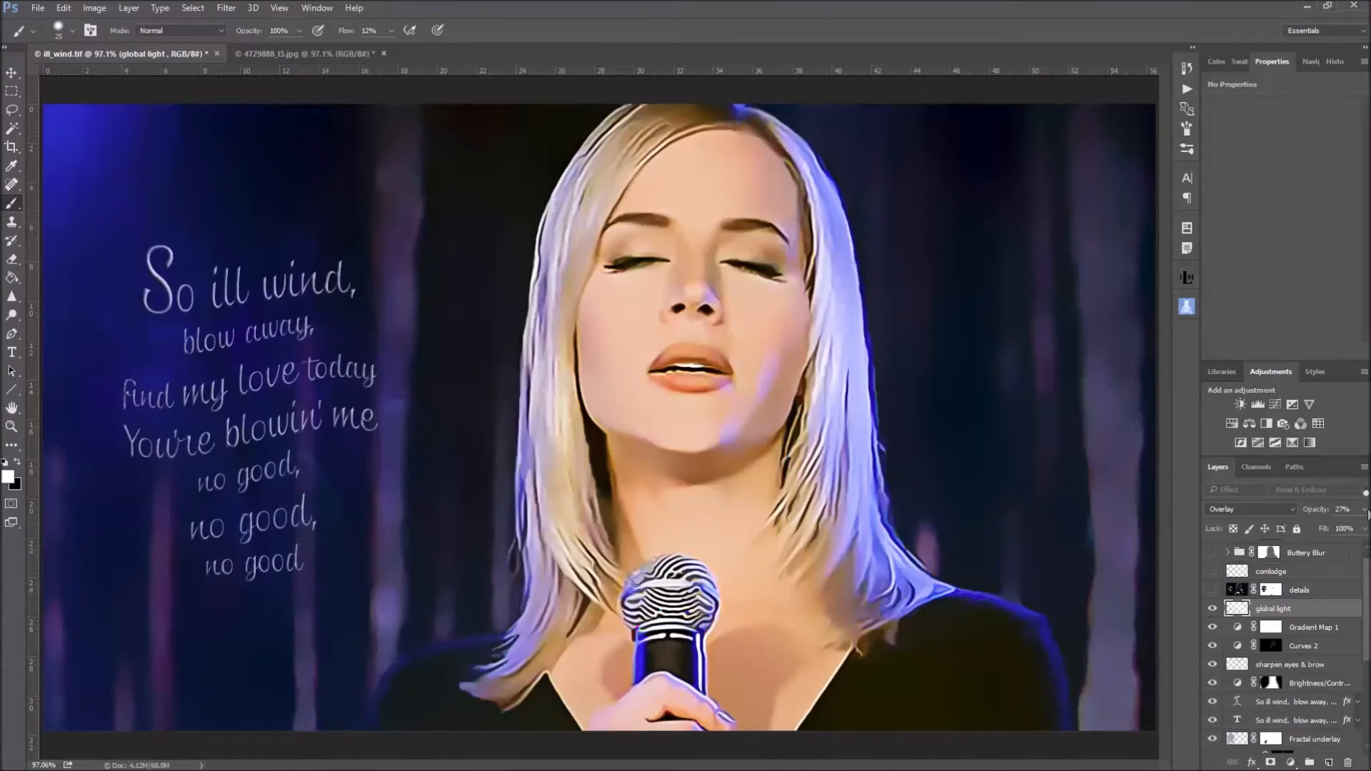
Try the global light layer at 100% opacity, and lower its opacity to 26%.
click(1364, 509)
drag(1317, 527, 1362, 528)
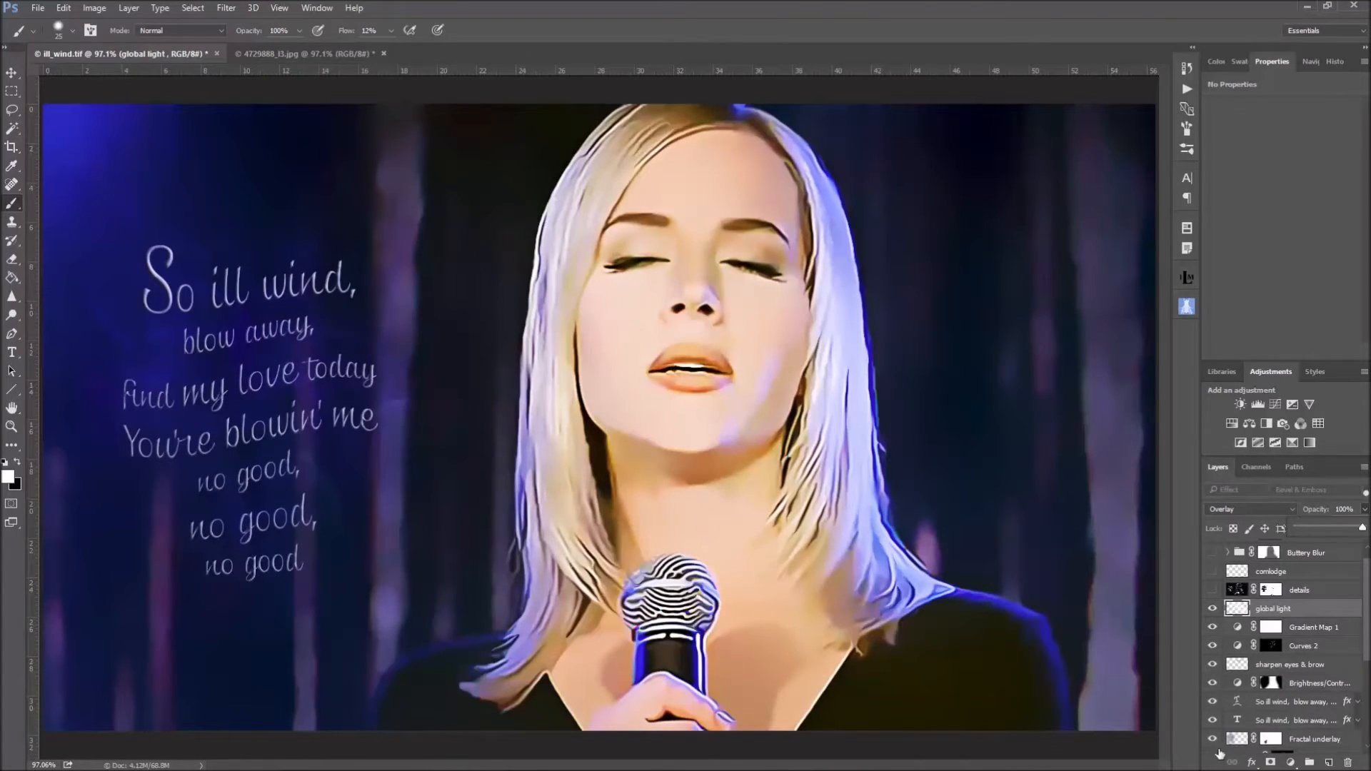
drag(1364, 529, 1316, 529)
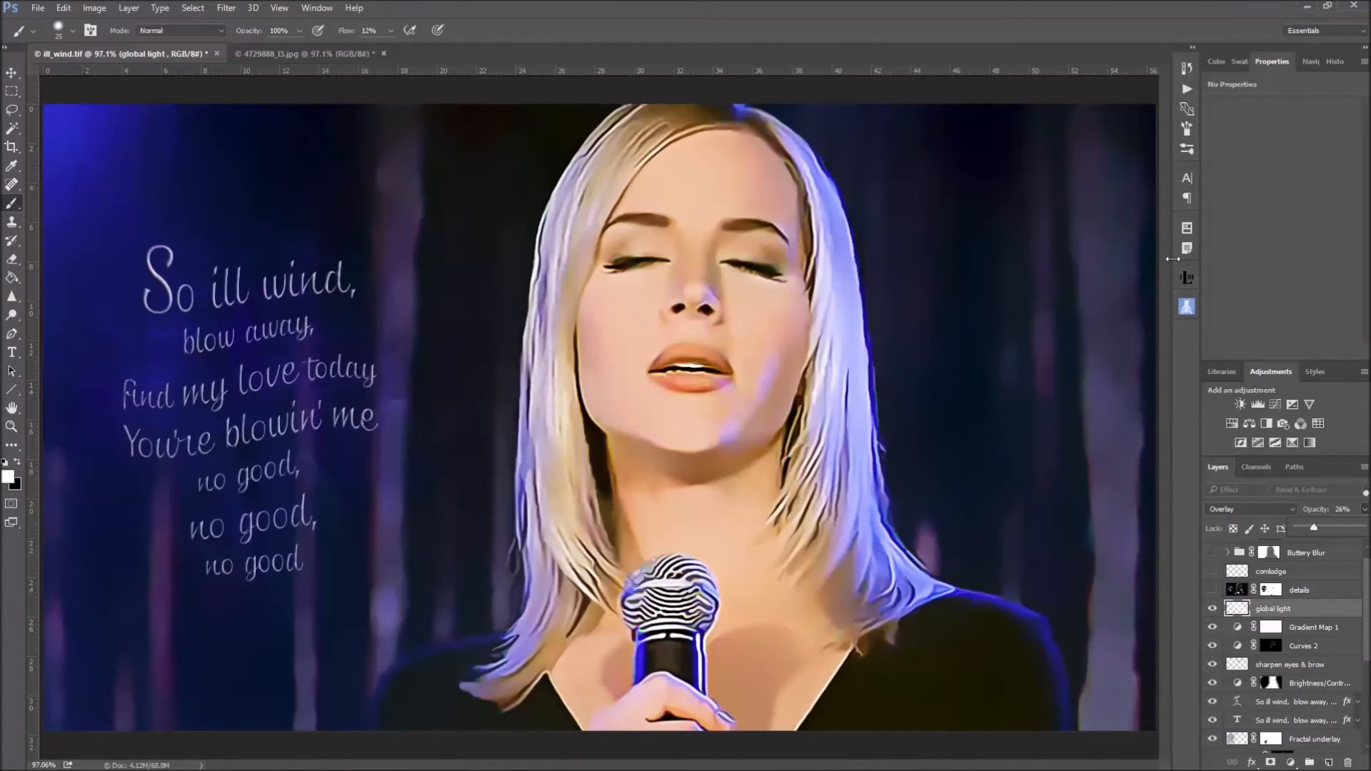
Revert the document to the last Layer Style history state, undoing the global light opacity and gradient map changes.
click(1187, 67)
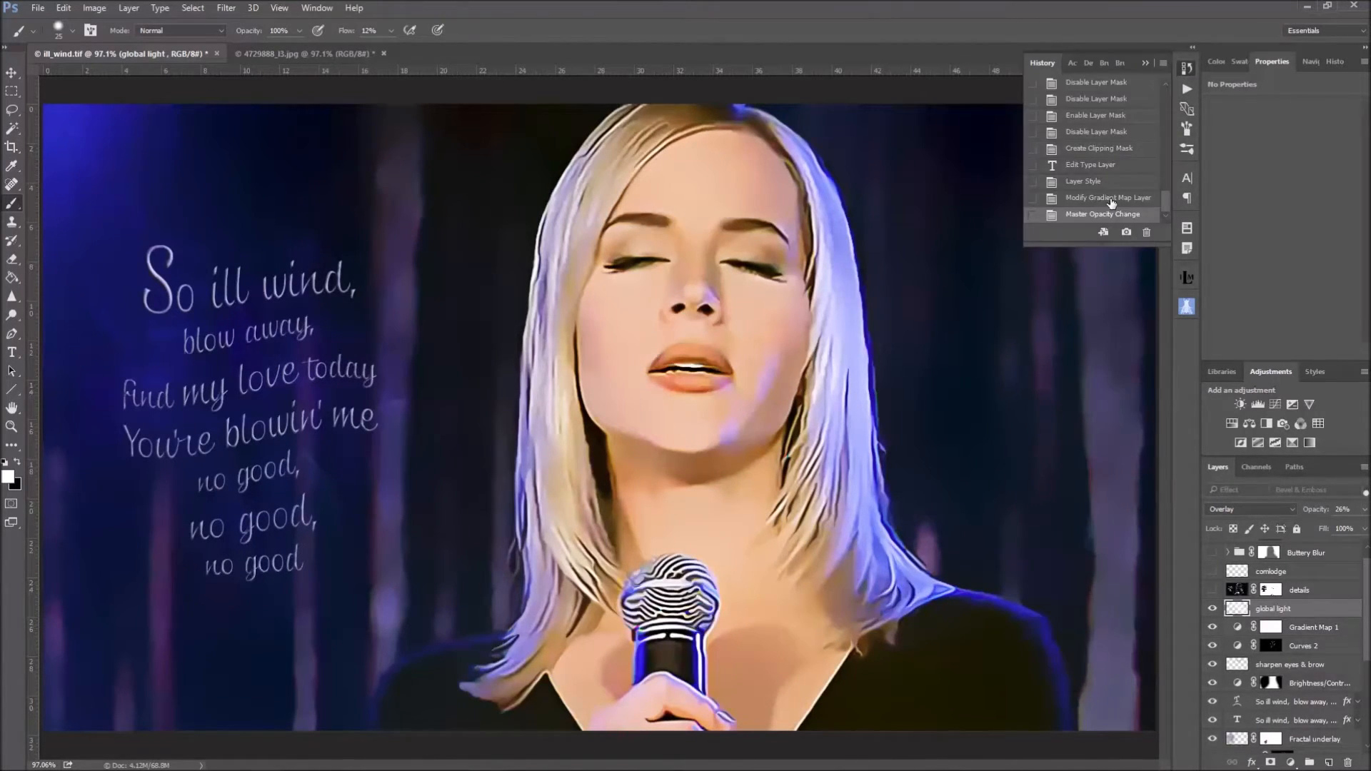
click(1111, 199)
click(1114, 183)
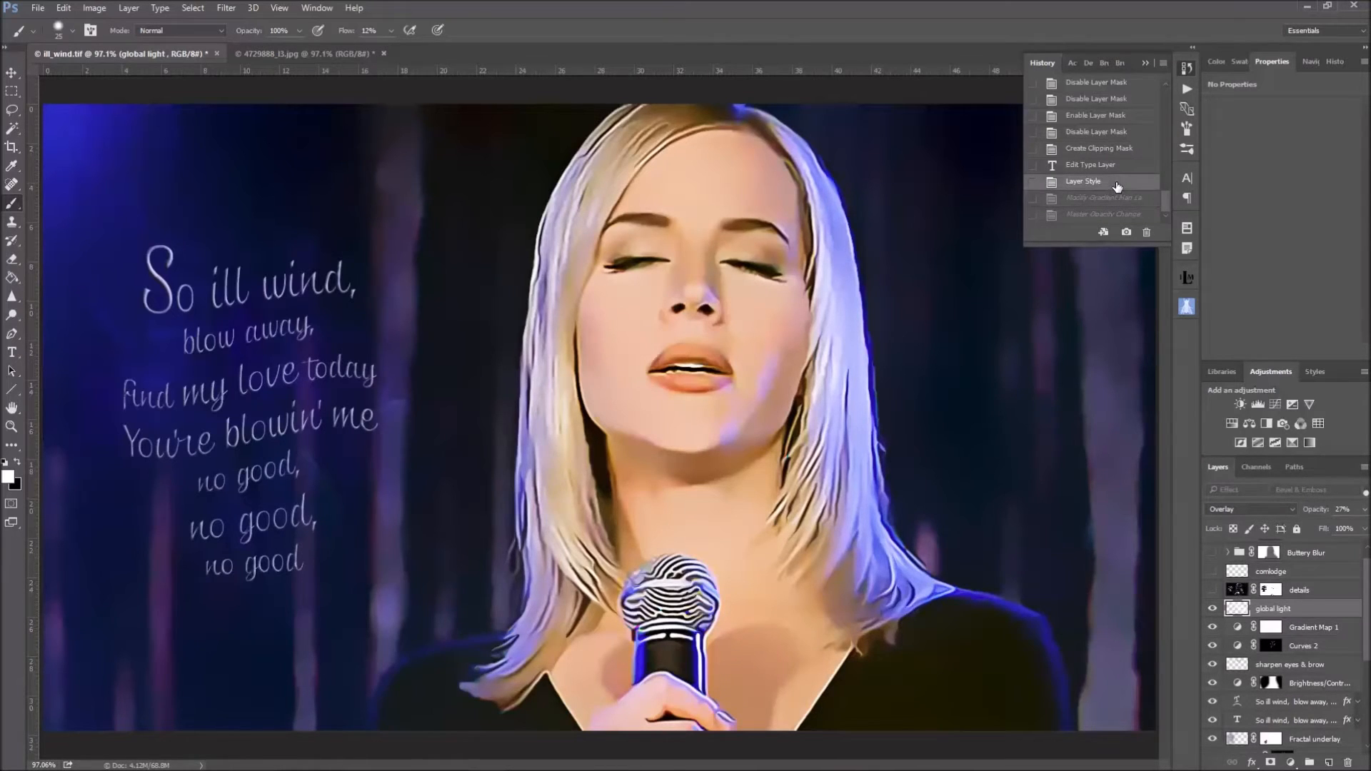
Make the details layer visible and select it, and compare the image without and with it.
scroll(1283, 657, up, 1)
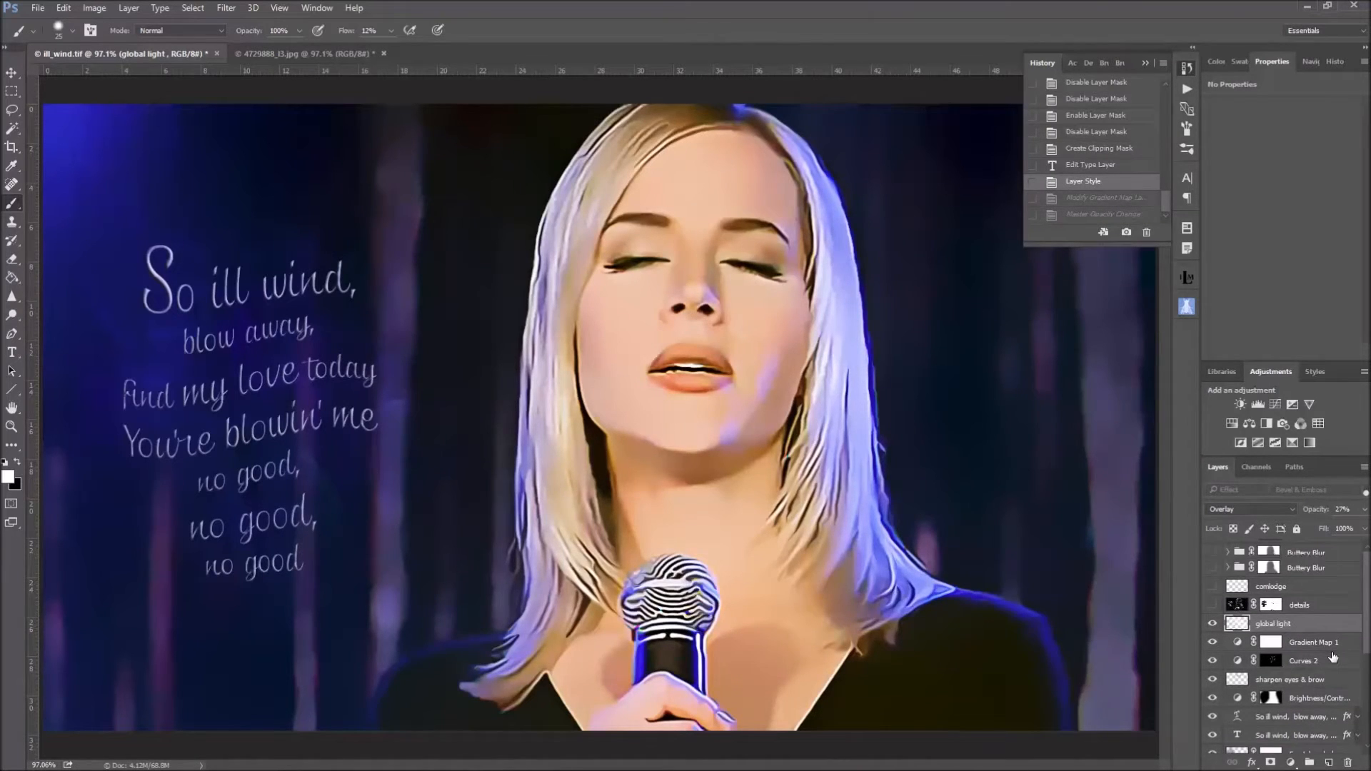
click(1212, 605)
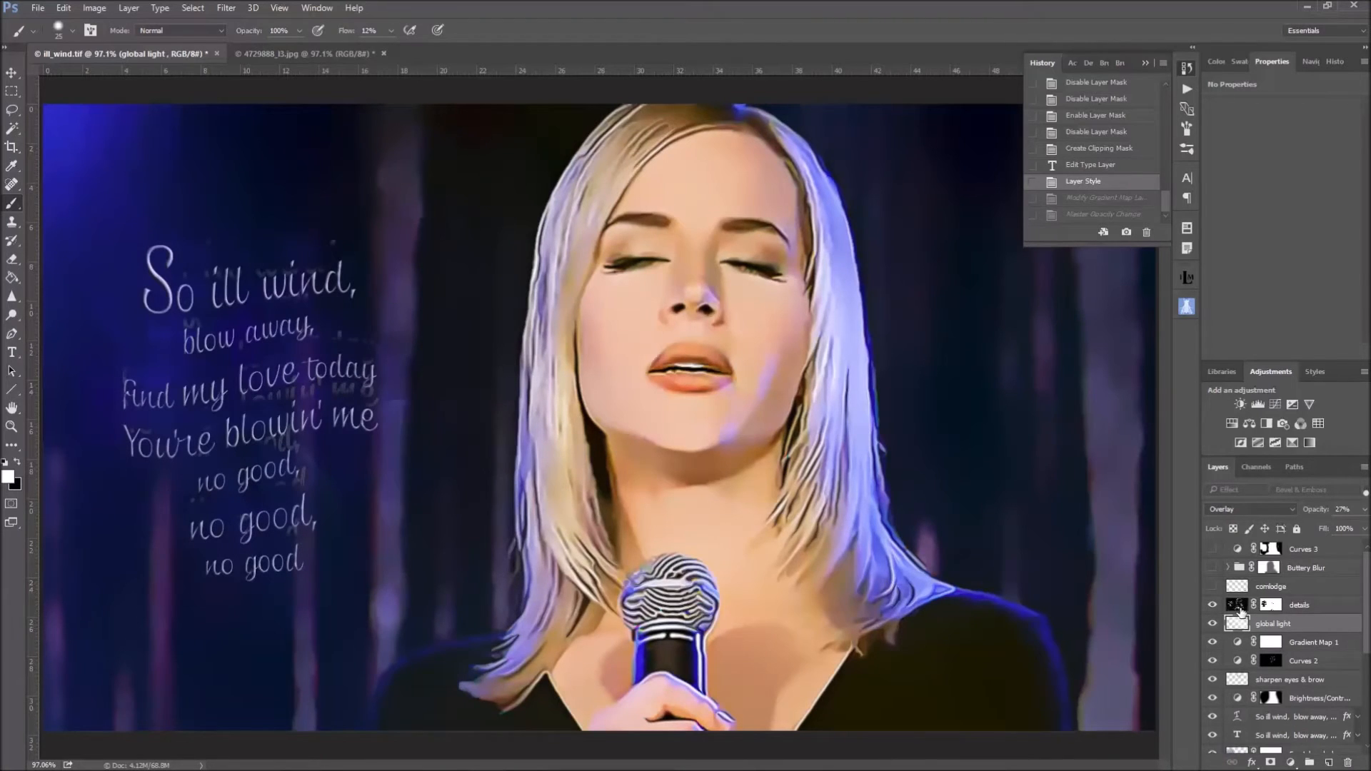
click(1239, 606)
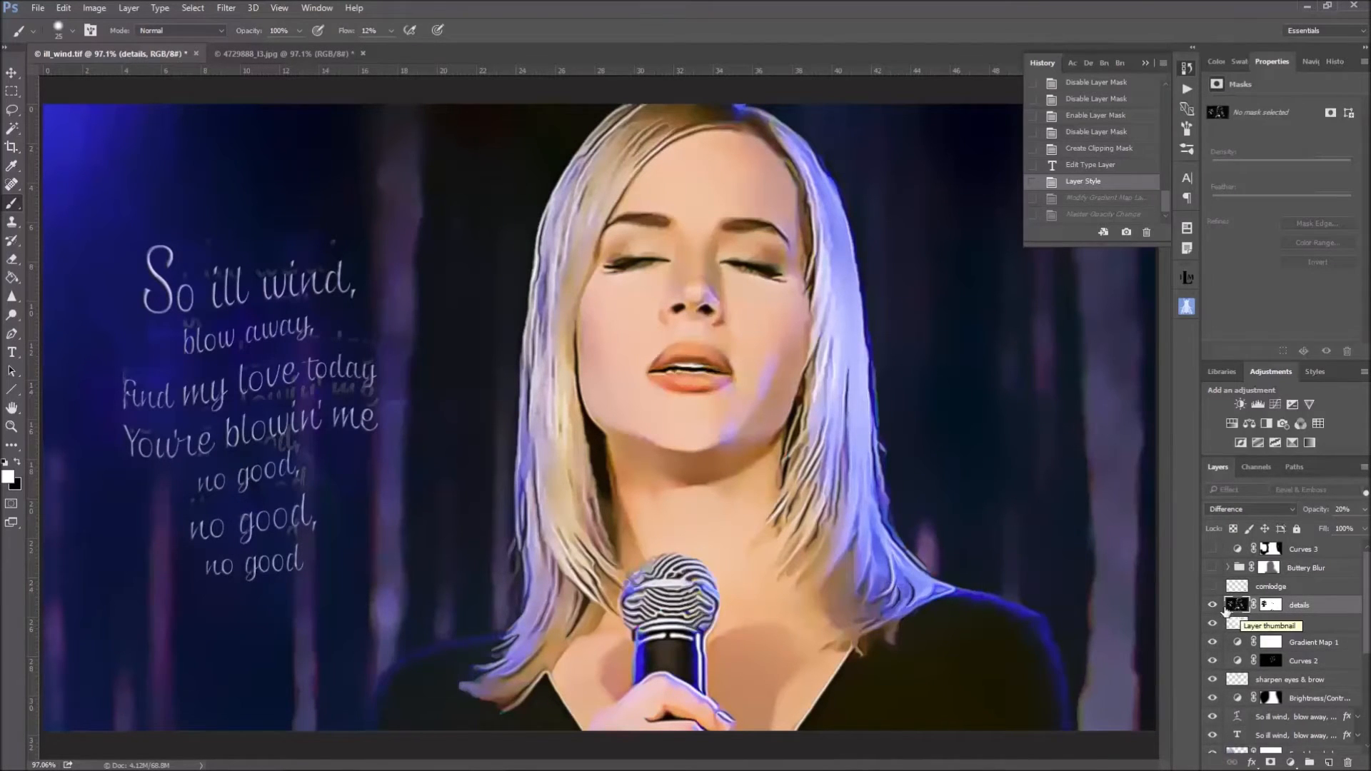
click(1213, 605)
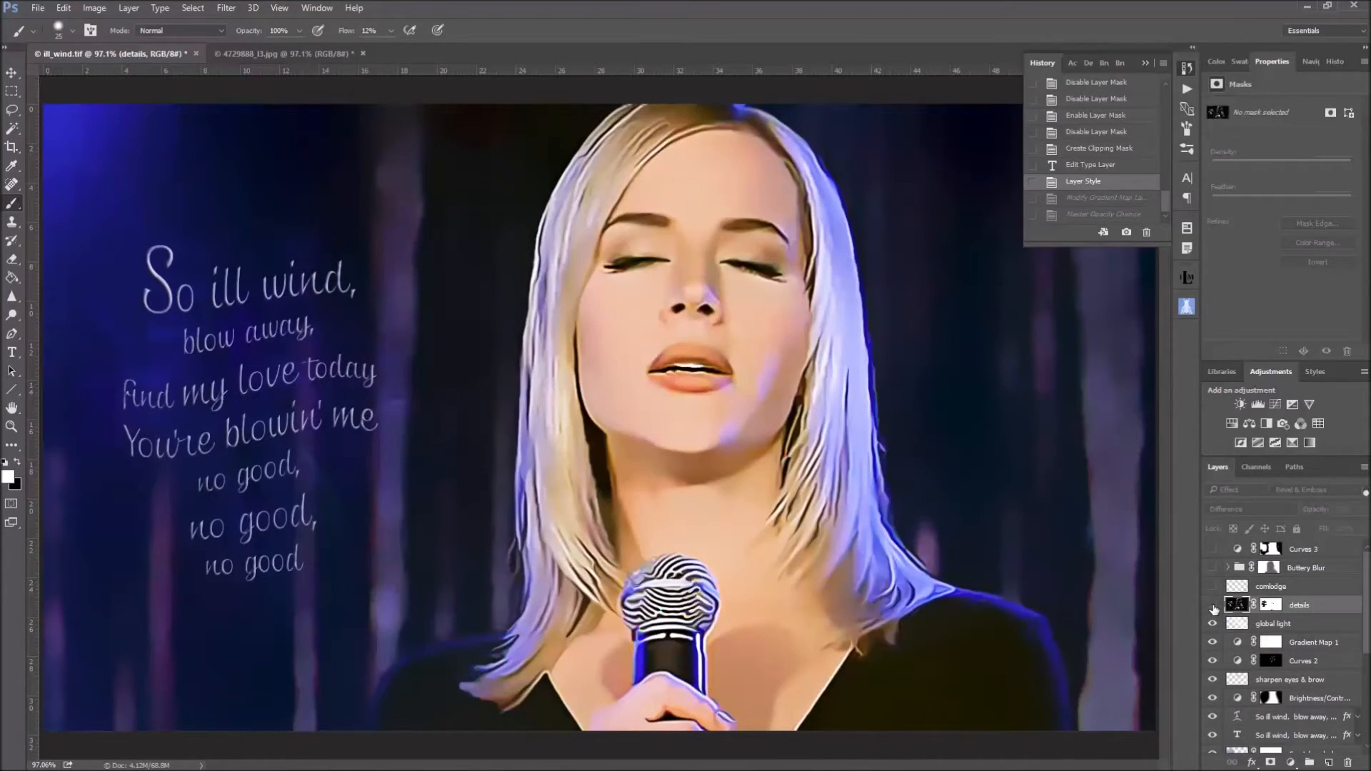
click(1213, 605)
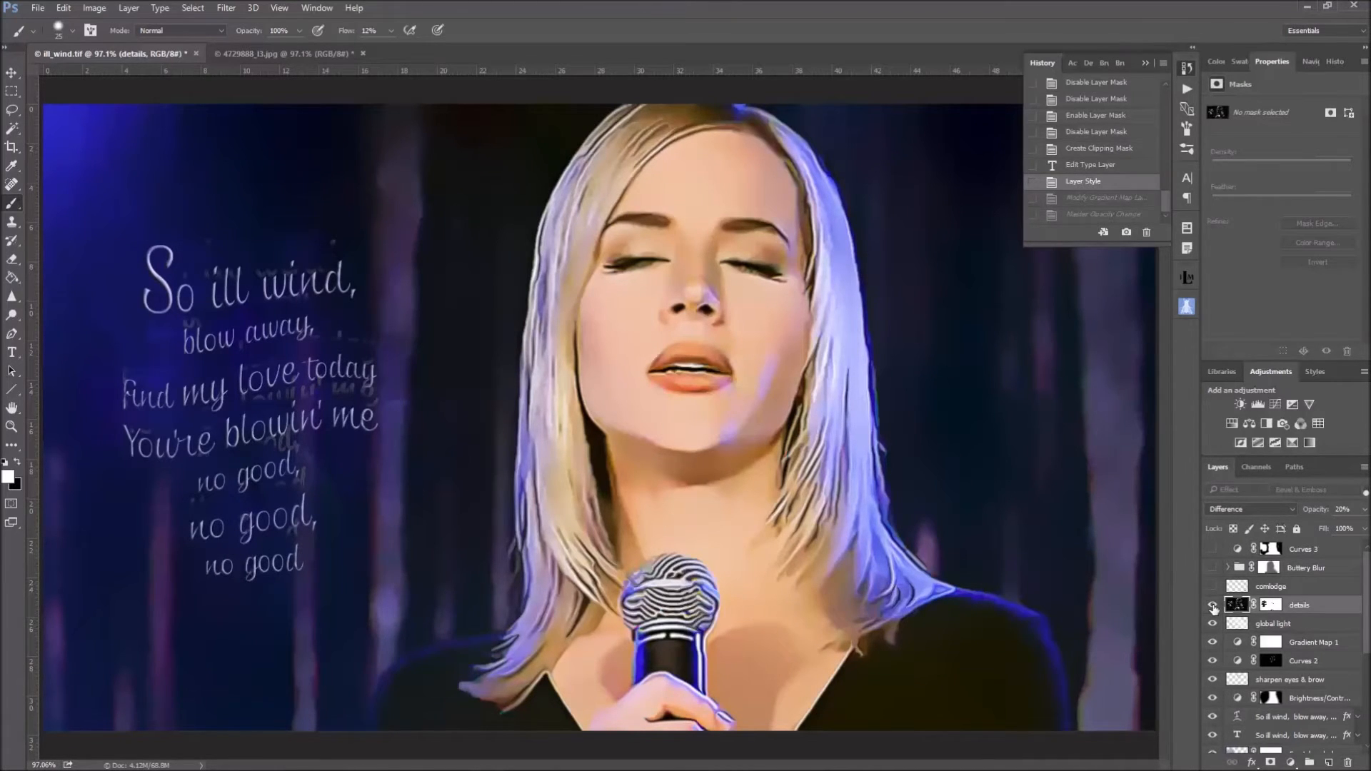
click(1213, 605)
click(1213, 605)
Apply the Find Edges filter to the details layer.
click(231, 12)
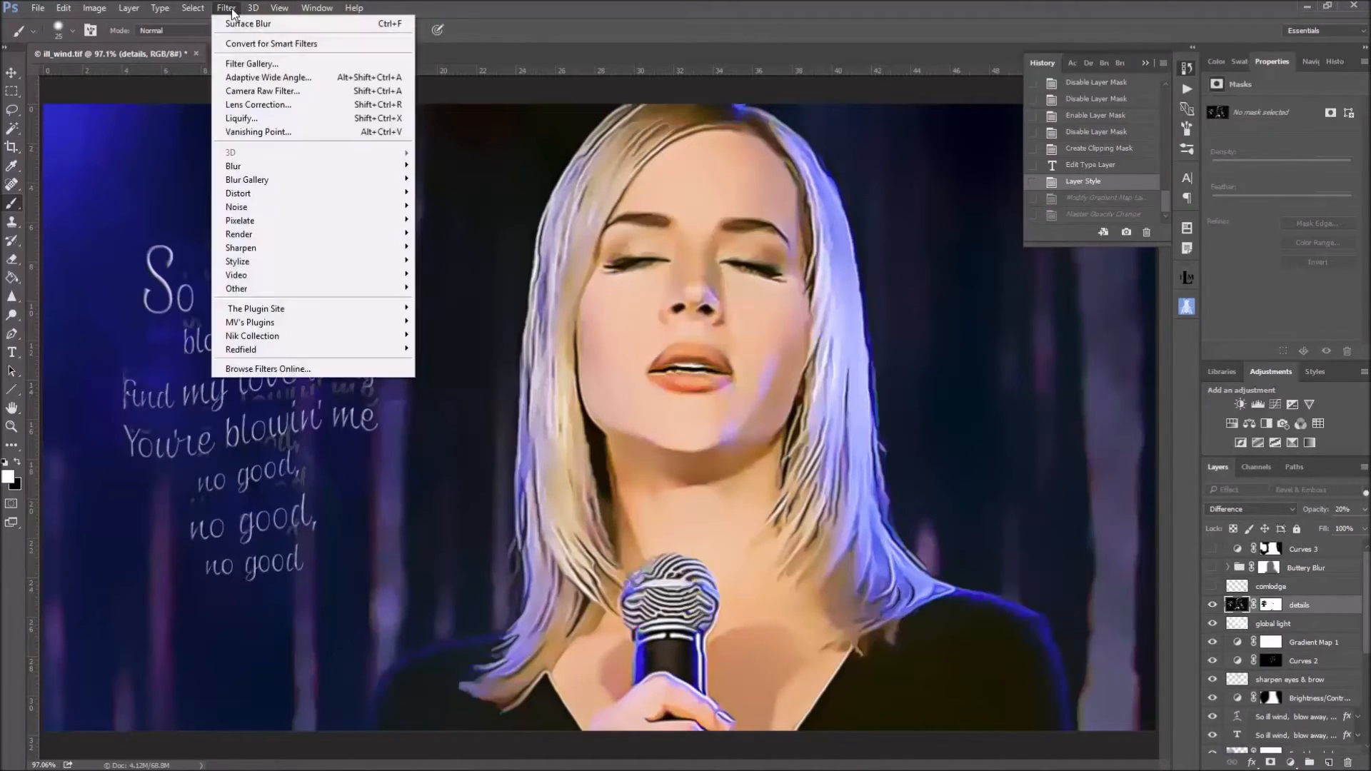
mouse_move(255, 262)
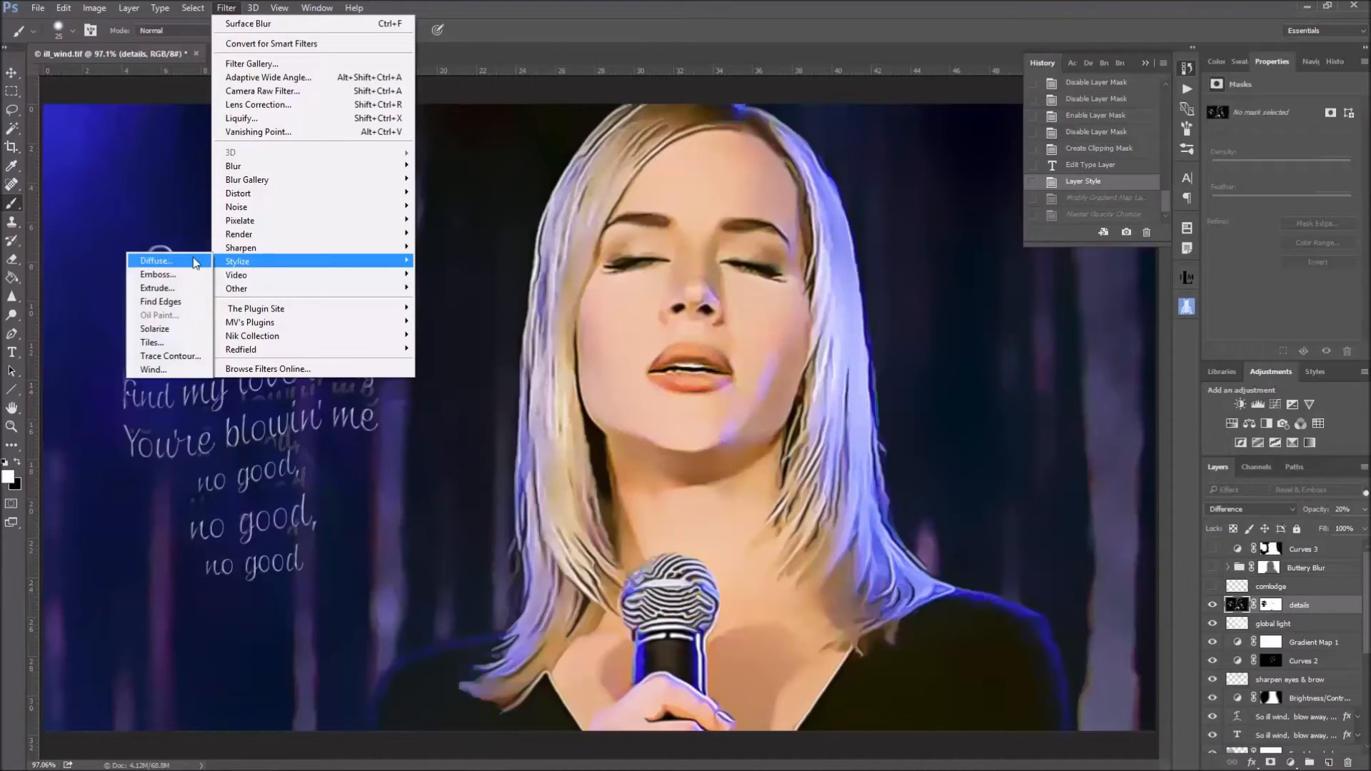
click(160, 301)
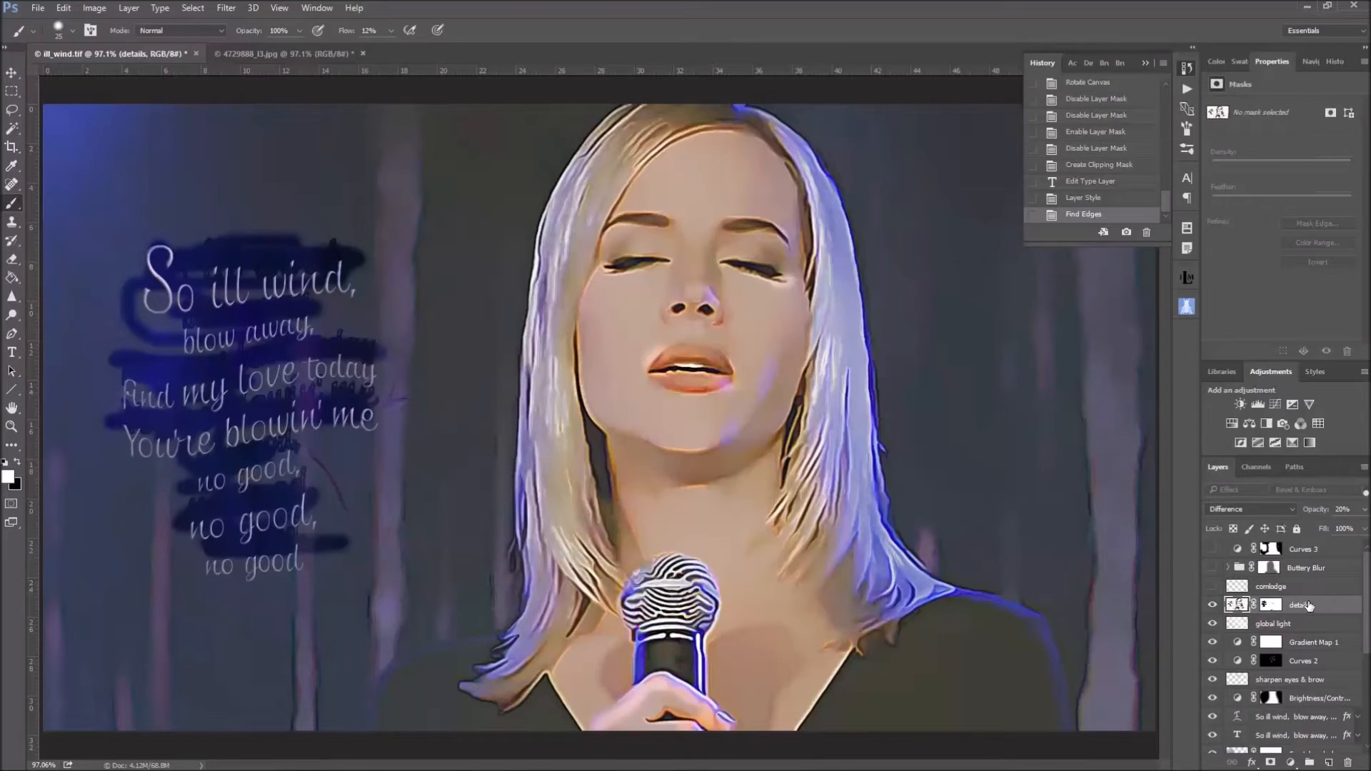
Try the details layer in Normal blend mode at 100% opacity.
click(1277, 508)
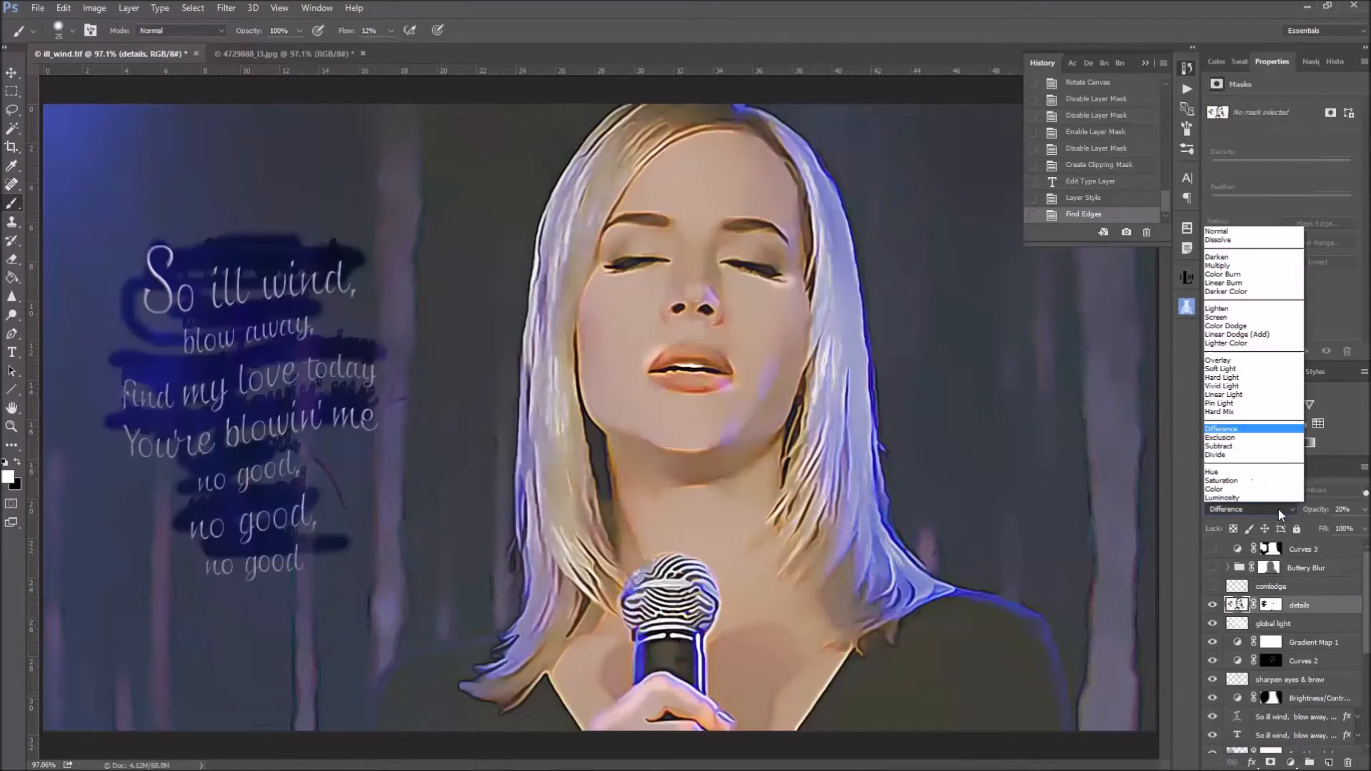
click(1255, 232)
click(1366, 510)
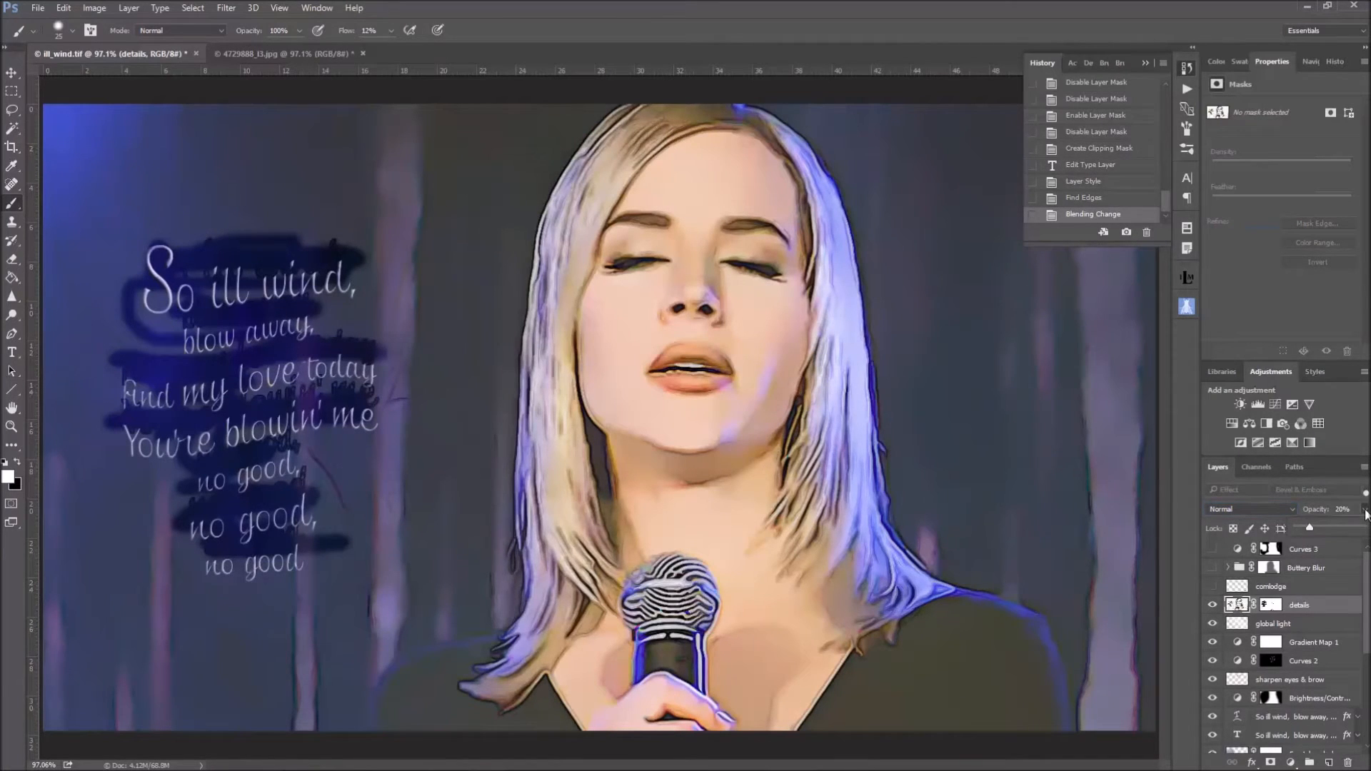
drag(1310, 527, 1364, 528)
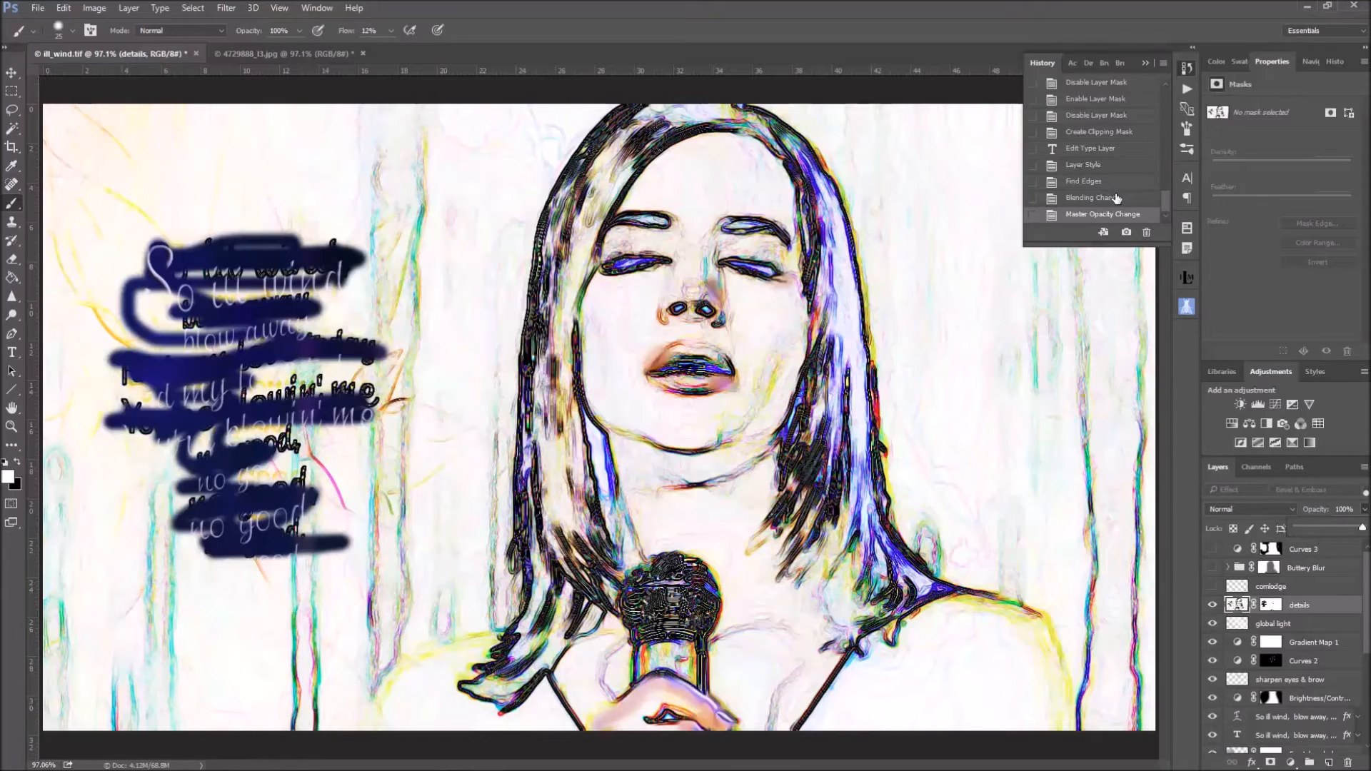
Revert the document to the last Disable Layer Mask history state, and enable the Curves 1 layer's mask.
click(1130, 136)
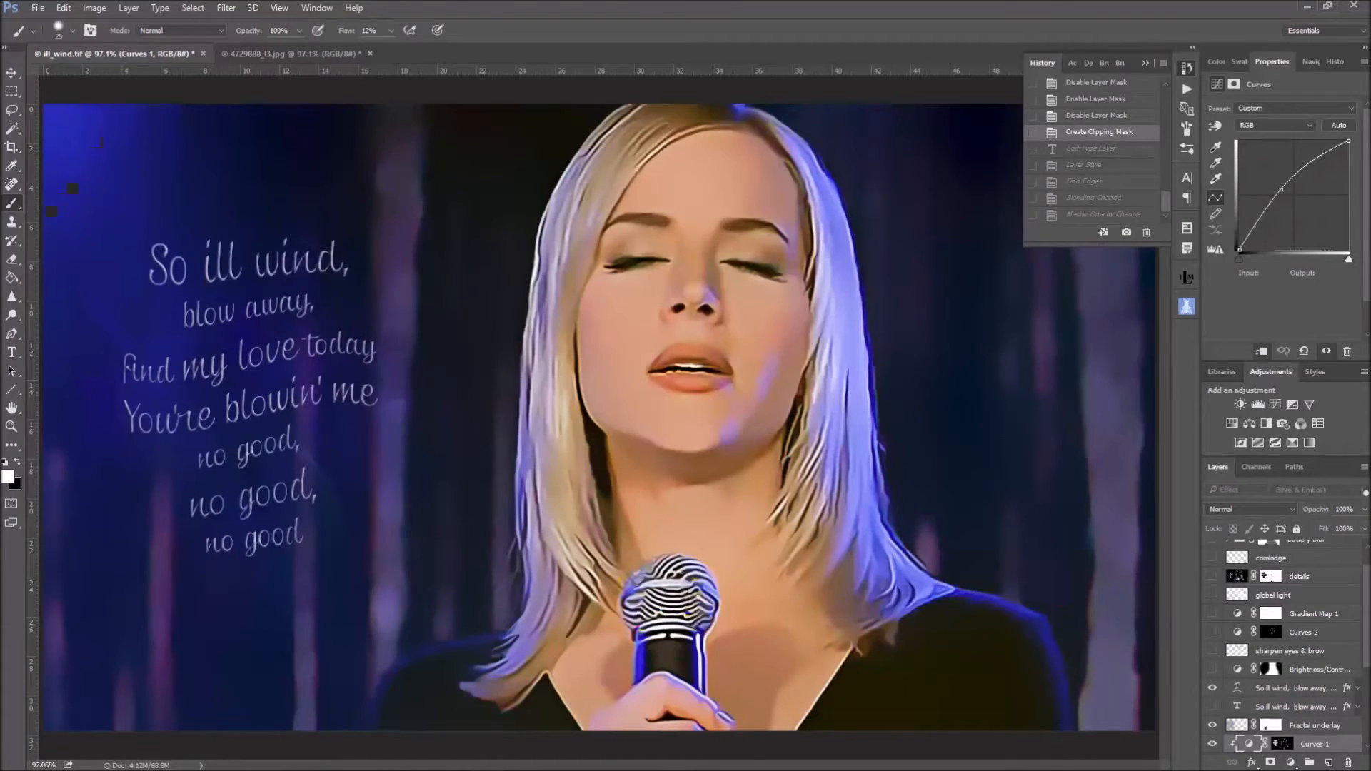
scroll(1340, 641, down, 1)
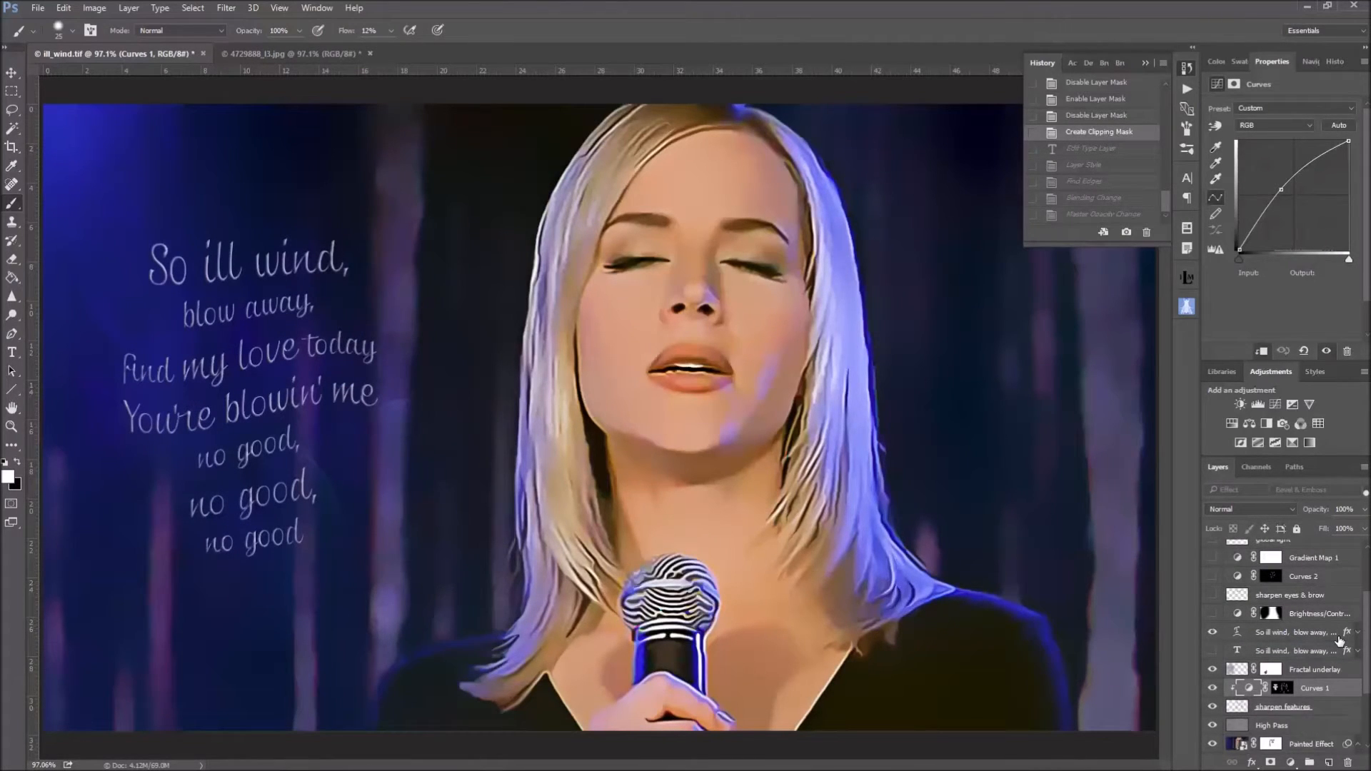
scroll(1119, 118, up, 1)
click(1118, 133)
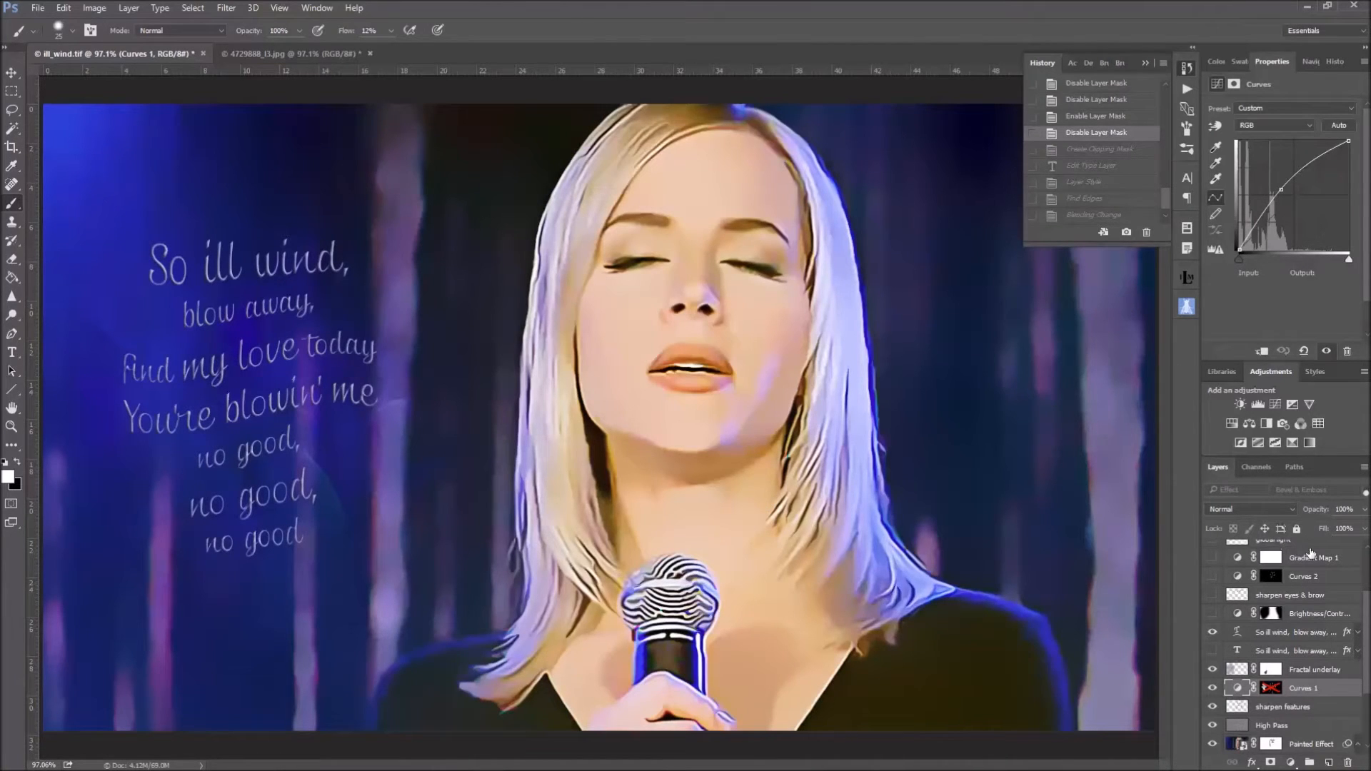
shift+click(1271, 688)
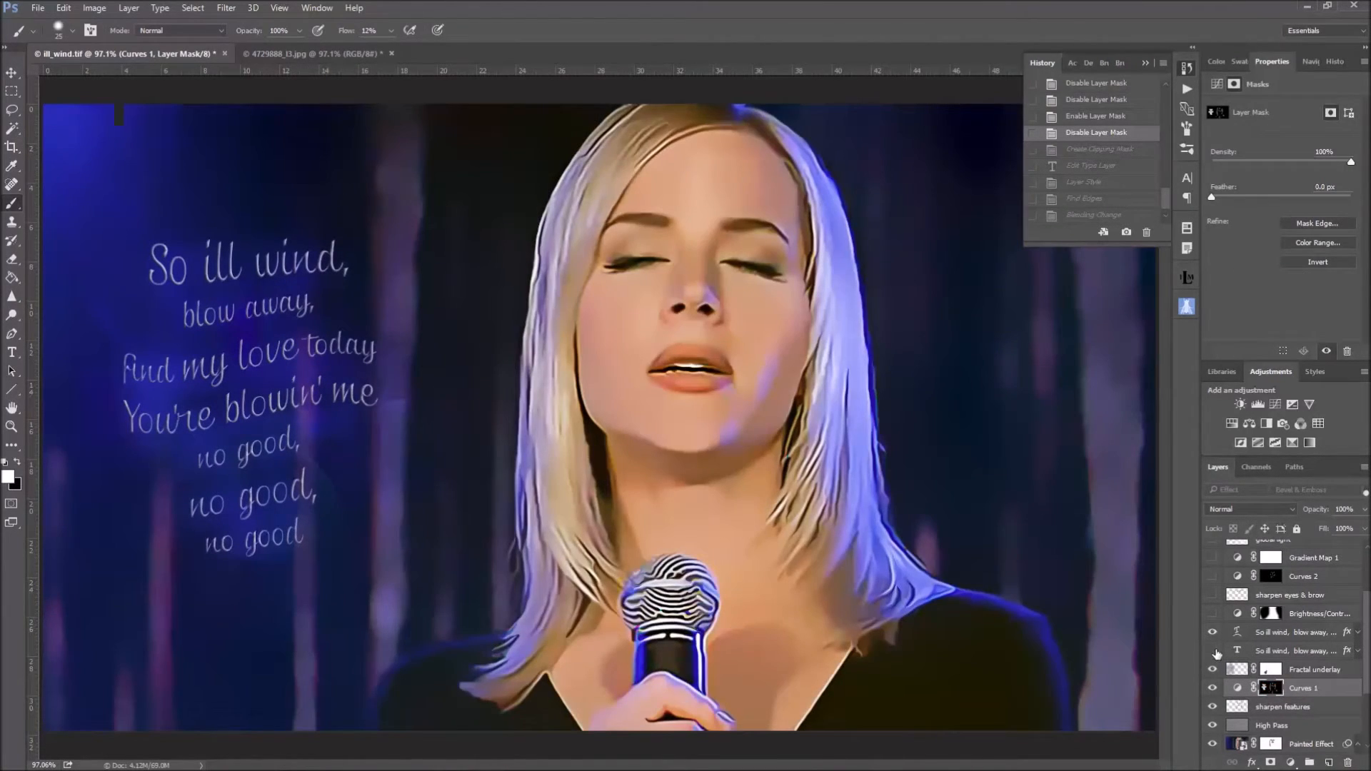
Make the hidden layers from the lower lyrics layer up through details visible, and select the details layer's image.
drag(1217, 654, 1214, 577)
scroll(1270, 582, up, 3)
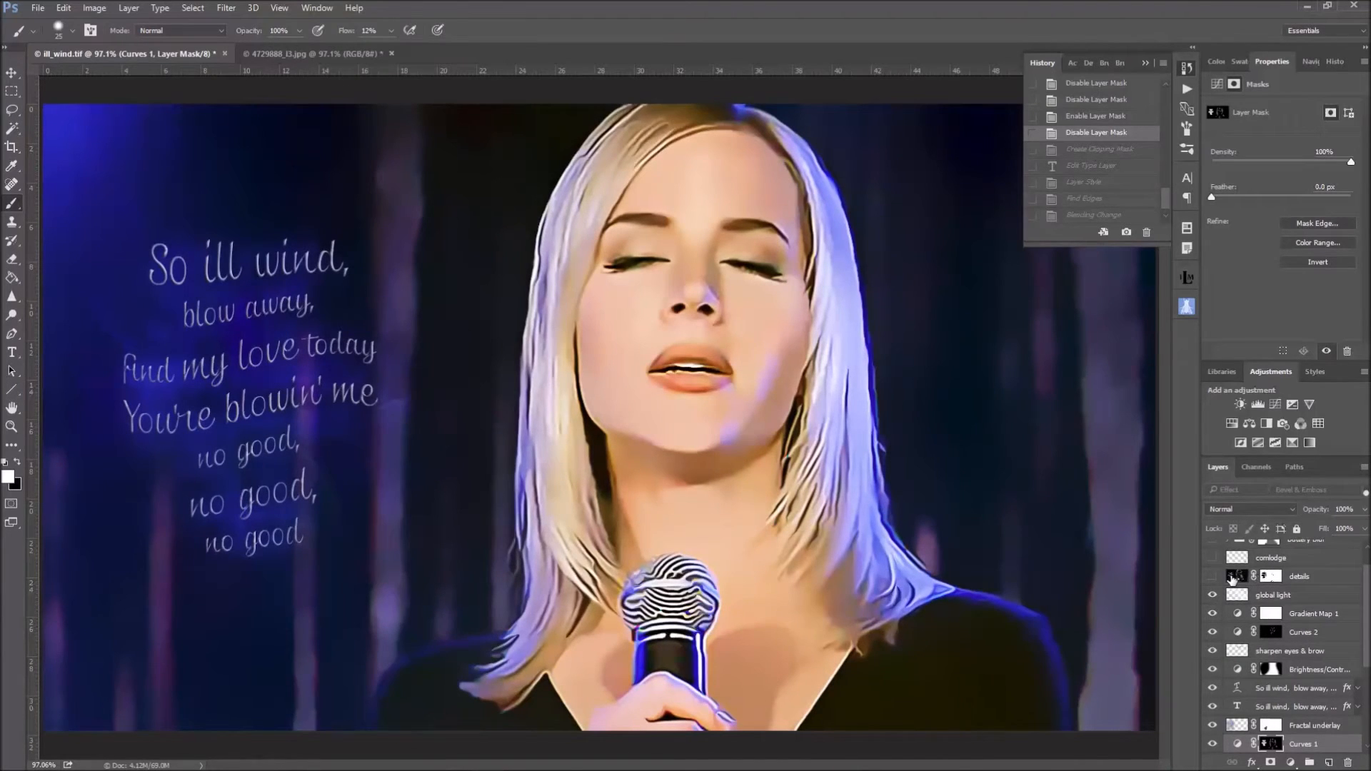
click(1237, 576)
scroll(1286, 564, up, 1)
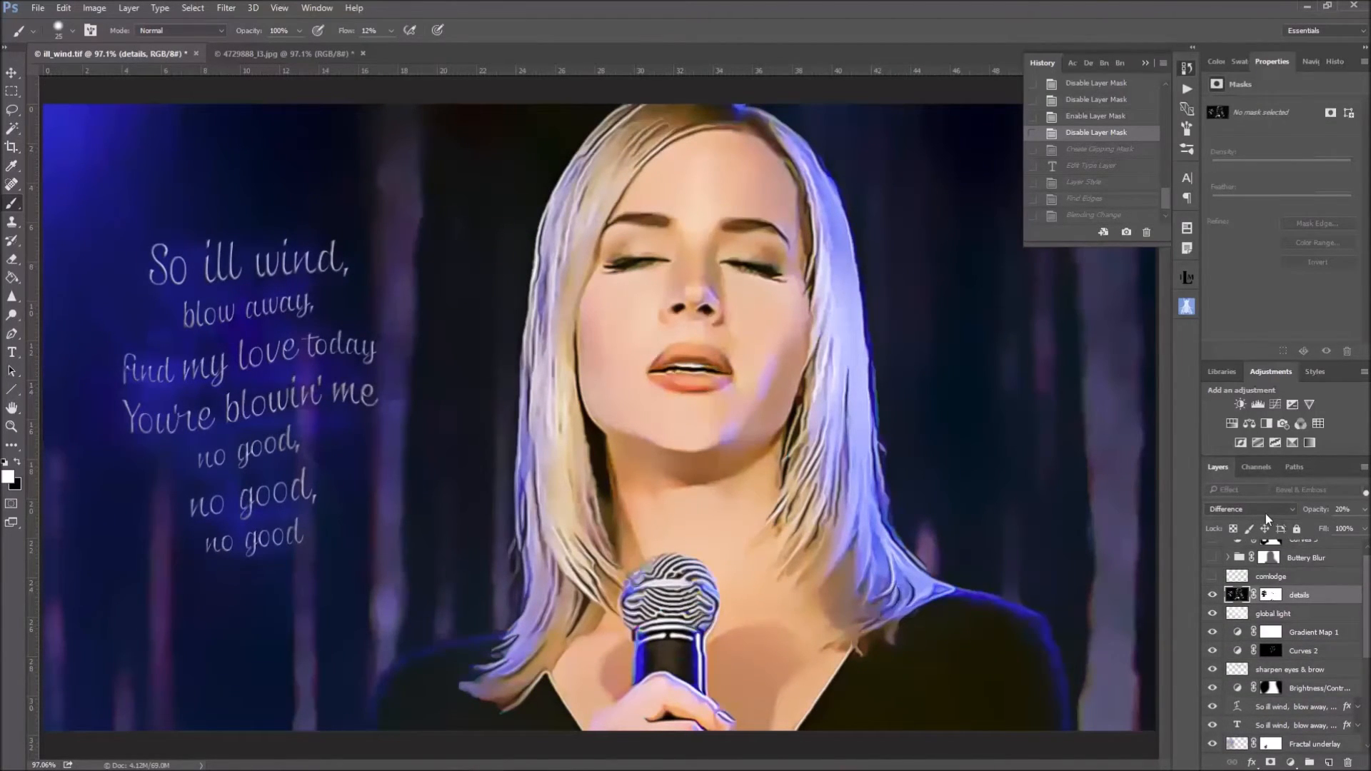
Set the details layer's opacity to 32%, and compare the image without and with the layer.
click(1365, 509)
drag(1323, 528, 1325, 529)
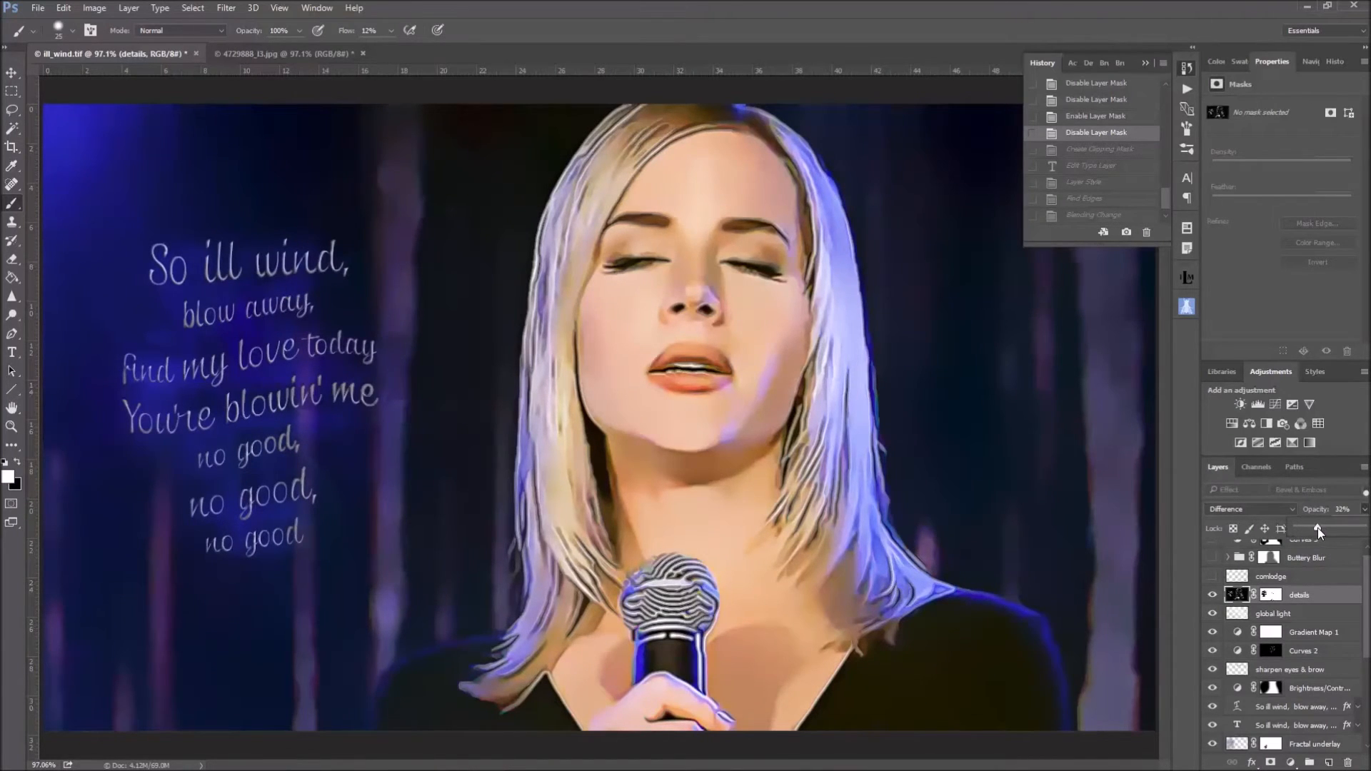
drag(1318, 529, 1319, 528)
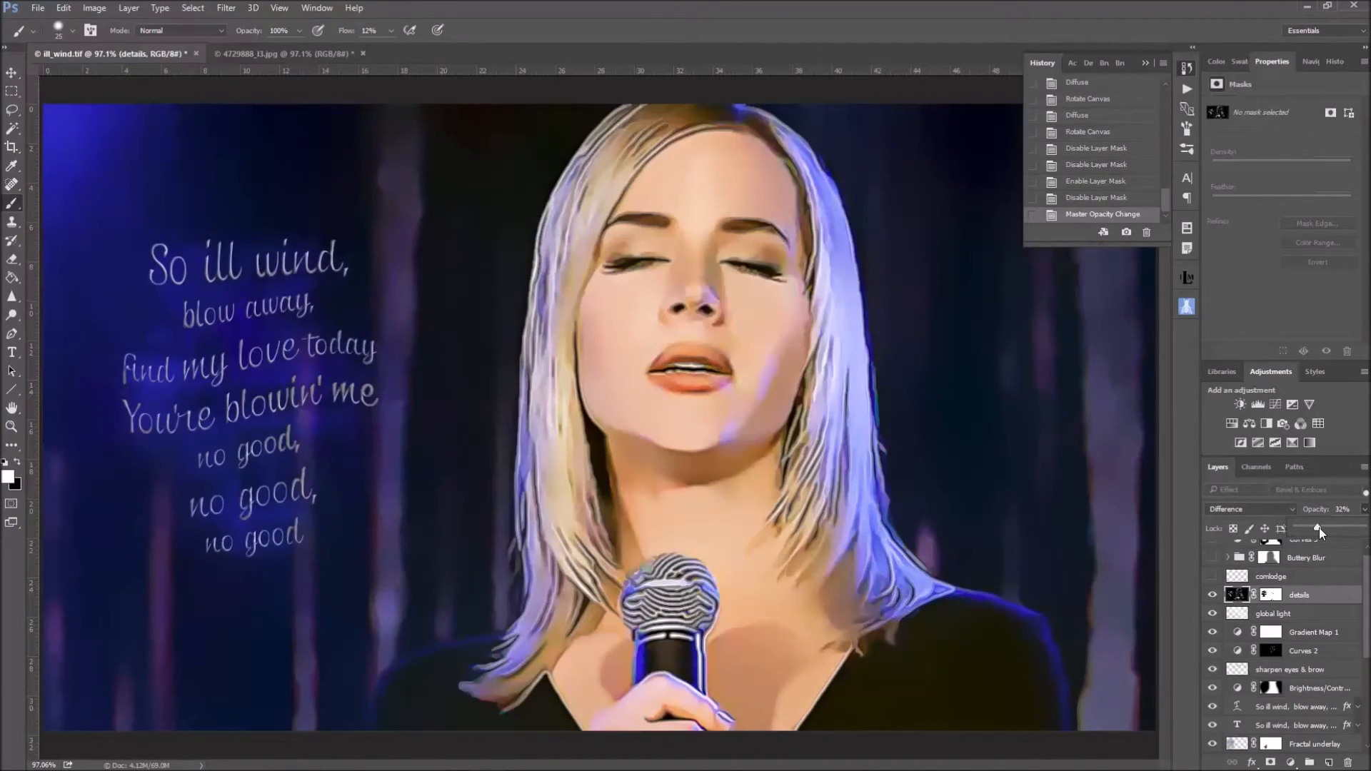
click(1213, 595)
click(1212, 595)
click(1212, 596)
click(1212, 596)
Review the blend mode options for the details layer, keeping Difference, and compare the image without and with its mask.
click(1257, 510)
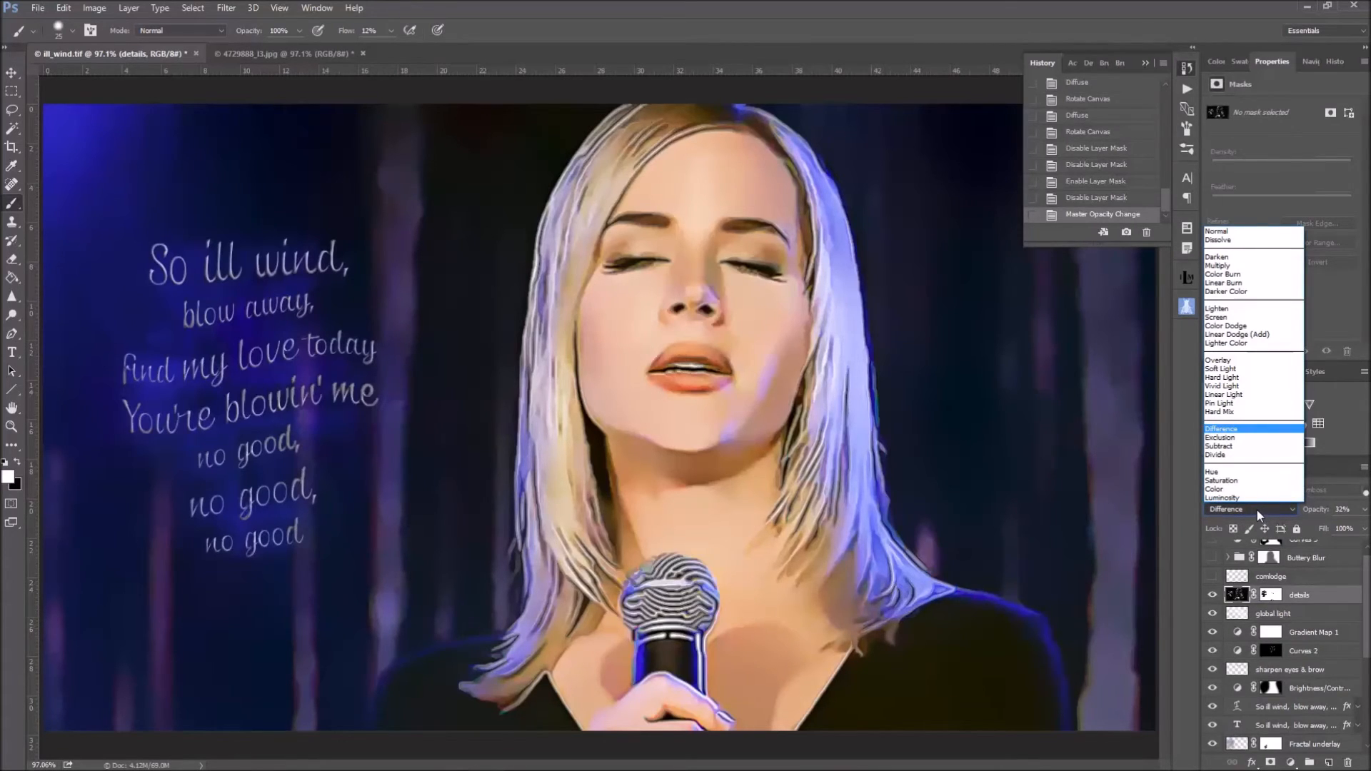
click(1254, 430)
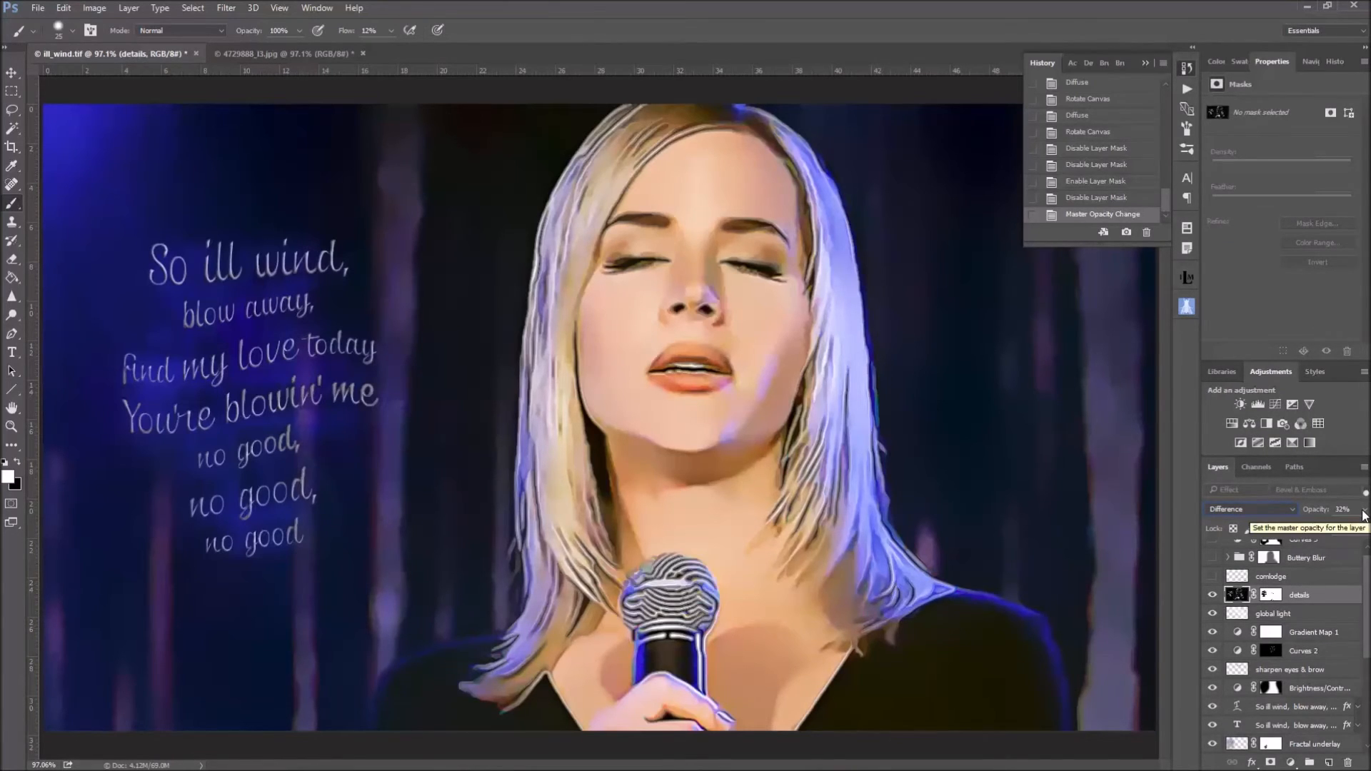
shift+click(1267, 596)
shift+click(1268, 597)
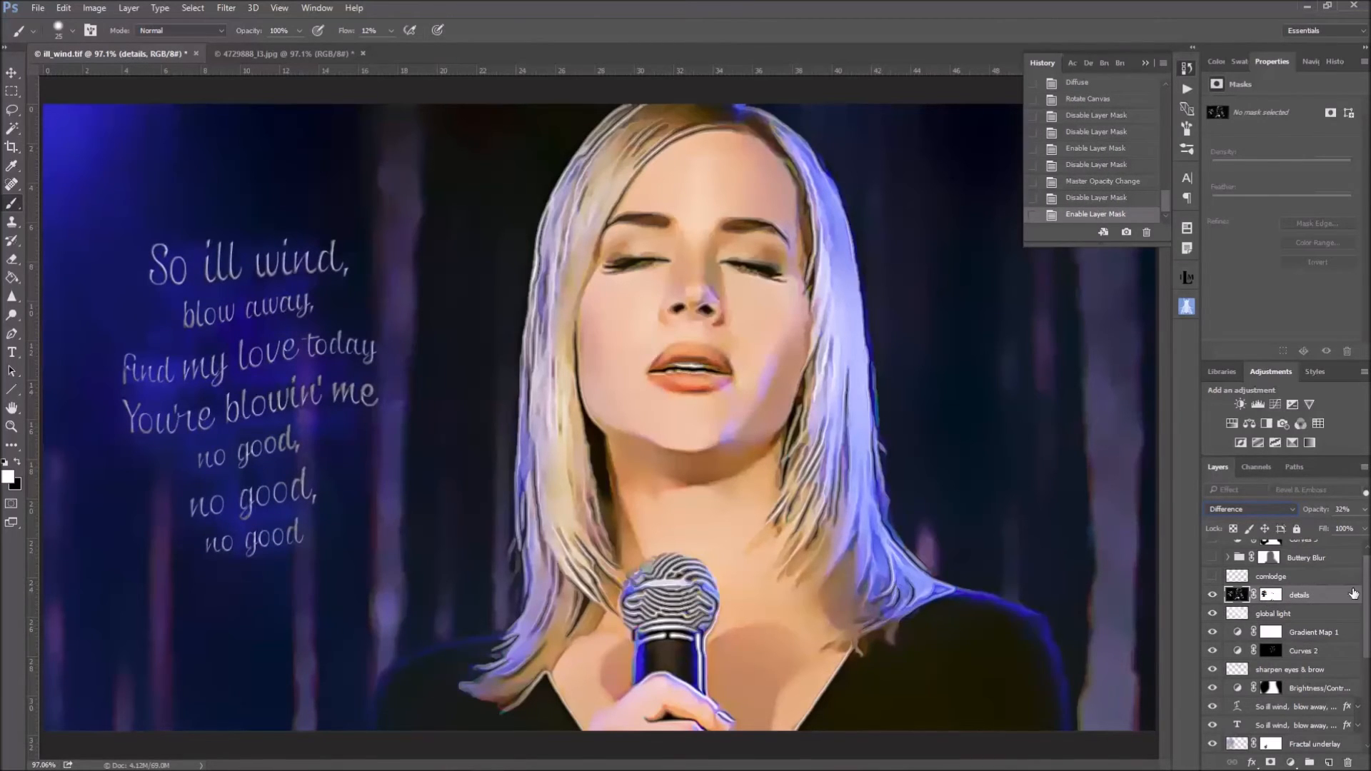
Make the Buttery Blur group visible and expand it, leaving the signature layer hidden.
scroll(1346, 600, up, 1)
click(1212, 587)
click(1212, 568)
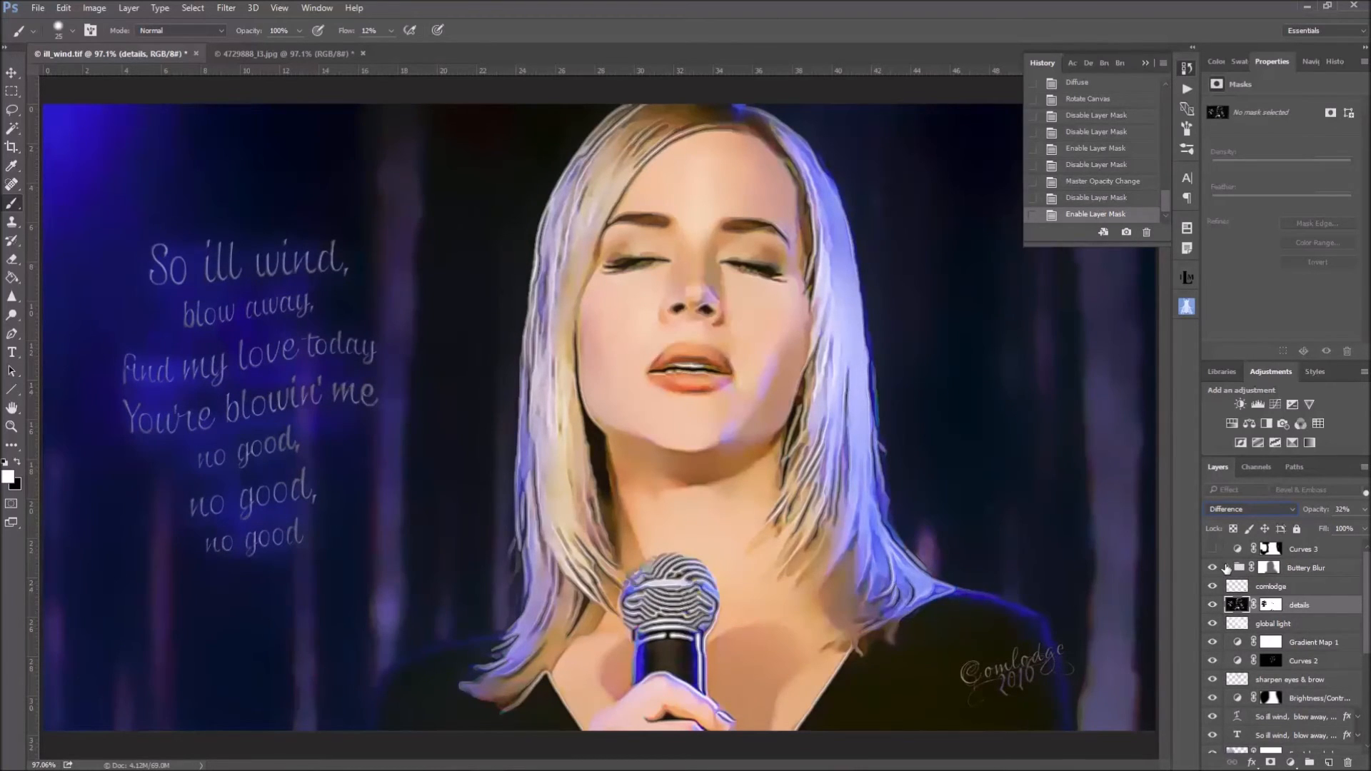
click(1227, 568)
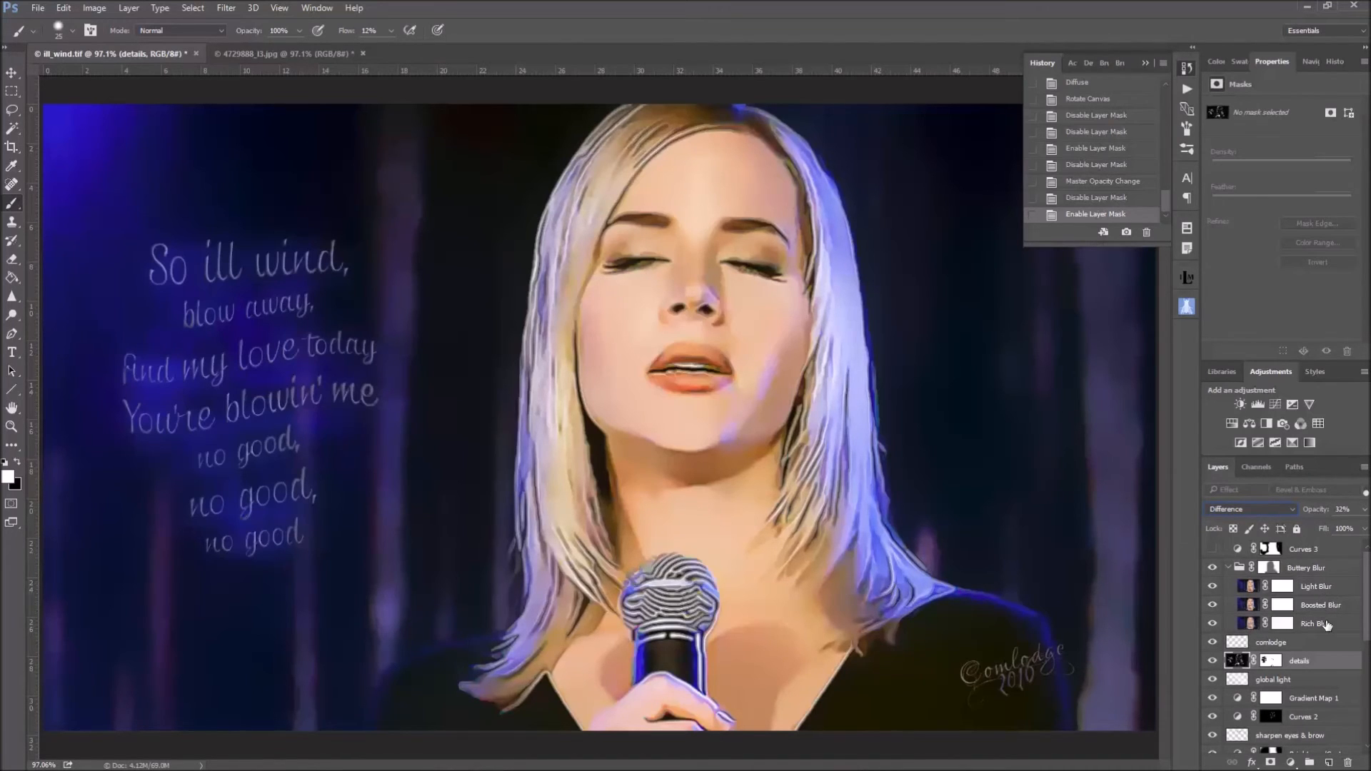
click(1212, 643)
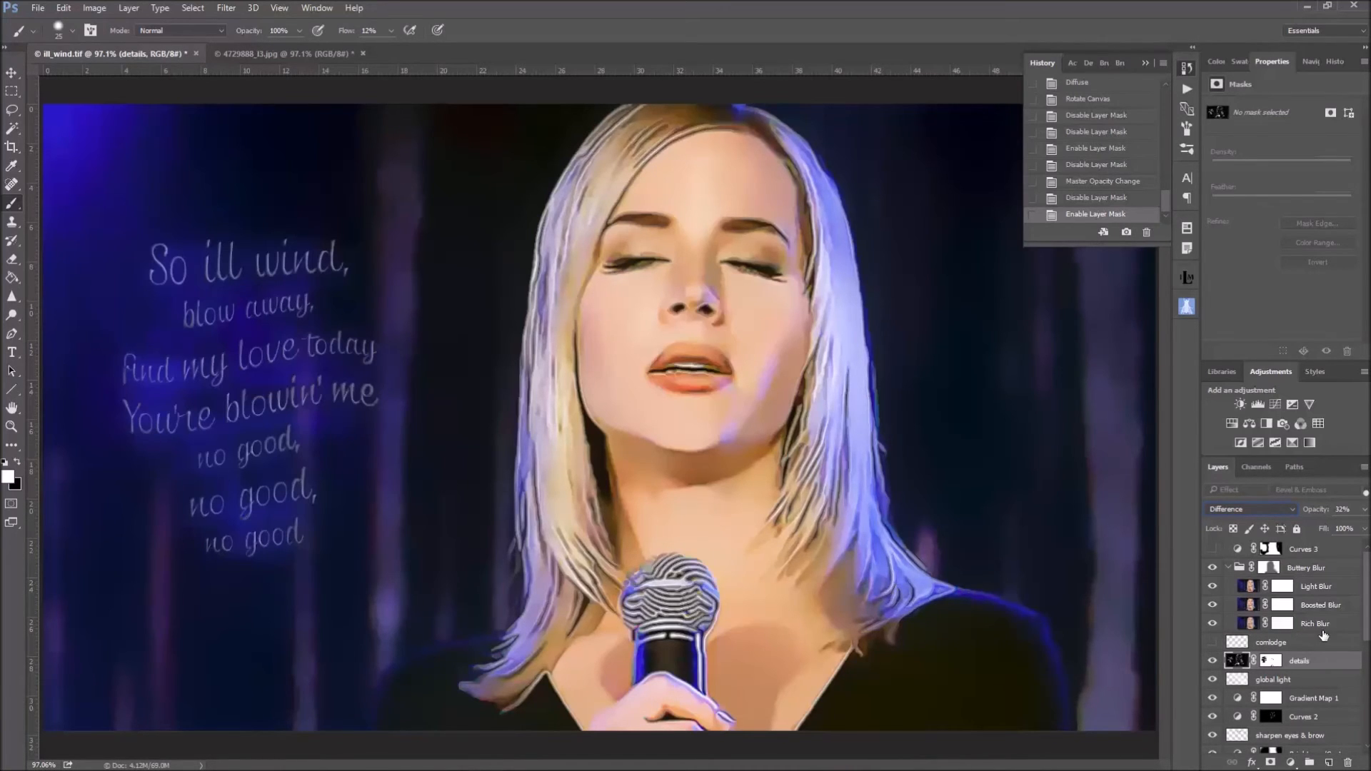
Try a Gaussian Blur with a radius of about 9.2 pixels on the Rich Blur layer's image.
click(1281, 625)
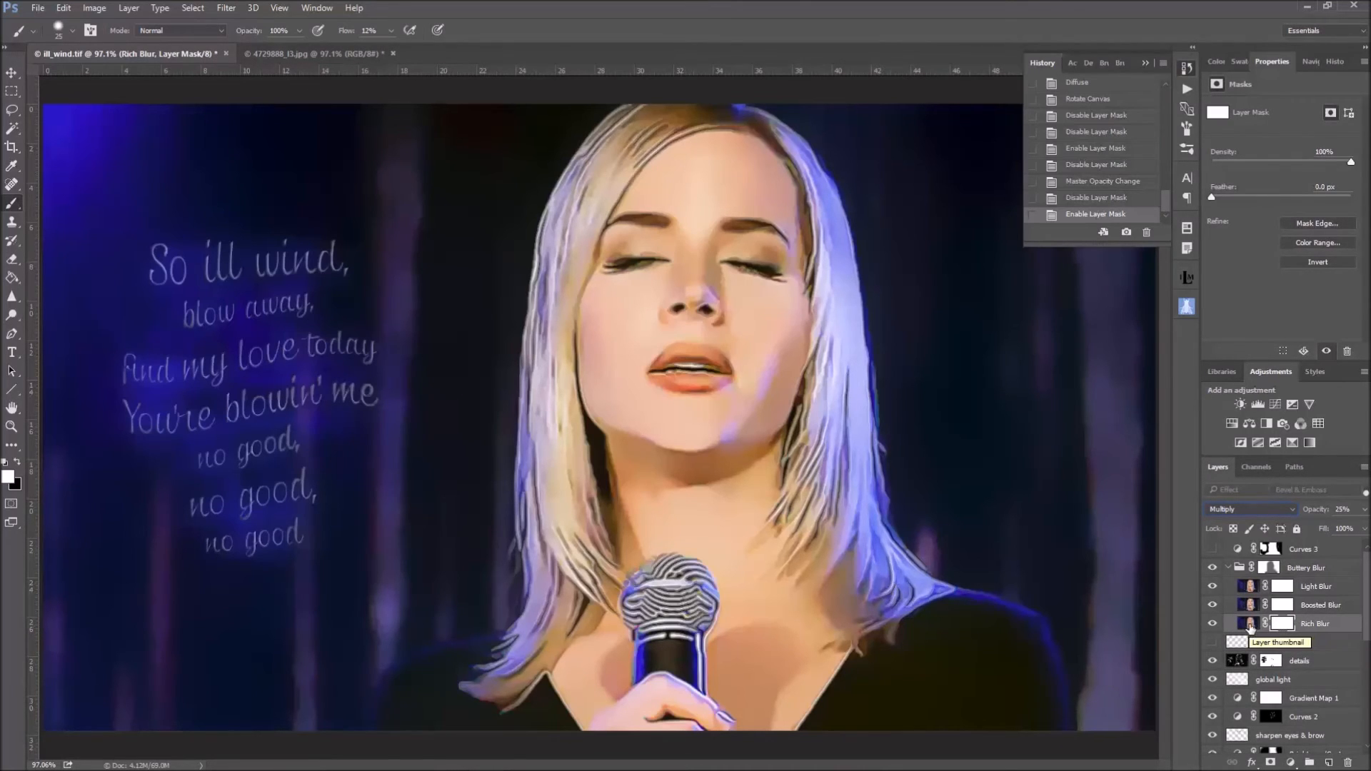
click(1250, 625)
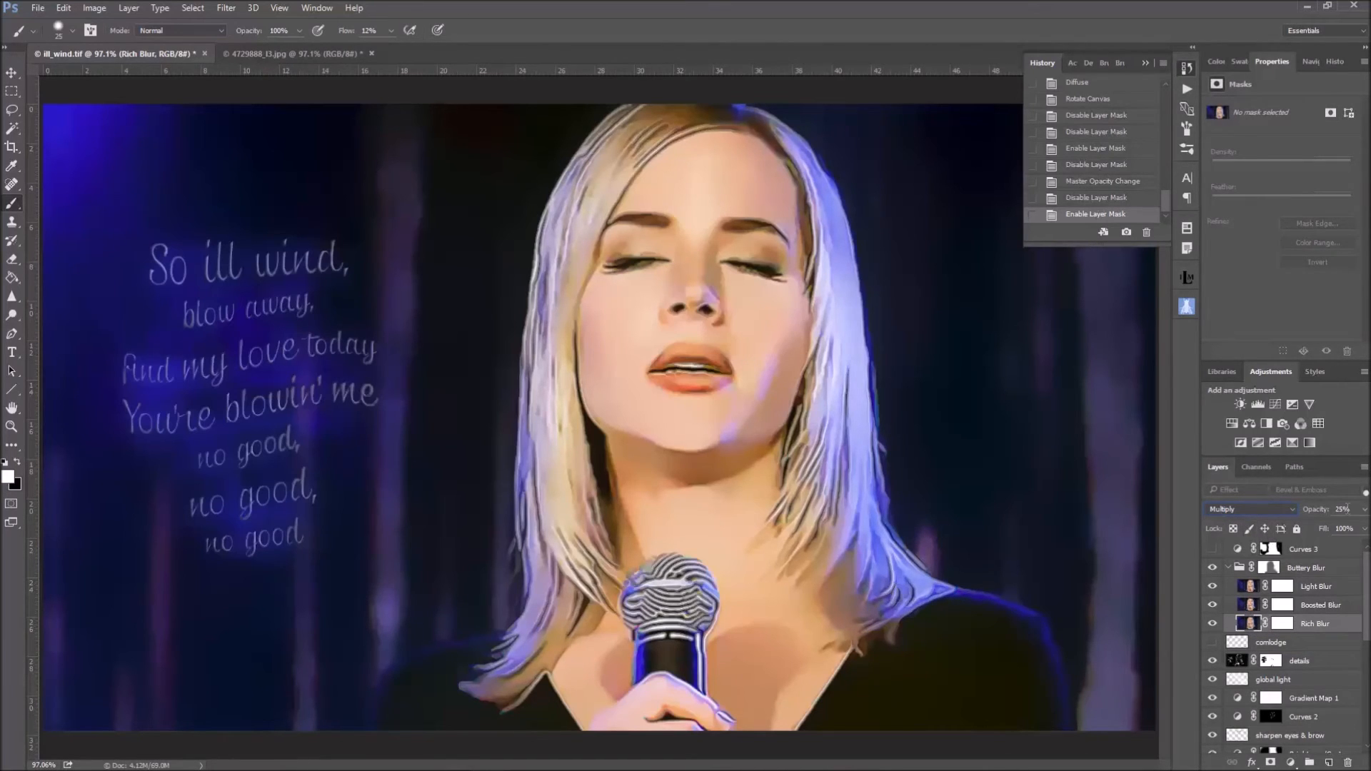
click(228, 9)
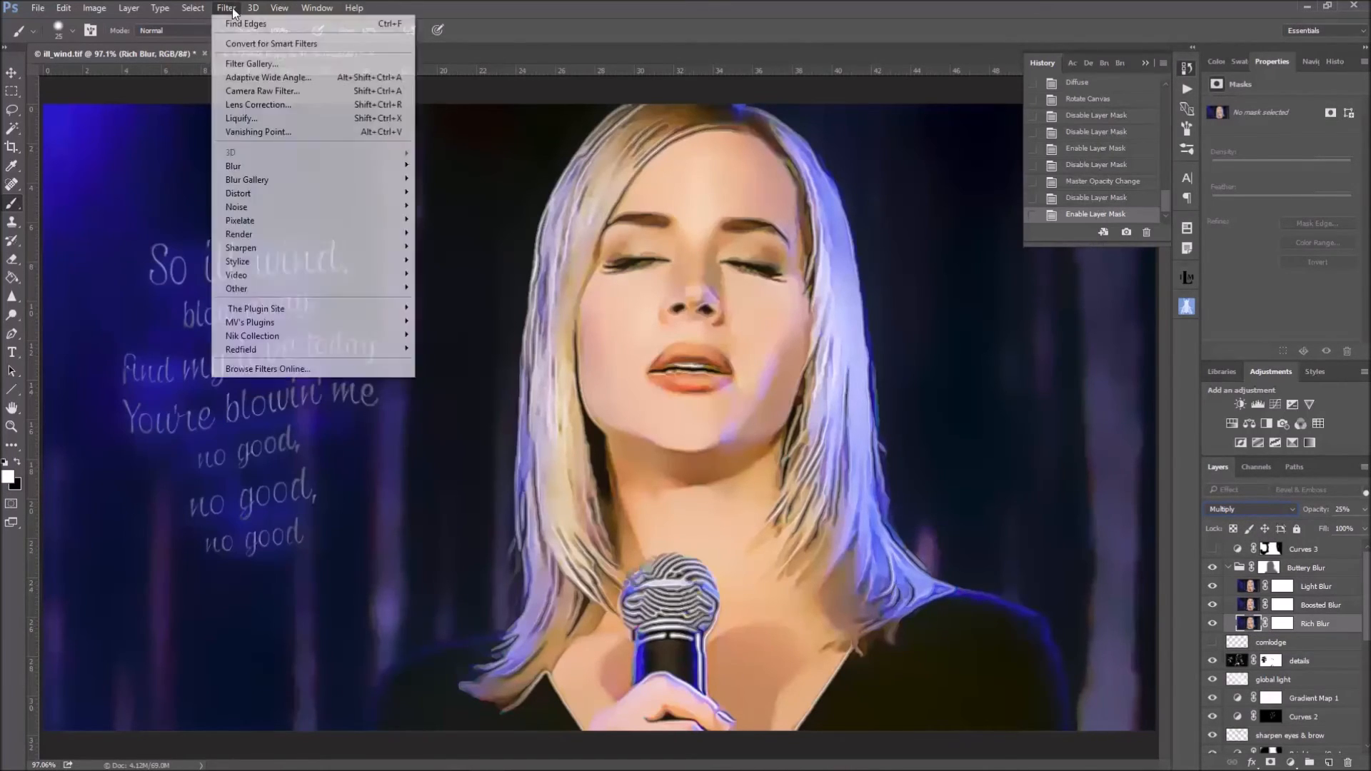
mouse_move(250, 168)
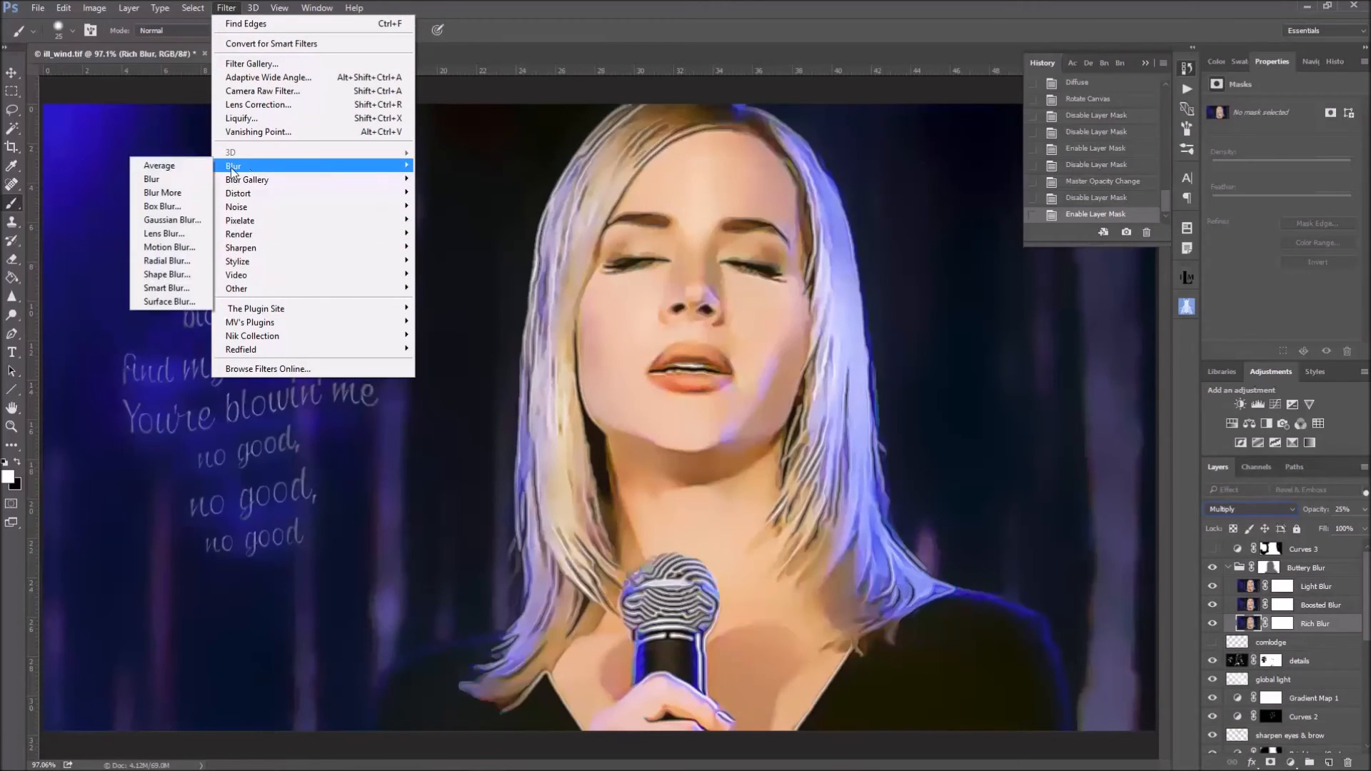
click(166, 220)
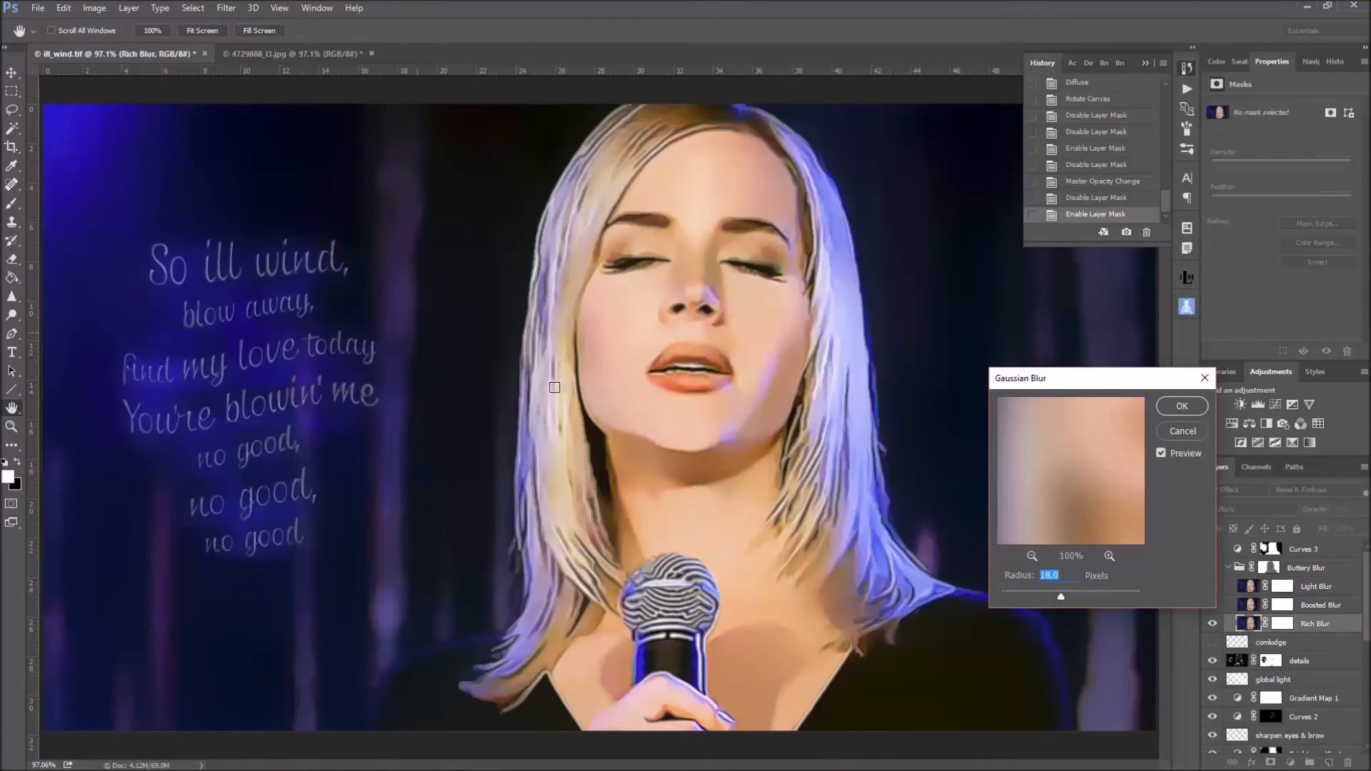
click(1040, 592)
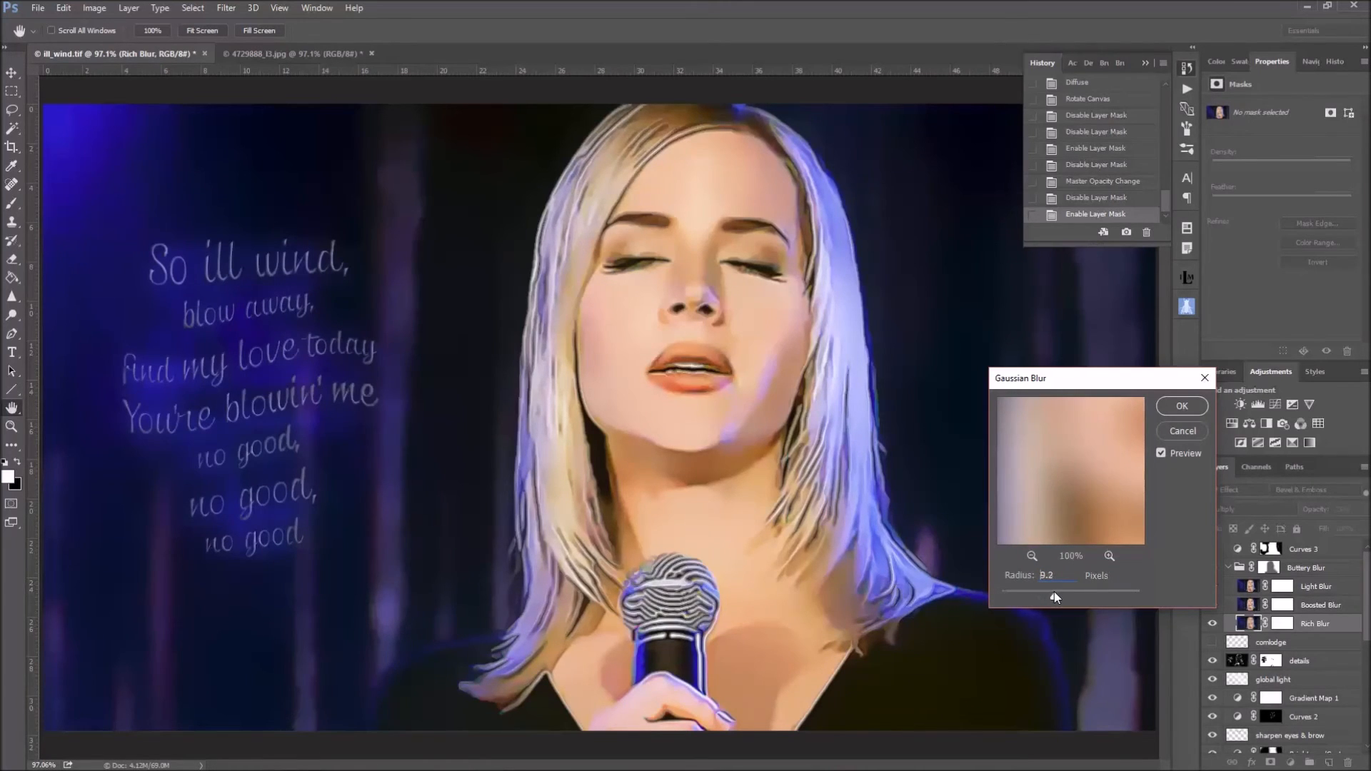
drag(1057, 593, 1056, 593)
click(1182, 432)
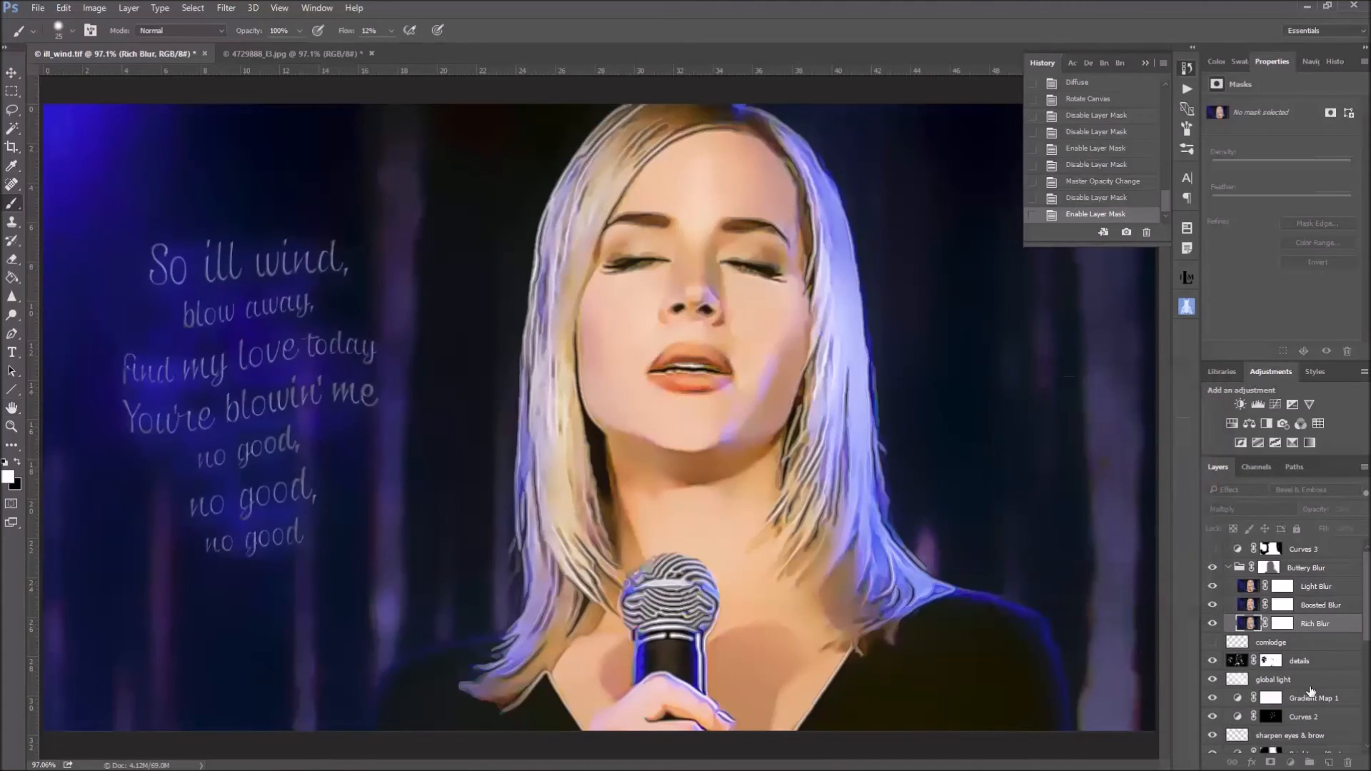
Inspect the Boosted Blur and Light Blur layers' settings, and view the collapsed Buttery Blur group's mask on its own.
click(1322, 606)
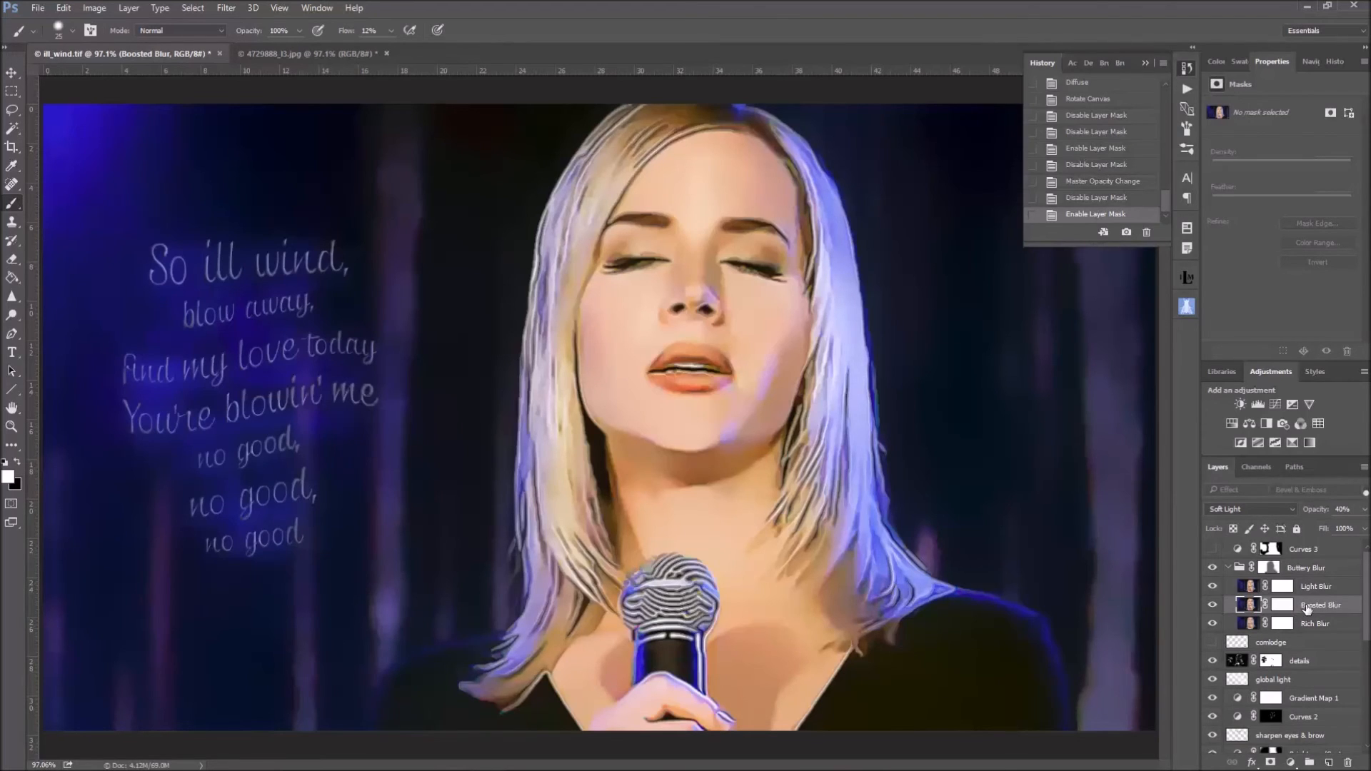
click(1249, 587)
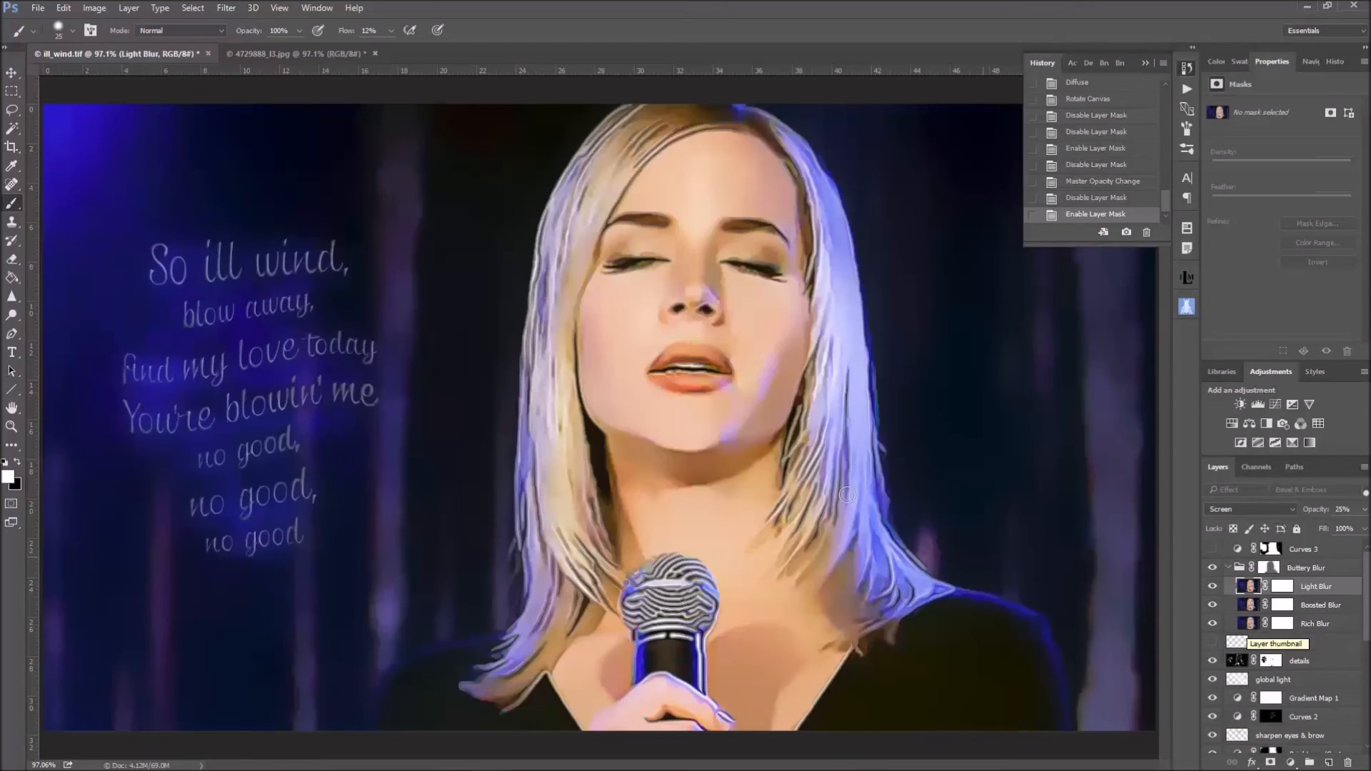
click(1229, 568)
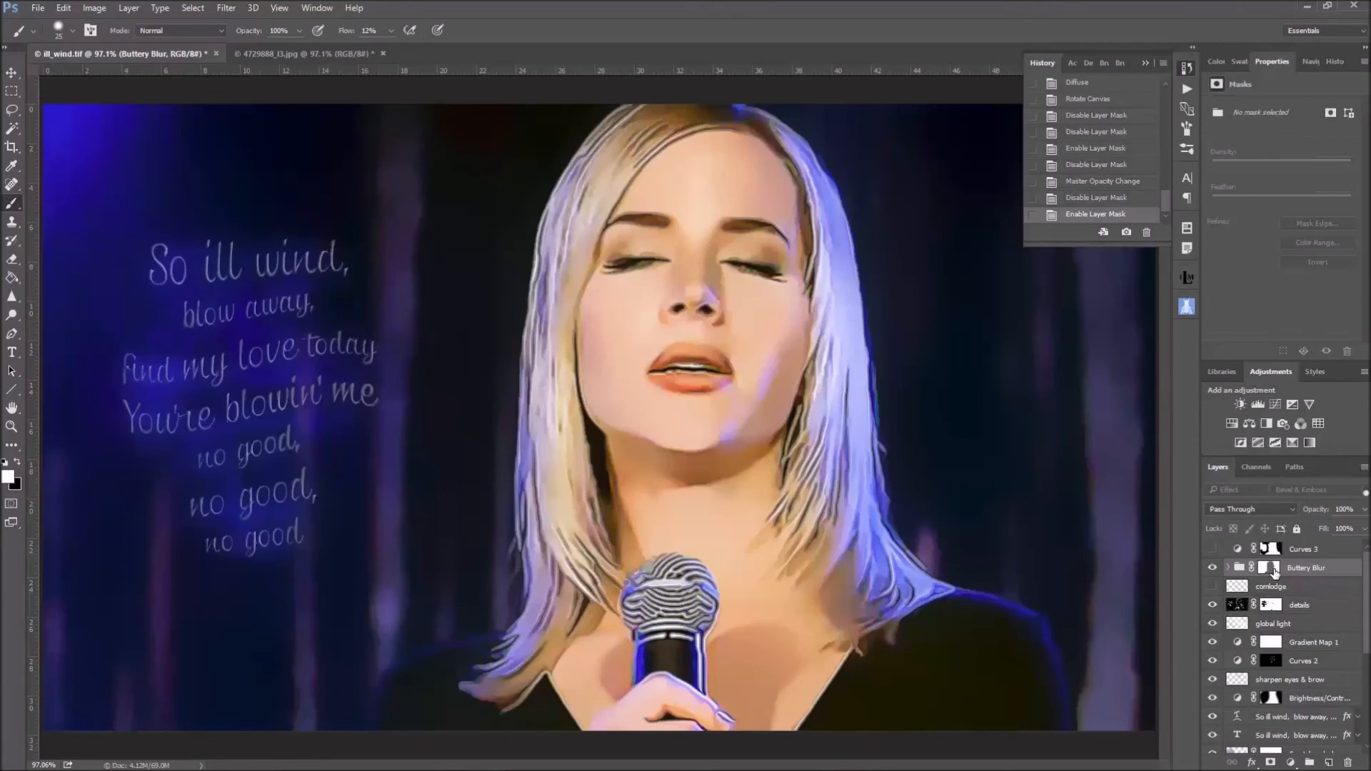
alt+click(1275, 571)
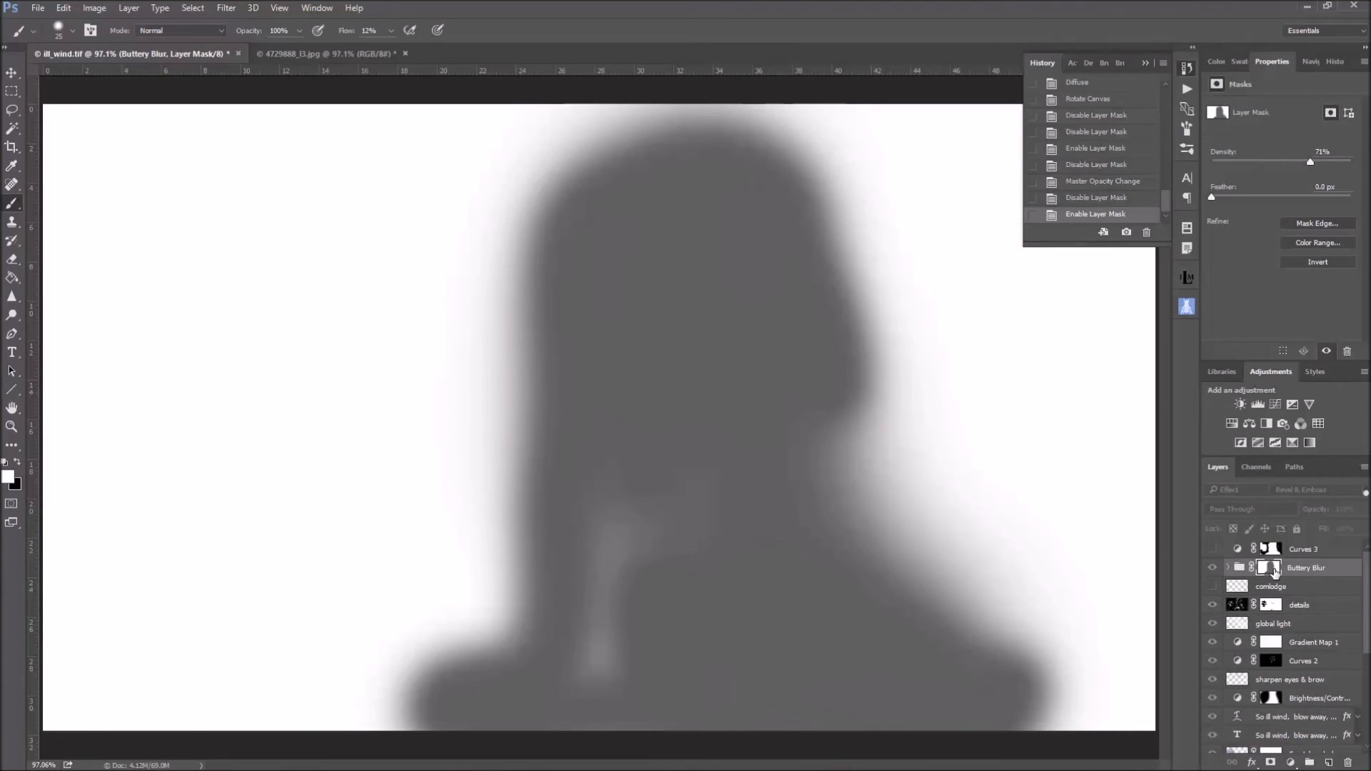
alt+click(1275, 571)
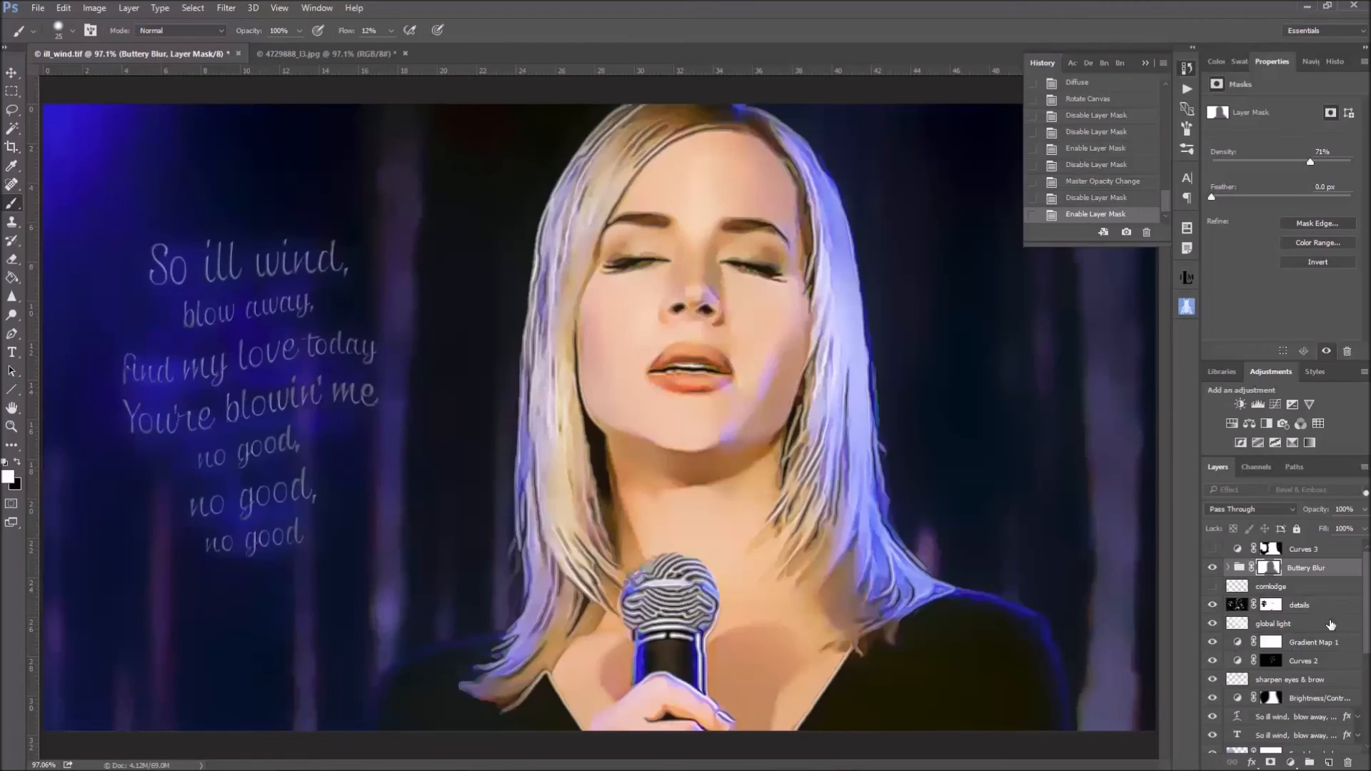
Make the signature and Curves 3 layers visible, and view the Curves 3 layer's mask on its own.
click(1212, 586)
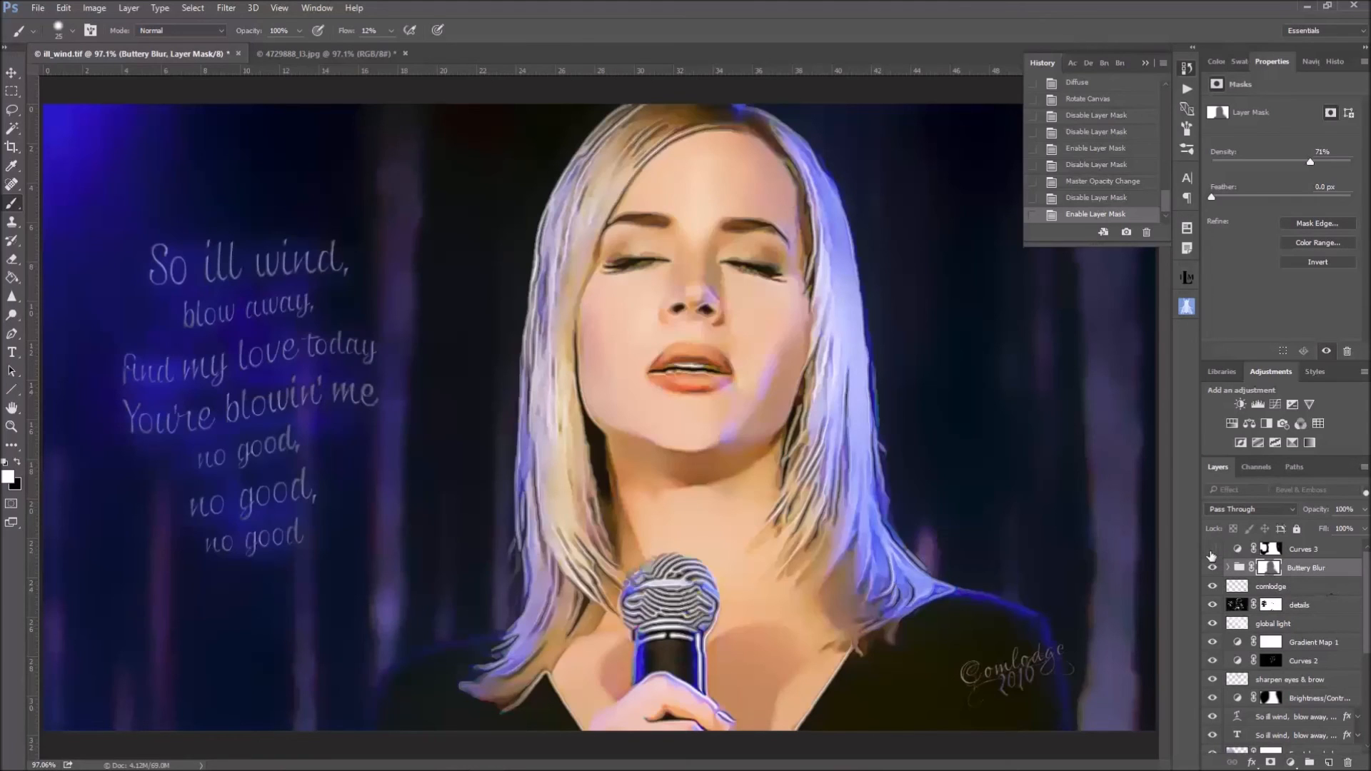
click(1212, 550)
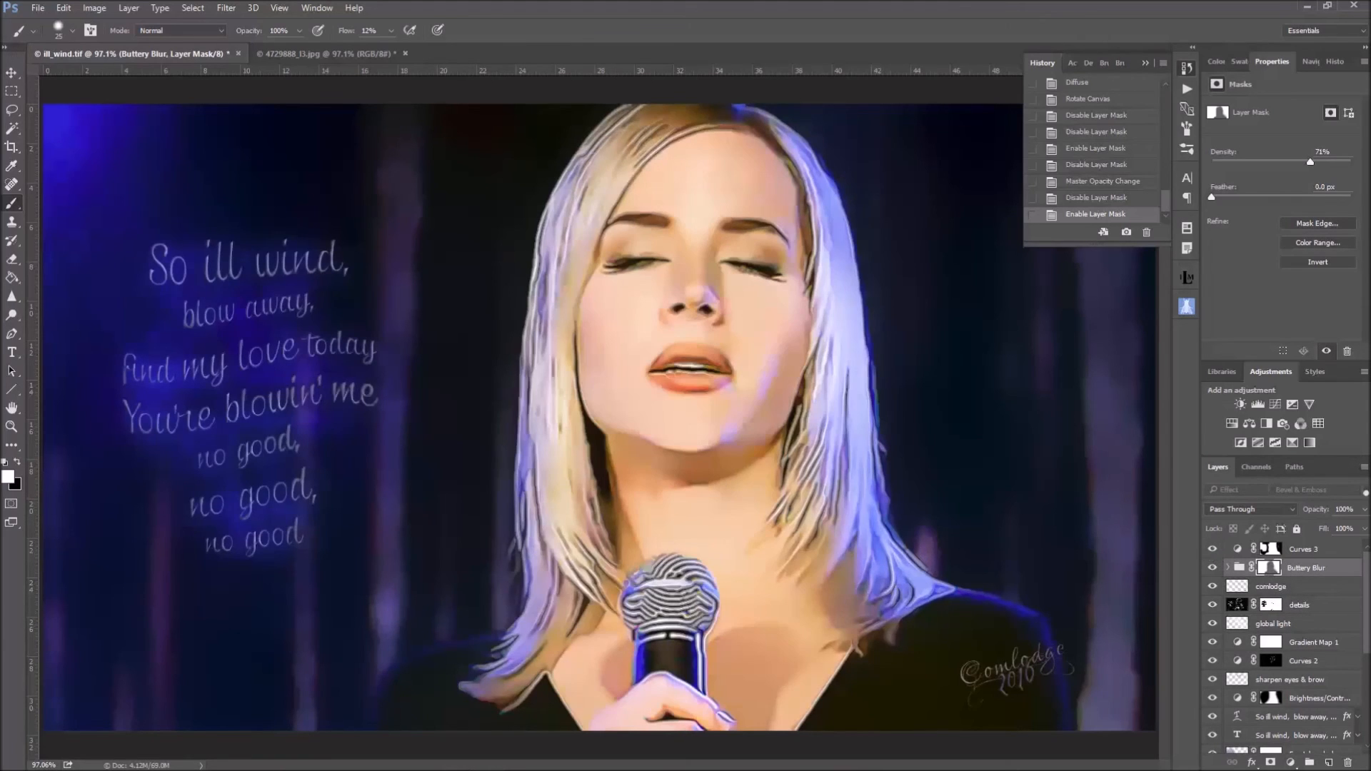
click(1334, 551)
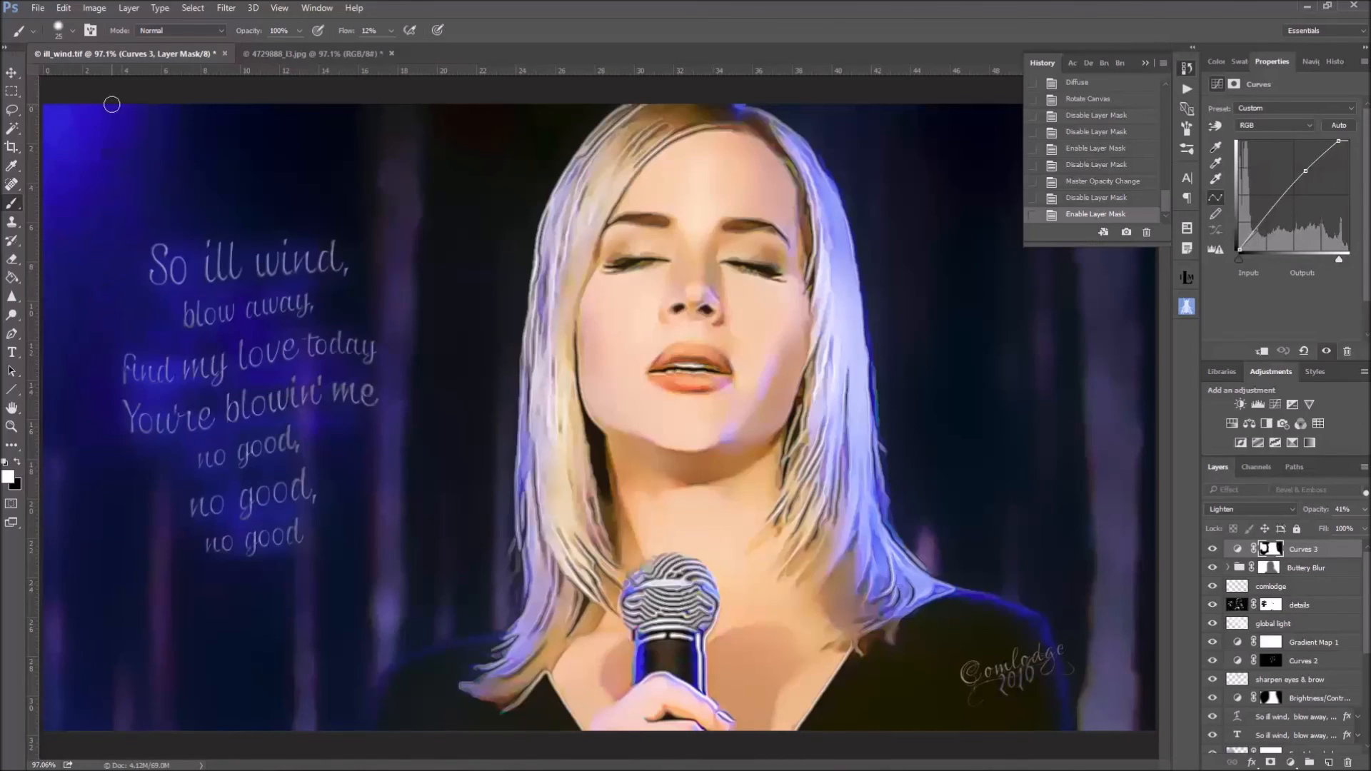
alt+click(1270, 551)
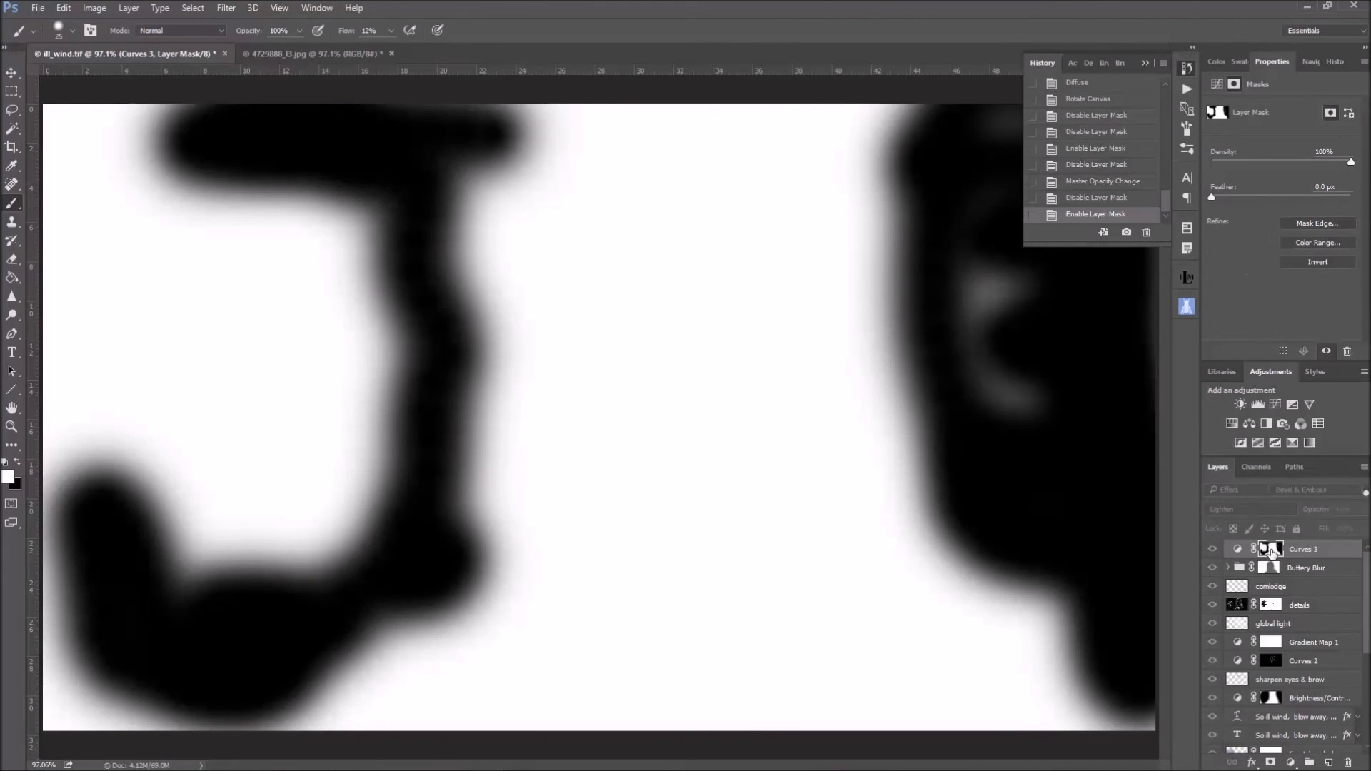
alt+click(1270, 551)
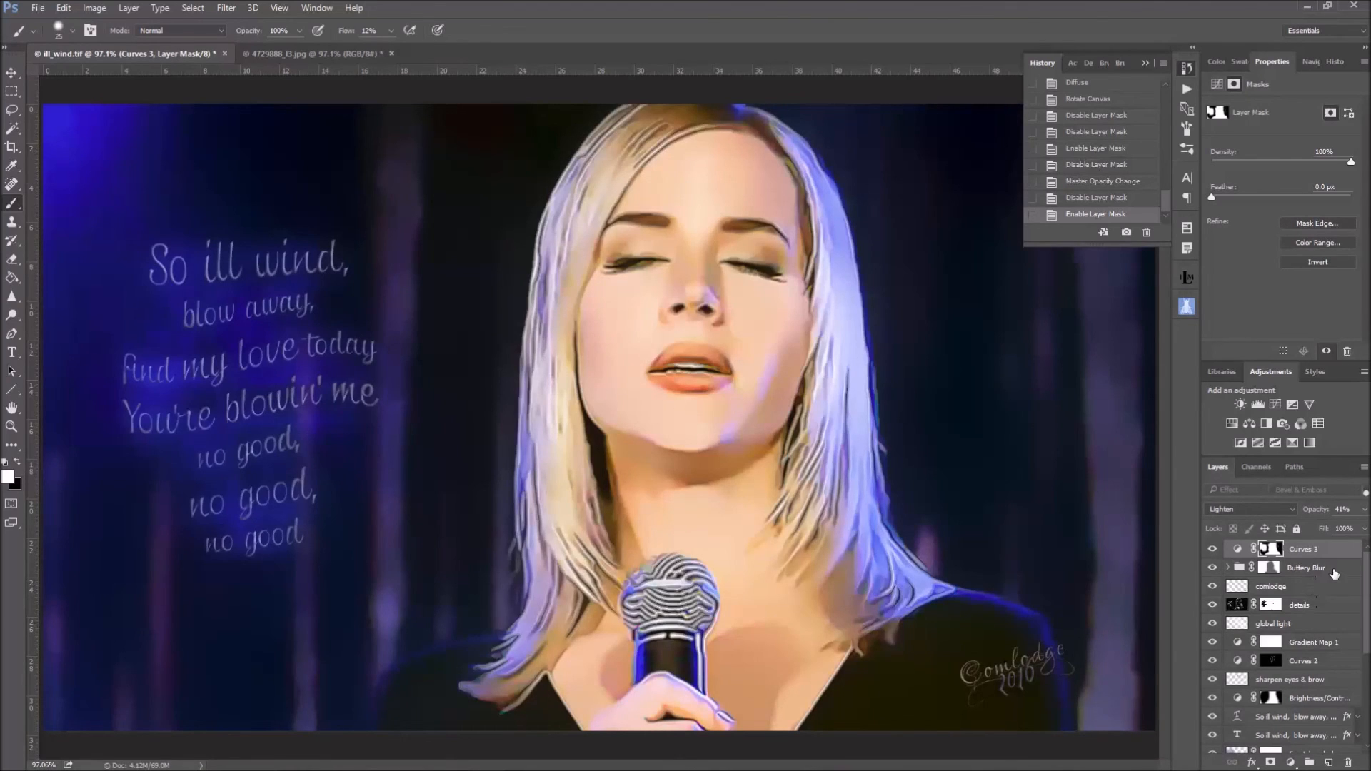